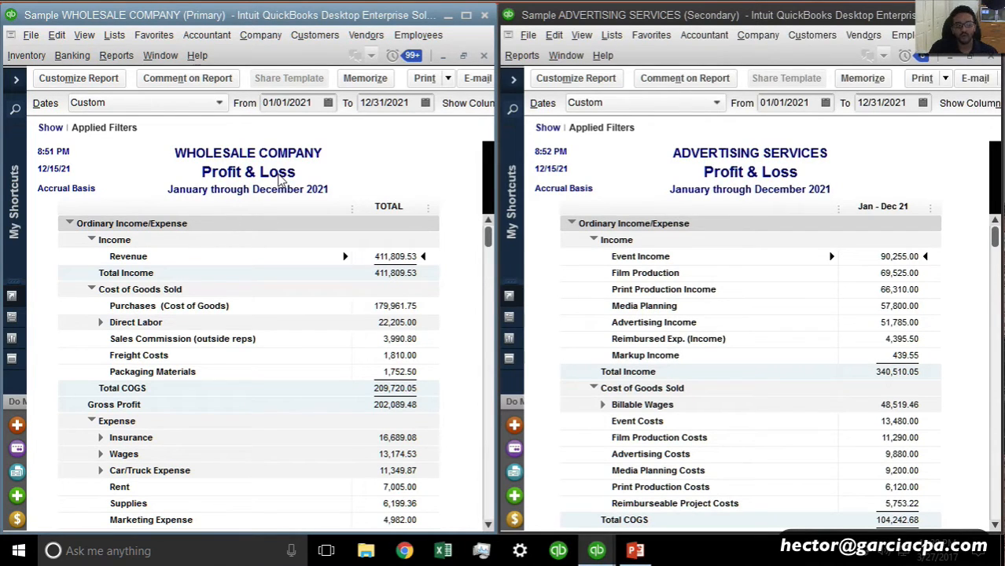
# Widen the Wholesale Company window and choose the standard Profit & Loss report from its company and financial reports
pyautogui.click(841, 149)
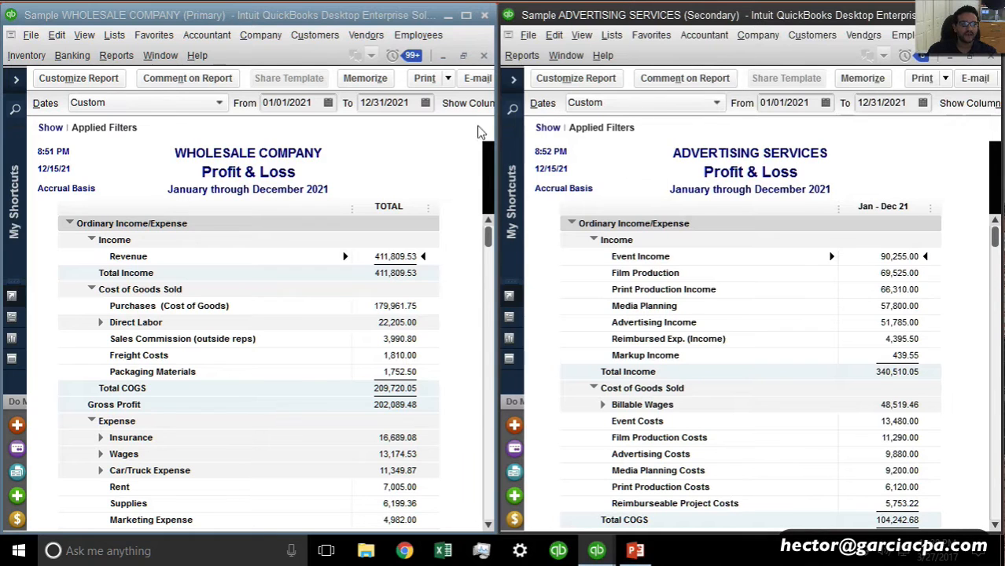
pyautogui.moveTo(496, 133); pyautogui.dragTo(897, 135)
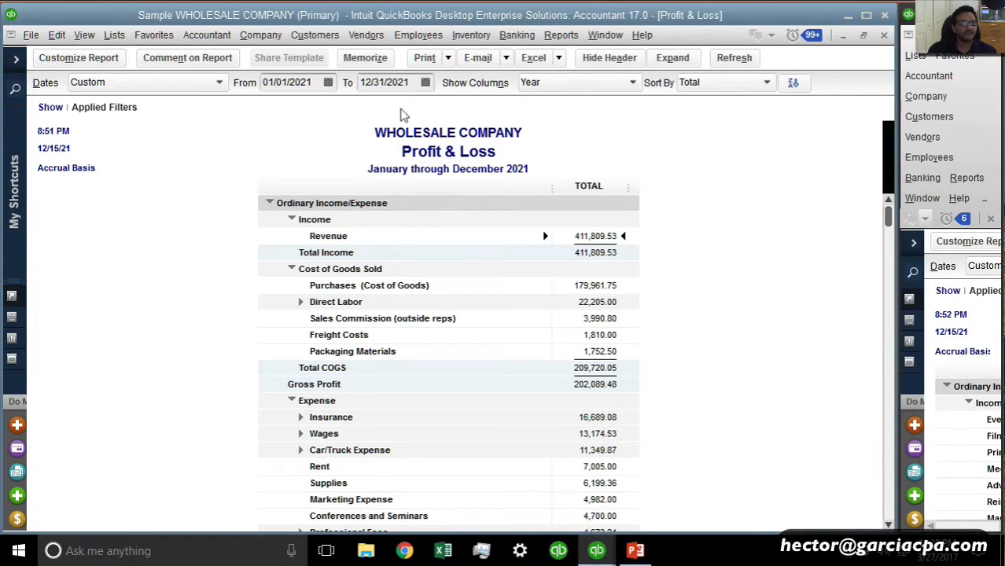
pyautogui.click(552, 36)
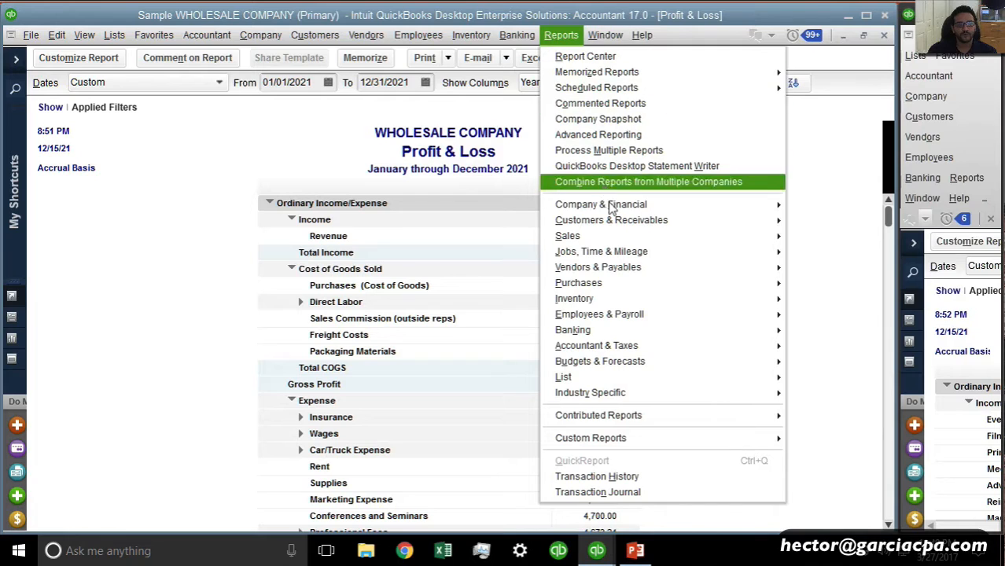
pyautogui.moveTo(617, 206)
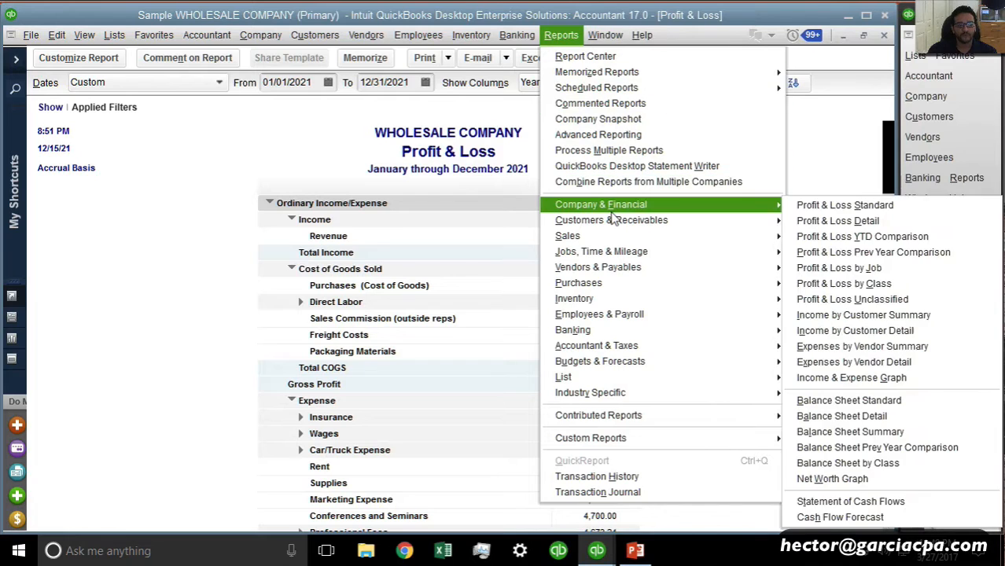
pyautogui.click(833, 204)
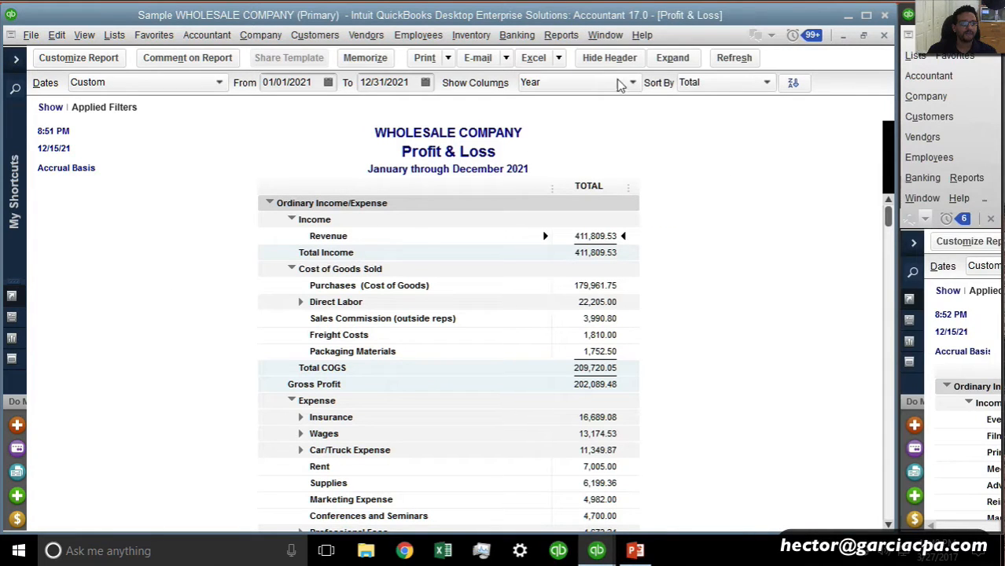
# Keep the subaccounts collapsed in the Wholesale Company's Profit & Loss report and export it to a new worksheet in Excel
pyautogui.click(674, 62)
pyautogui.click(674, 60)
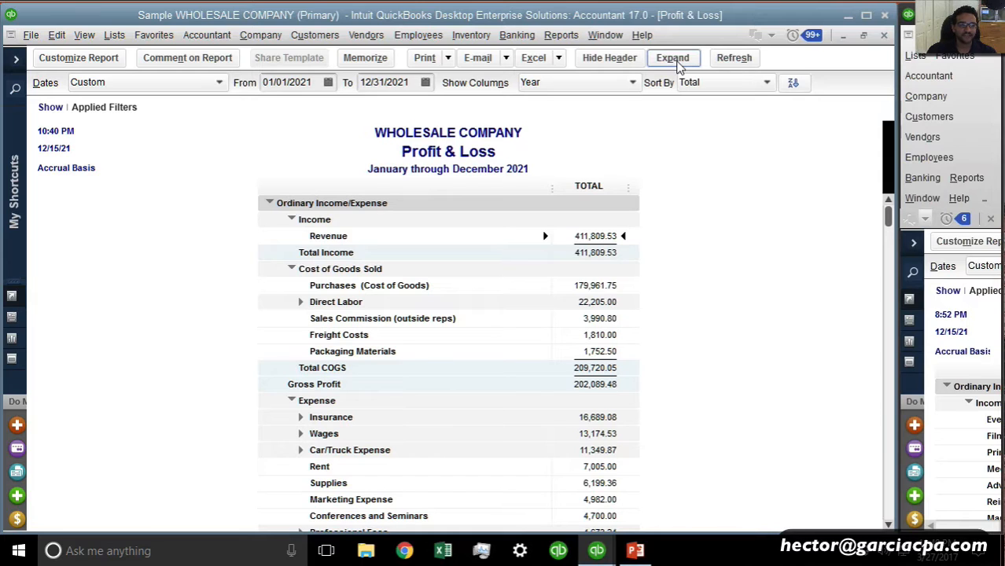
pyautogui.click(534, 59)
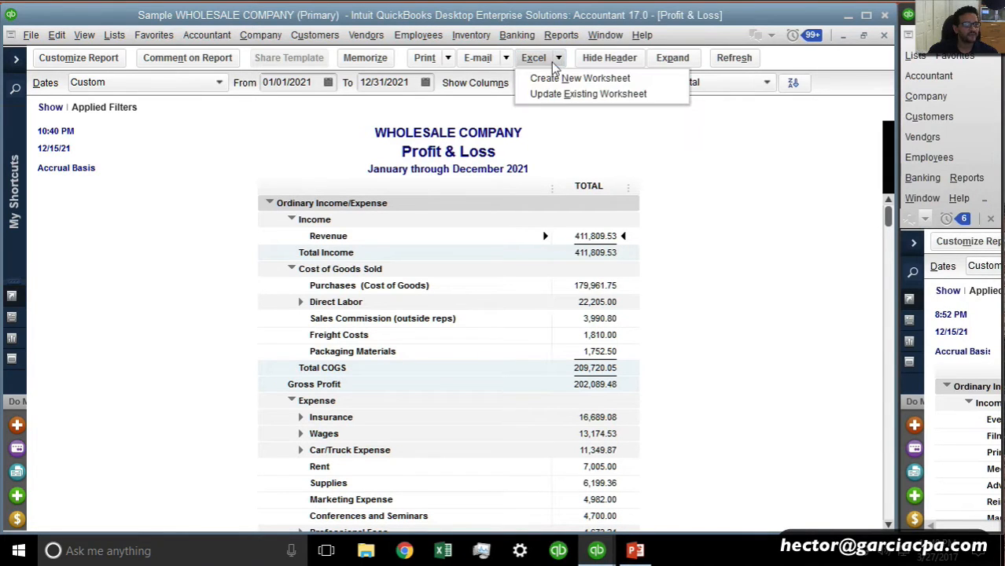
pyautogui.click(555, 79)
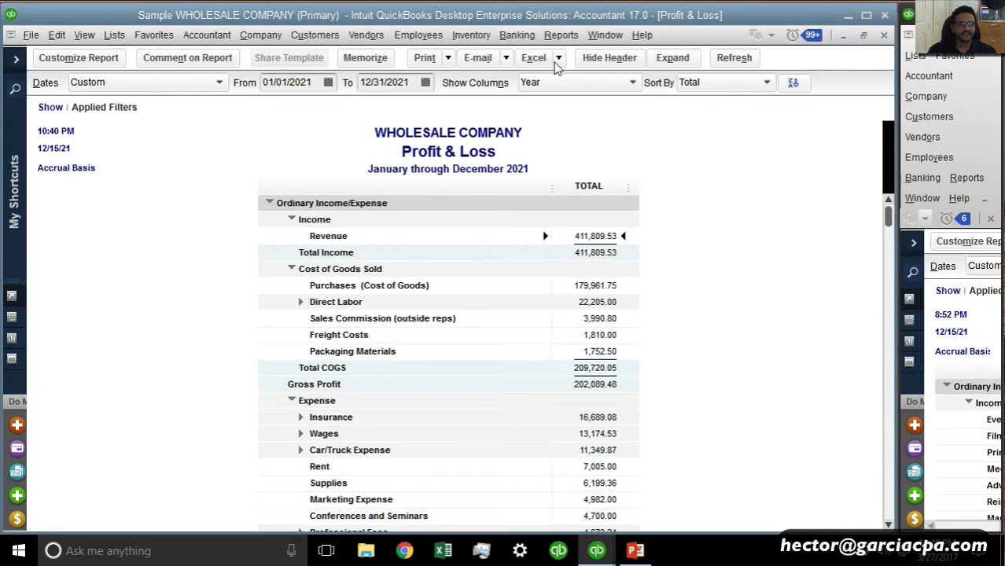
pyautogui.click(417, 395)
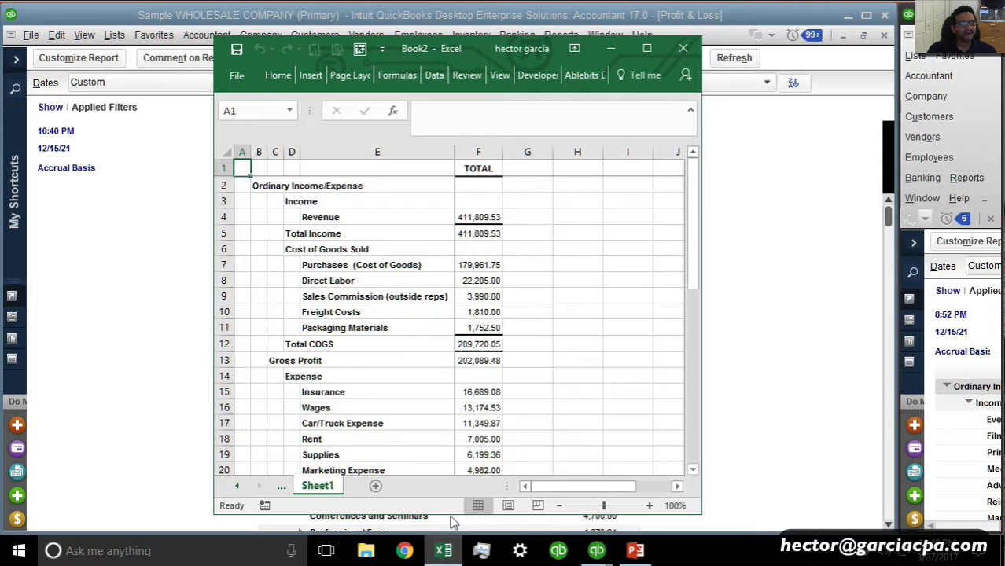
pyautogui.click(646, 48)
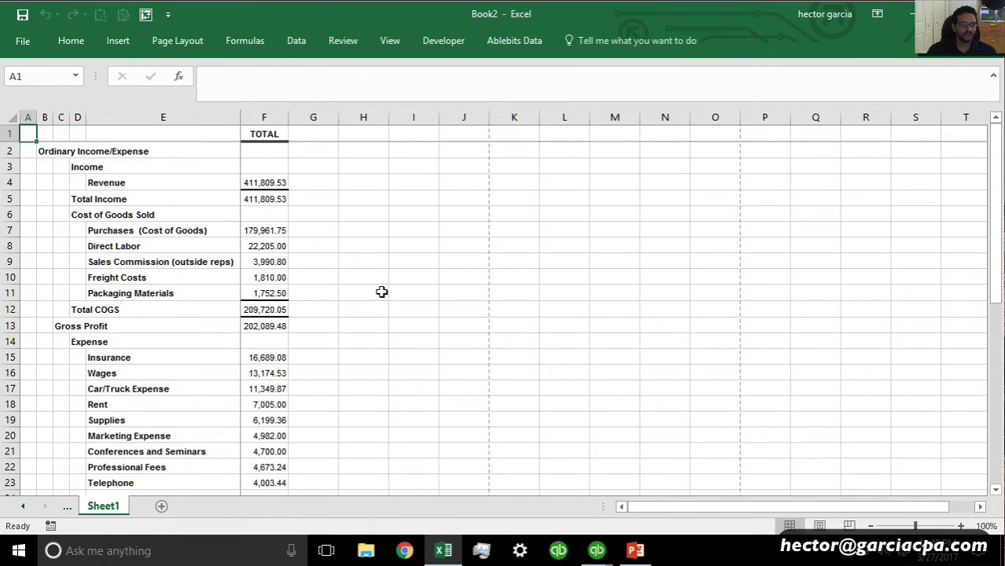
# Preview how the exported Wholesale Company Profit & Loss sheet prints, including its header
pyautogui.click(23, 41)
pyautogui.click(46, 228)
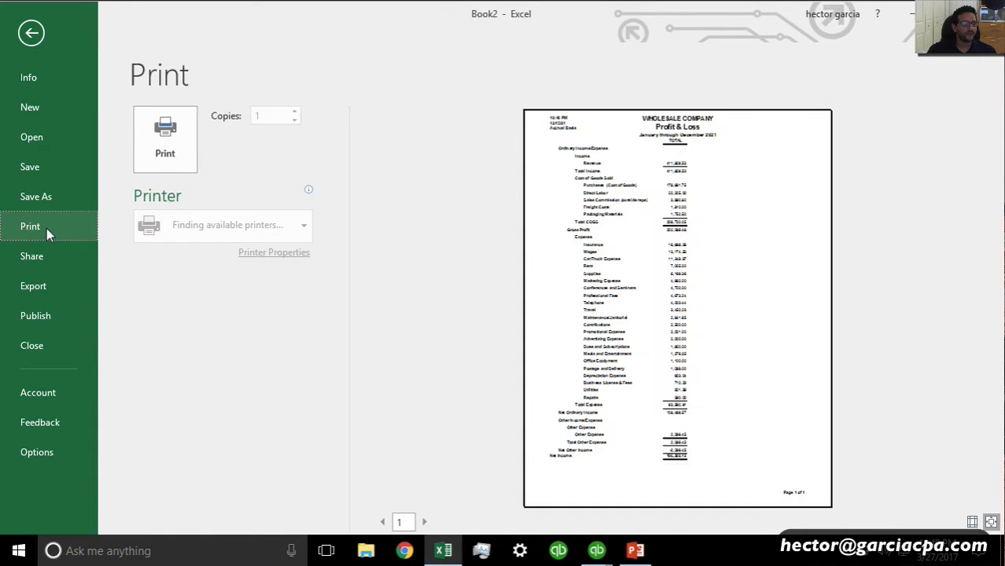
pyautogui.press('ctrl')
pyautogui.press('ctrl')
pyautogui.press('ctrl')
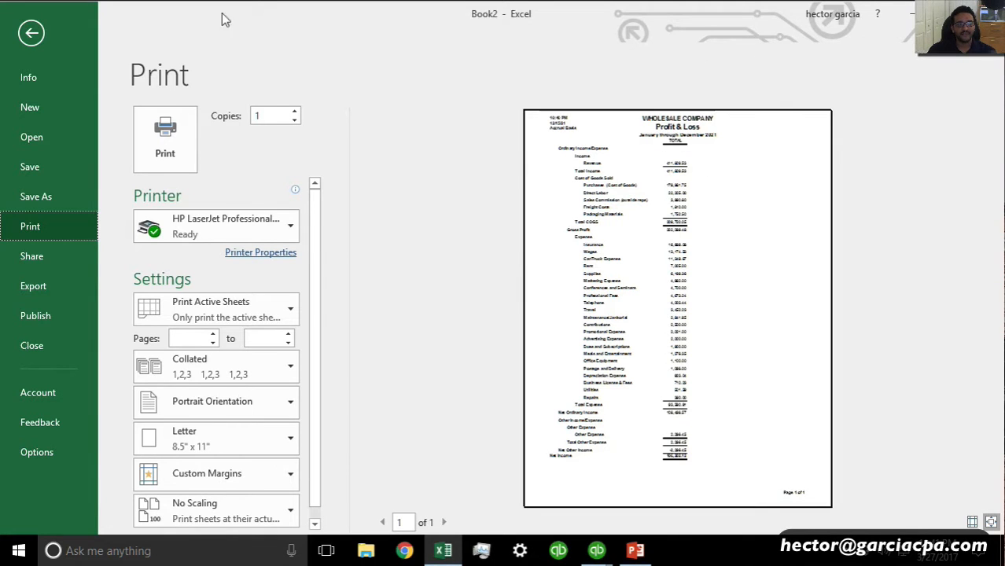
pyautogui.click(29, 34)
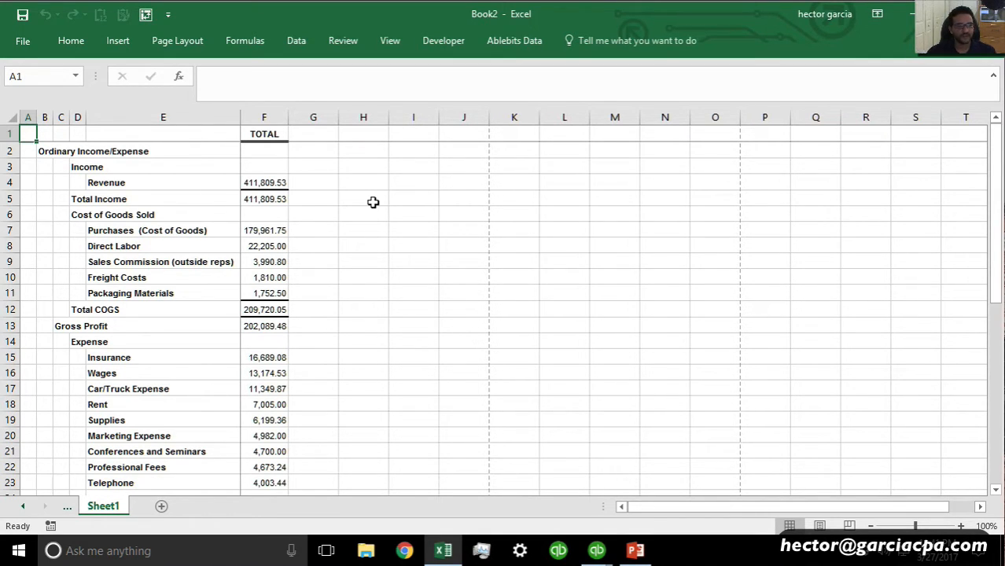
# Change the heading in cell F1 to WHOLESALE and widen column F to fit it
pyautogui.click(279, 136)
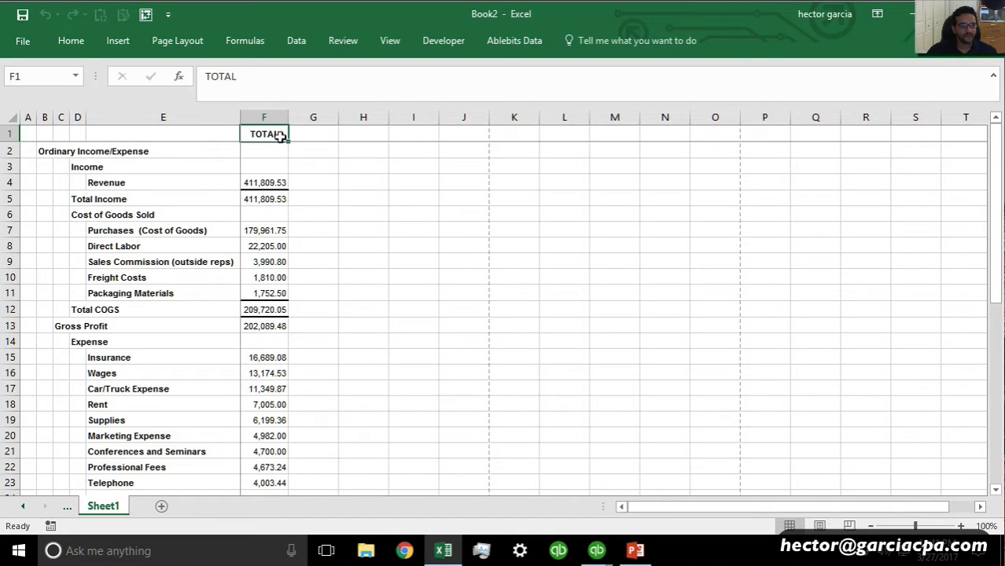
pyautogui.write('WHO')
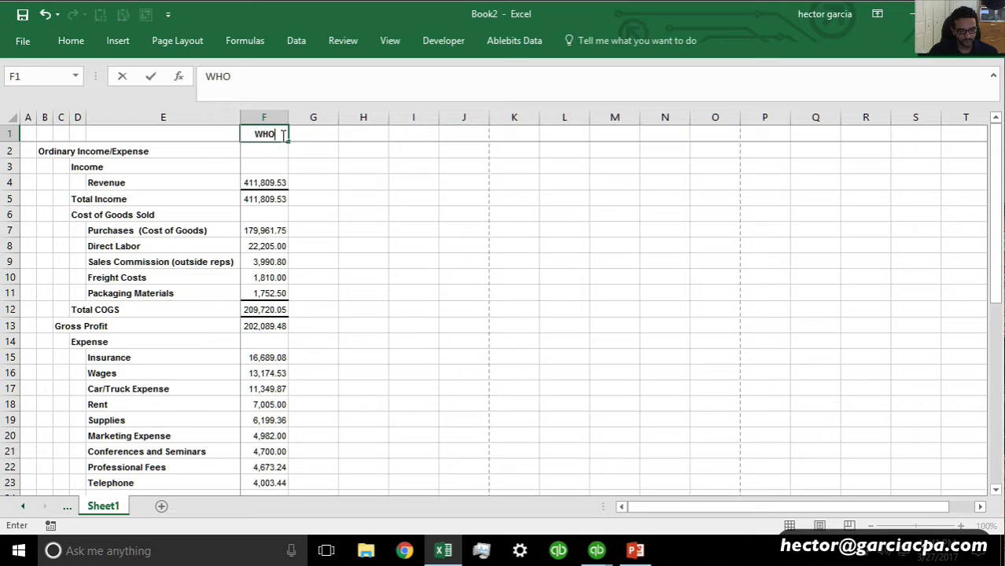
pyautogui.write('LESALE')
pyautogui.press('Return')
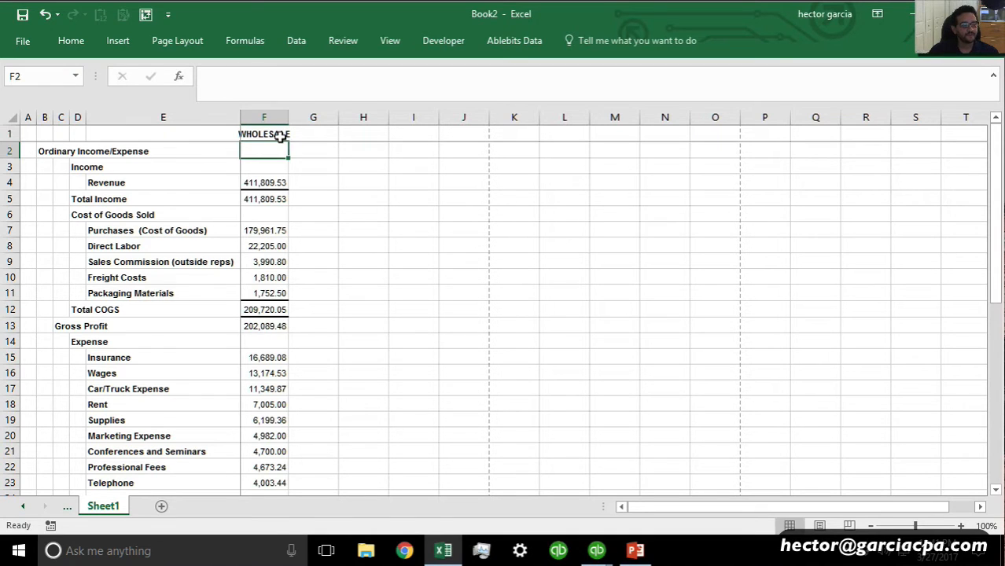
pyautogui.moveTo(288, 117); pyautogui.dragTo(297, 117)
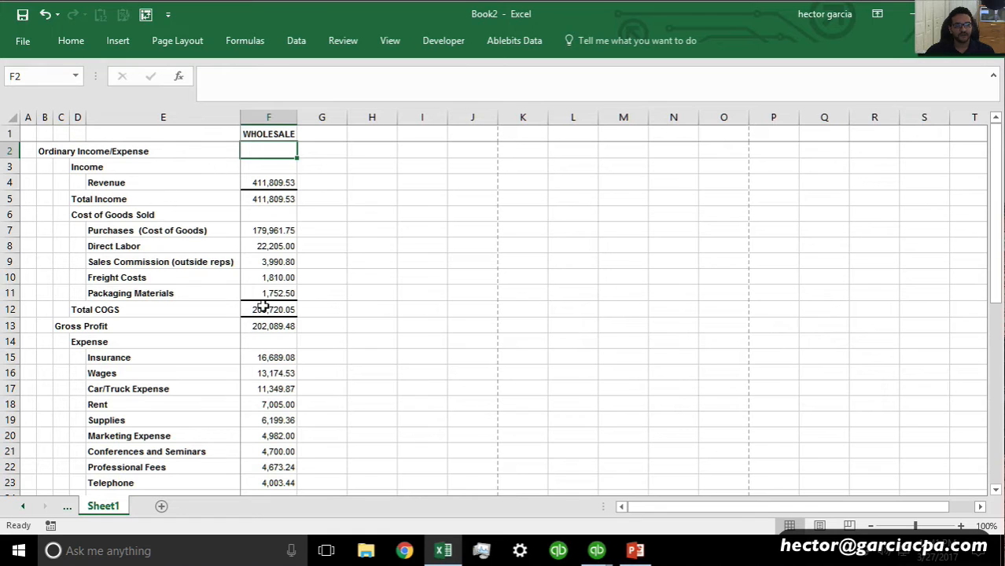
# Switch to the Advertising Services company in QuickBooks and export its Profit & Loss report to a new Excel workbook
pyautogui.click(597, 550)
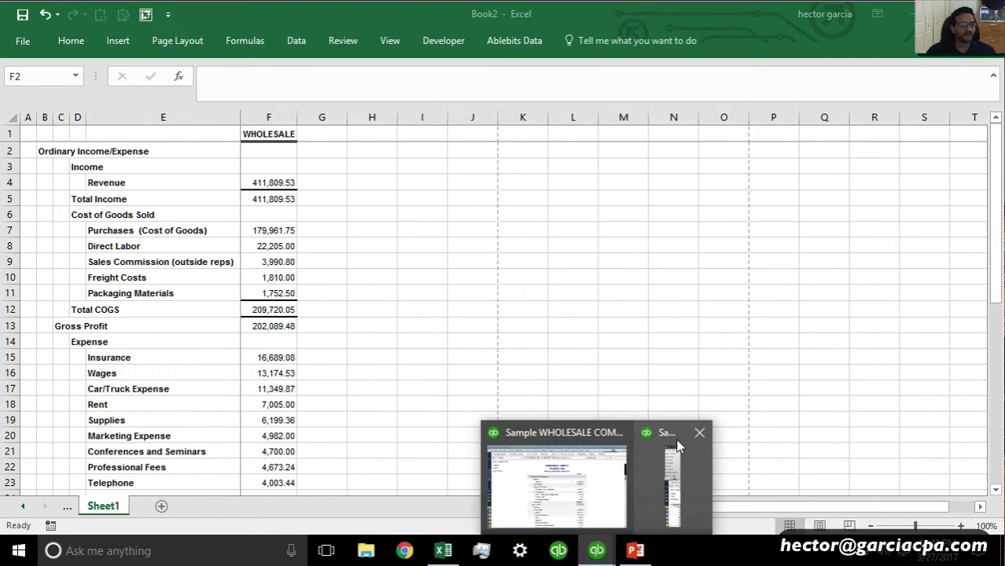
pyautogui.click(660, 464)
pyautogui.moveTo(900, 277); pyautogui.dragTo(53, 277)
pyautogui.click(610, 61)
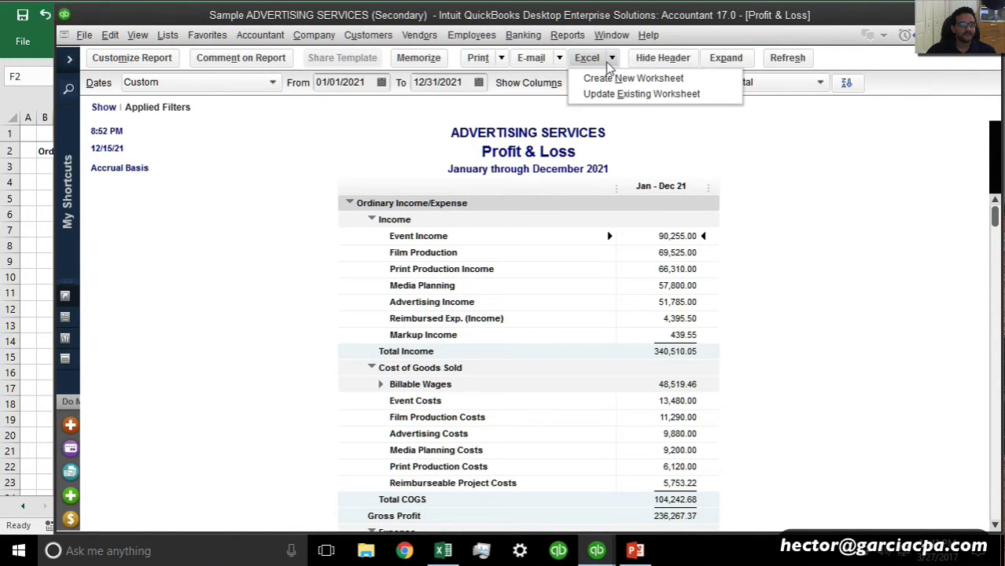
pyautogui.click(627, 79)
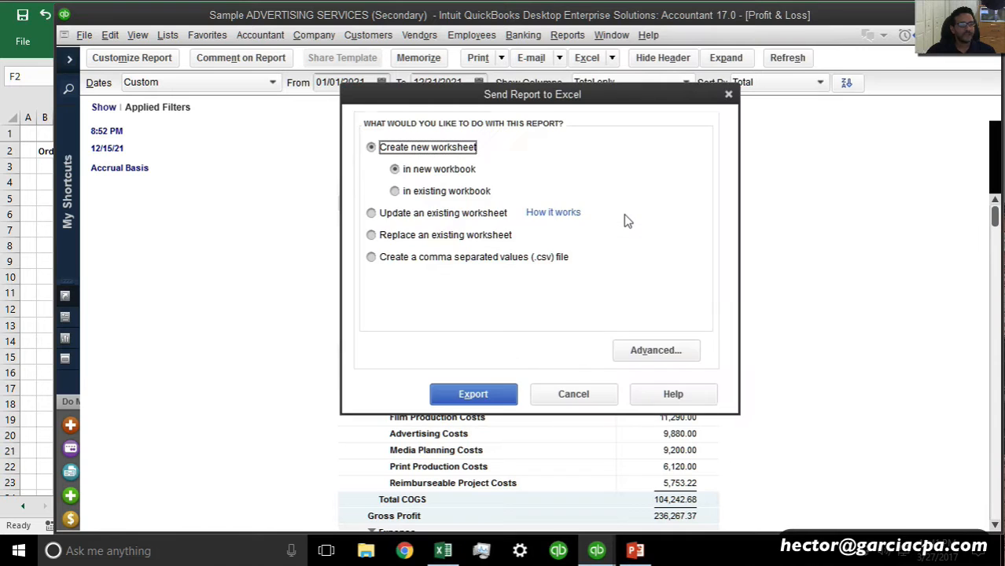
pyautogui.click(468, 395)
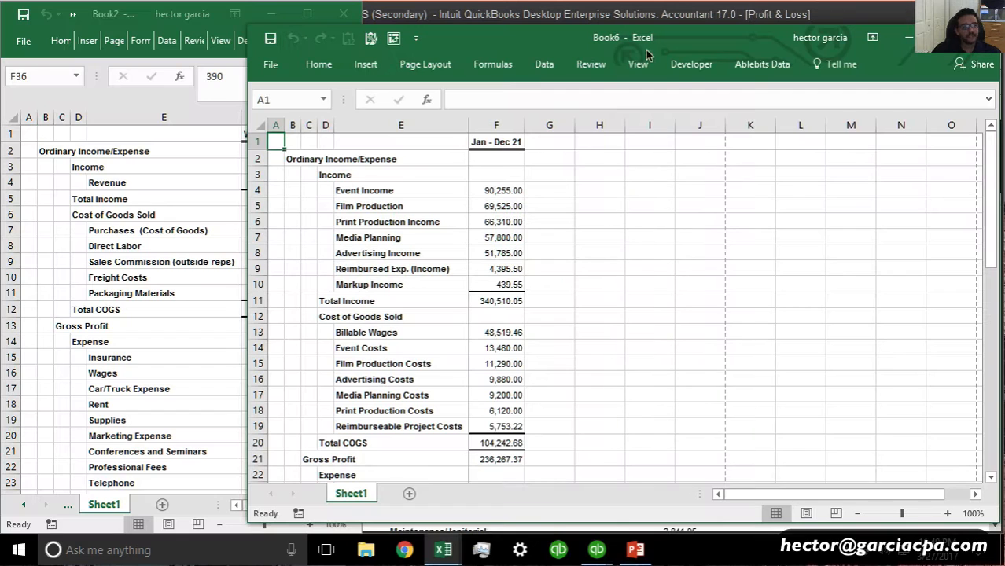
# Change the heading in F1 of the new workbook to ADVERTISING SERVICE and widen column F to fit it
pyautogui.click(507, 148)
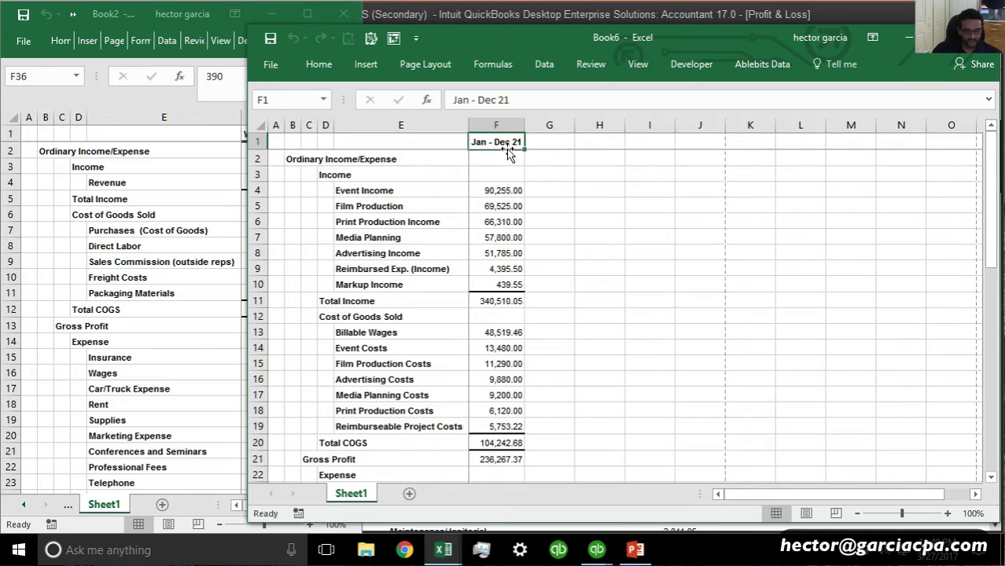
pyautogui.write('ADVER')
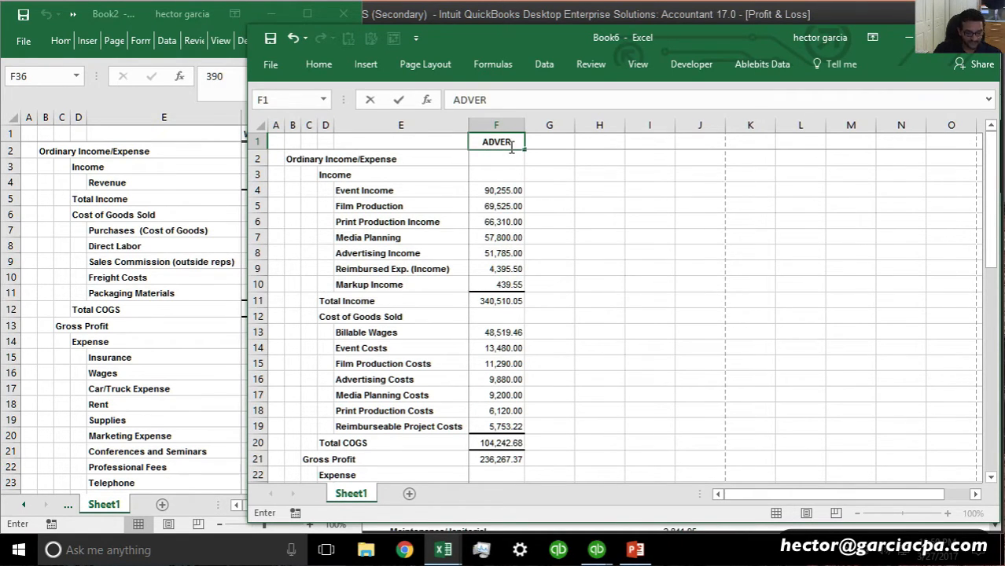
pyautogui.write('TISIN')
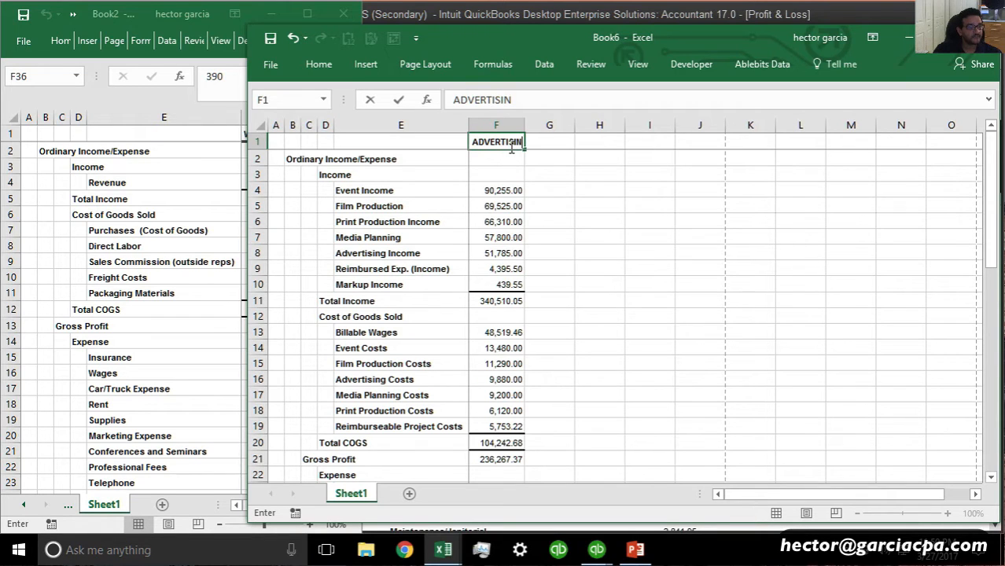
pyautogui.write('G SERVICE')
pyautogui.press('Return')
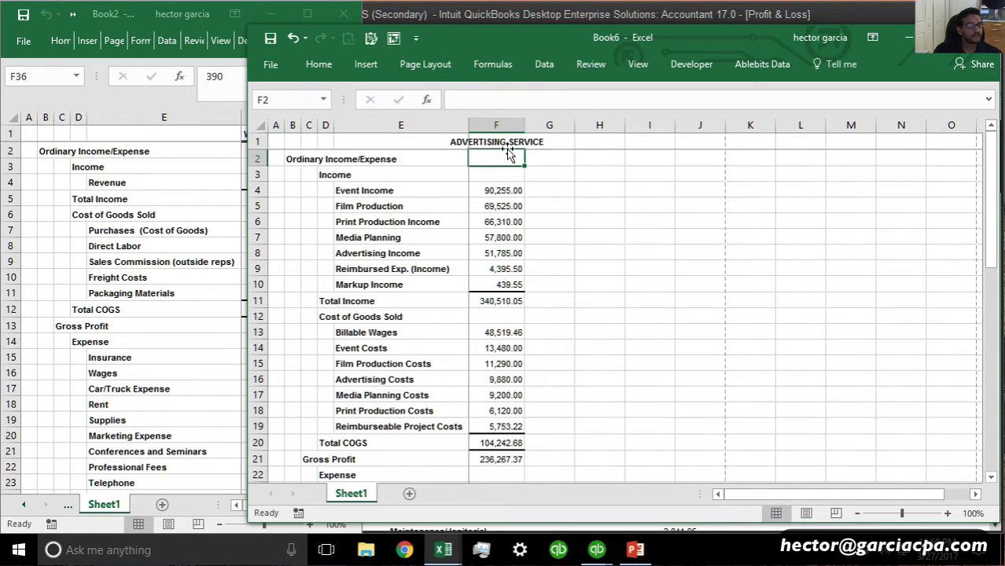
pyautogui.moveTo(523, 125); pyautogui.dragTo(565, 125)
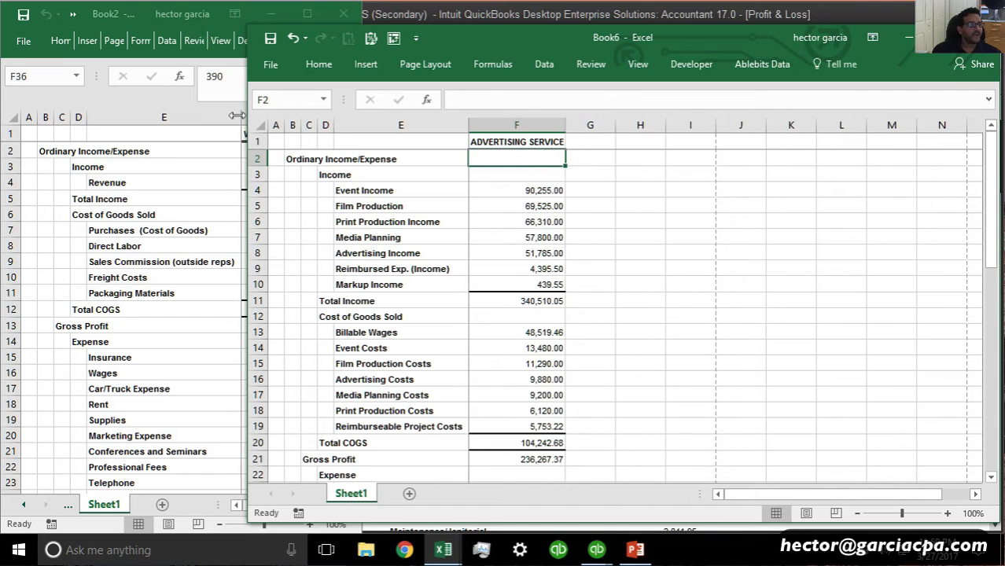
# Arrange the two exported workbooks side by side so that both amount columns can be compared
pyautogui.moveTo(244, 120); pyautogui.dragTo(401, 143)
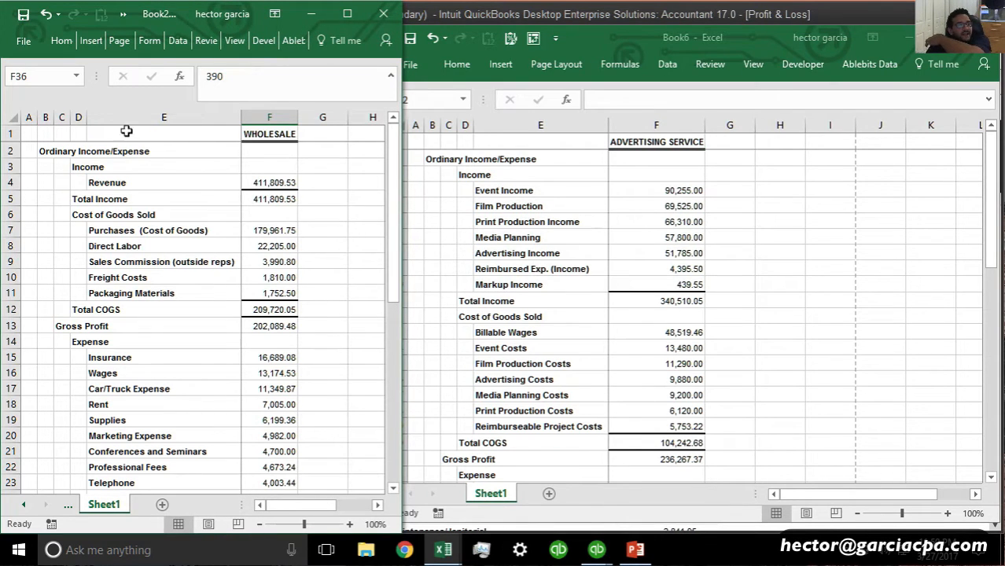
pyautogui.moveTo(263, 190); pyautogui.dragTo(275, 388)
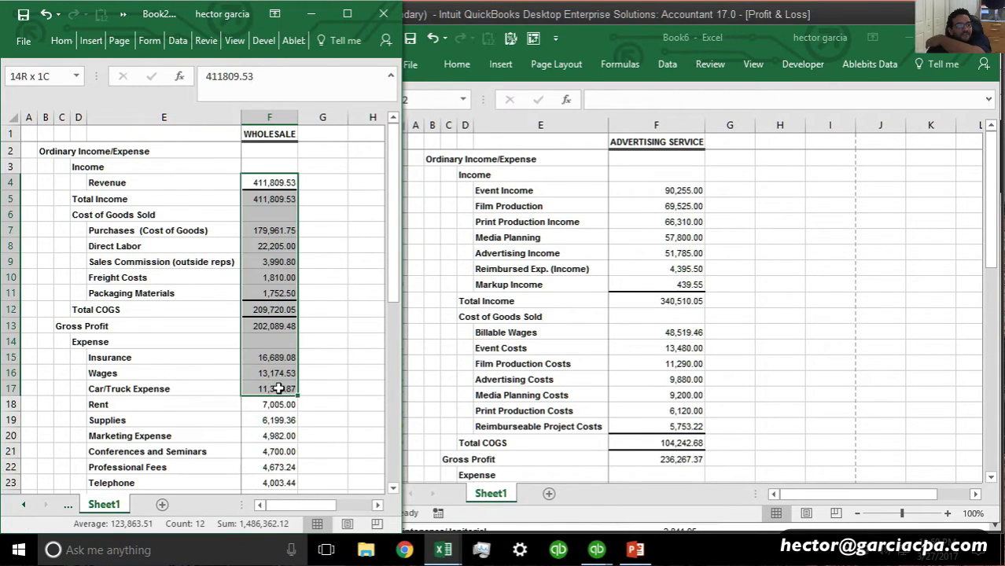
pyautogui.click(711, 252)
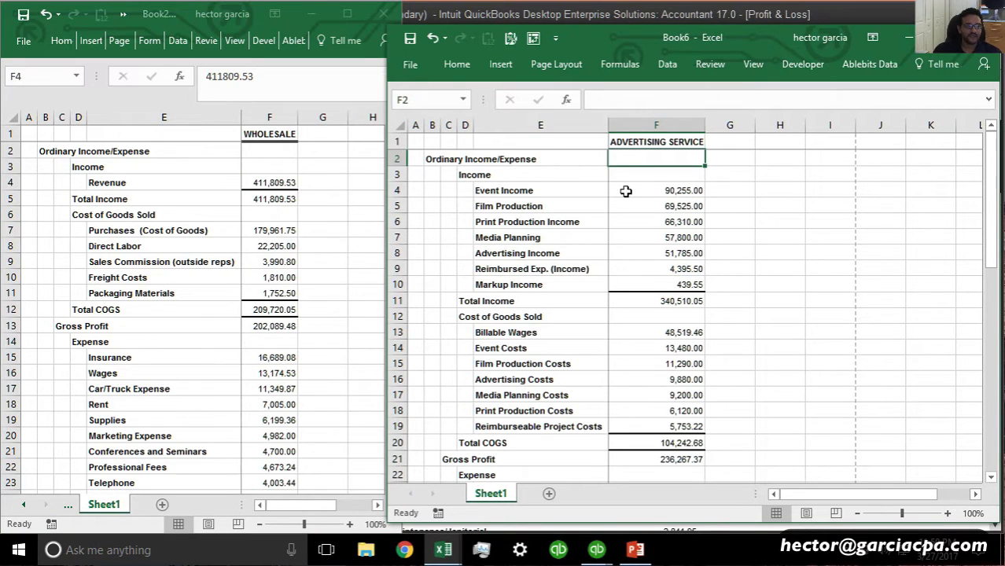
# Copy the WHOLESALE heading into cell G1 of the advertising workbook and widen column G to fit it
pyautogui.click(344, 155)
pyautogui.click(279, 135)
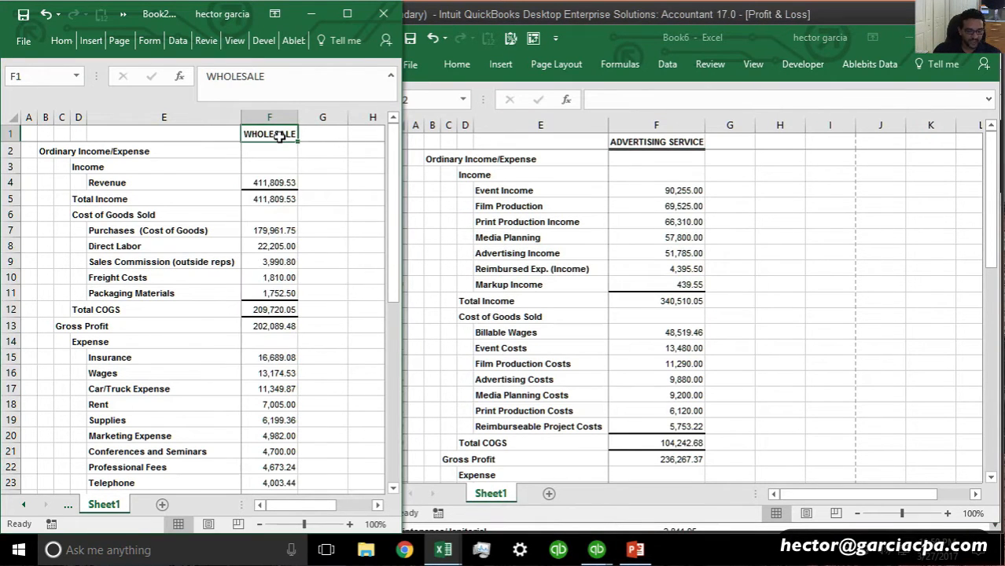
pyautogui.hotkey('ctrl', 'c')
pyautogui.click(726, 147)
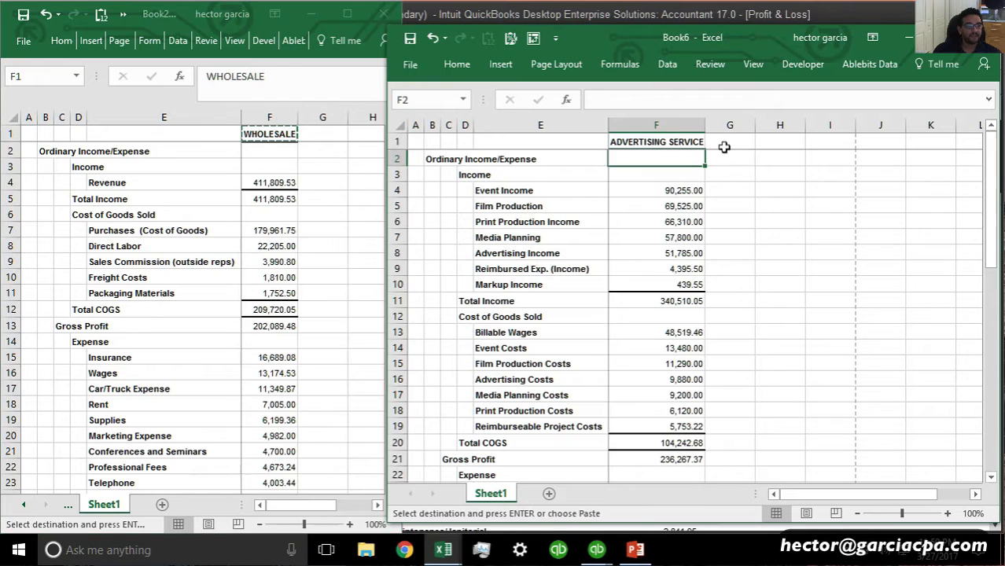
pyautogui.hotkey('ctrl', 'v')
pyautogui.click(778, 223)
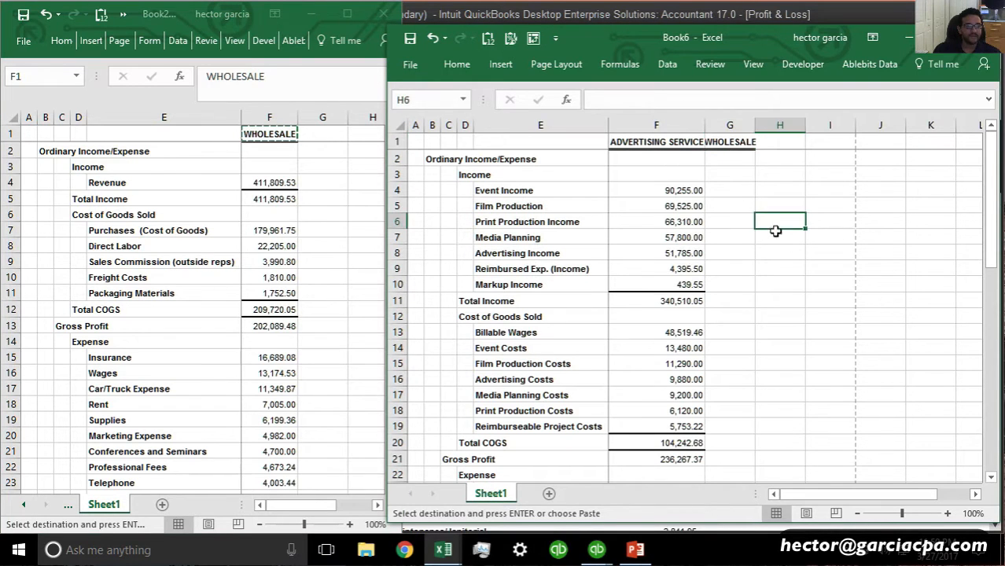
pyautogui.moveTo(756, 126); pyautogui.dragTo(794, 130)
pyautogui.click(743, 204)
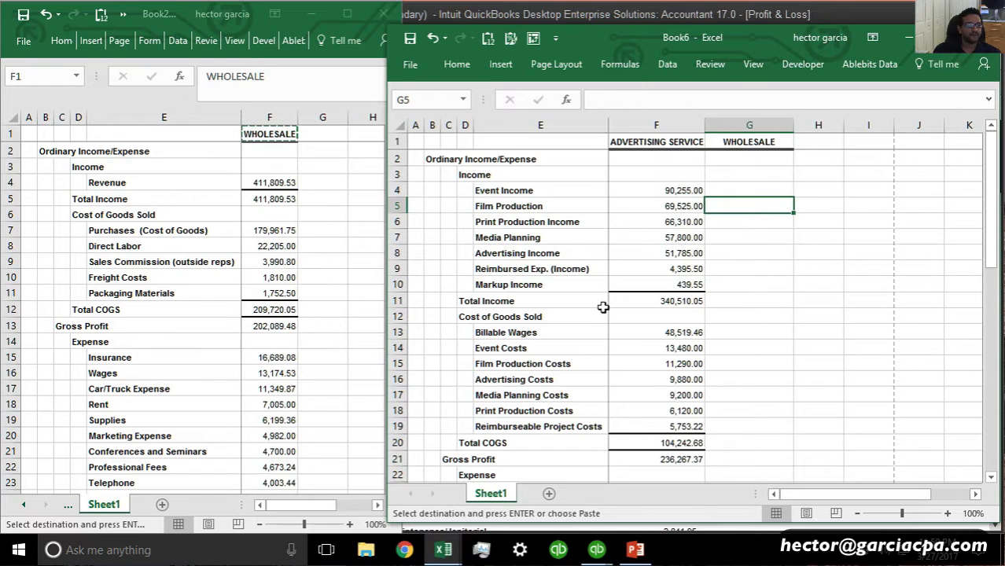
# Insert a blank row above Event Income in the advertising workbook to make room for the wholesale Revenue account
pyautogui.click(118, 185)
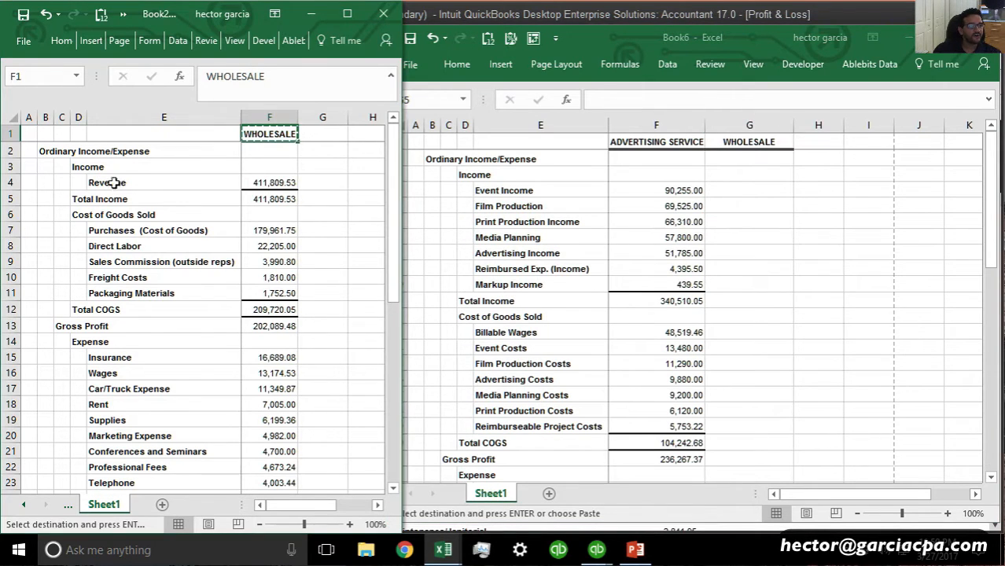
pyautogui.moveTo(114, 182); pyautogui.dragTo(271, 183)
pyautogui.click(129, 182)
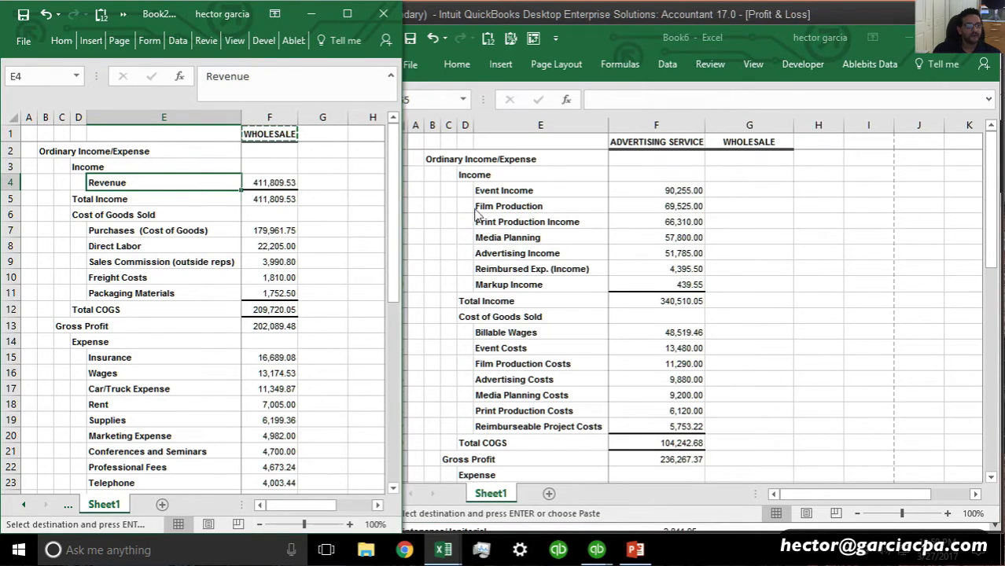
pyautogui.click(517, 197)
pyautogui.moveTo(504, 192); pyautogui.dragTo(504, 281)
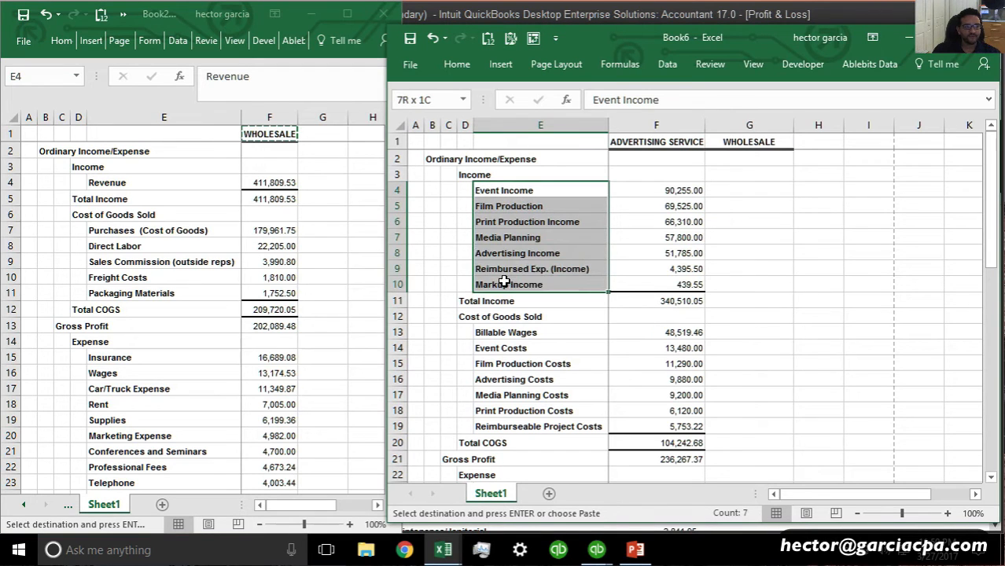
pyautogui.click(686, 268)
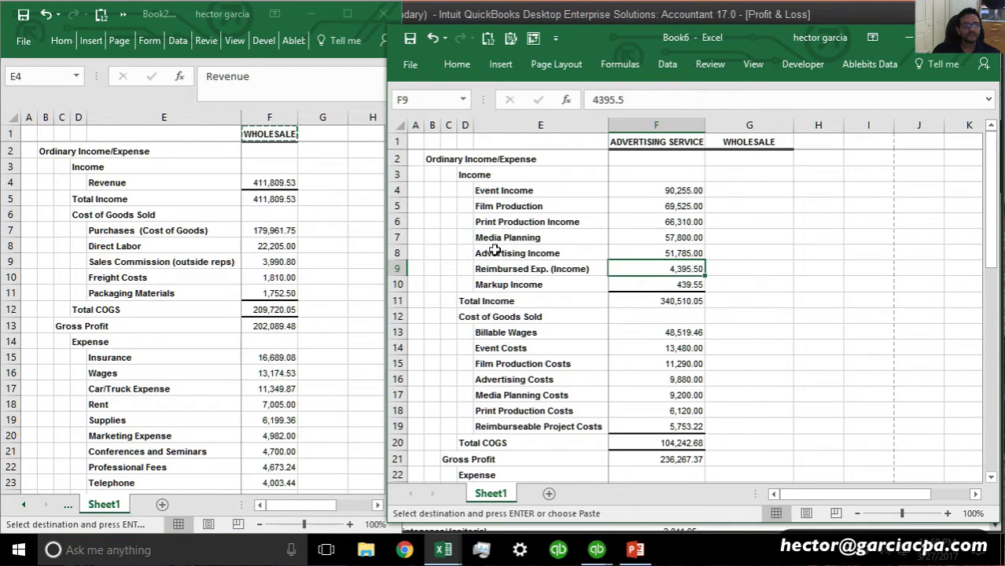
pyautogui.rightClick(399, 190)
pyautogui.click(444, 303)
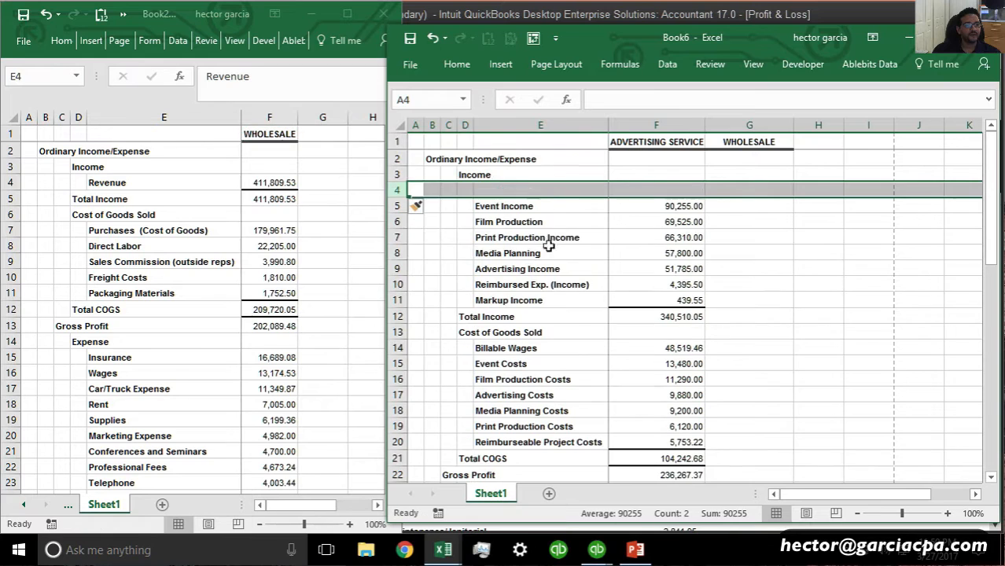
pyautogui.click(548, 244)
# Copy the Revenue name and amount from the wholesale workbook into the blank row 4 and move the amount to G4
pyautogui.click(487, 192)
pyautogui.click(126, 183)
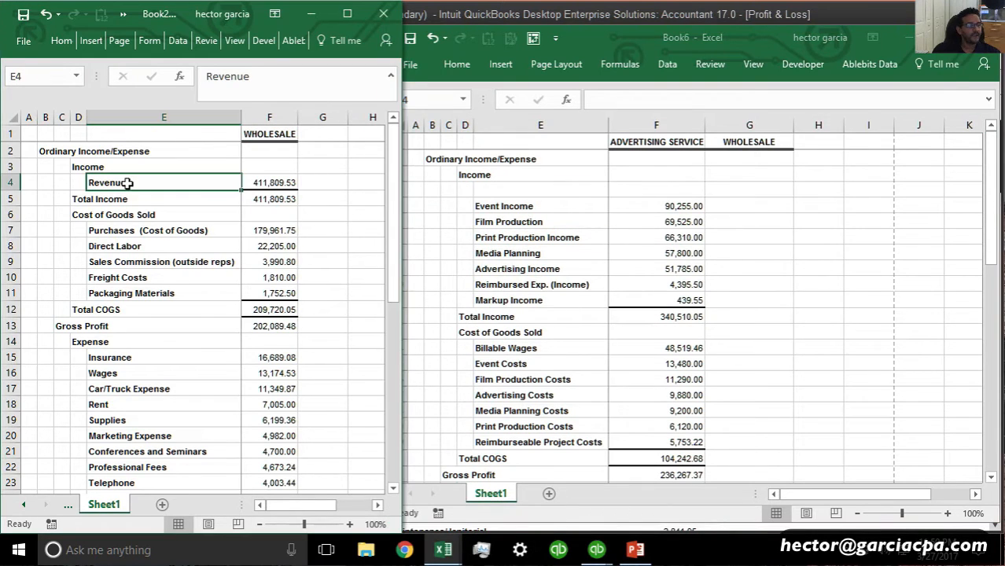
pyautogui.moveTo(126, 182); pyautogui.dragTo(266, 182)
pyautogui.hotkey('ctrl', 'c')
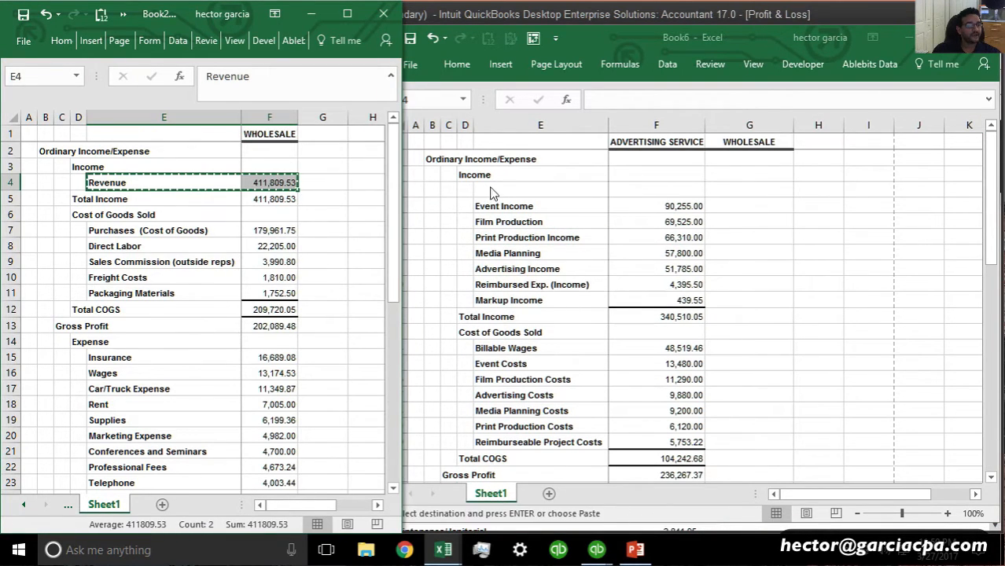
pyautogui.click(497, 186)
pyautogui.hotkey('ctrl', 'v')
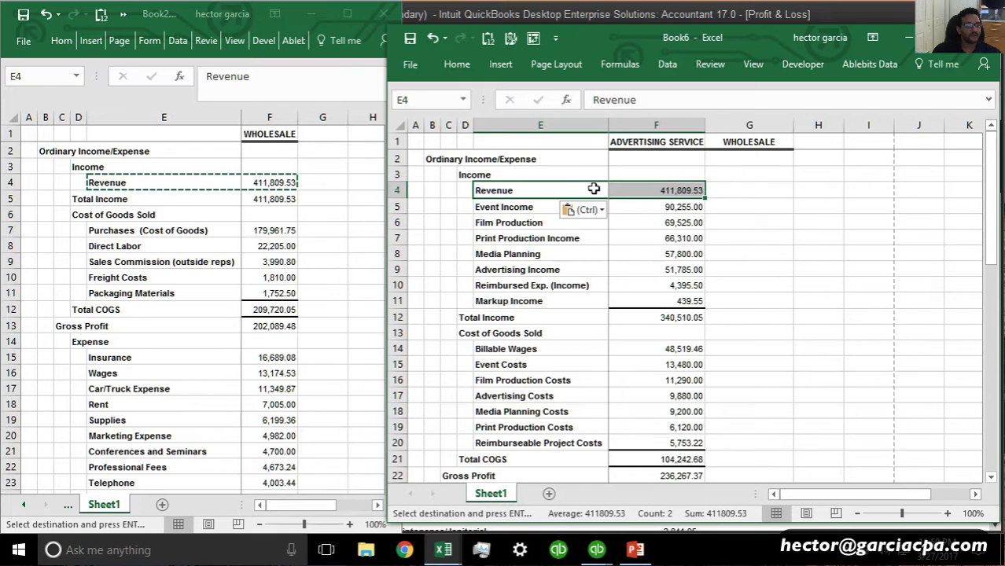
pyautogui.click(680, 190)
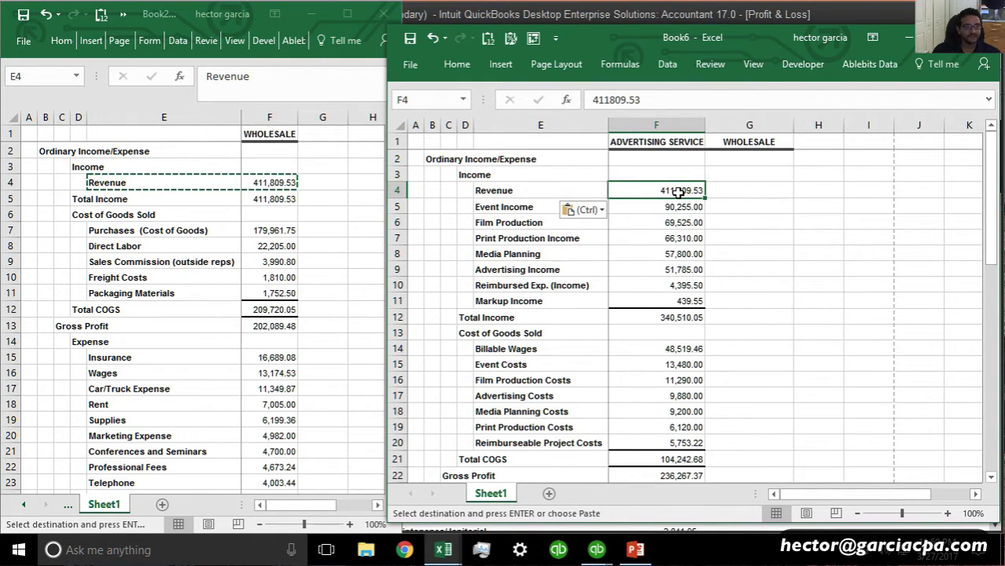
pyautogui.moveTo(678, 192); pyautogui.dragTo(753, 191)
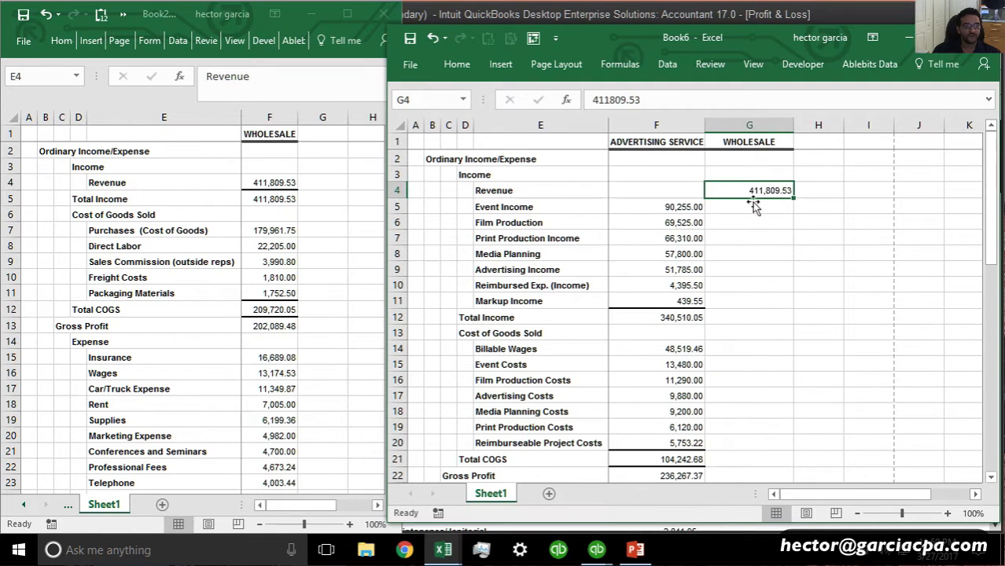
# Undo the move of the Revenue amount and the paste of the Revenue line in row 4
pyautogui.click(744, 223)
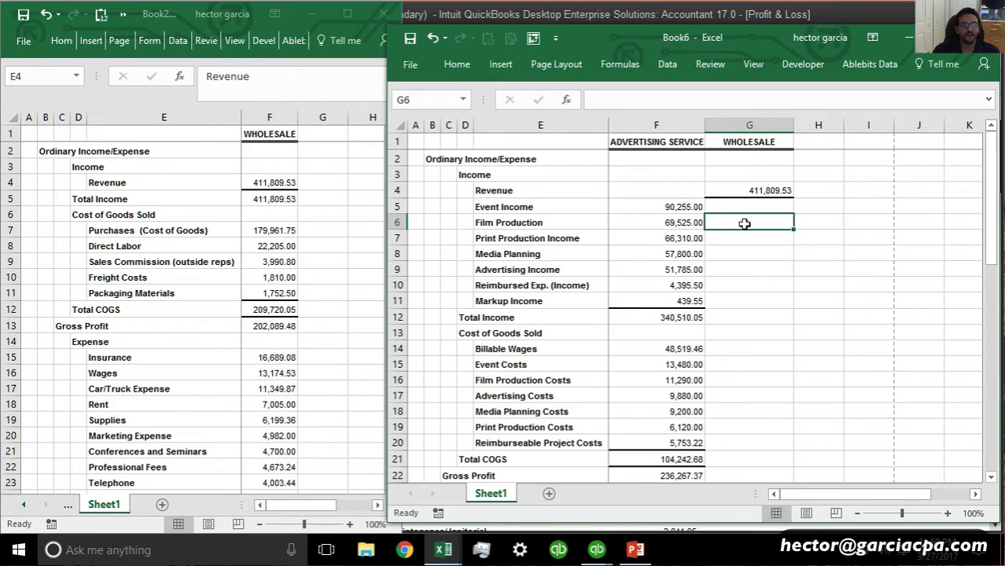
pyautogui.click(761, 191)
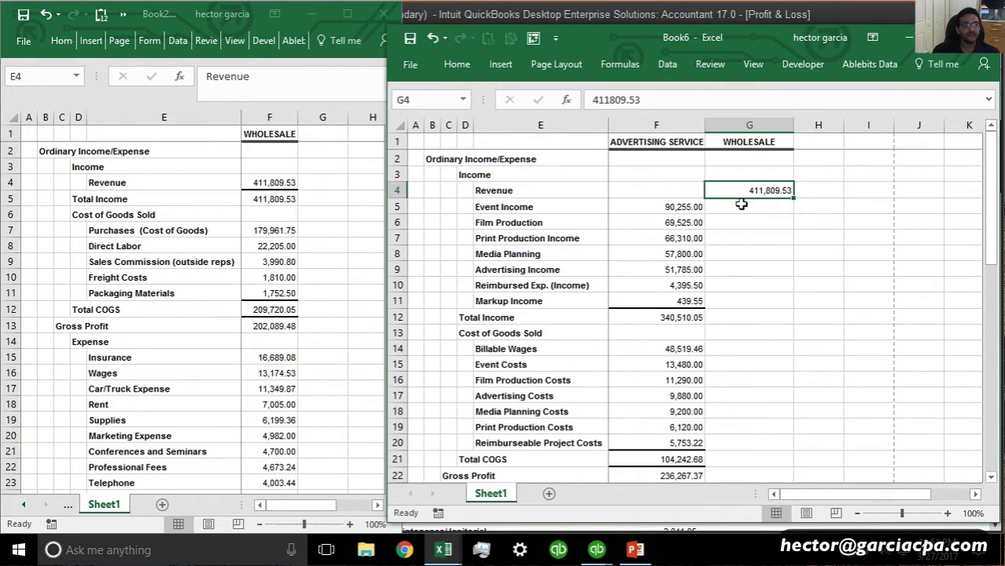
pyautogui.click(753, 220)
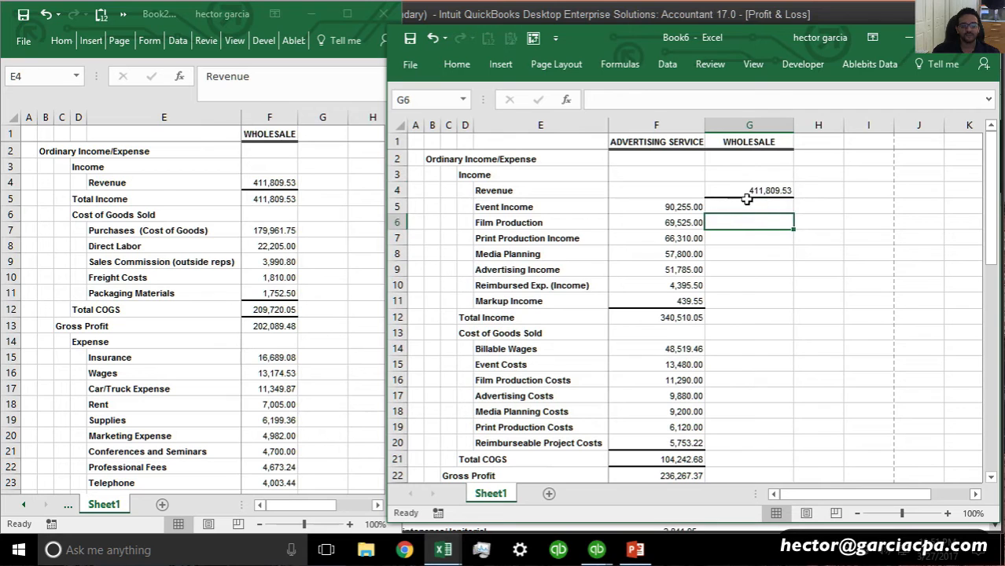
pyautogui.click(750, 196)
pyautogui.hotkey('ctrl', 'c')
pyautogui.hotkey('ctrl', 'z')
pyautogui.hotkey('ctrl', 'z')
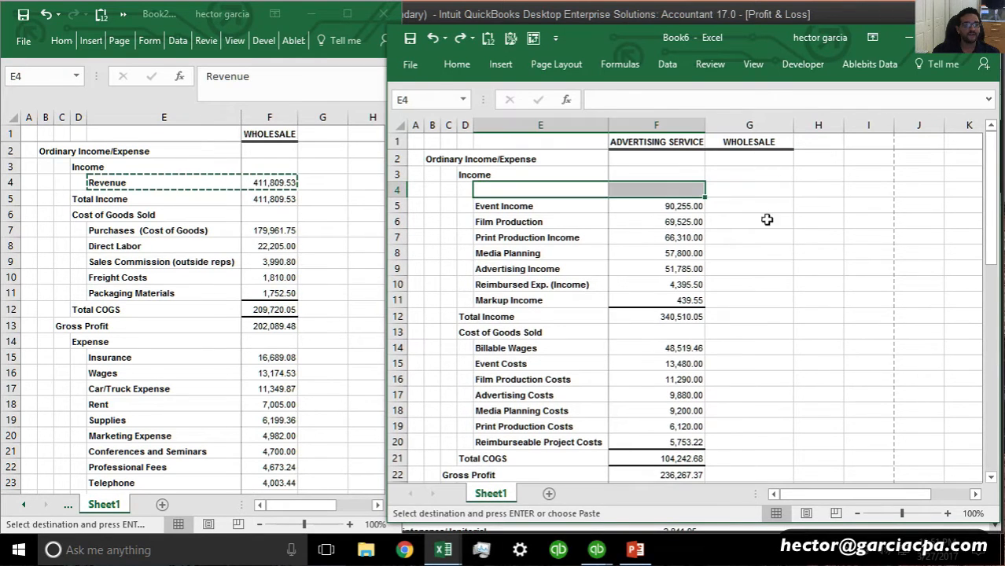
# Paste the wholesale Revenue name and amount into row 4 as values only and move the amount to G4 under WHOLESALE
pyautogui.click(117, 180)
pyautogui.moveTo(117, 180); pyautogui.dragTo(275, 181)
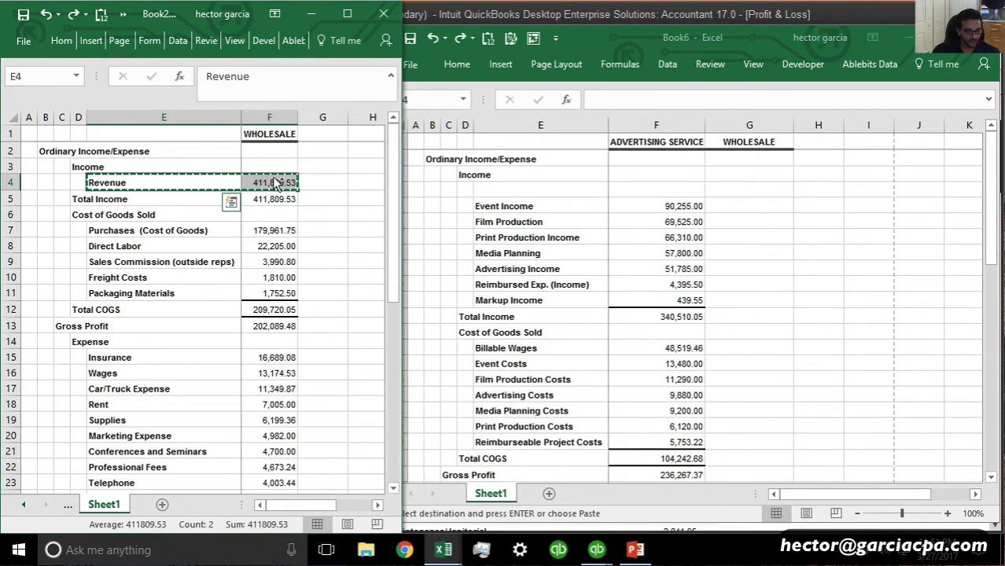
pyautogui.rightClick(503, 194)
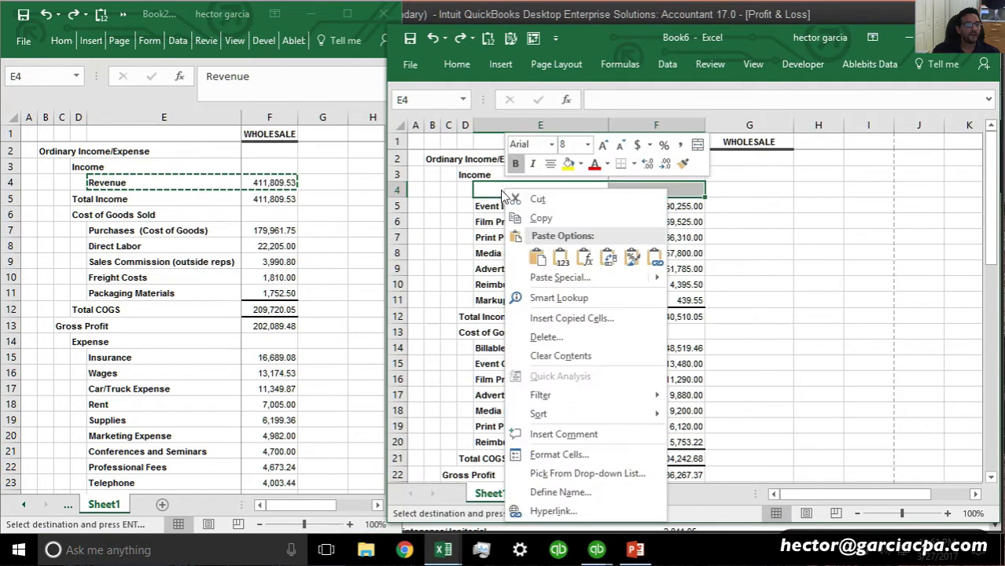
pyautogui.click(559, 259)
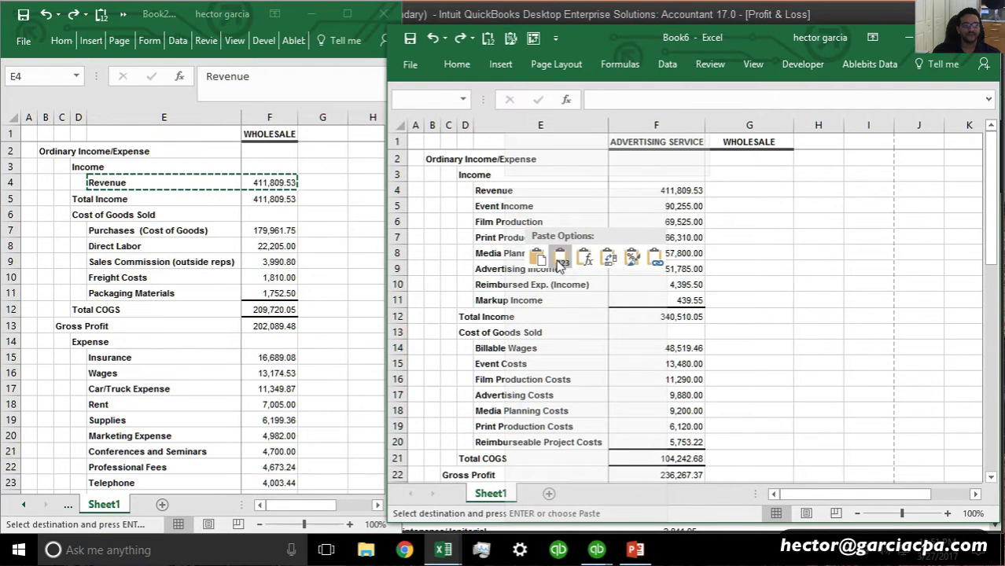
pyautogui.click(831, 248)
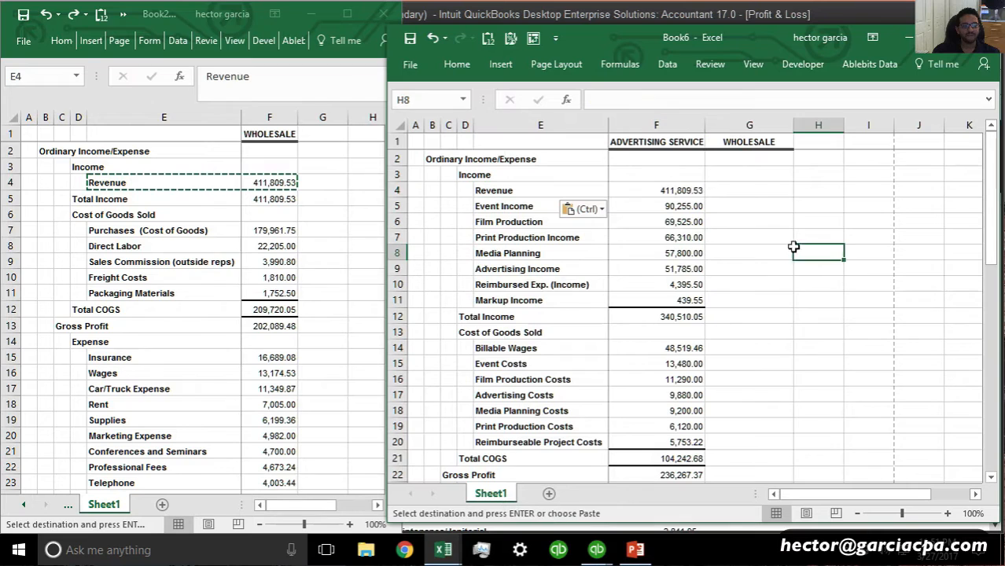
pyautogui.click(666, 195)
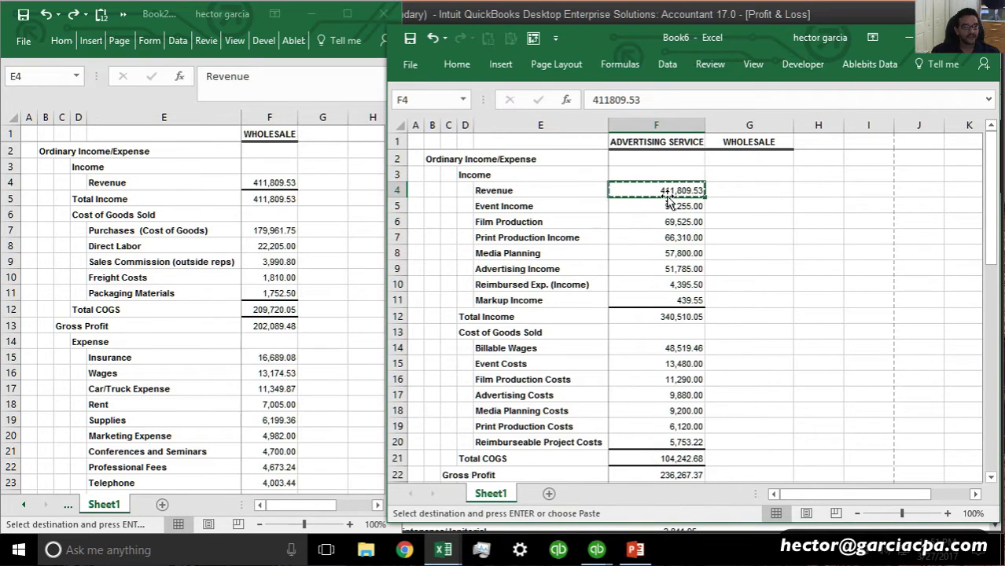
pyautogui.moveTo(667, 195); pyautogui.dragTo(754, 193)
pyautogui.press('Down')
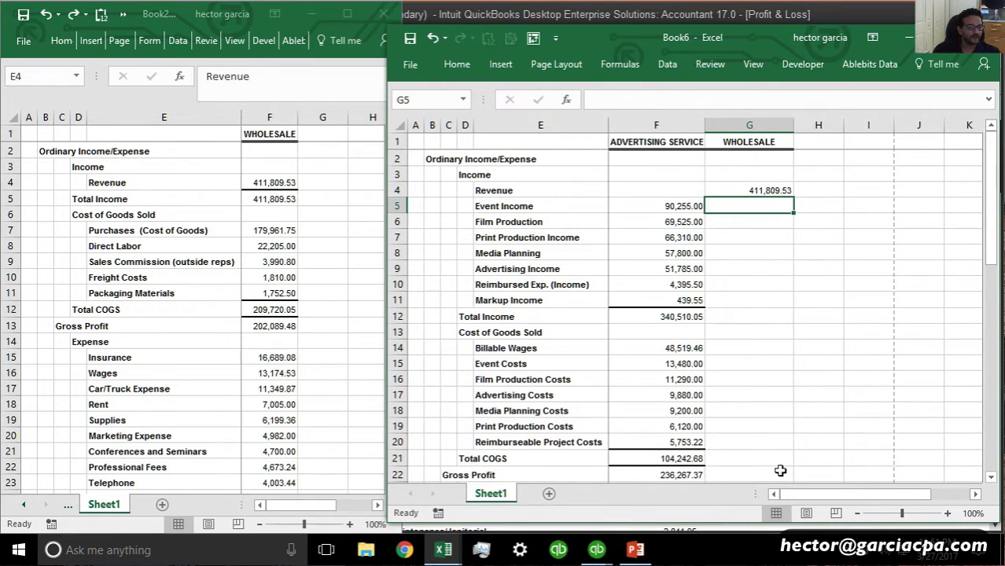
# Examine the Total Income formula in F12 and compare the Cost of Goods Sold accounts listed in both workbooks
pyautogui.click(678, 317)
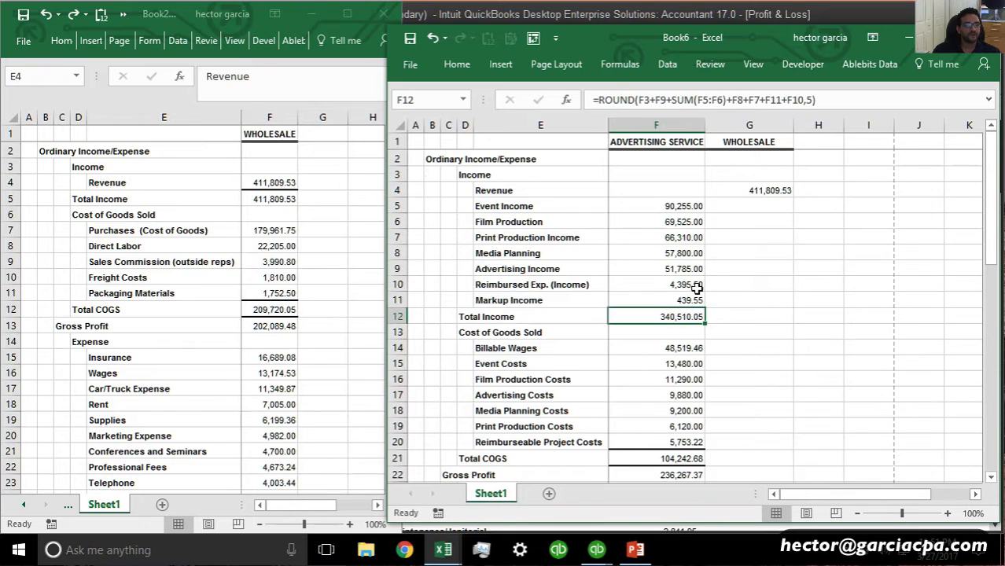
pyautogui.moveTo(596, 100); pyautogui.dragTo(902, 120)
pyautogui.moveTo(617, 107); pyautogui.dragTo(541, 100)
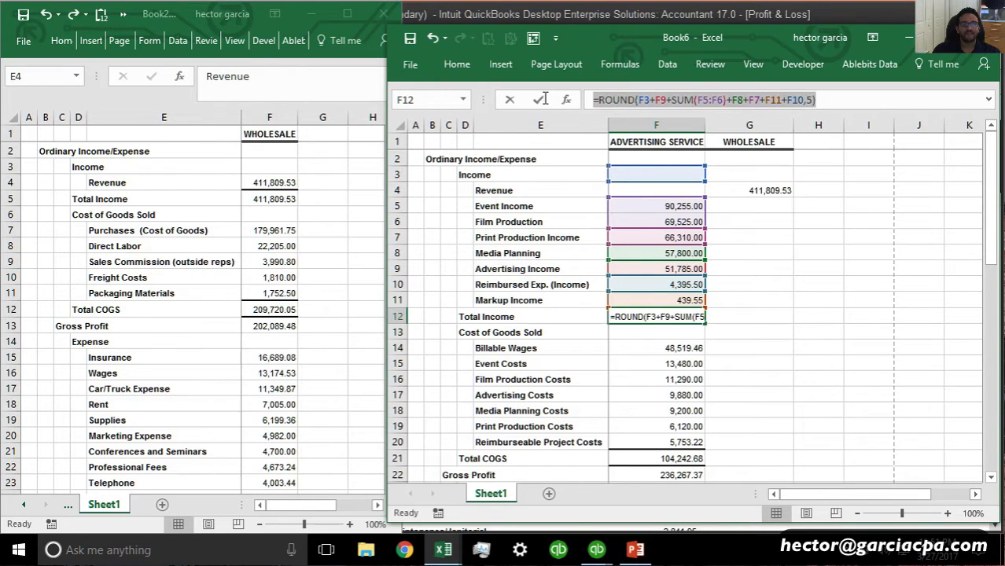
pyautogui.click(541, 101)
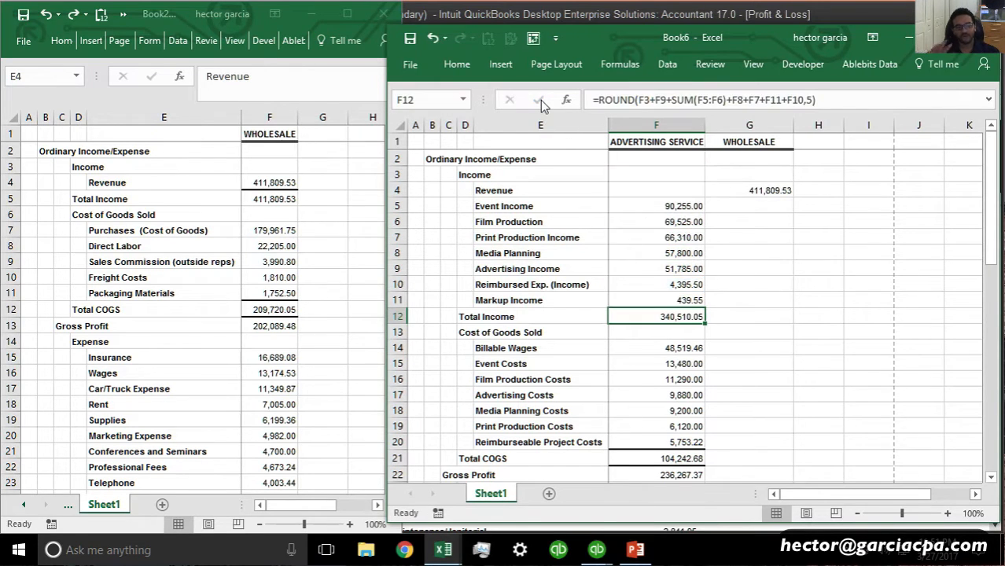
pyautogui.scroll(-2, 731, 402)
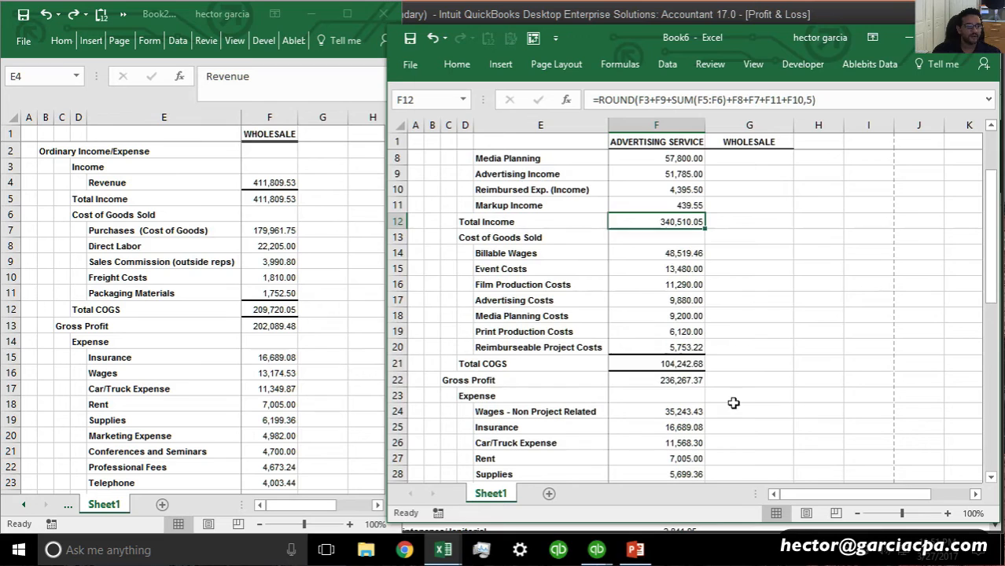
pyautogui.click(218, 335)
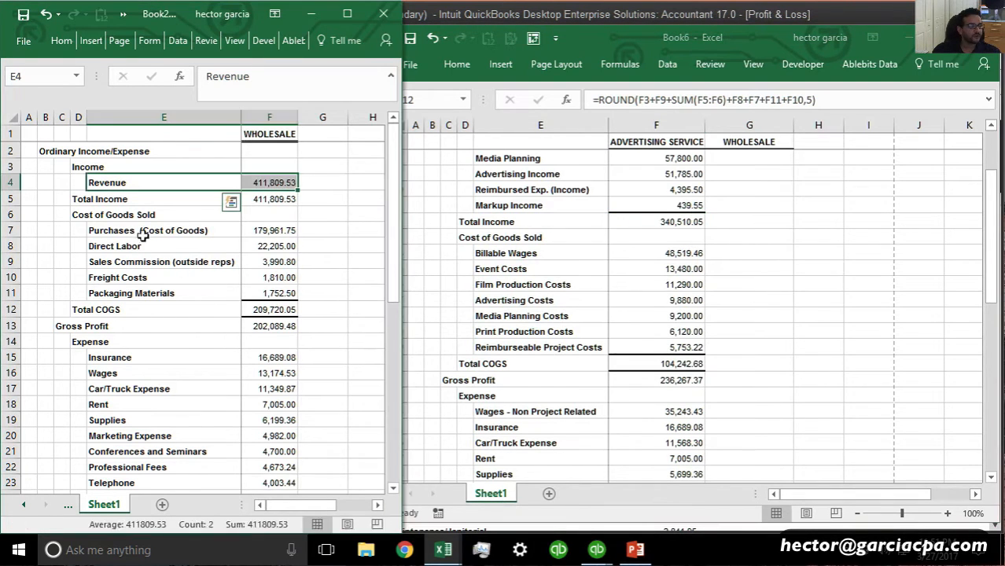
pyautogui.moveTo(139, 230); pyautogui.dragTo(140, 293)
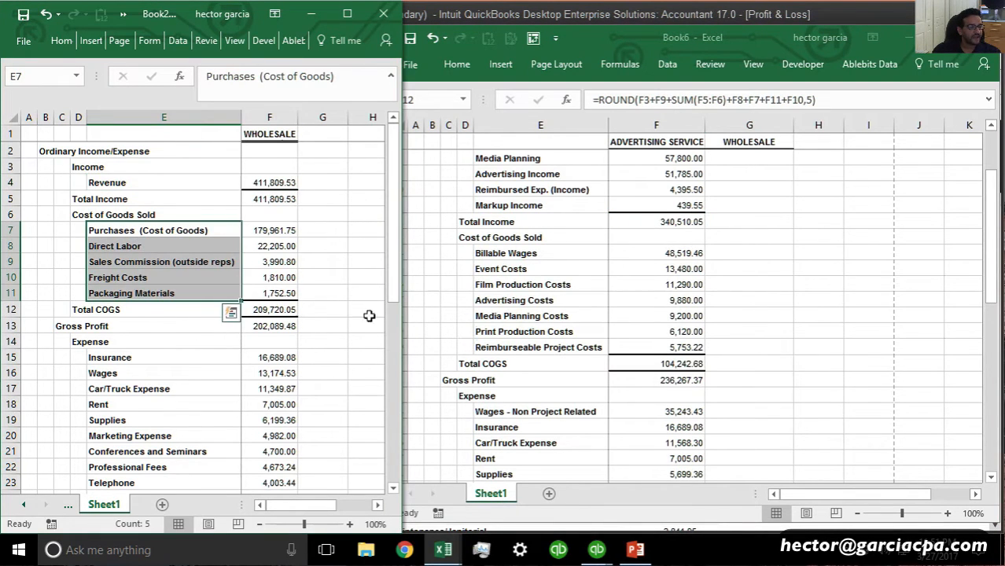
pyautogui.click(509, 256)
pyautogui.moveTo(509, 256); pyautogui.dragTo(510, 348)
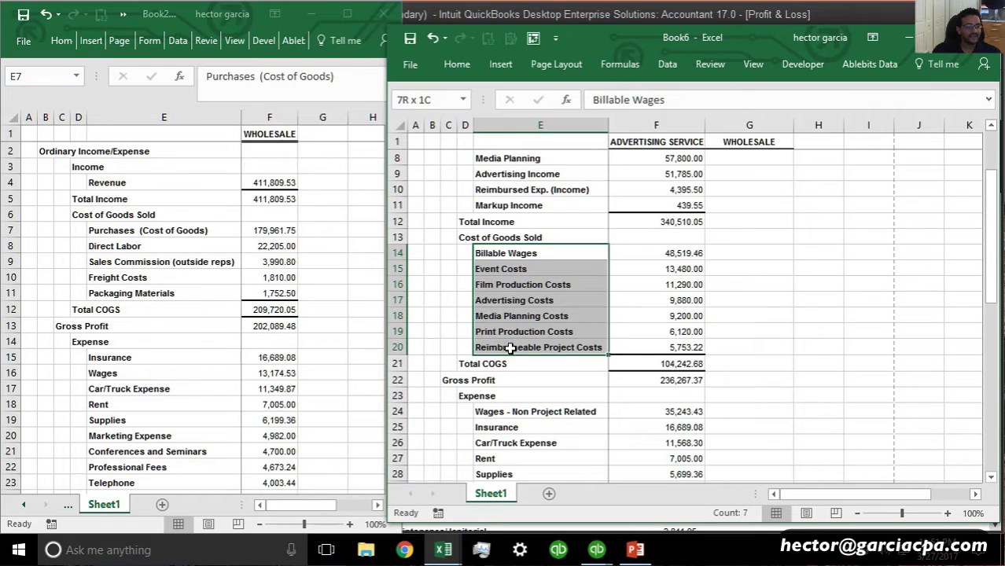
pyautogui.click(495, 347)
pyautogui.click(135, 233)
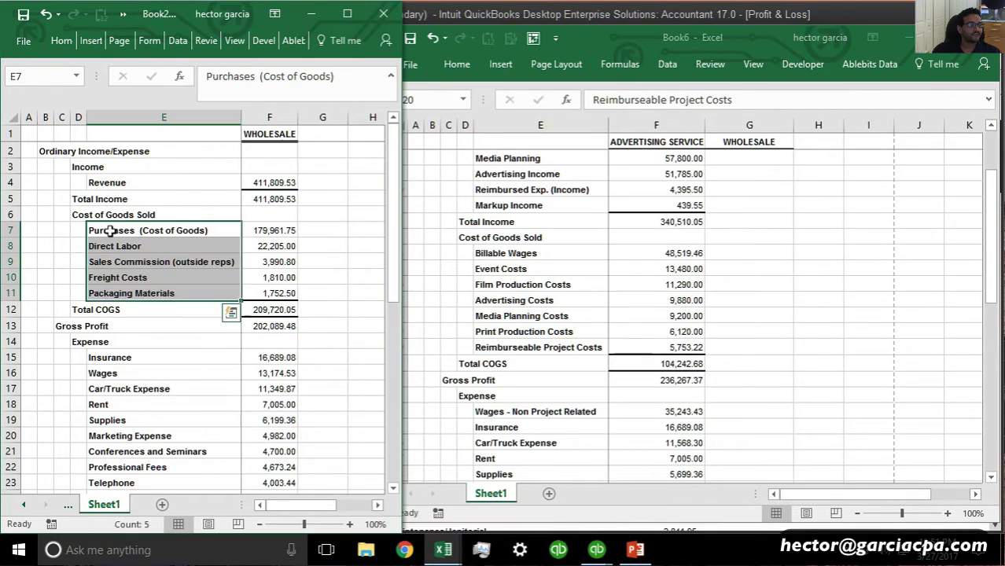
pyautogui.moveTo(135, 231); pyautogui.dragTo(139, 293)
pyautogui.click(563, 317)
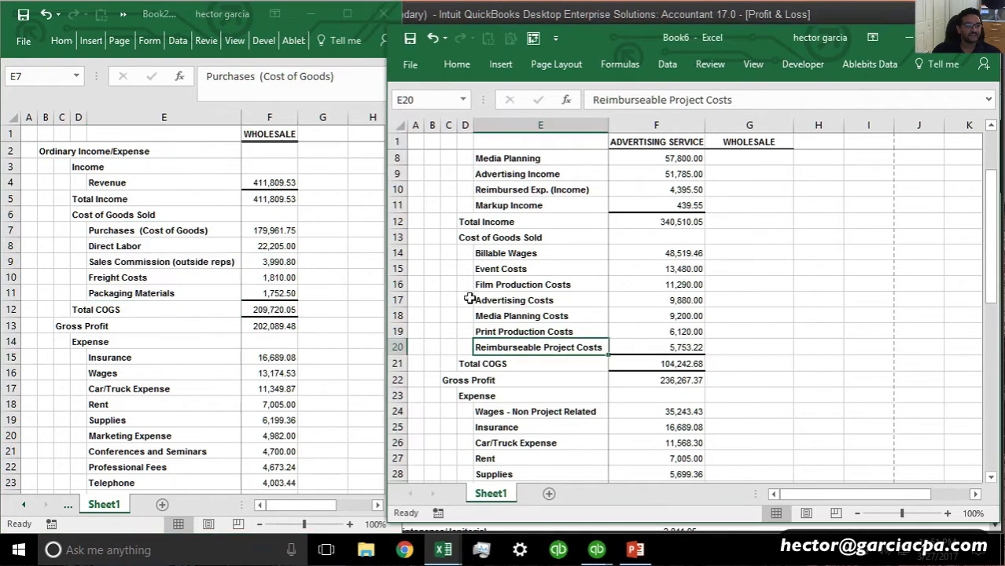
# Insert five blank rows above Billable Wages in the advertising workbook's Cost of Goods Sold section
pyautogui.moveTo(397, 254); pyautogui.dragTo(393, 318)
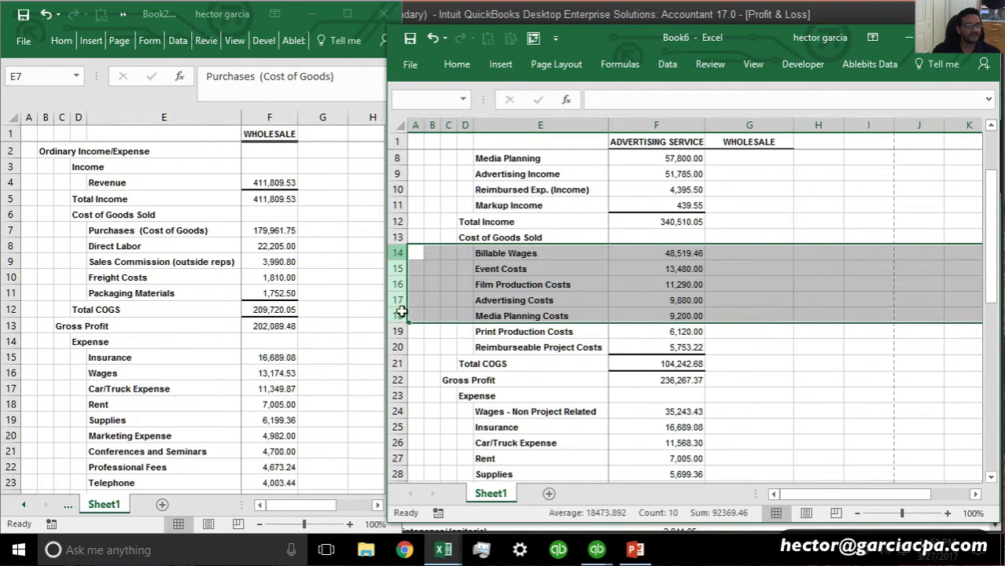
pyautogui.rightClick(535, 280)
pyautogui.click(578, 393)
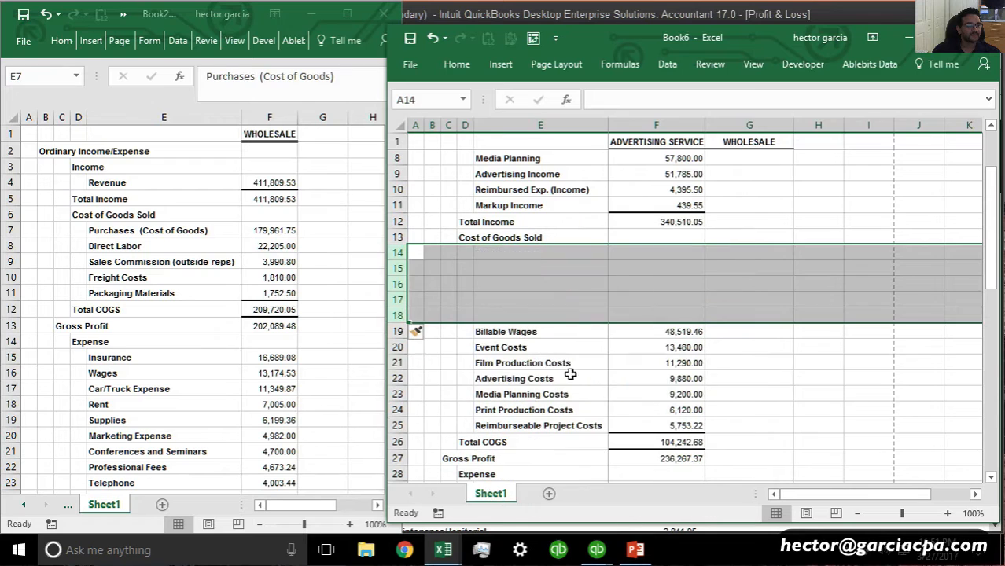
pyautogui.click(563, 378)
# Copy the five wholesale cost account names, Purchases (Cost of Goods) through Packaging Materials, into the blank rows starting at E14
pyautogui.click(105, 230)
pyautogui.moveTo(106, 229); pyautogui.dragTo(110, 289)
pyautogui.hotkey('ctrl', 'c')
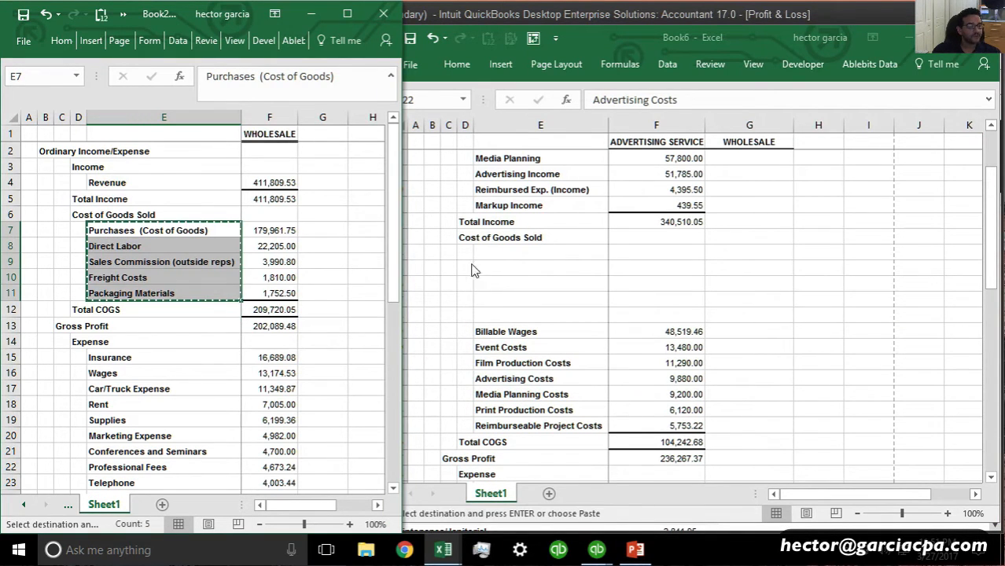
pyautogui.click(497, 250)
pyautogui.hotkey('ctrl', 'v')
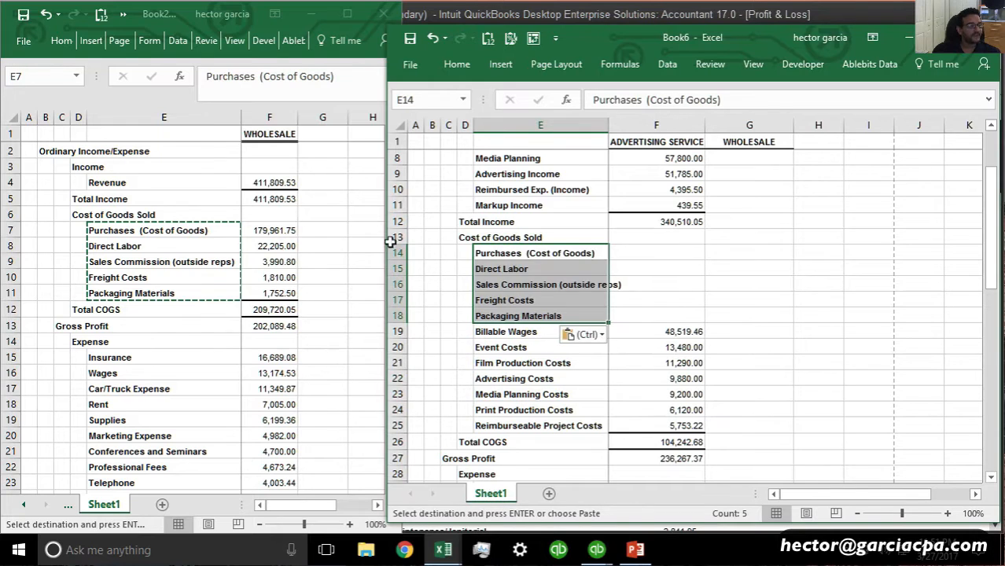
# Copy the five wholesale cost amounts, Purchases (Cost of Goods) through Packaging Materials, into the WHOLESALE column of the advertising workbook starting at G14
pyautogui.click(269, 230)
pyautogui.moveTo(269, 230); pyautogui.dragTo(272, 296)
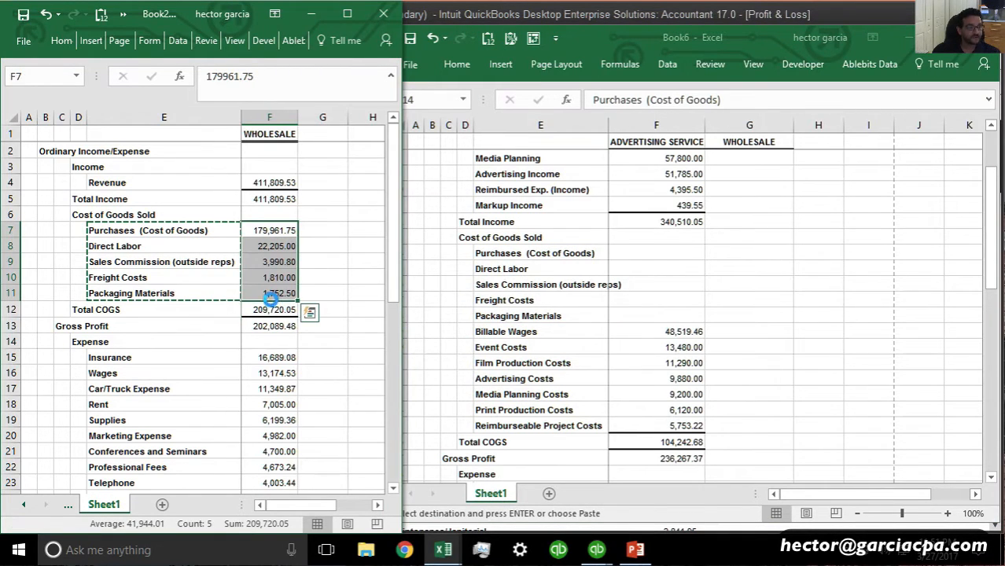
pyautogui.hotkey('ctrl', 'c')
pyautogui.click(729, 256)
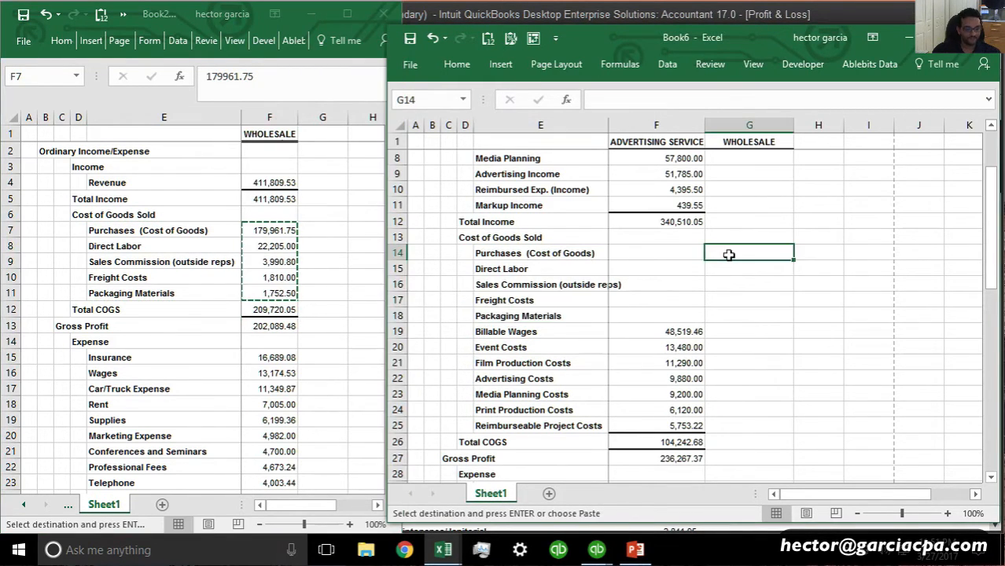
pyautogui.hotkey('ctrl', 'v')
pyautogui.click(727, 389)
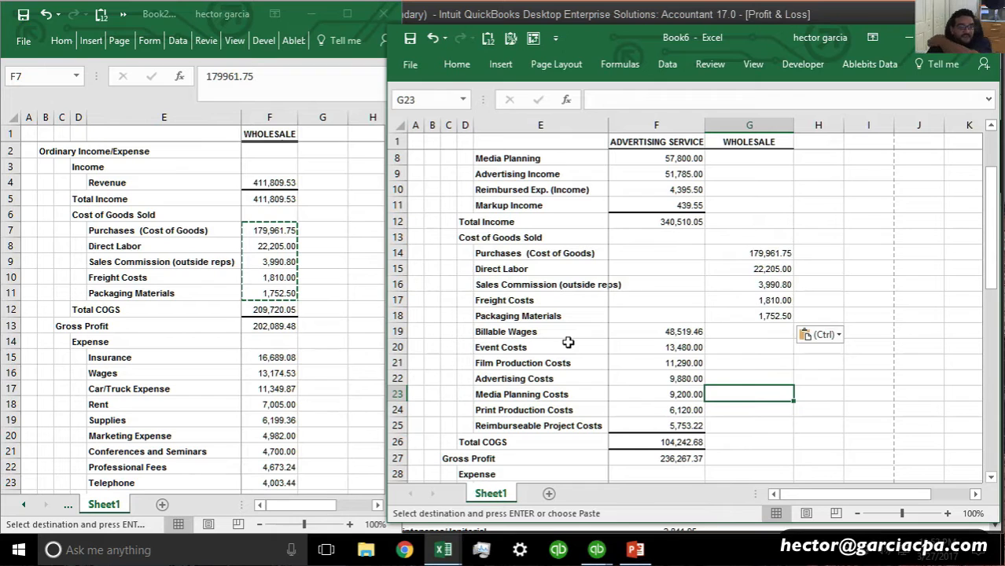
# Compare the Expense sections of both workbooks and select the wholesale expense accounts from Insurance through Repairs to see how many there are
pyautogui.scroll(-1, 719, 373)
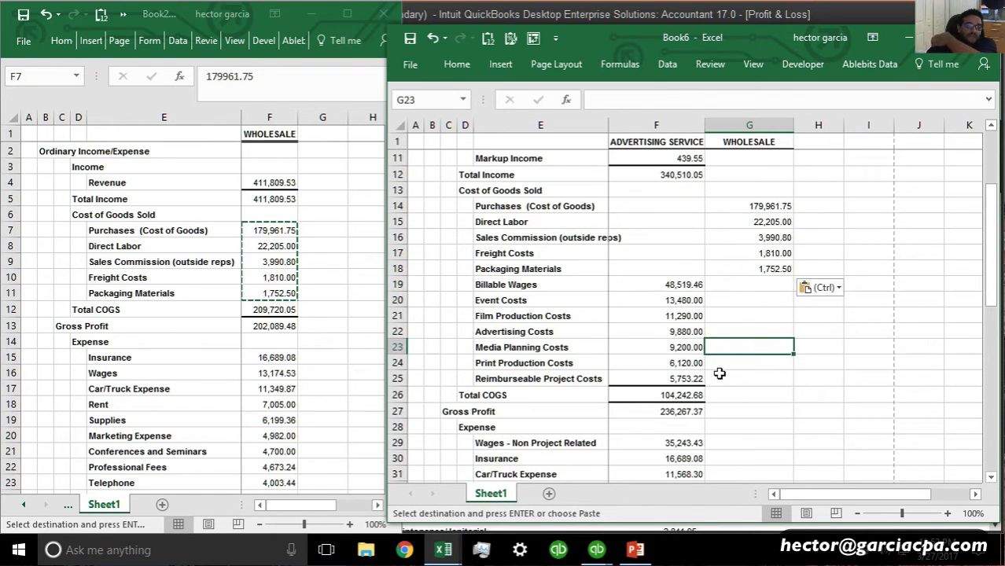
pyautogui.scroll(4, 719, 373)
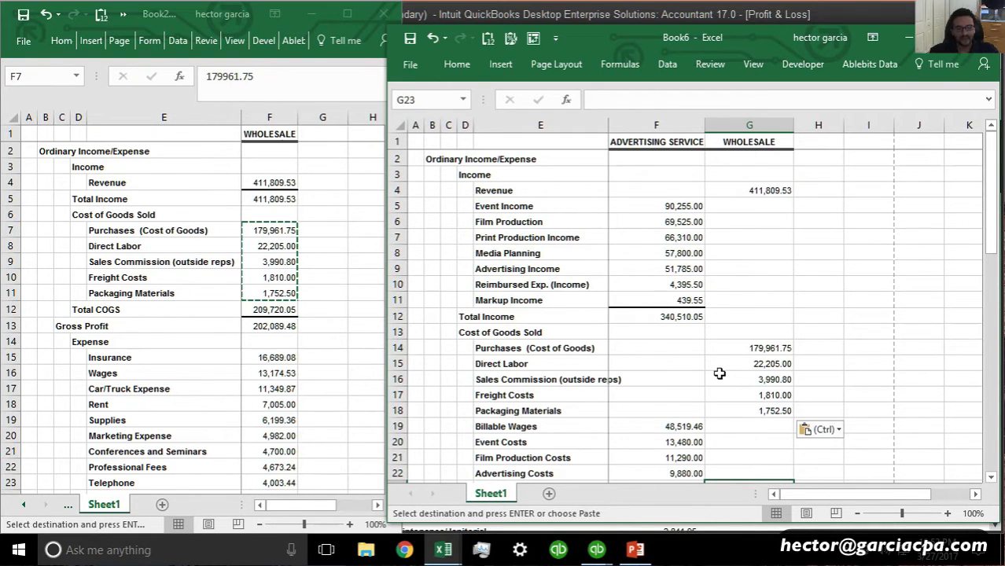
pyautogui.scroll(-2, 720, 373)
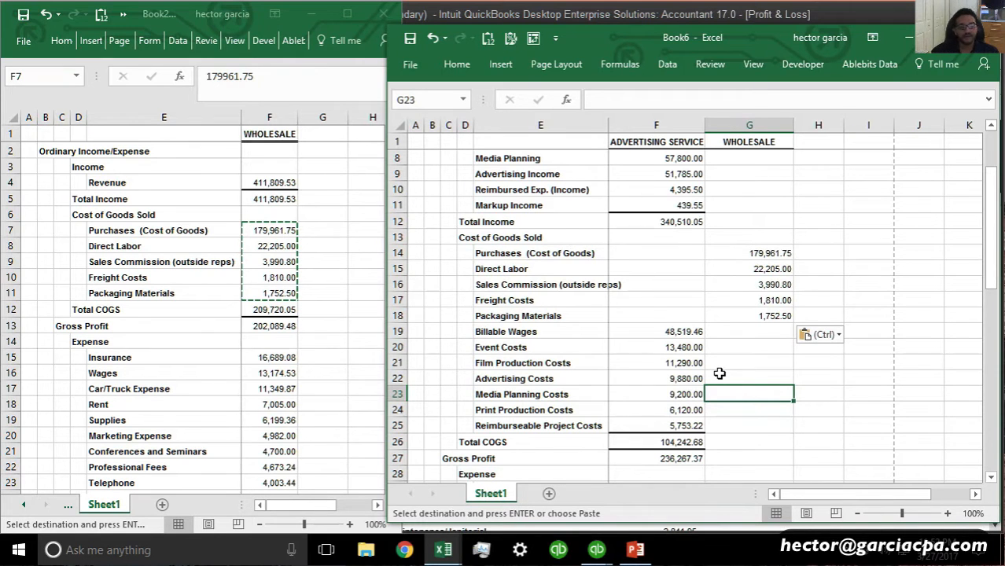
pyautogui.scroll(-5, 719, 373)
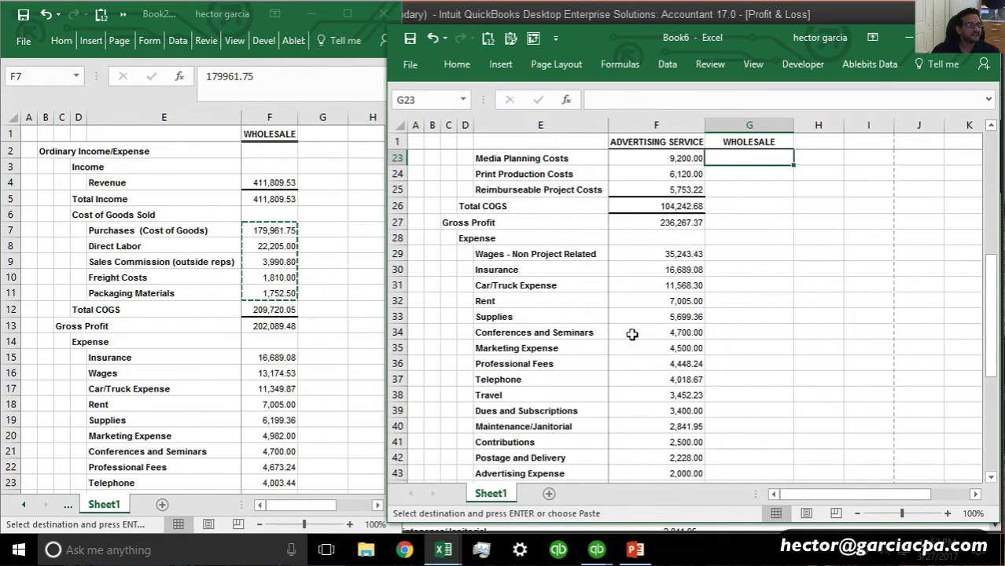
pyautogui.click(187, 370)
pyautogui.click(733, 300)
pyautogui.click(134, 362)
pyautogui.click(129, 358)
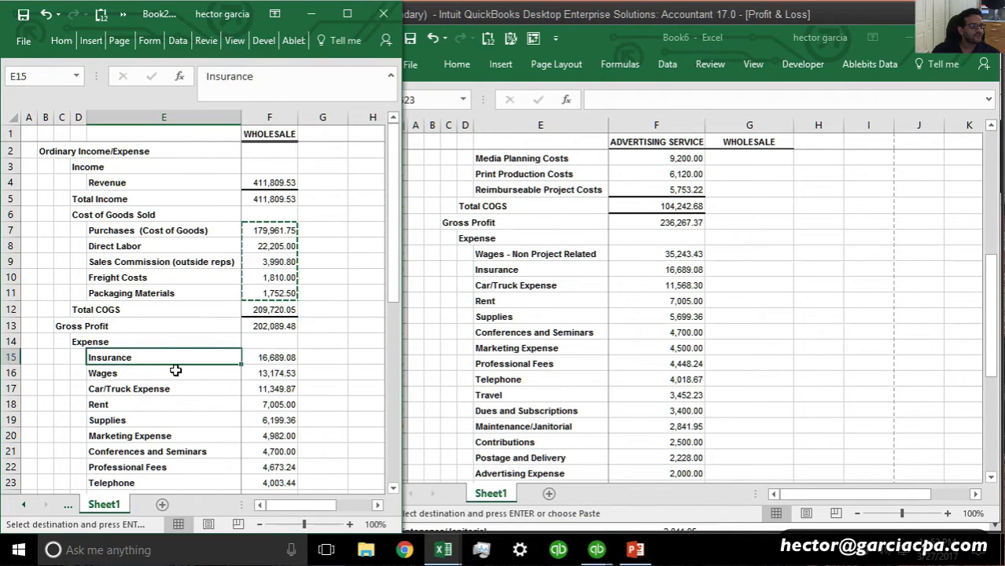
pyautogui.scroll(-3, 175, 371)
pyautogui.scroll(-2, 174, 371)
pyautogui.scroll(1, 169, 347)
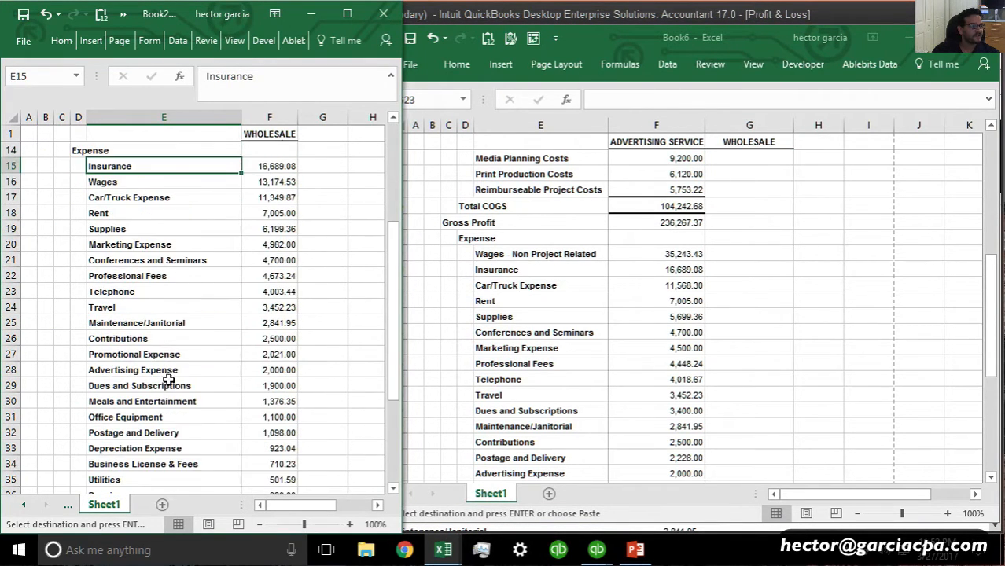
pyautogui.scroll(-1, 142, 440)
pyautogui.keyDown('shift'); pyautogui.click(118, 446); pyautogui.keyUp('shift')
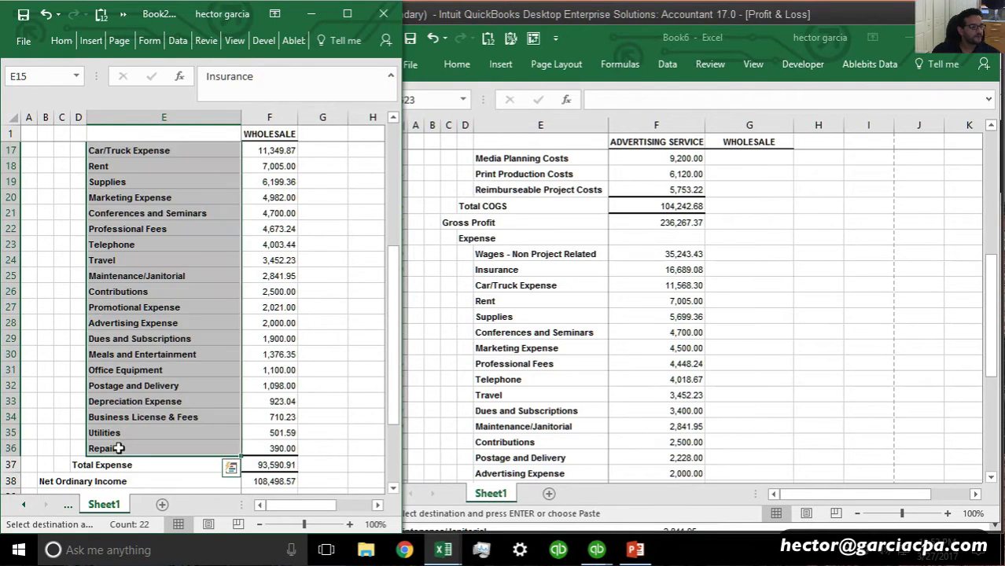
pyautogui.scroll(1, 203, 357)
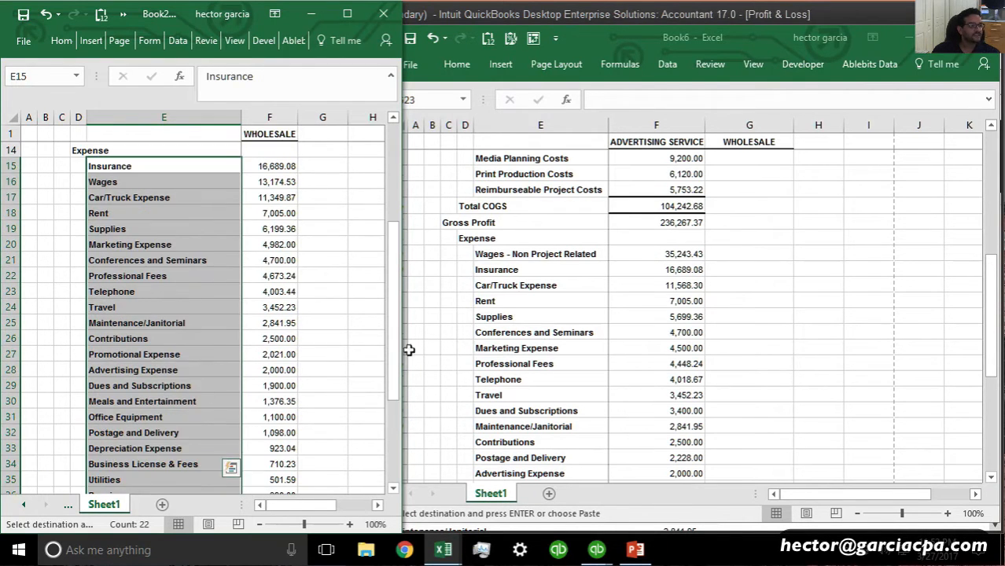
# Insert eleven blank rows above Wages - Non Project Related in the advertising workbook's Expense section, starting at row 29
pyautogui.click(412, 346)
pyautogui.moveTo(392, 254); pyautogui.dragTo(392, 299)
pyautogui.rightClick(511, 274)
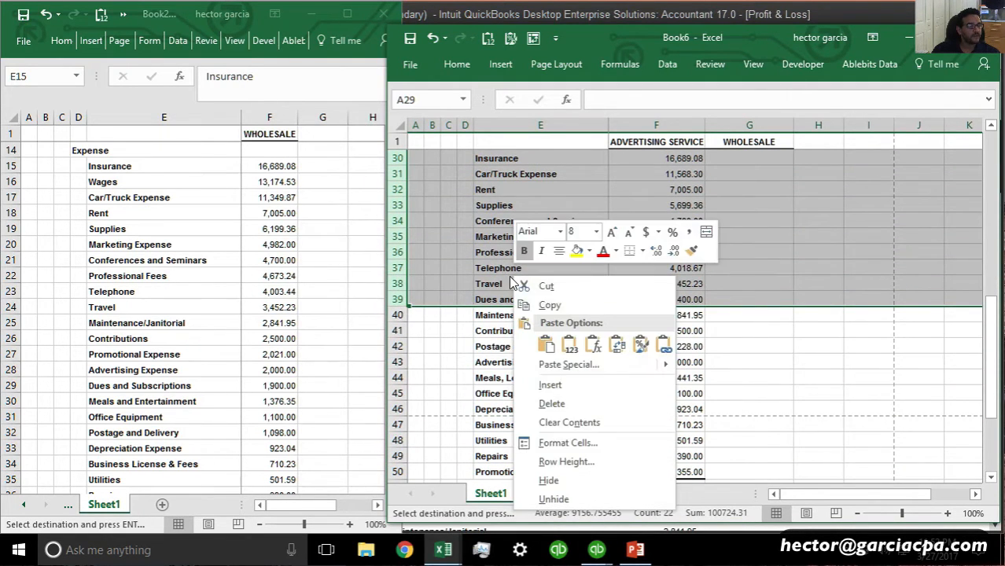
pyautogui.click(570, 385)
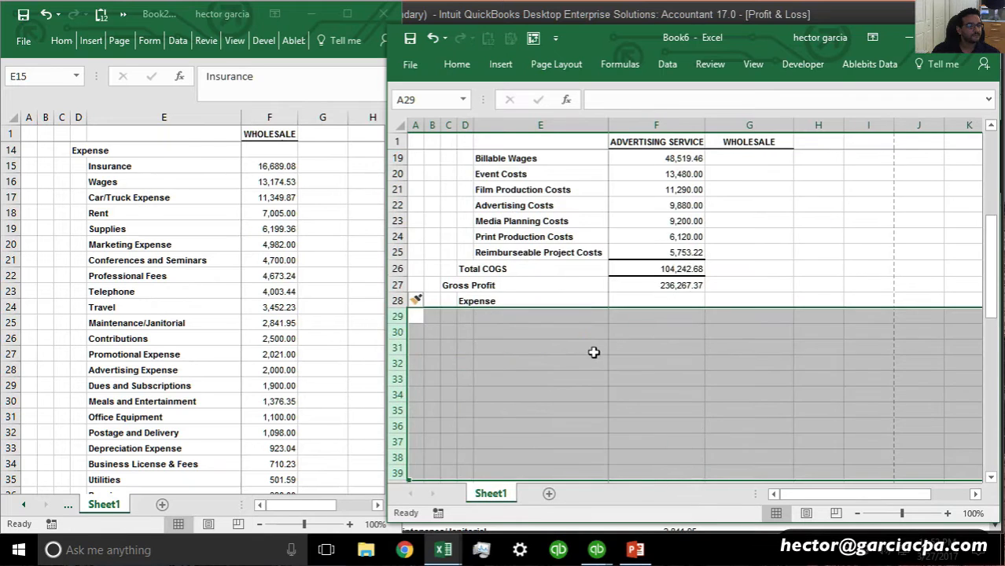
pyautogui.click(592, 362)
pyautogui.scroll(-5, 592, 367)
# Try to copy the wholesale expense account names, Insurance through Repairs, into the blank rows starting at E29, and undo the paste
pyautogui.click(149, 186)
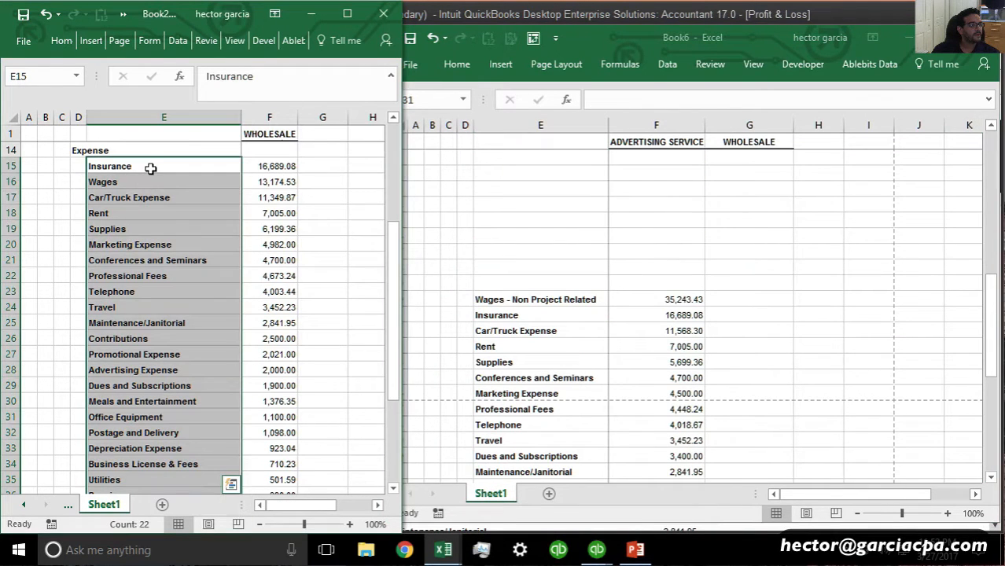
pyautogui.moveTo(150, 169); pyautogui.dragTo(146, 400)
pyautogui.hotkey('ctrl', 'c')
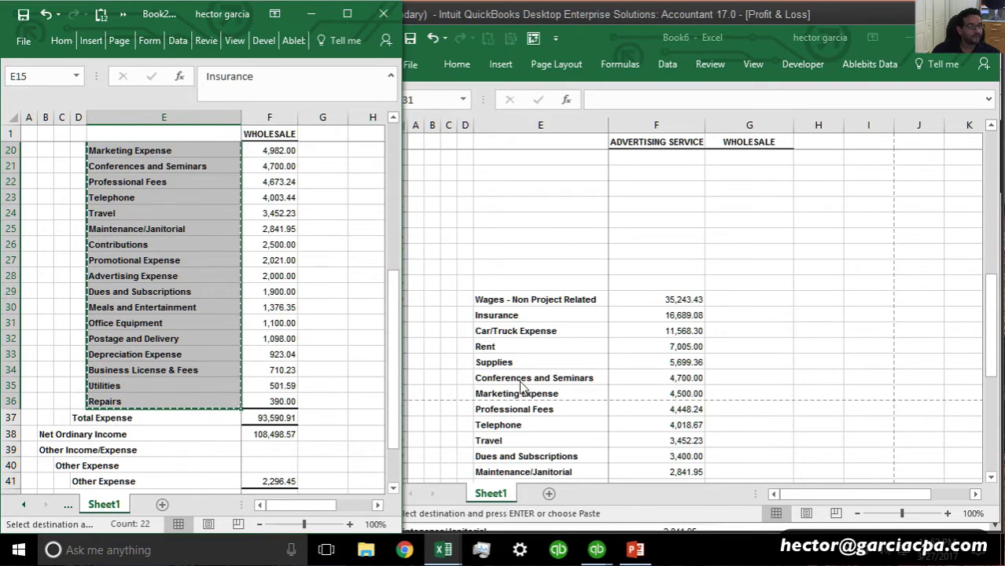
pyautogui.scroll(1, 523, 387)
pyautogui.click(543, 346)
pyautogui.scroll(1, 547, 331)
pyautogui.scroll(3, 546, 331)
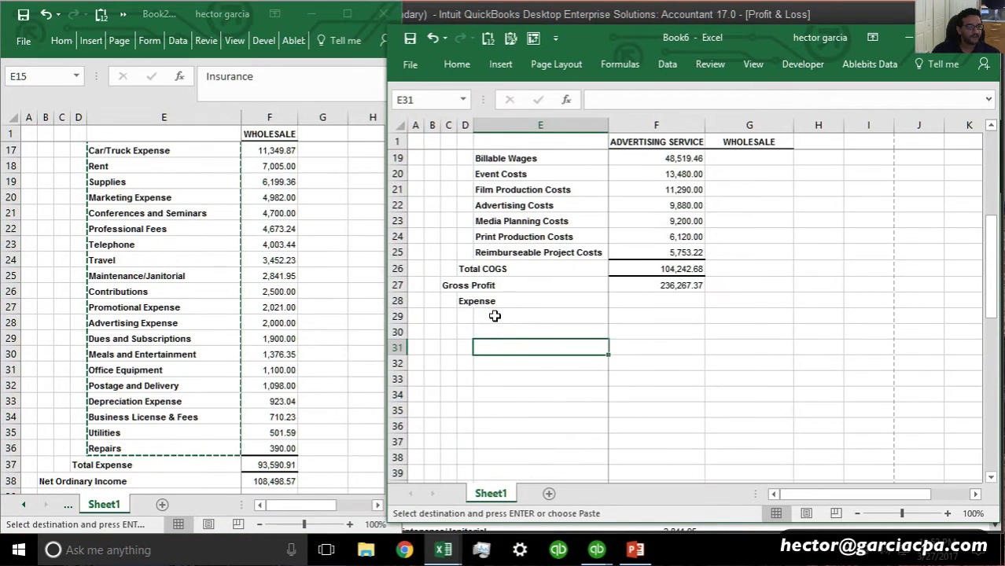
pyautogui.click(494, 315)
pyautogui.hotkey('ctrl', 'v')
pyautogui.scroll(-6, 584, 394)
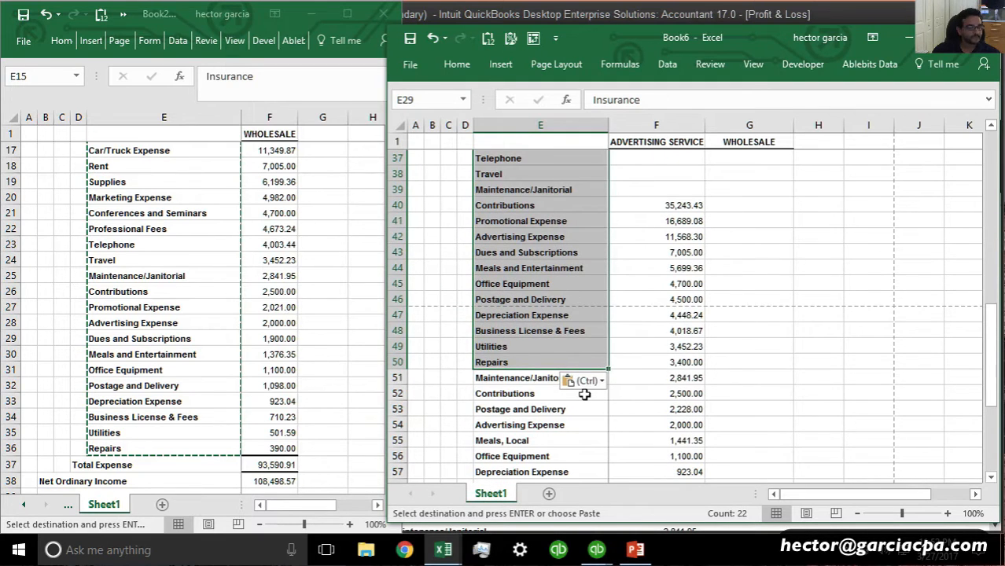
pyautogui.hotkey('ctrl', 'z')
pyautogui.click(593, 393)
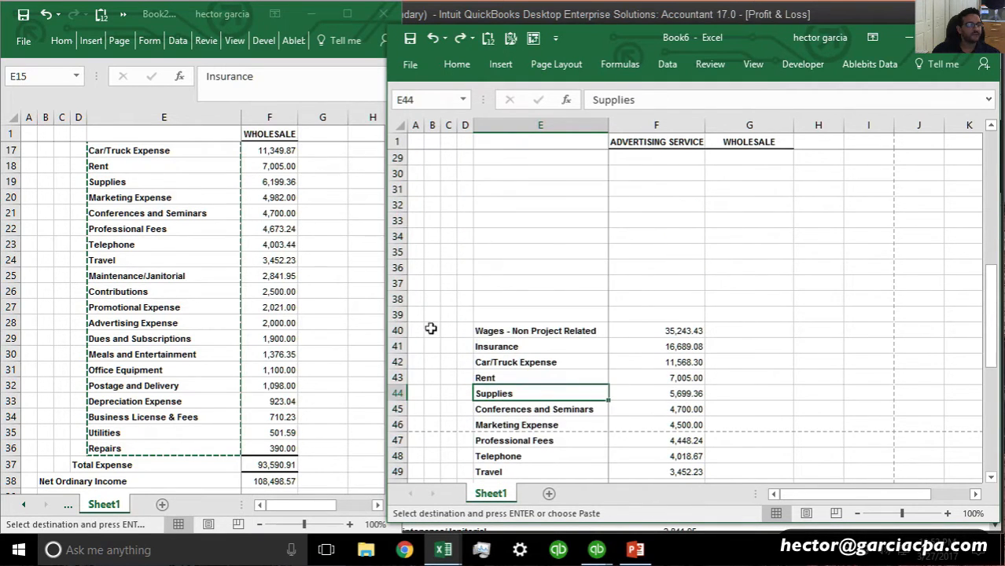
pyautogui.moveTo(397, 314); pyautogui.dragTo(387, 172)
pyautogui.rightClick(458, 197)
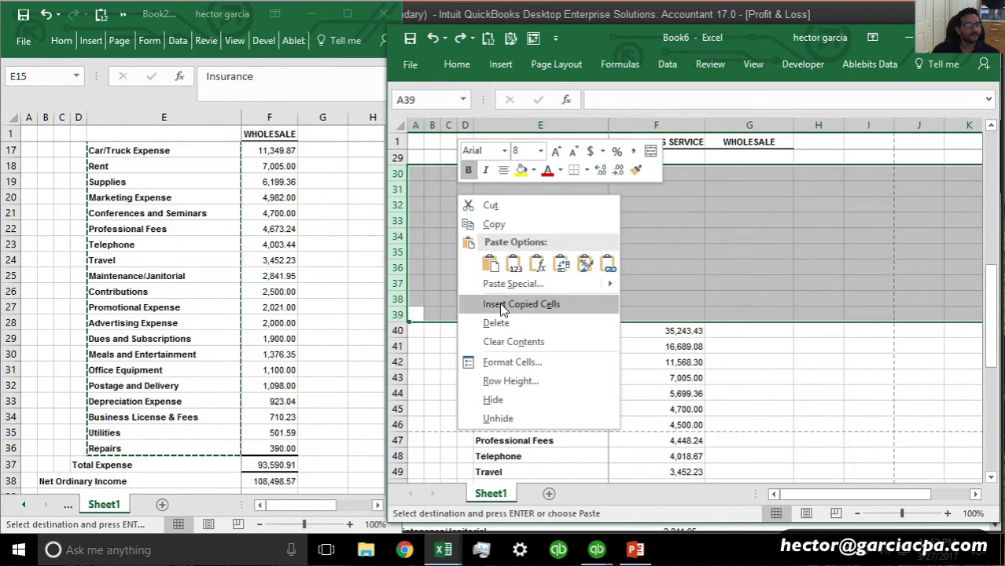
pyautogui.click(663, 294)
# Clear the pending copy selection in the wholesale workbook and insert eight more blank rows above Wages - Non Project Related
pyautogui.click(343, 285)
pyautogui.press('Escape')
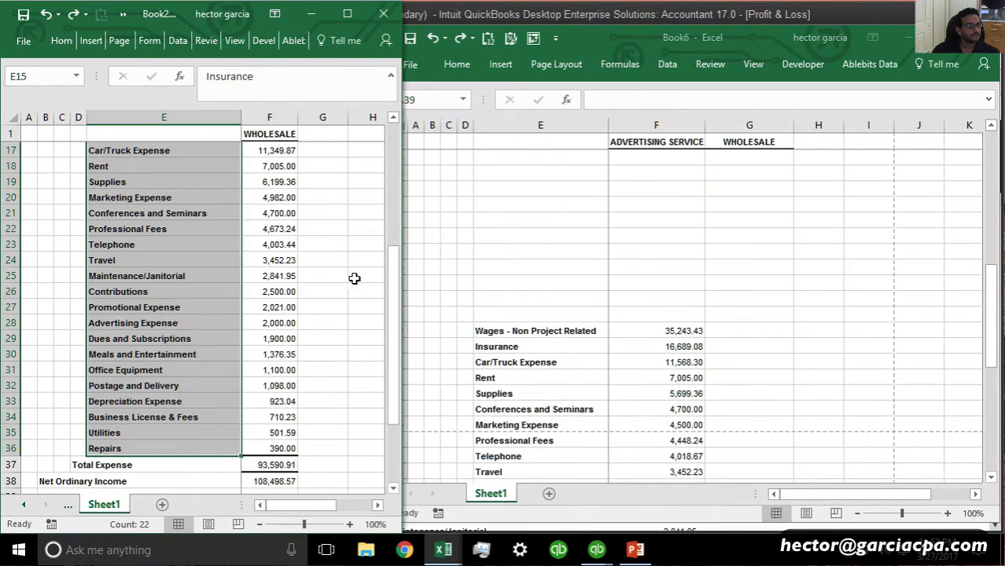
pyautogui.click(408, 303)
pyautogui.moveTo(396, 314); pyautogui.dragTo(395, 206)
pyautogui.rightClick(397, 206)
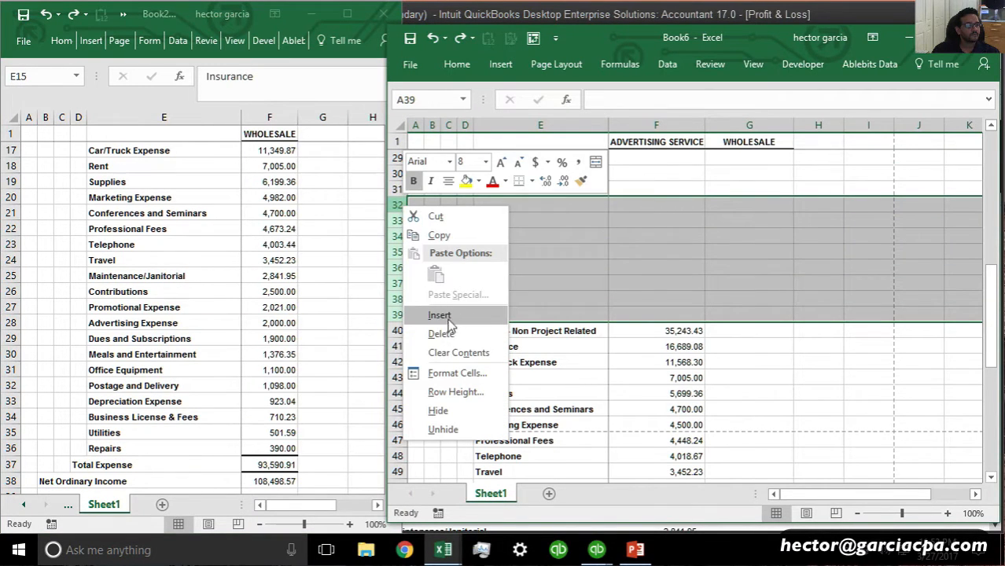
pyautogui.click(449, 317)
pyautogui.click(565, 296)
# Copy the wholesale expense account names again, try pasting them starting at E29, and undo the paste
pyautogui.click(152, 146)
pyautogui.hotkey('ctrl', 'shift', 'Down')
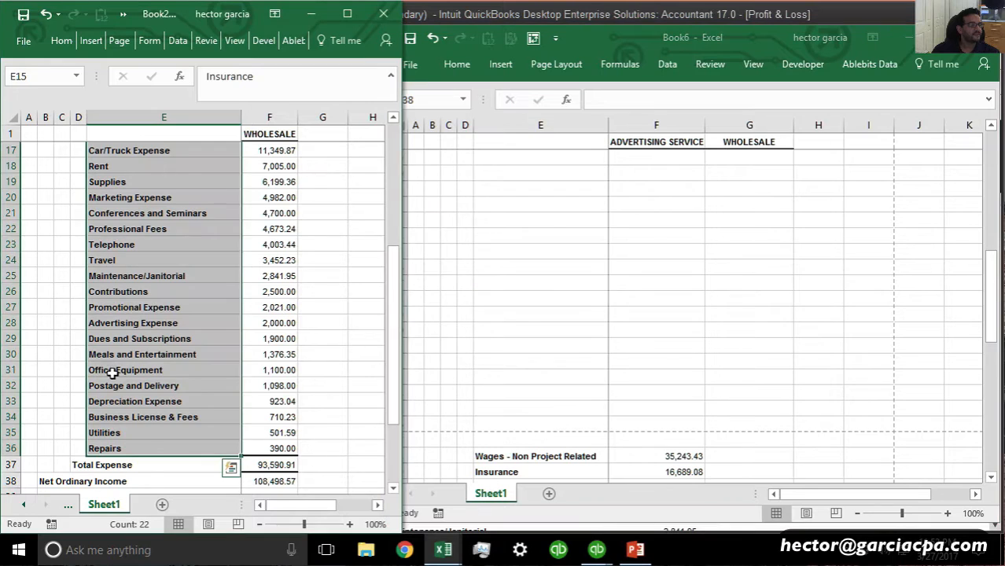
pyautogui.hotkey('ctrl', 'c')
pyautogui.click(556, 409)
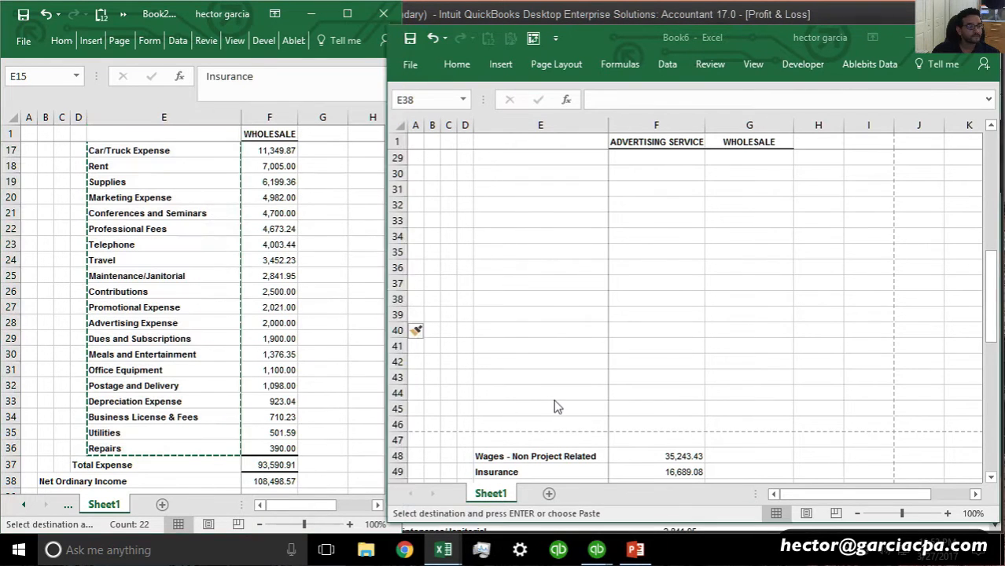
pyautogui.scroll(2, 550, 397)
pyautogui.click(500, 205)
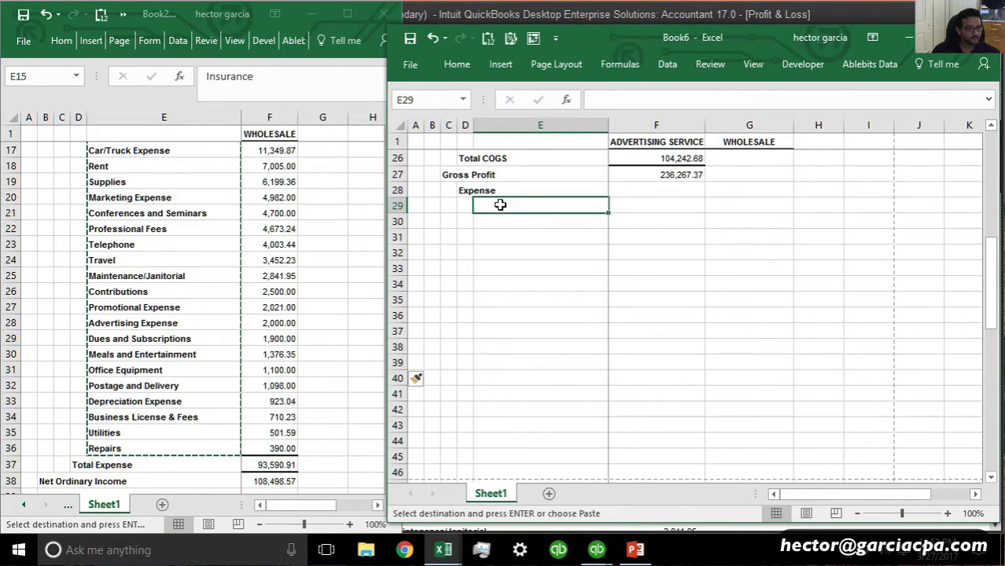
pyautogui.hotkey('ctrl', 'v')
pyautogui.scroll(-4, 567, 314)
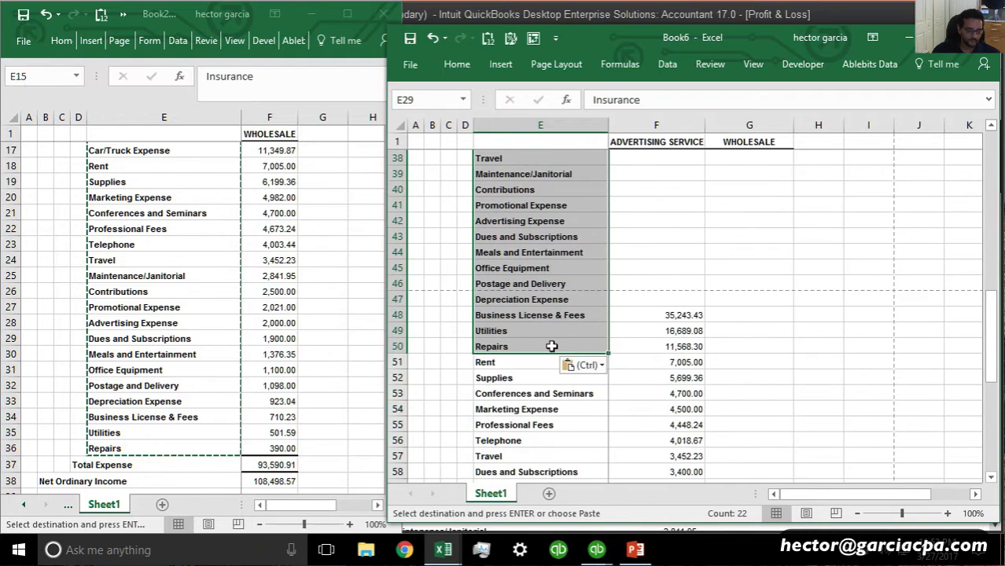
pyautogui.hotkey('ctrl', 'z')
# Clear the pending copy selection and insert four more blank rows at rows 30 to 33 of the advertising workbook's Expense section
pyautogui.moveTo(395, 221); pyautogui.dragTo(403, 183)
pyautogui.rightClick(410, 178)
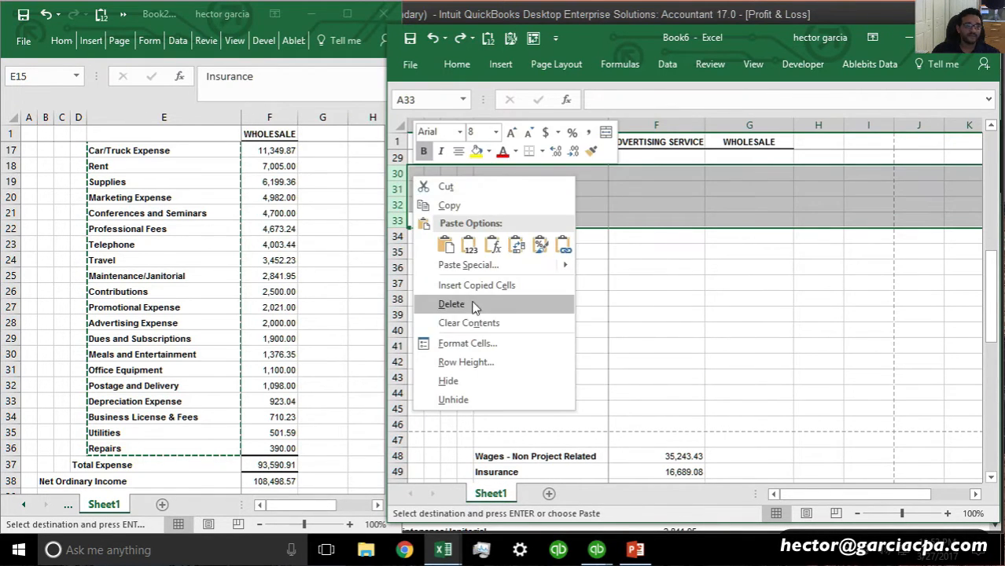
pyautogui.click(387, 293)
pyautogui.click(350, 293)
pyautogui.click(534, 285)
pyautogui.press('Escape')
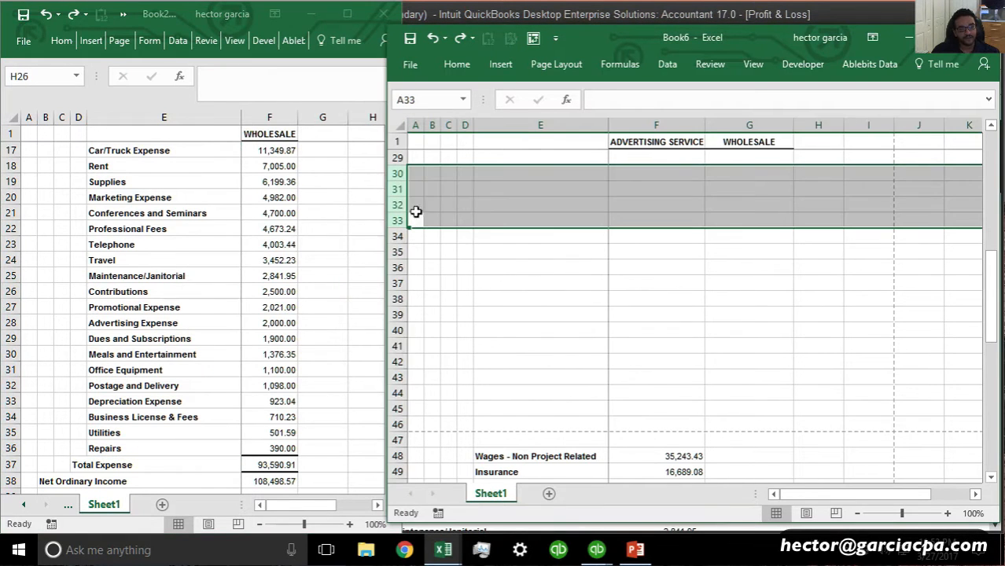
pyautogui.rightClick(397, 207)
pyautogui.click(439, 316)
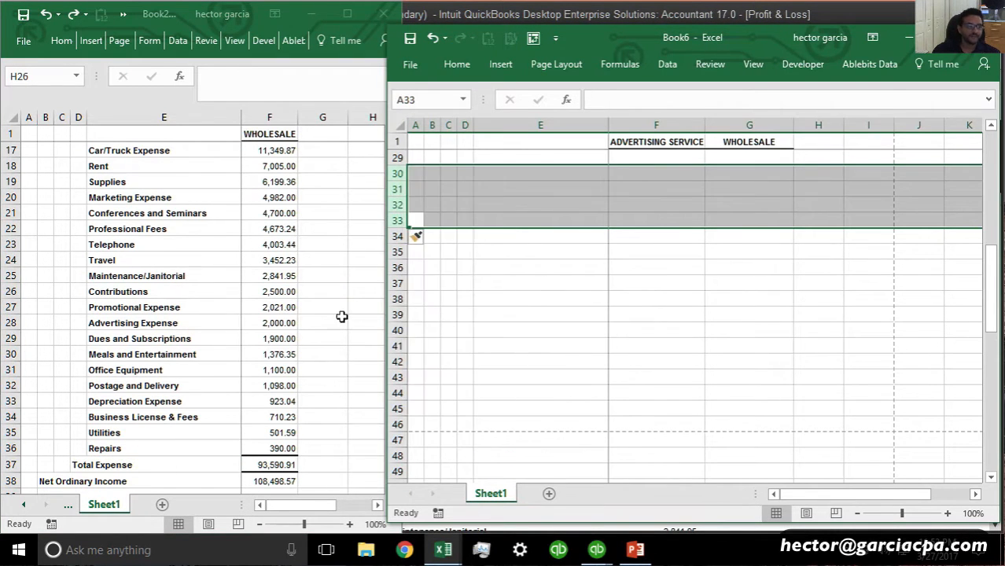
# Copy the wholesale expense account names, Insurance through Repairs, into the blank rows starting at E29 and delete the leftover blank row 51
pyautogui.click(243, 431)
pyautogui.moveTo(173, 454); pyautogui.dragTo(148, 215)
pyautogui.hotkey('ctrl', 'c')
pyautogui.click(517, 176)
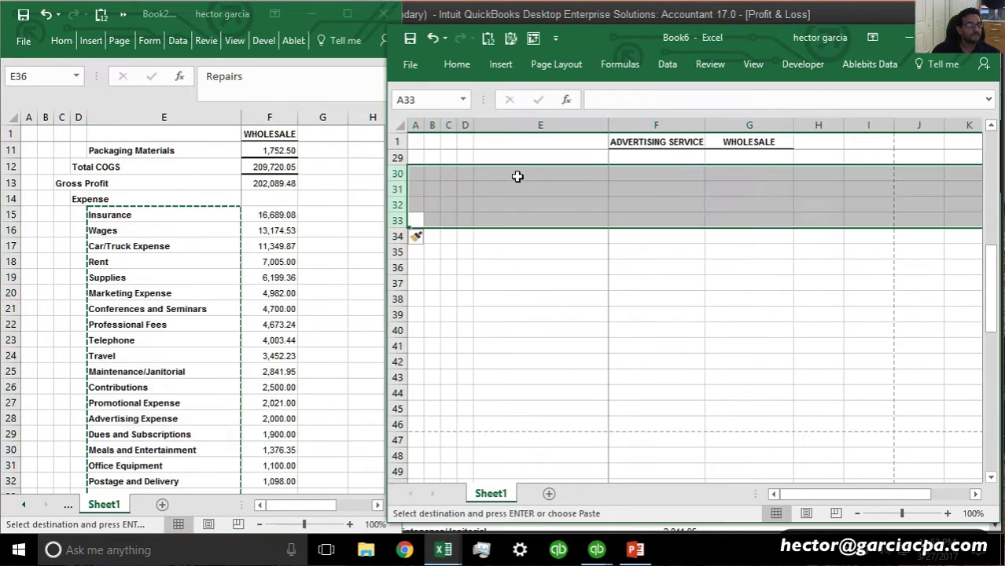
pyautogui.click(527, 160)
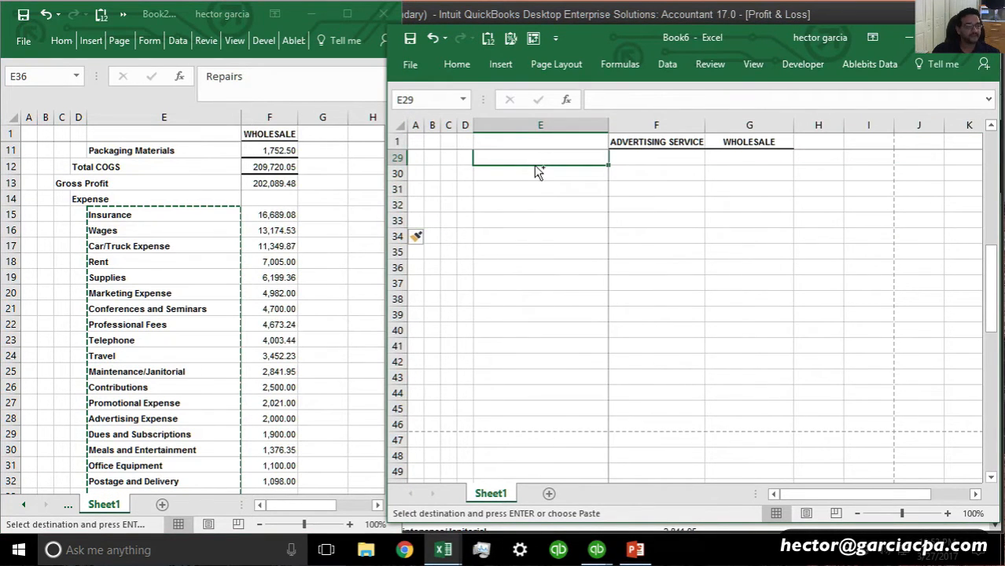
pyautogui.hotkey('ctrl', 'v')
pyautogui.scroll(2, 529, 179)
pyautogui.scroll(-1, 529, 252)
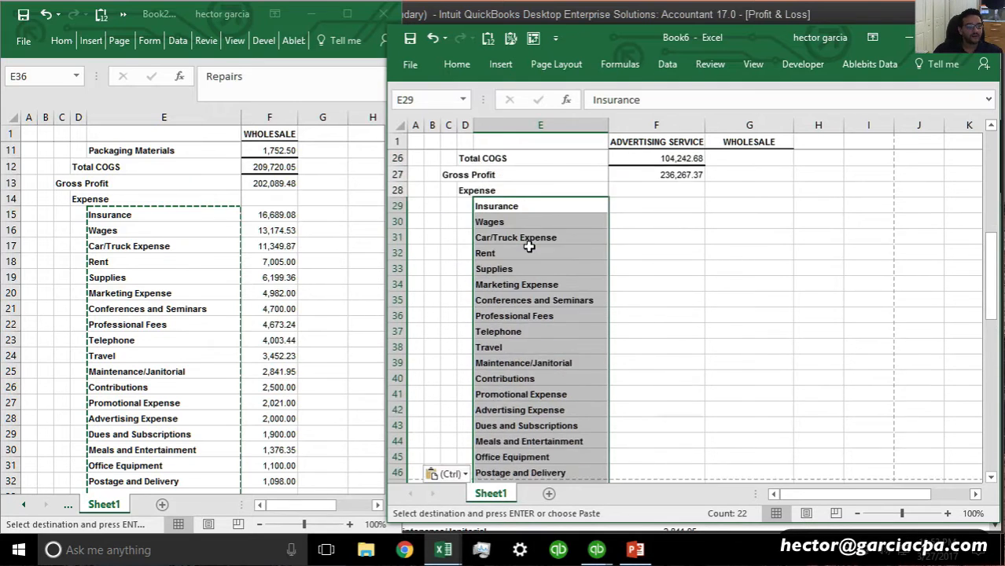
pyautogui.scroll(-3, 529, 246)
pyautogui.rightClick(397, 409)
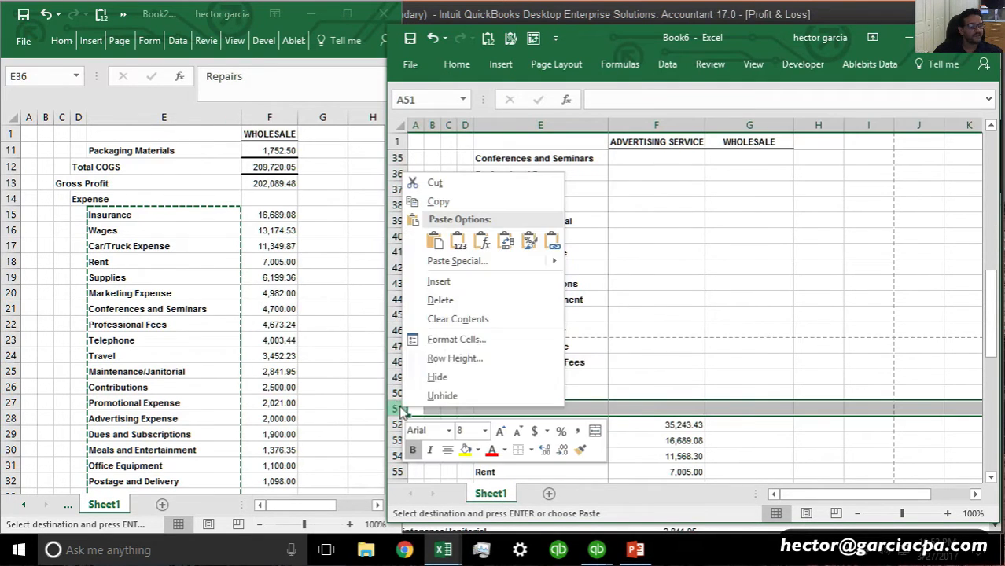
pyautogui.click(449, 298)
# Copy the wholesale expense amounts F15:F36 and paste them as values only into the WHOLESALE column of the combined sheet, starting at G29
pyautogui.click(276, 215)
pyautogui.moveTo(276, 215); pyautogui.dragTo(277, 434)
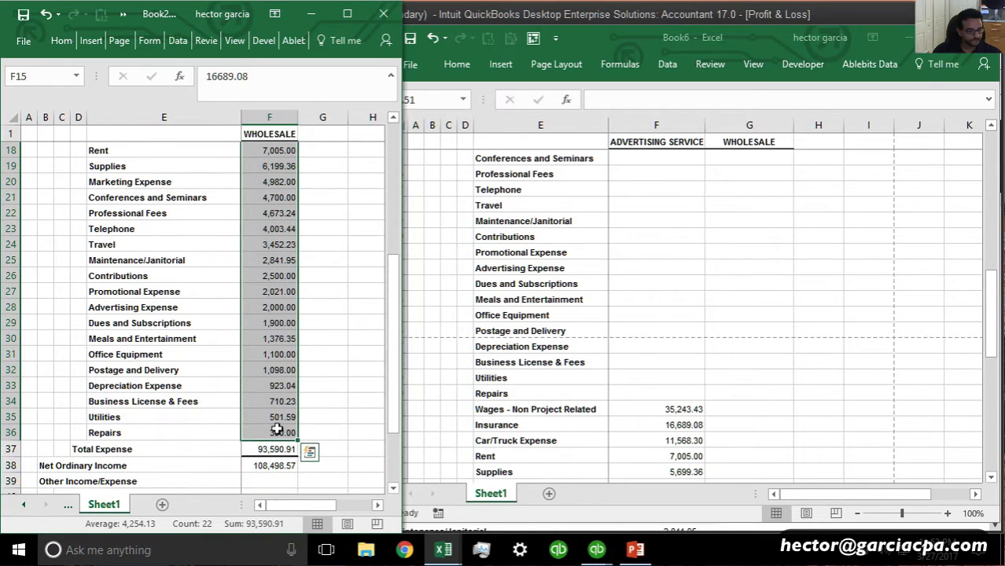
pyautogui.hotkey('ctrl', 'c')
pyautogui.scroll(1, 671, 414)
pyautogui.click(732, 238)
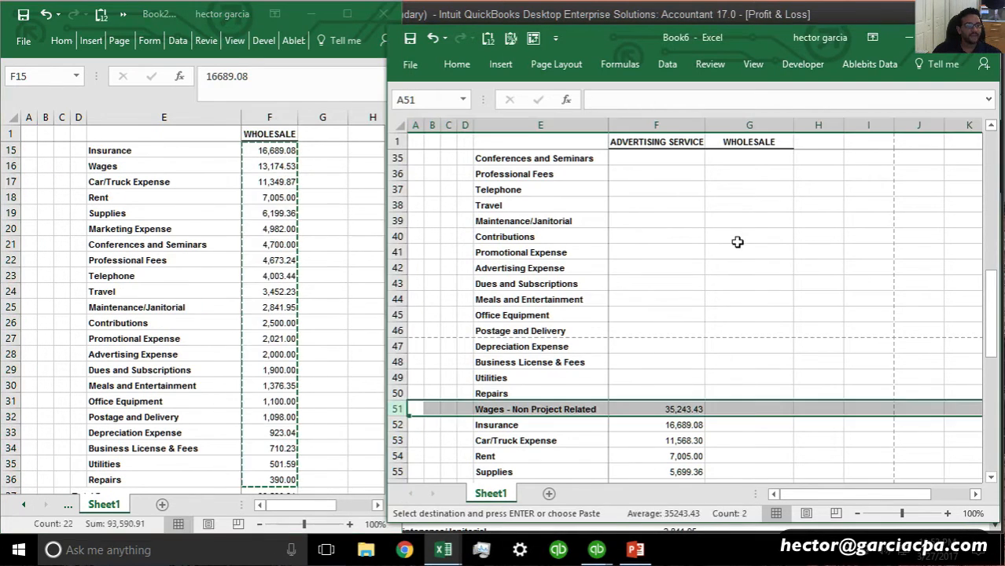
pyautogui.scroll(3, 736, 241)
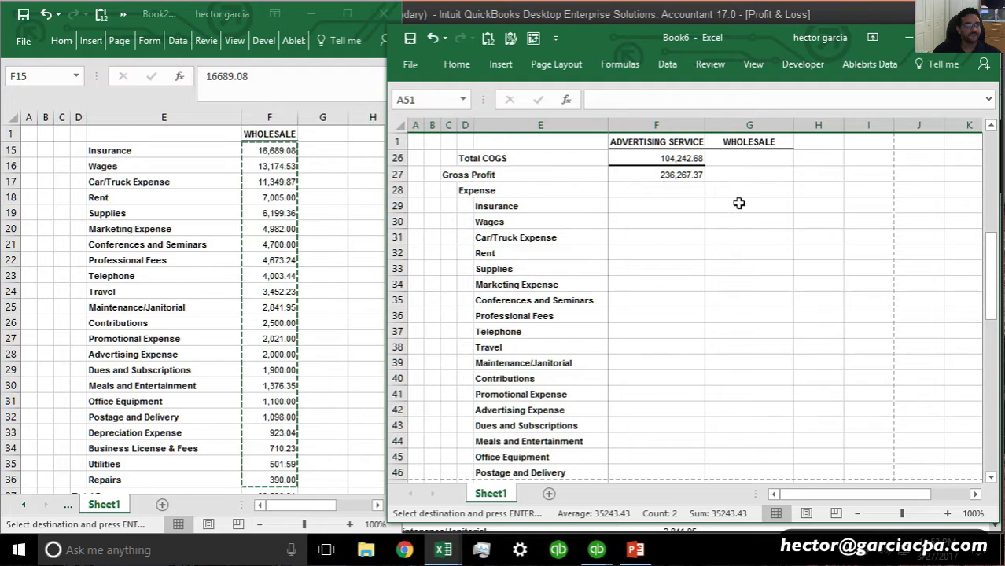
pyautogui.rightClick(739, 204)
pyautogui.click(796, 262)
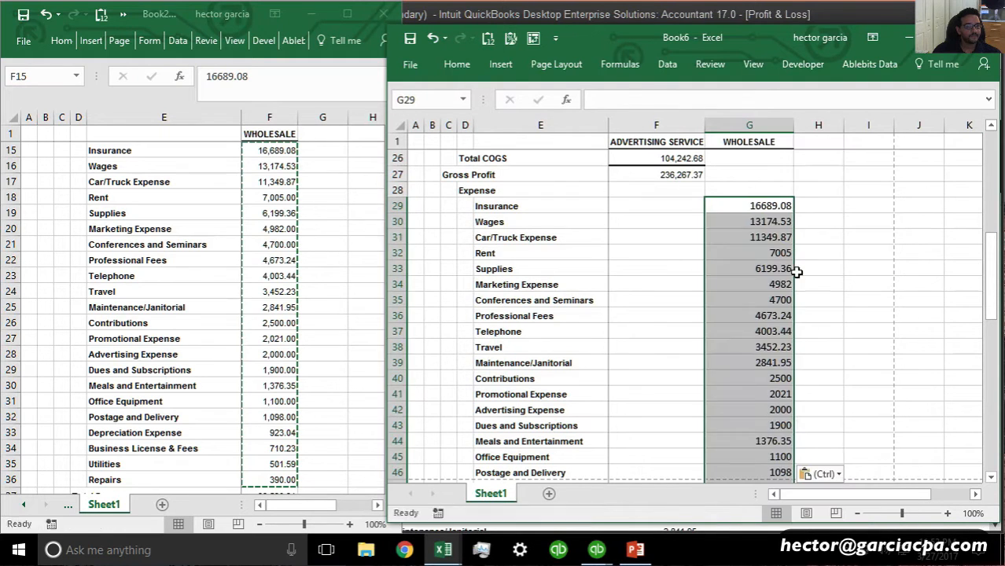
# Enter a Total Expense formula in G73 that sums the wholesale amounts in G29:G72
pyautogui.click(741, 310)
pyautogui.scroll(-5, 735, 314)
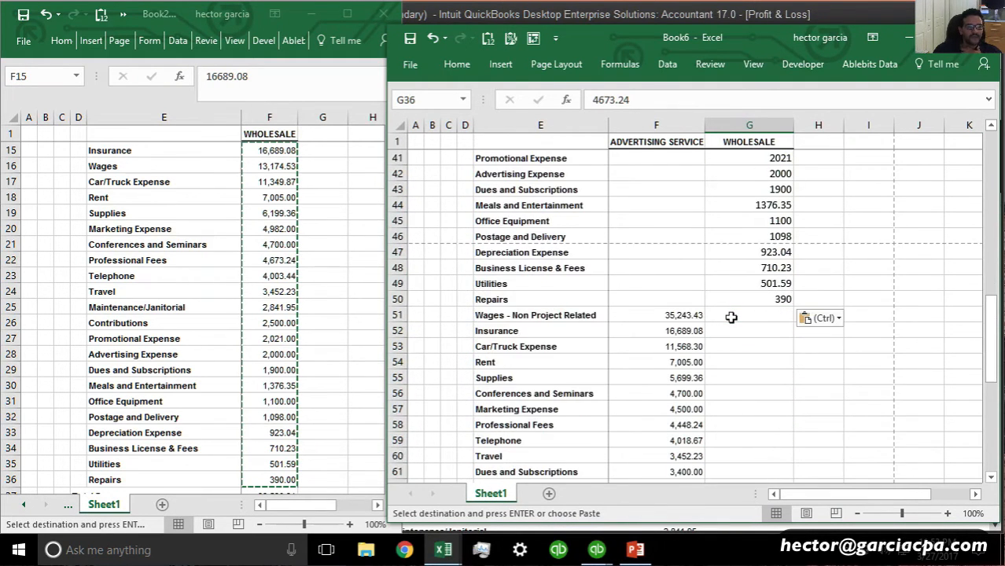
pyautogui.scroll(-5, 730, 317)
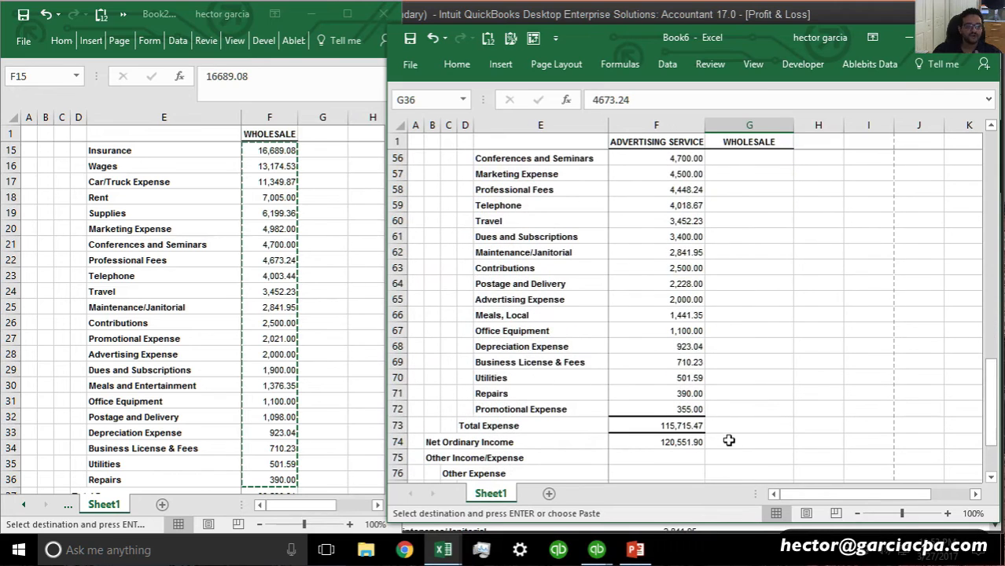
pyautogui.click(772, 425)
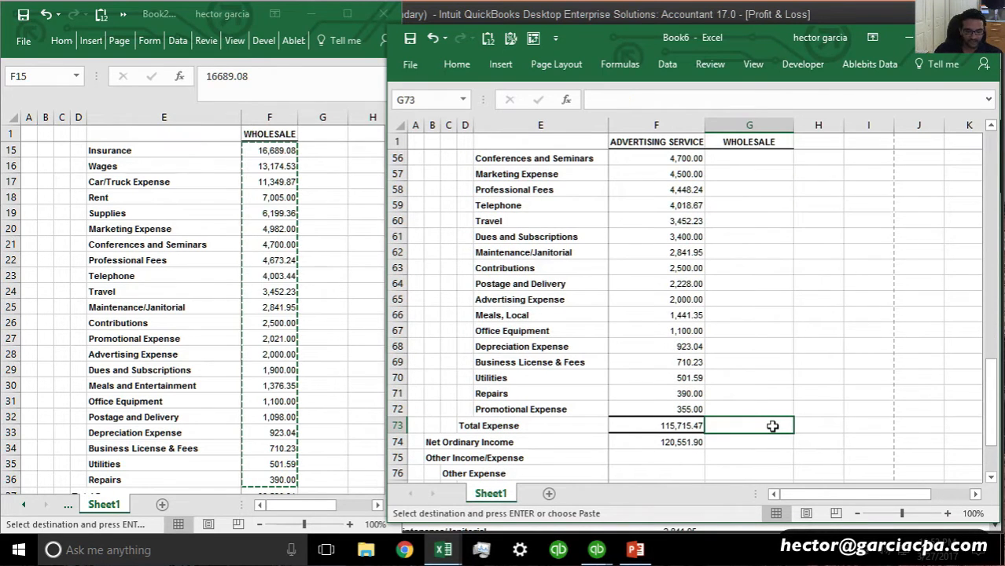
pyautogui.write('=sum(')
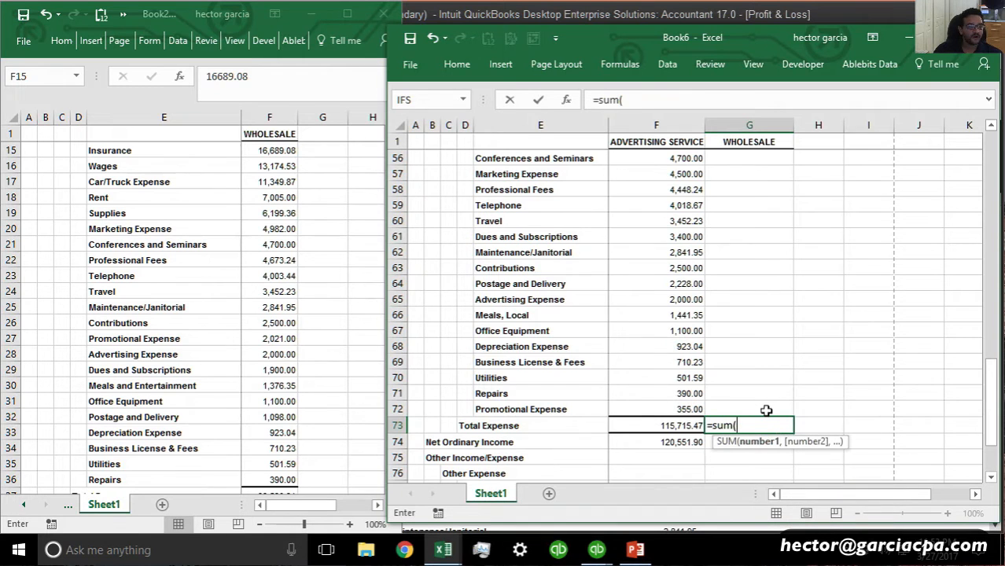
pyautogui.moveTo(766, 409); pyautogui.dragTo(754, 205)
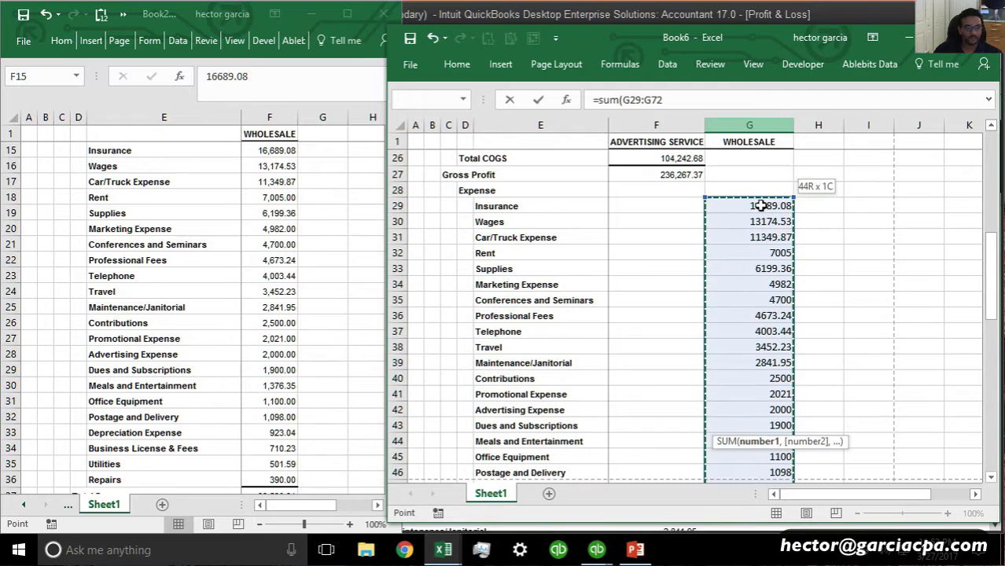
pyautogui.press('Return')
# Enter a Total COGS formula in G26 that sums the wholesale amounts in G14:G25
pyautogui.scroll(11, 752, 287)
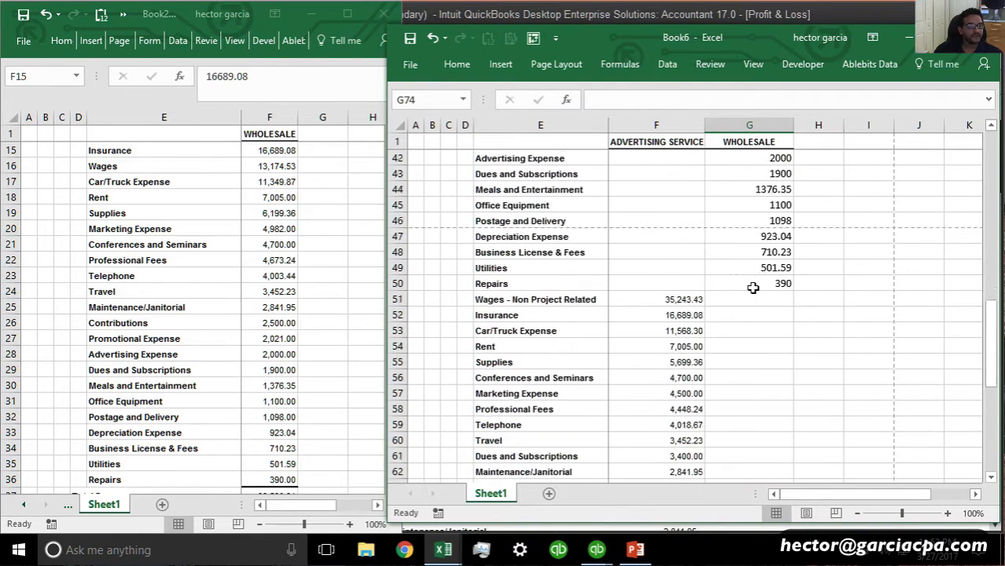
pyautogui.scroll(1, 755, 288)
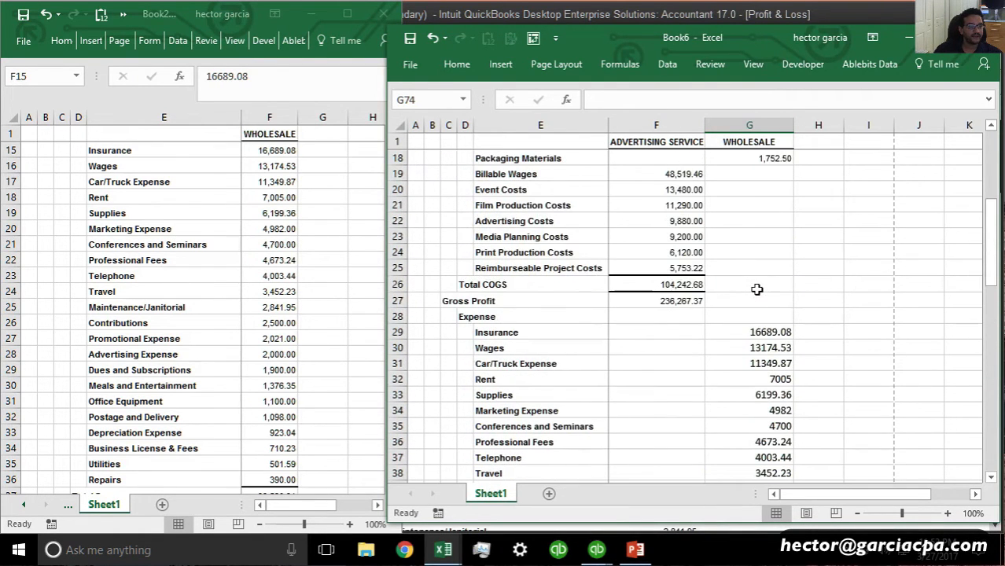
pyautogui.click(763, 288)
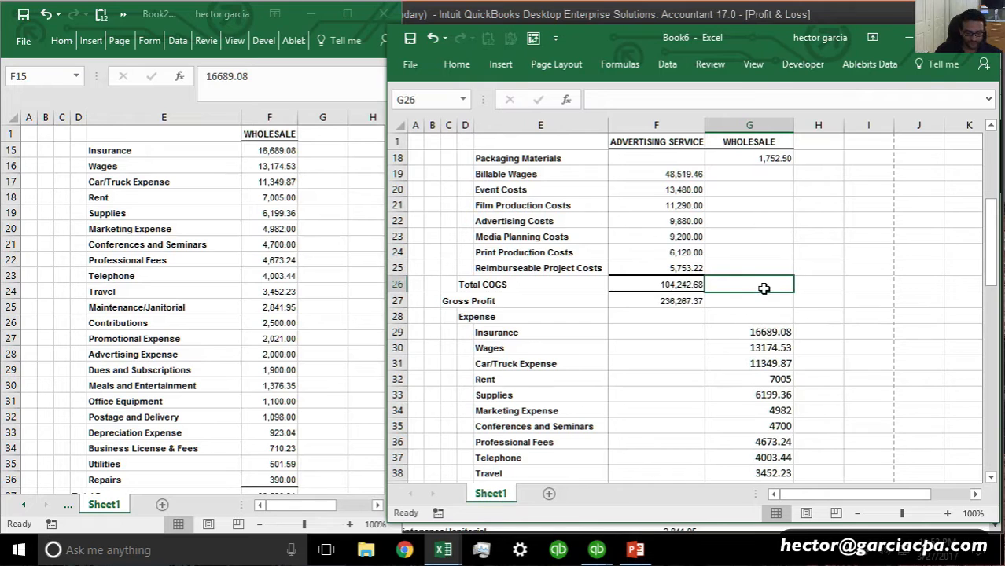
pyautogui.write('=sum(')
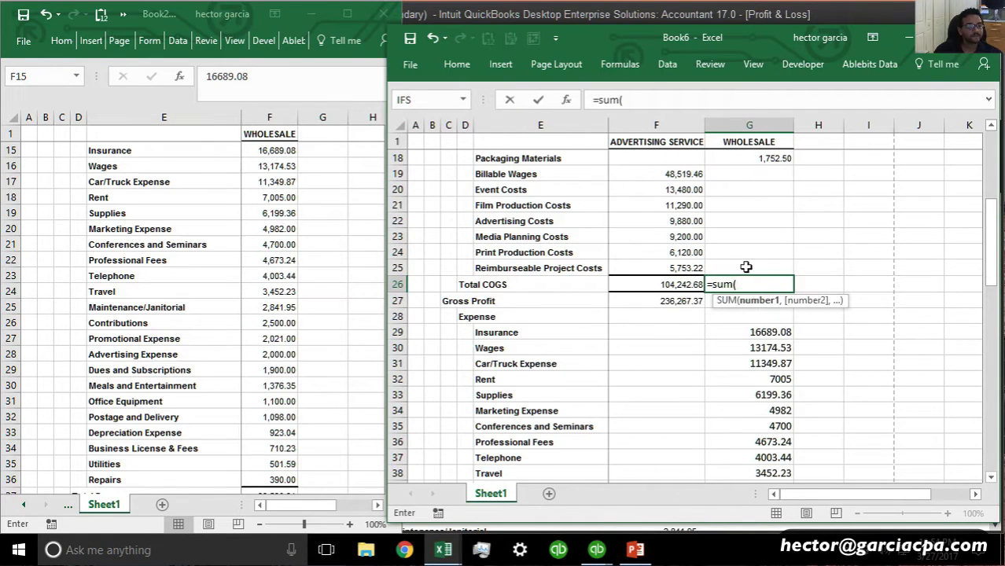
pyautogui.moveTo(746, 267); pyautogui.dragTo(739, 191)
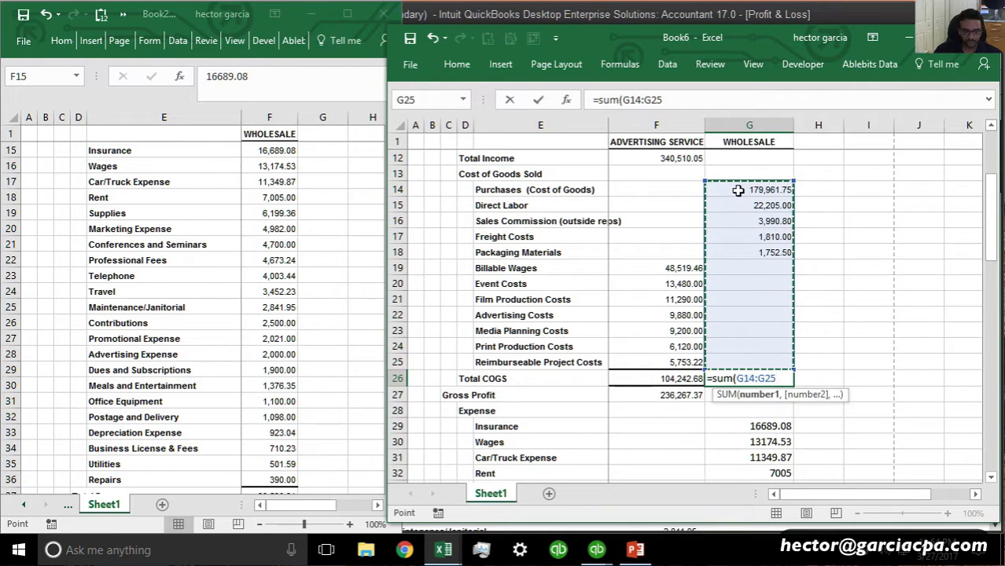
pyautogui.press('Return')
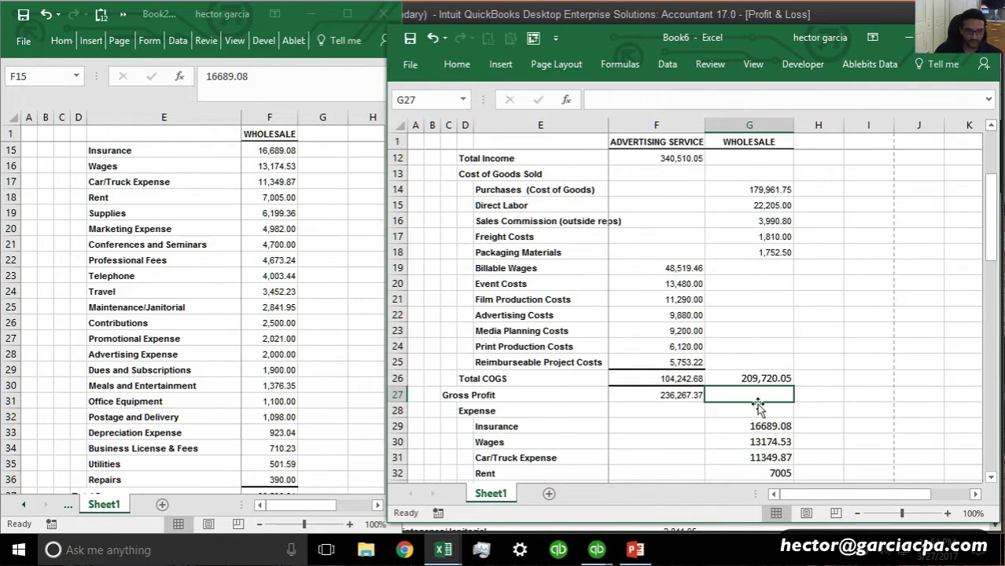
# Enter the wholesale Gross Profit formula =G12-G26 in G27
pyautogui.write('=')
pyautogui.scroll(4, 791, 261)
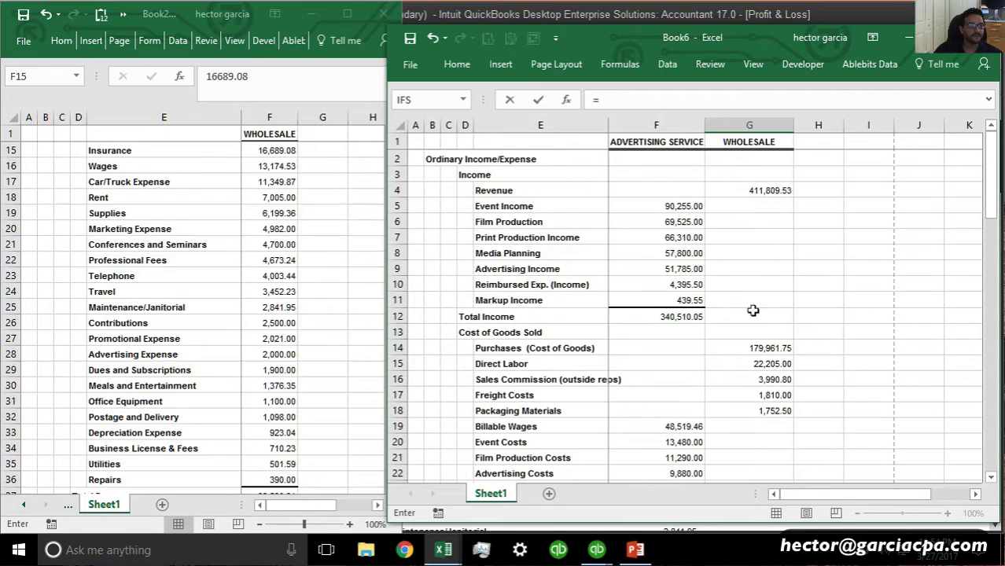
pyautogui.click(759, 320)
pyautogui.write('-')
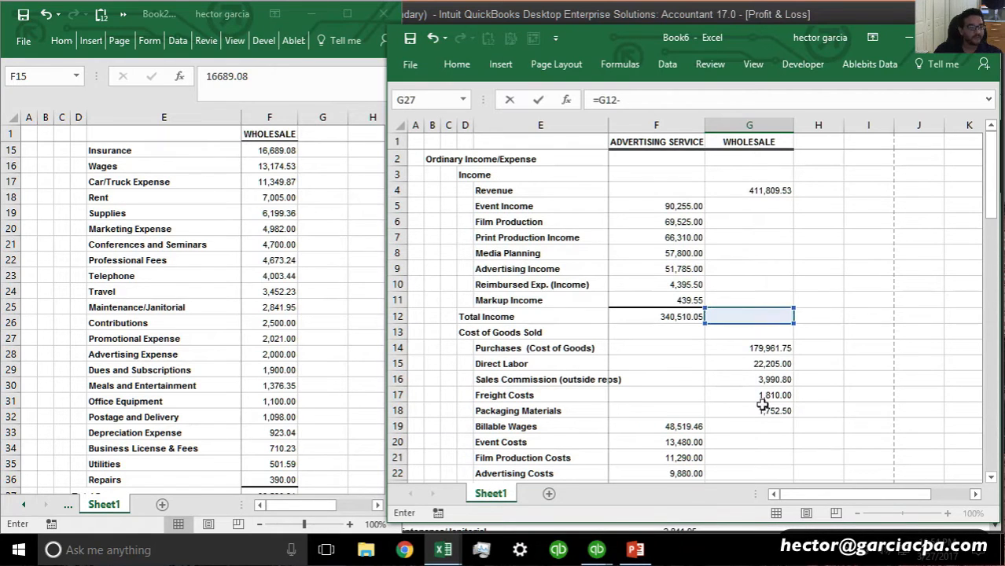
pyautogui.scroll(-3, 759, 405)
pyautogui.click(756, 395)
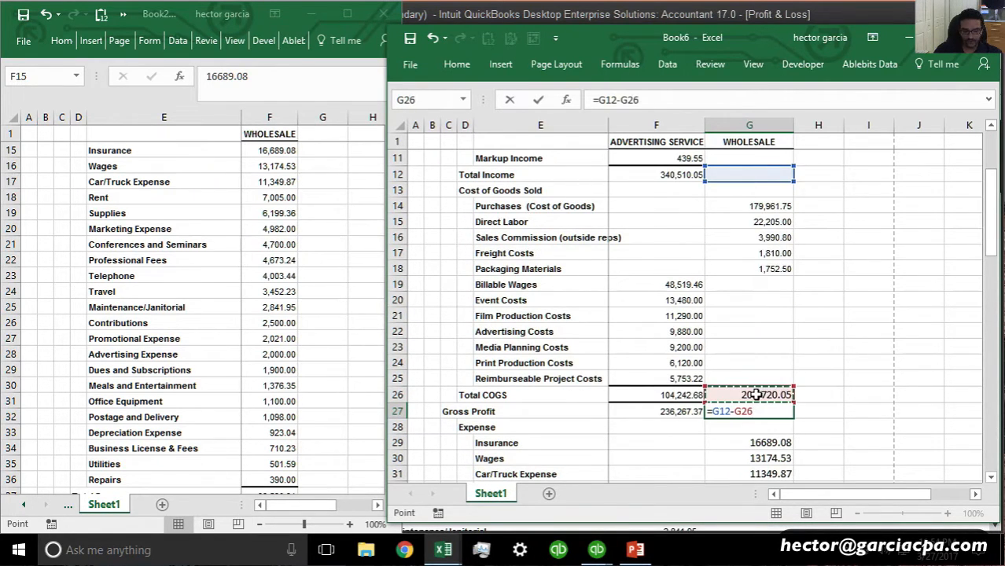
pyautogui.press('Return')
# Enter a Total Income formula in G12 that sums the wholesale amounts in G4:G11
pyautogui.scroll(1, 783, 364)
pyautogui.click(735, 231)
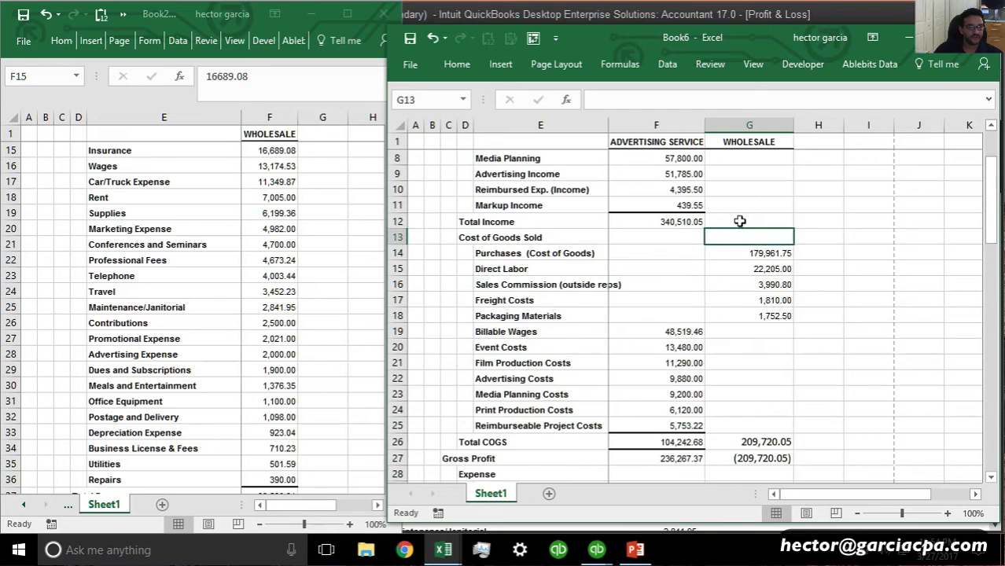
pyautogui.click(739, 220)
pyautogui.write('=sum(')
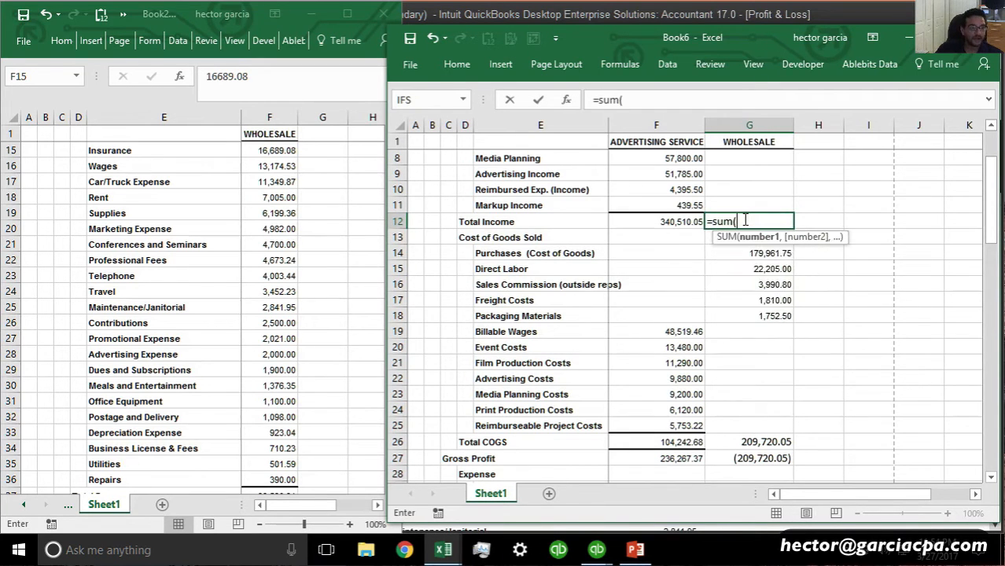
pyautogui.scroll(2, 745, 221)
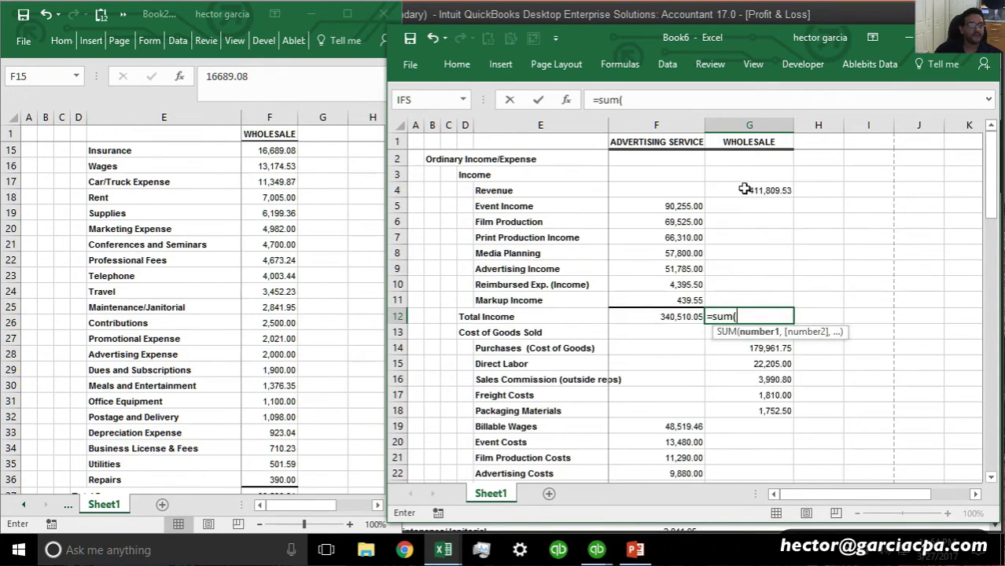
pyautogui.moveTo(745, 189); pyautogui.dragTo(745, 296)
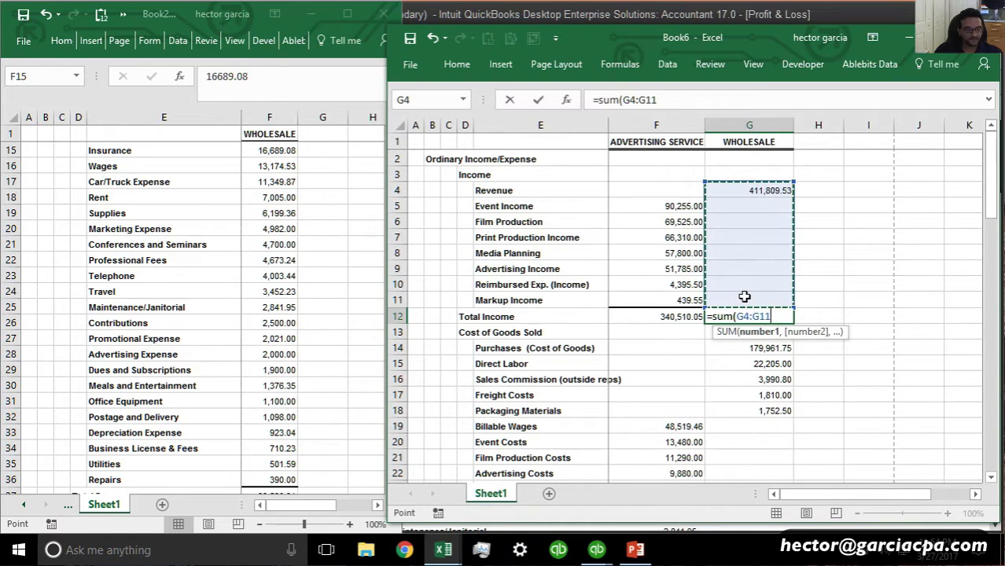
pyautogui.press('Return')
# Check the wholesale Total COGS, Total Income and Gross Profit cells and compare the Gross Profit with F13 in the wholesale workbook
pyautogui.scroll(-5, 787, 371)
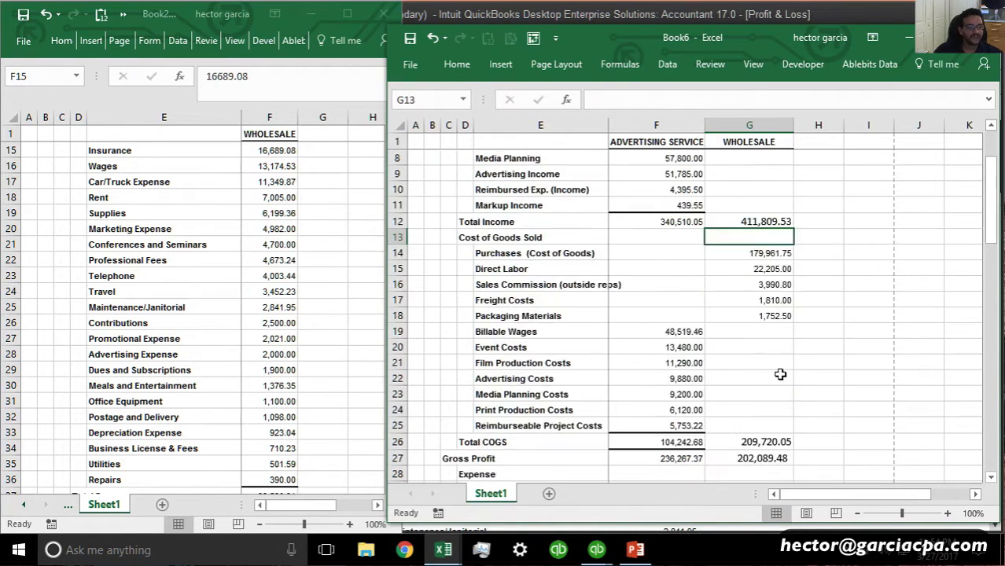
pyautogui.click(755, 314)
pyautogui.click(761, 301)
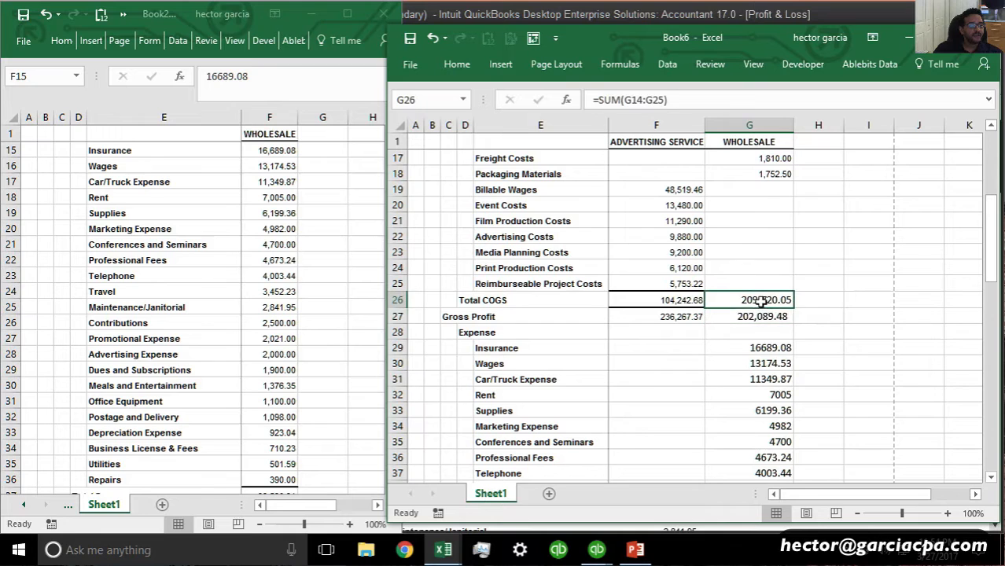
pyautogui.scroll(4, 765, 301)
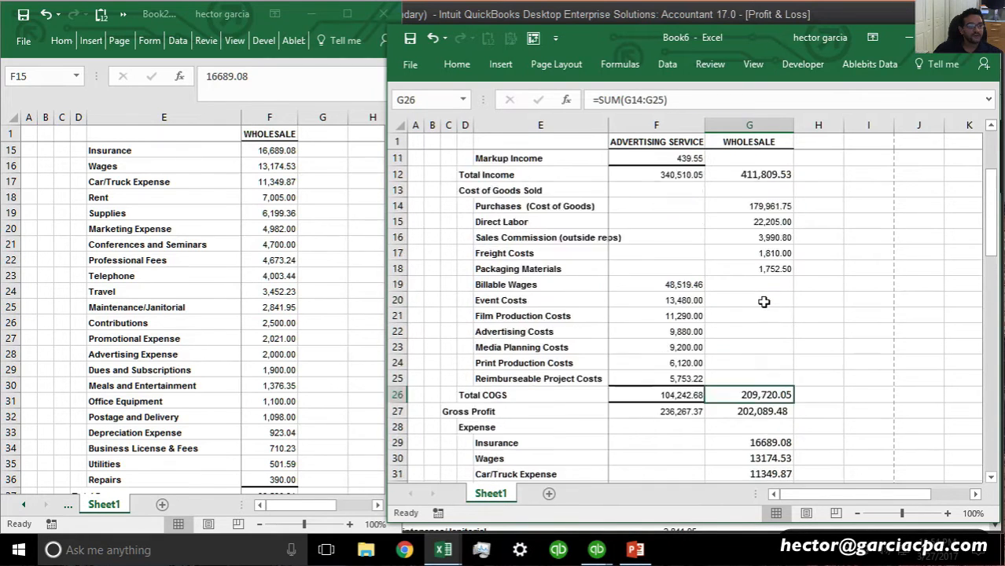
pyautogui.click(760, 265)
pyautogui.scroll(-2, 784, 383)
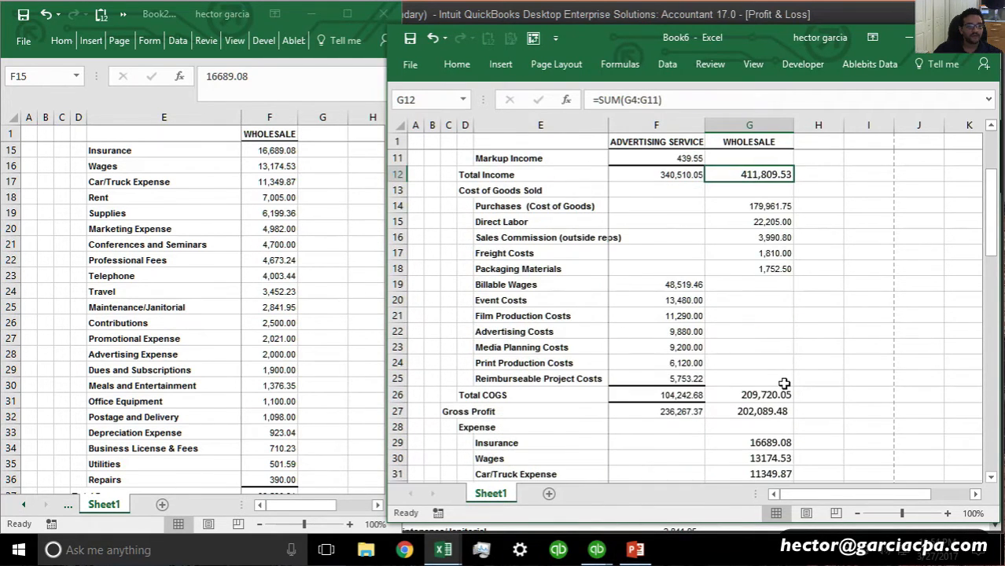
pyautogui.click(756, 410)
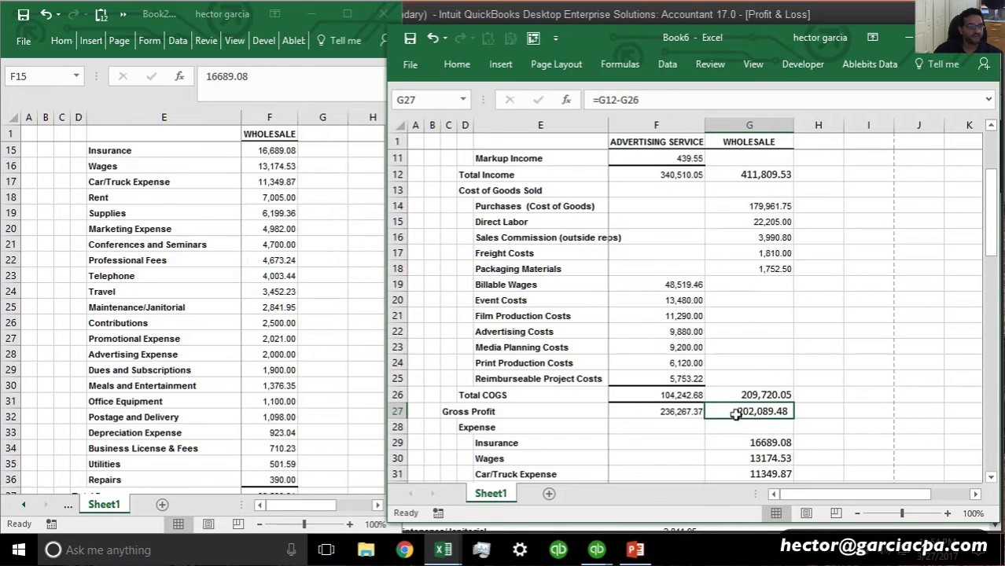
pyautogui.click(203, 325)
pyautogui.scroll(5, 203, 321)
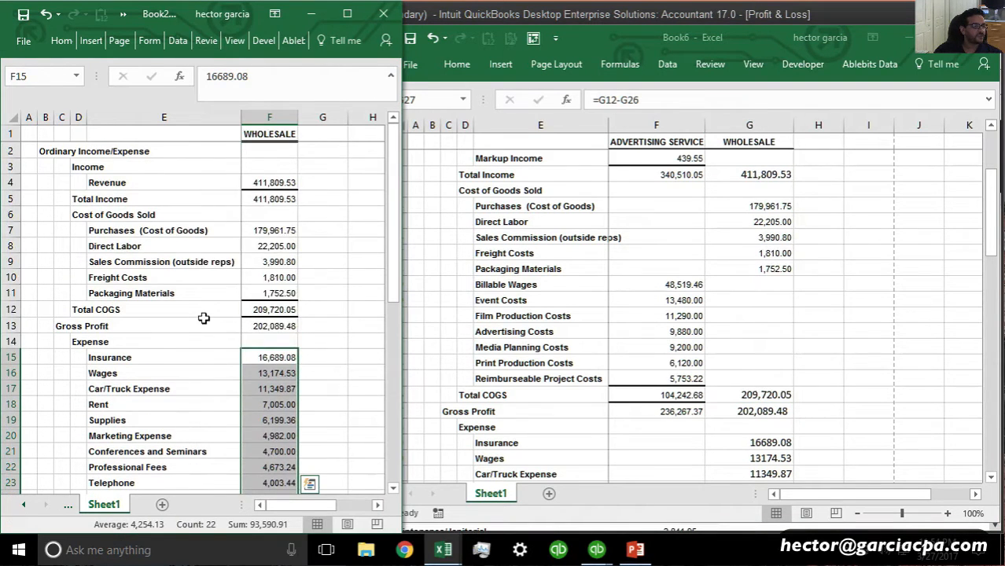
pyautogui.click(276, 326)
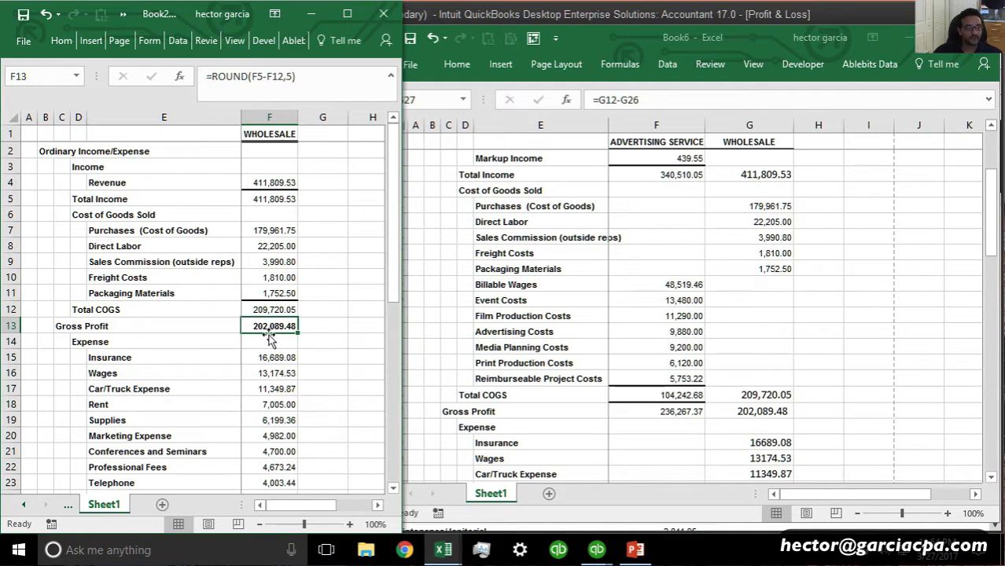
pyautogui.click(751, 410)
# Compare the wholesale Total Expense in G73 with F37 in the wholesale workbook, ending on the Net Ordinary Income cell G74
pyautogui.scroll(-1, 808, 397)
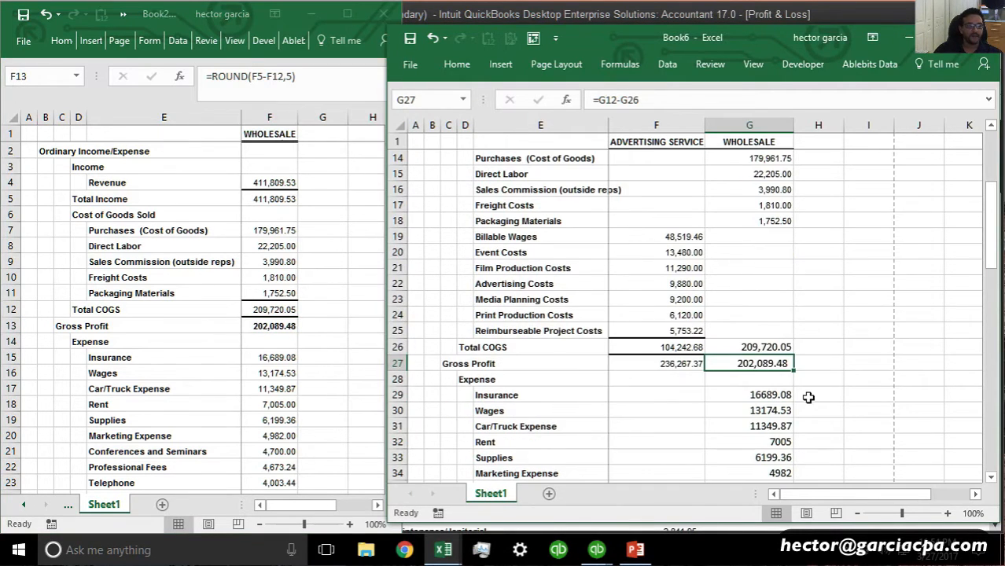
pyautogui.scroll(-3, 808, 397)
pyautogui.scroll(-6, 797, 397)
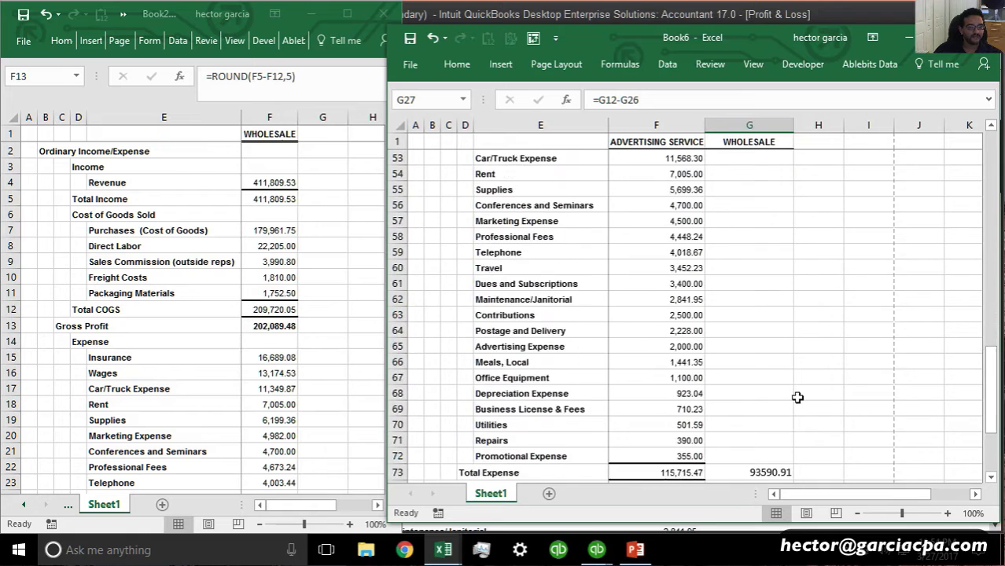
pyautogui.click(773, 376)
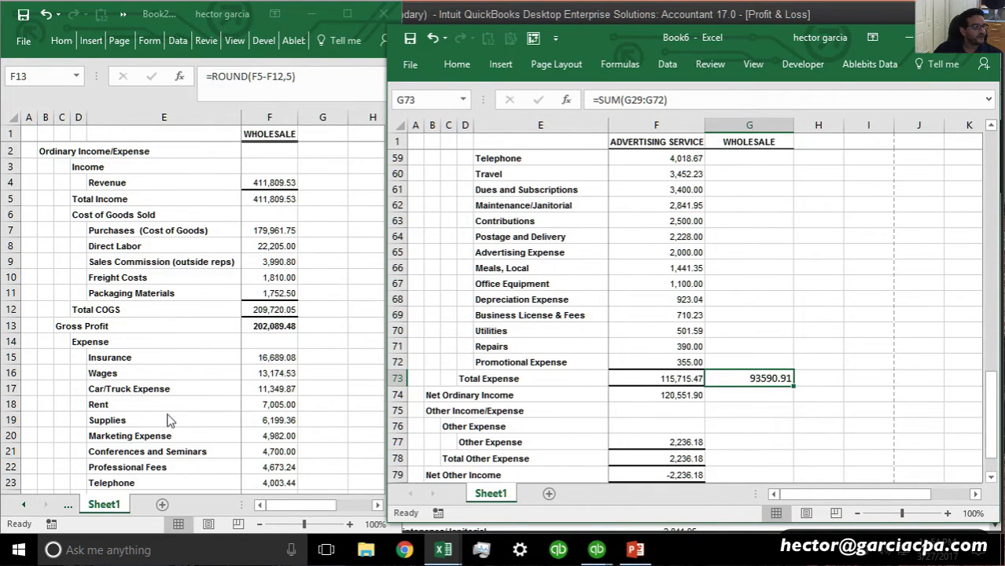
pyautogui.scroll(-10, 168, 417)
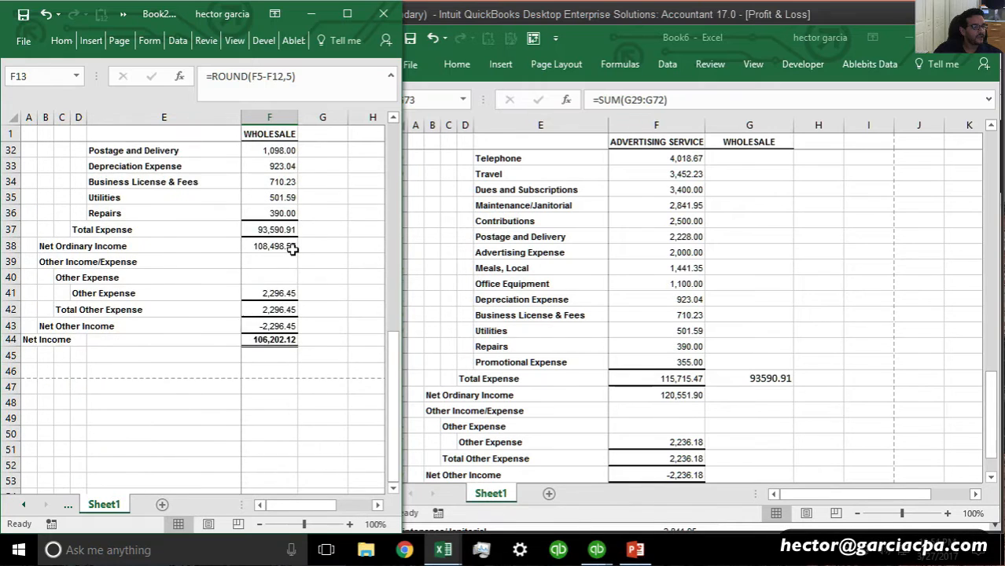
pyautogui.scroll(1, 292, 249)
pyautogui.click(271, 273)
pyautogui.scroll(1, 308, 298)
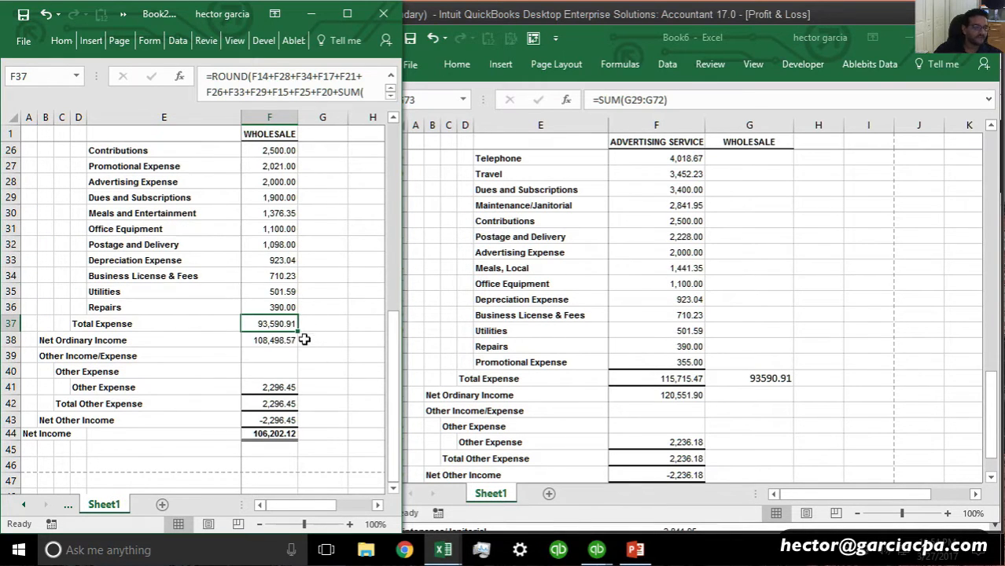
pyautogui.click(786, 380)
pyautogui.click(767, 392)
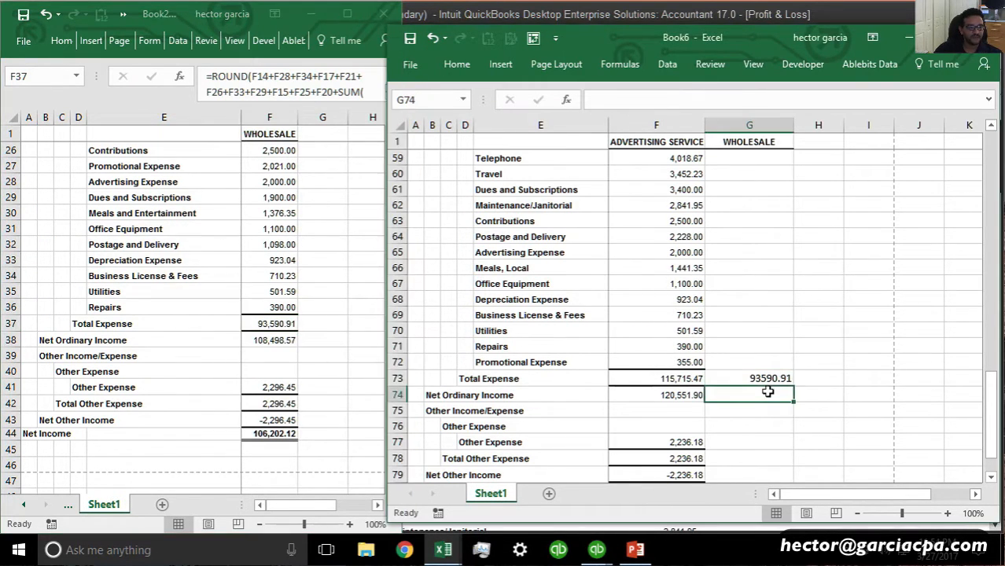
# Enter the wholesale Net Ordinary Income formula =G27-G73 in G74 and compare the result with F38 in the wholesale workbook
pyautogui.write('=')
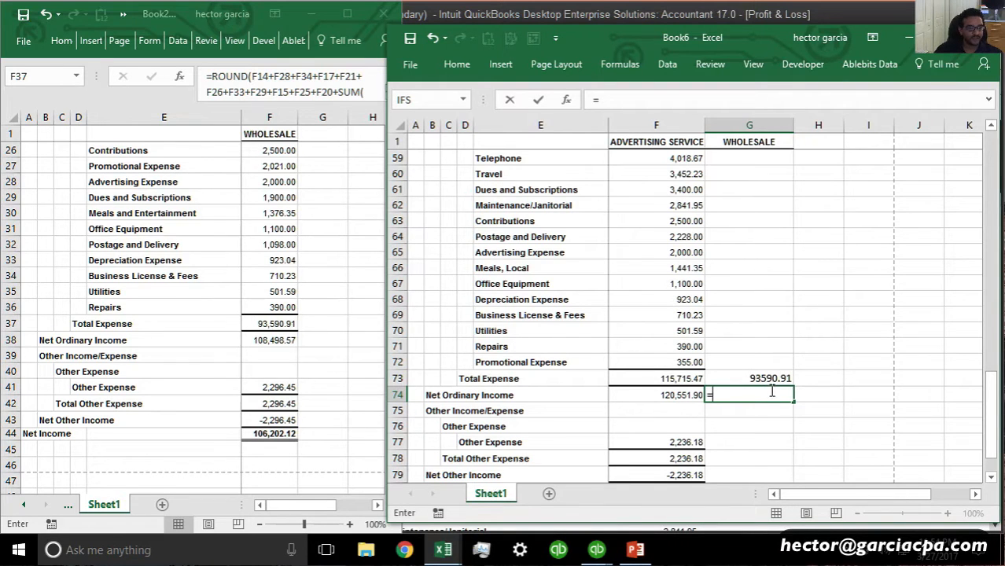
pyautogui.scroll(14, 756, 331)
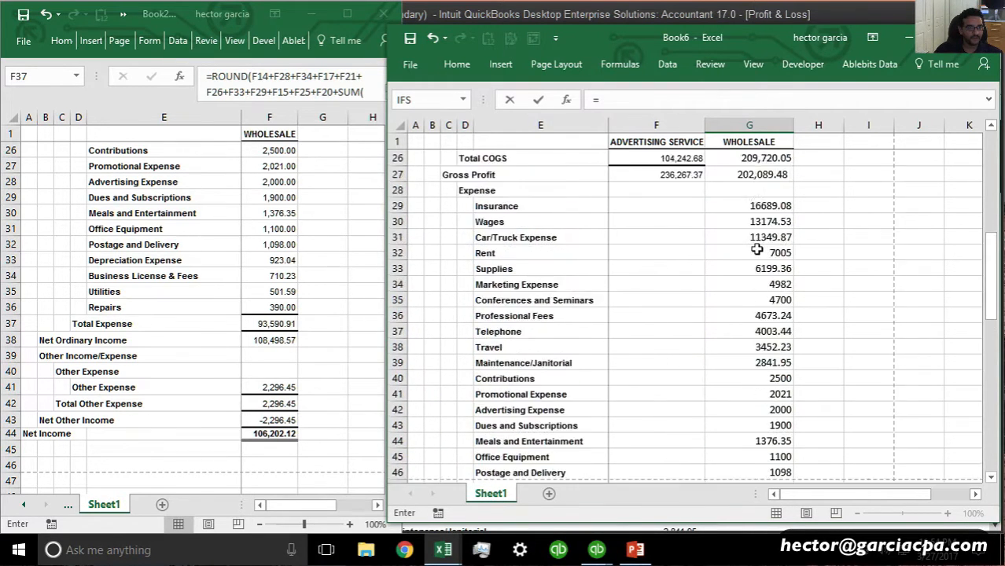
pyautogui.click(766, 316)
pyautogui.write('-')
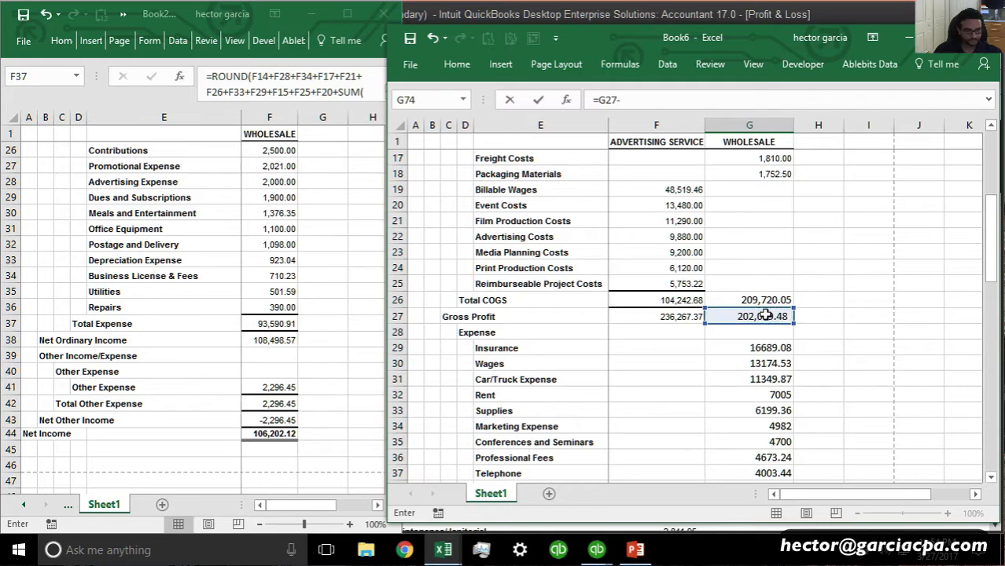
pyautogui.scroll(-1, 766, 417)
pyautogui.scroll(-13, 766, 417)
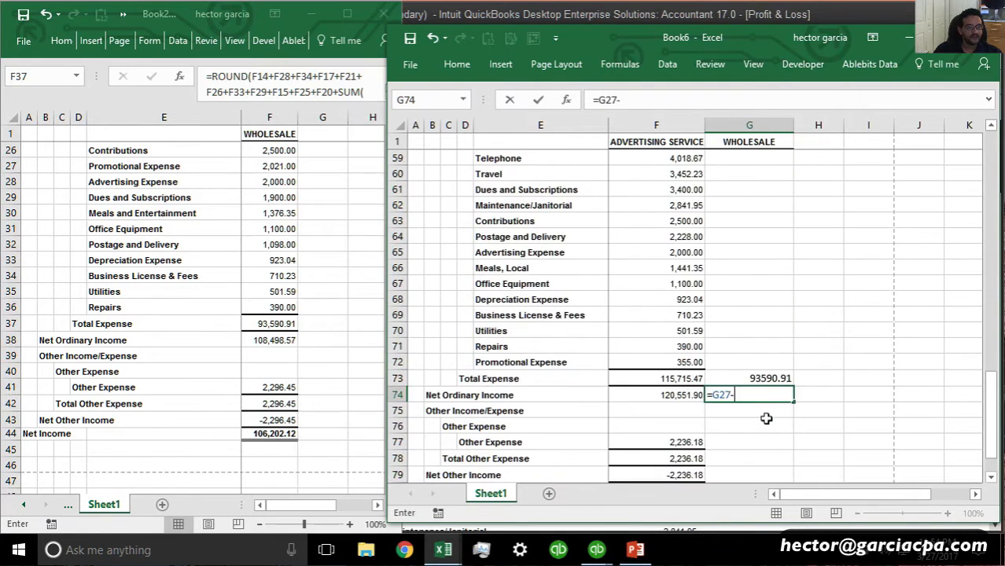
pyautogui.click(755, 378)
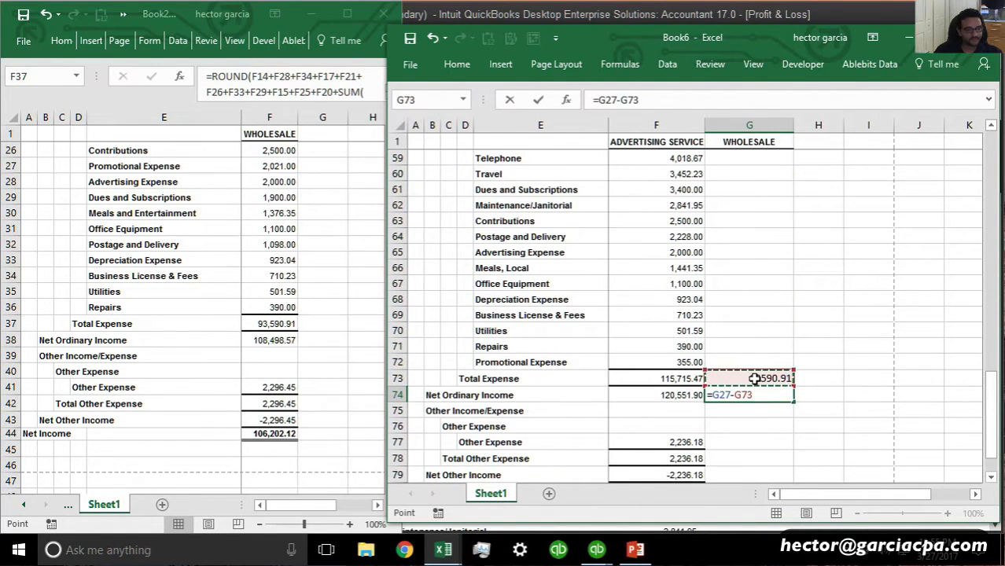
pyautogui.press('Return')
pyautogui.click(751, 397)
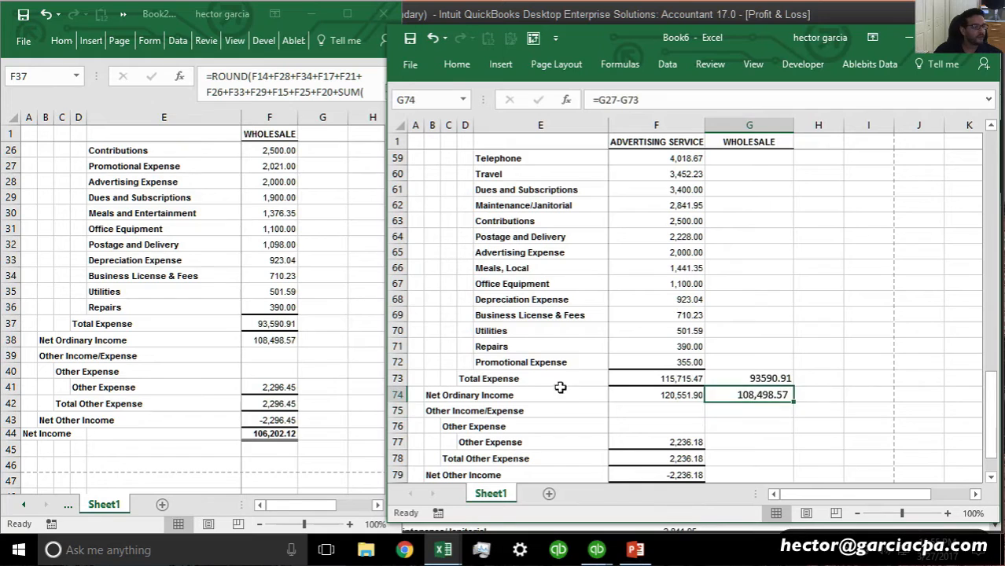
pyautogui.click(275, 342)
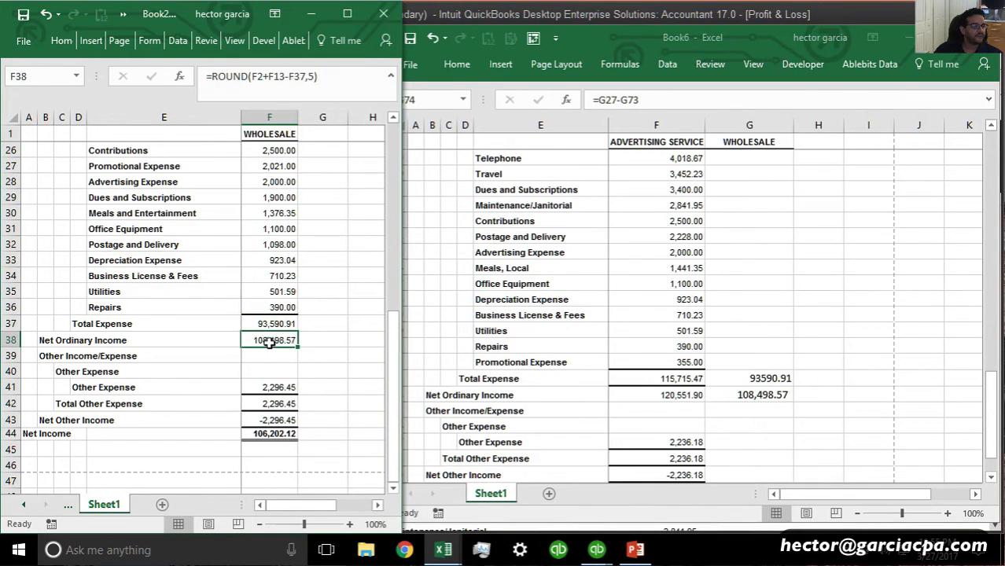
# Copy the Other Expense amount from F41 of the wholesale workbook into G77 of the combined worksheet
pyautogui.click(270, 387)
pyautogui.hotkey('ctrl', 'c')
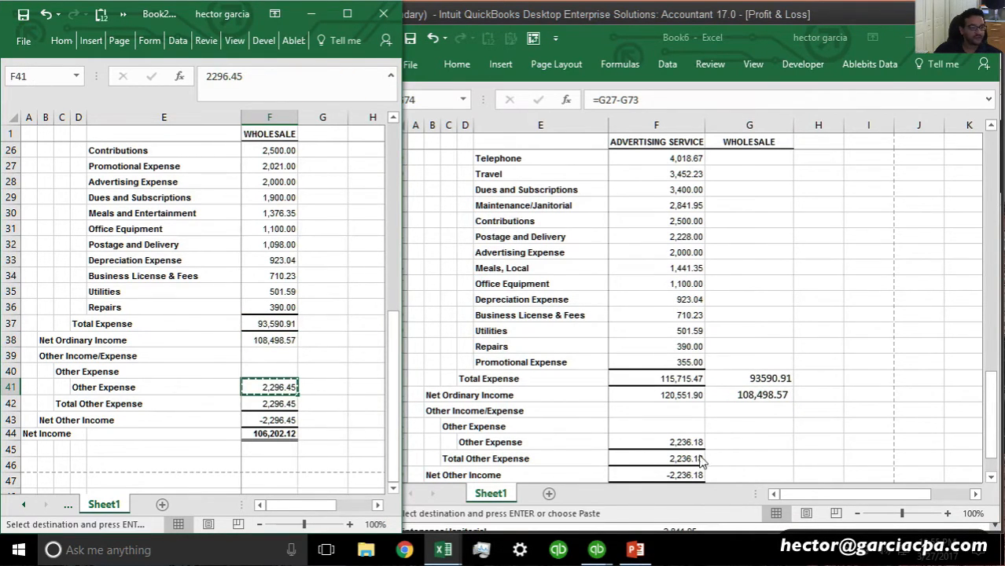
pyautogui.click(755, 444)
pyautogui.hotkey('ctrl', 'v')
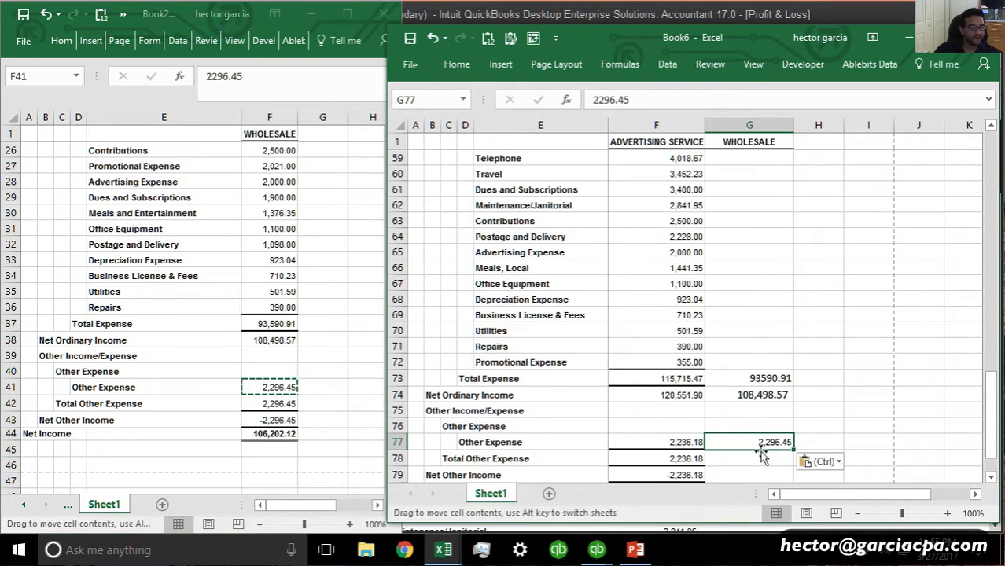
# Fill the Total Other Expense and Net Other Income formulas from F78:F79 across into the WHOLESALE column
pyautogui.click(685, 458)
pyautogui.moveTo(690, 459); pyautogui.dragTo(759, 475)
pyautogui.scroll(-2, 747, 440)
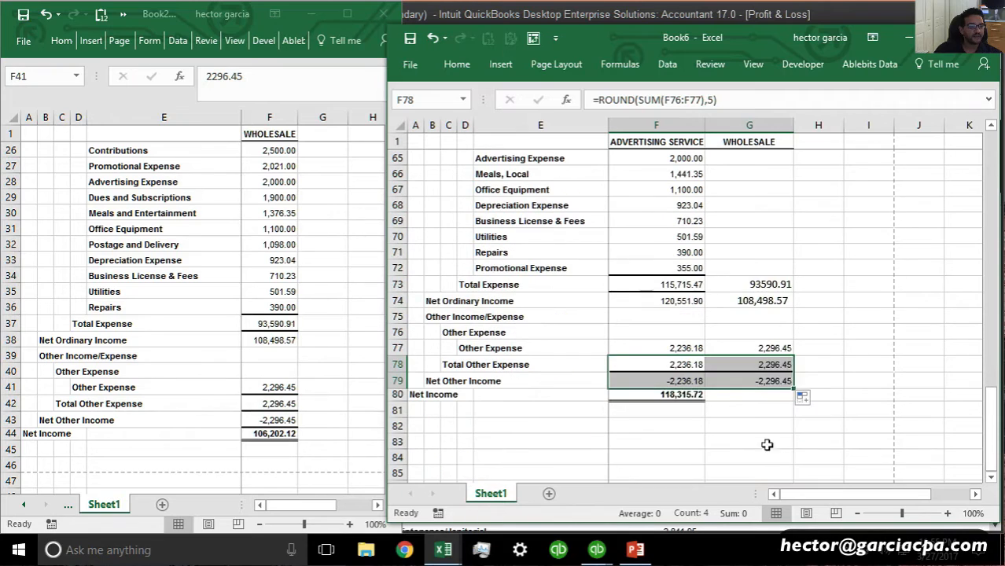
# Fill the Net Income formula from F80 into G80 and inspect the resulting wholesale formula without changing it
pyautogui.click(699, 401)
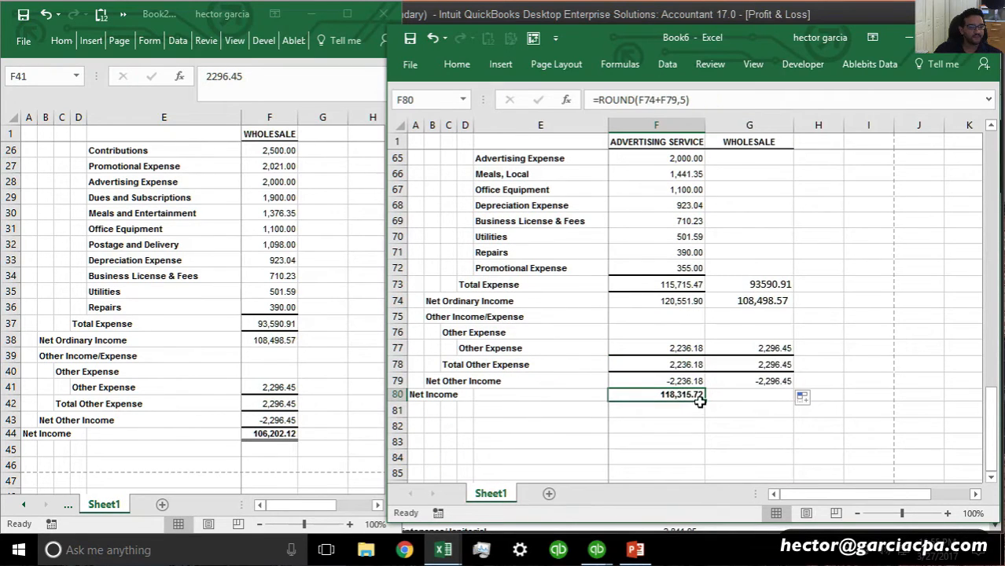
pyautogui.moveTo(699, 401); pyautogui.dragTo(774, 398)
pyautogui.click(720, 446)
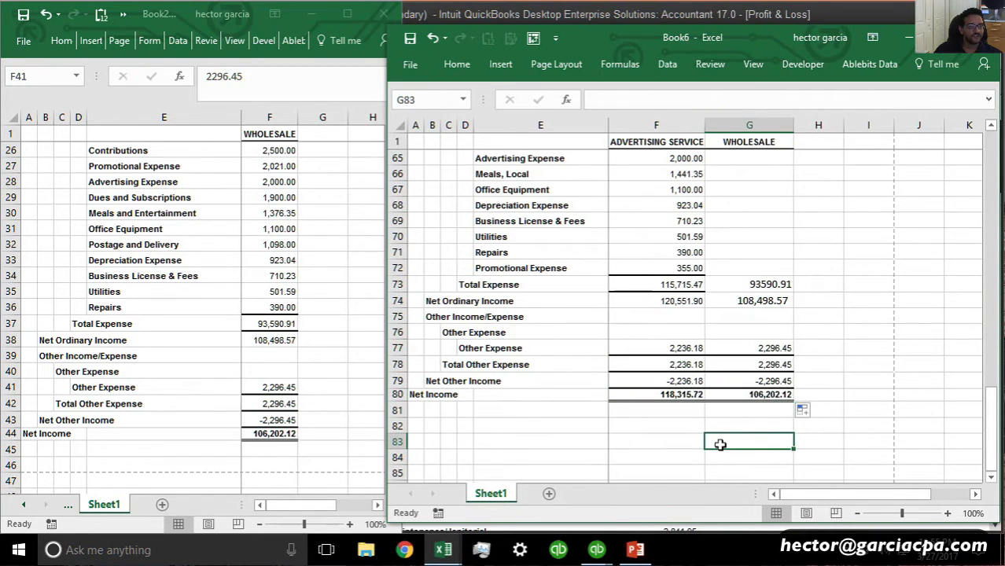
pyautogui.click(761, 393)
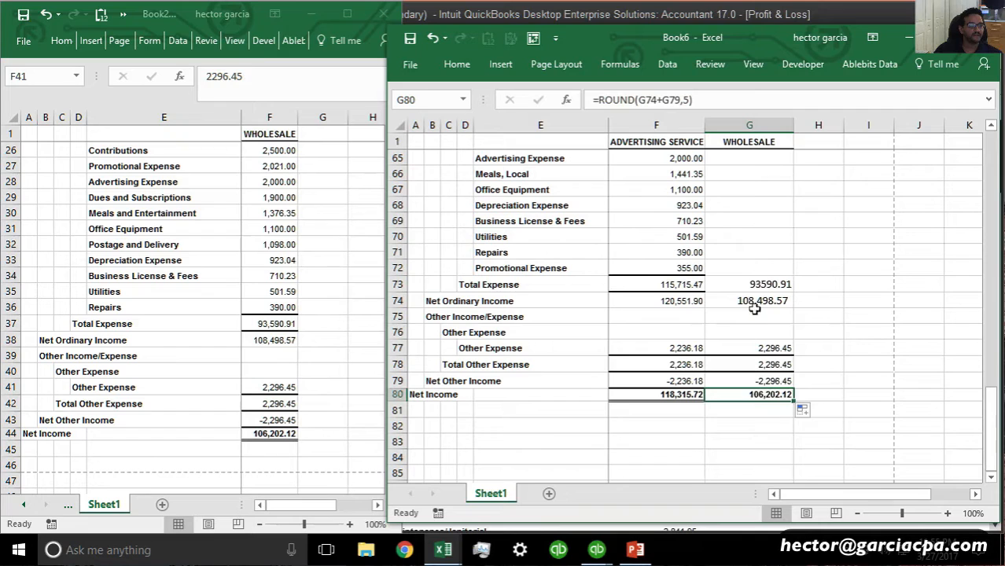
pyautogui.click(688, 100)
pyautogui.press('Escape')
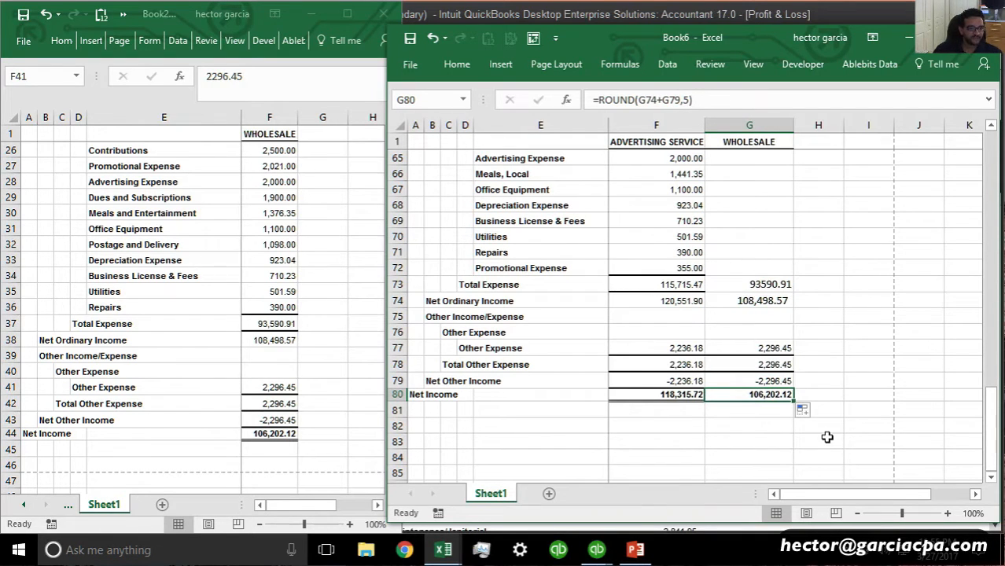
# Paste only the formats of the ADVERTISING SERVICE column F onto the WHOLESALE column G and check the column down to Net Income
pyautogui.scroll(8, 735, 224)
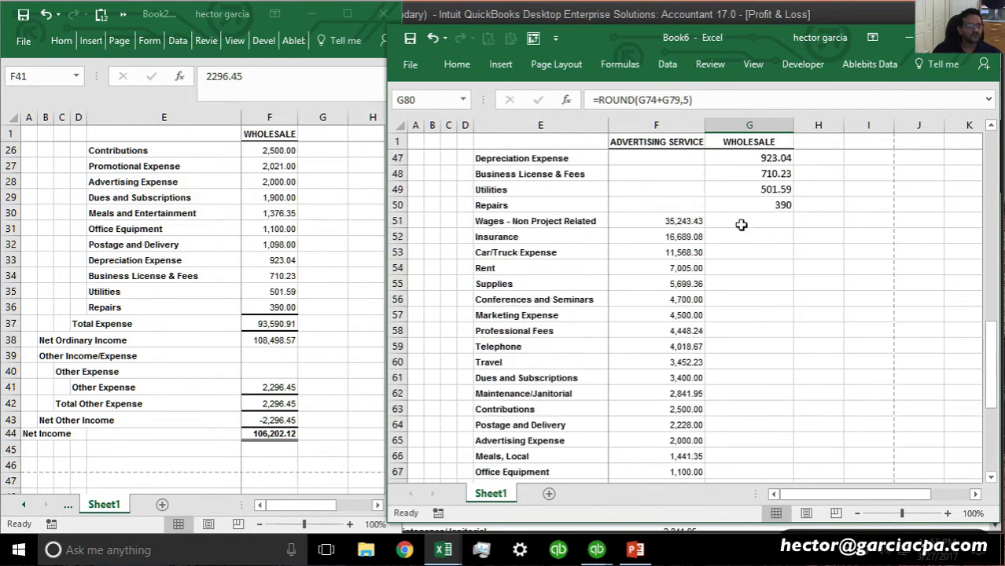
pyautogui.click(651, 124)
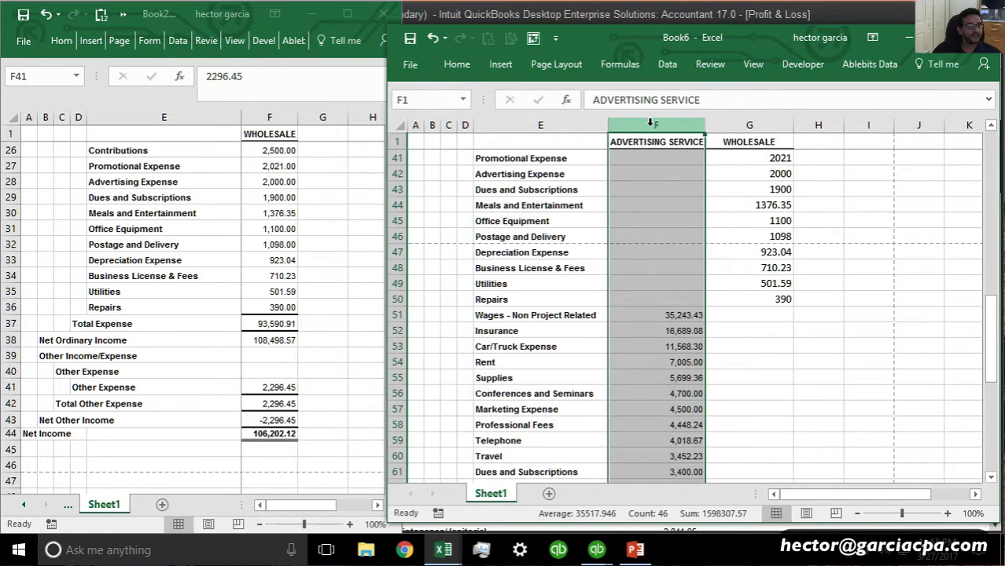
pyautogui.hotkey('ctrl', 'c')
pyautogui.click(741, 125)
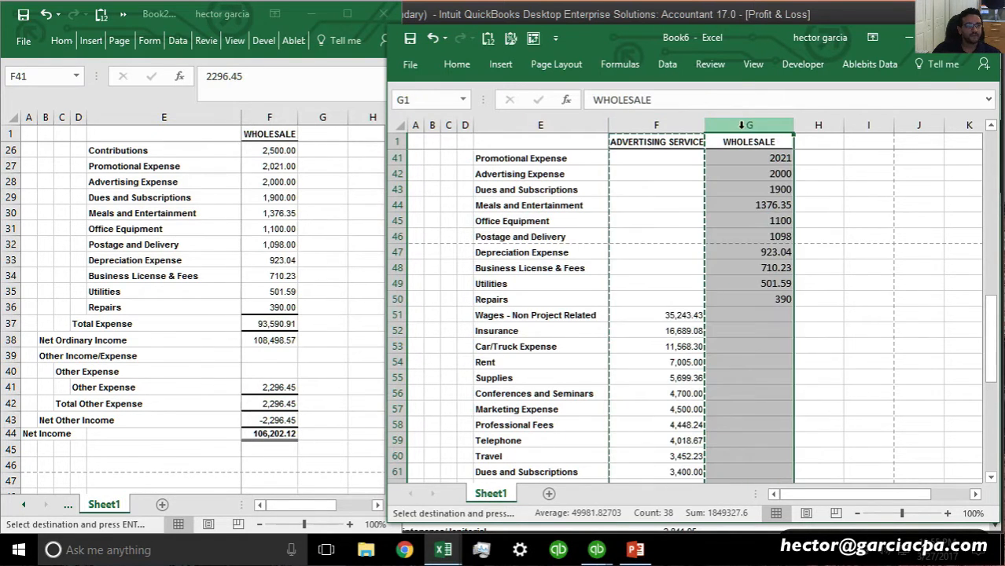
pyautogui.rightClick(743, 126)
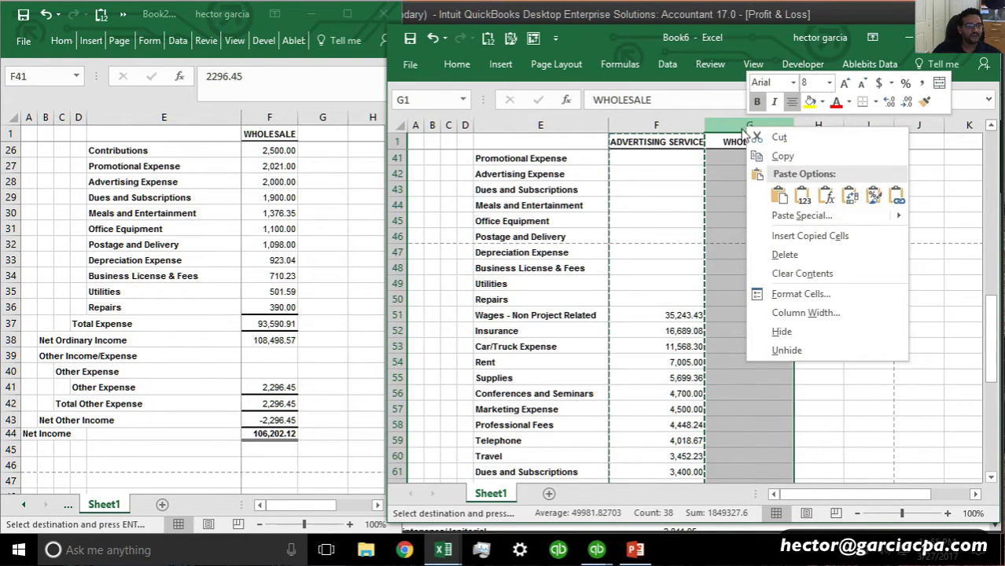
pyautogui.click(802, 217)
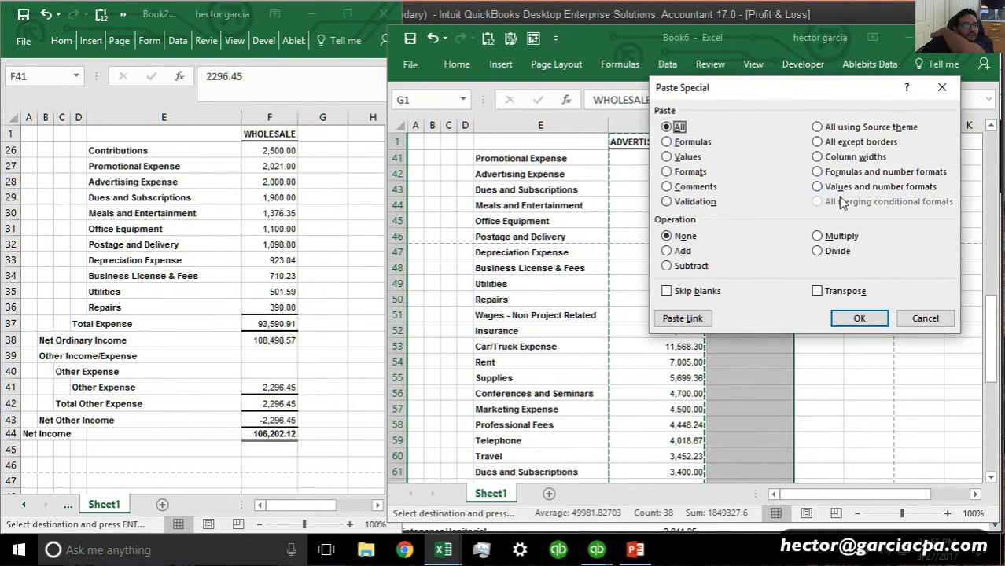
pyautogui.click(678, 171)
pyautogui.click(880, 324)
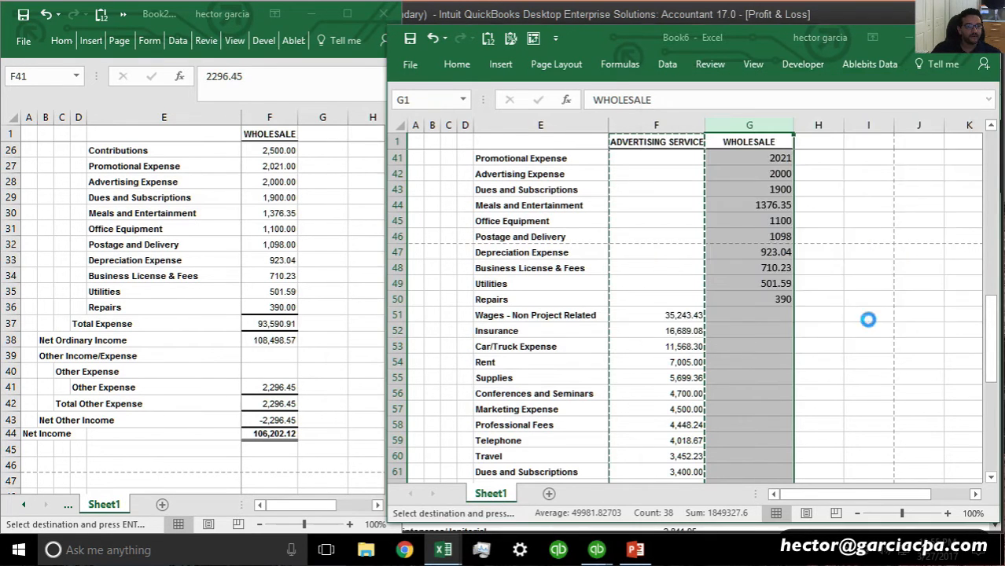
pyautogui.scroll(12, 760, 302)
pyautogui.click(775, 314)
pyautogui.scroll(1, 772, 269)
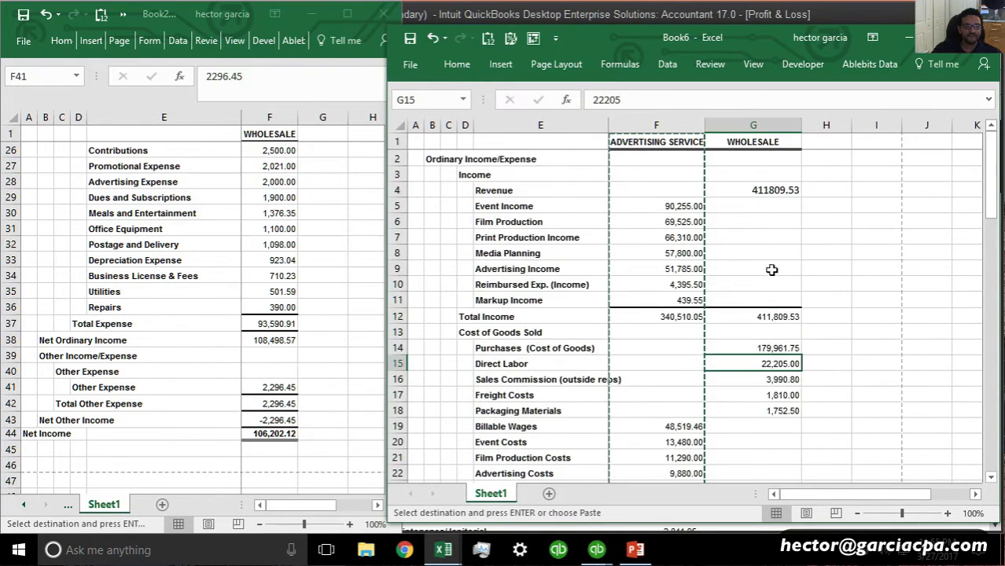
pyautogui.scroll(-13, 780, 339)
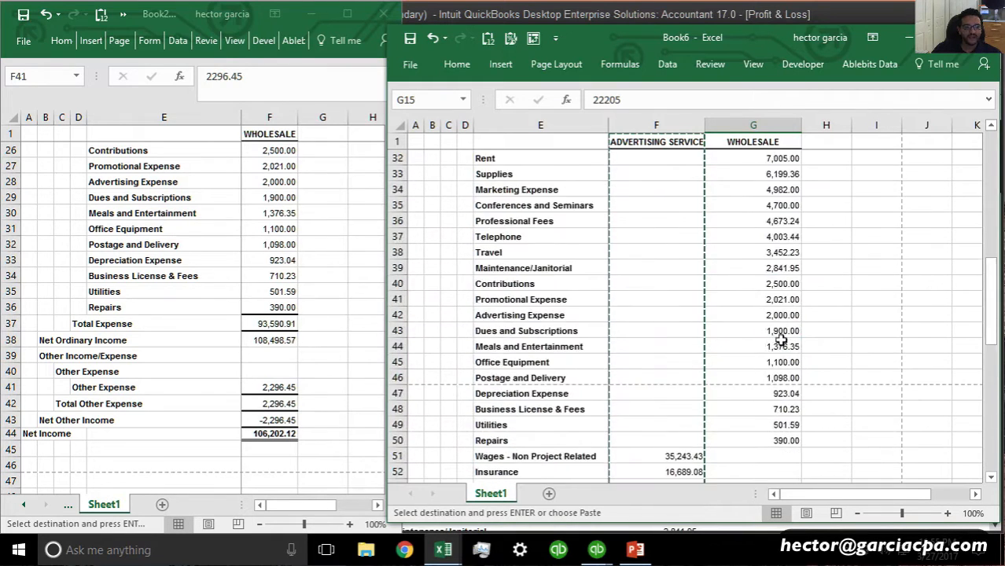
pyautogui.scroll(-7, 780, 340)
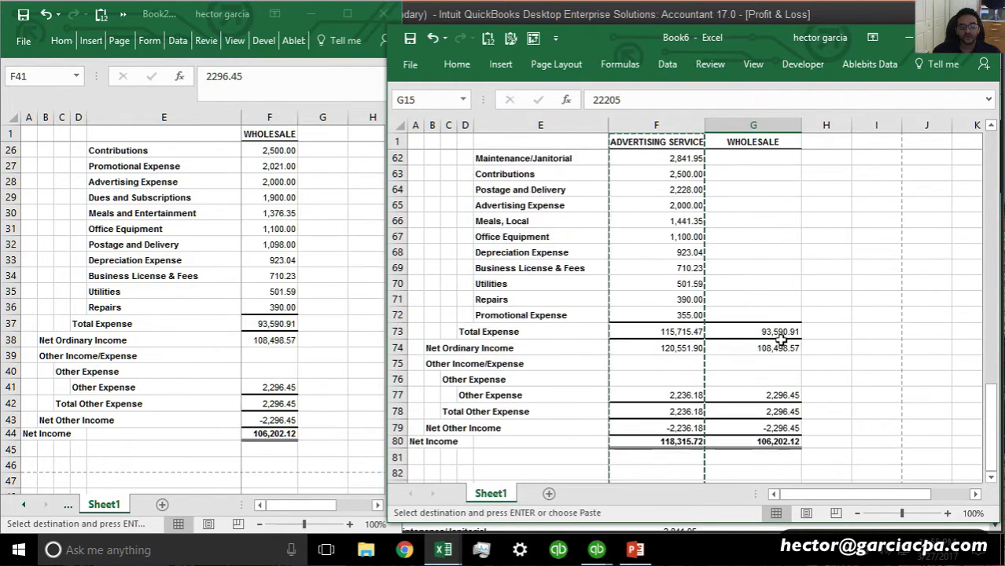
# Review the pages of the combined report in a maximized print preview and return to the worksheet, keeping the workbook open
pyautogui.hotkey('ctrl', 'p')
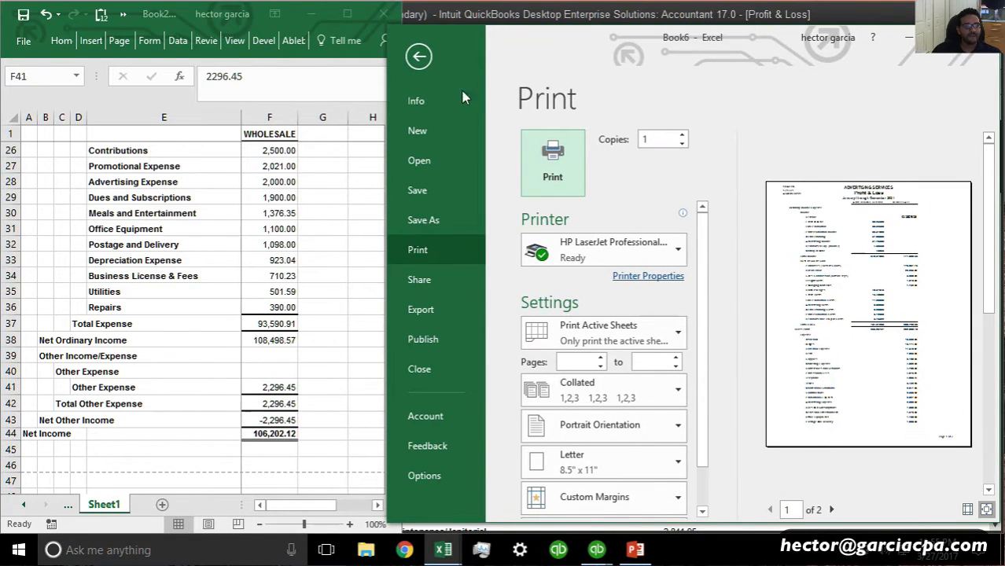
pyautogui.click(944, 38)
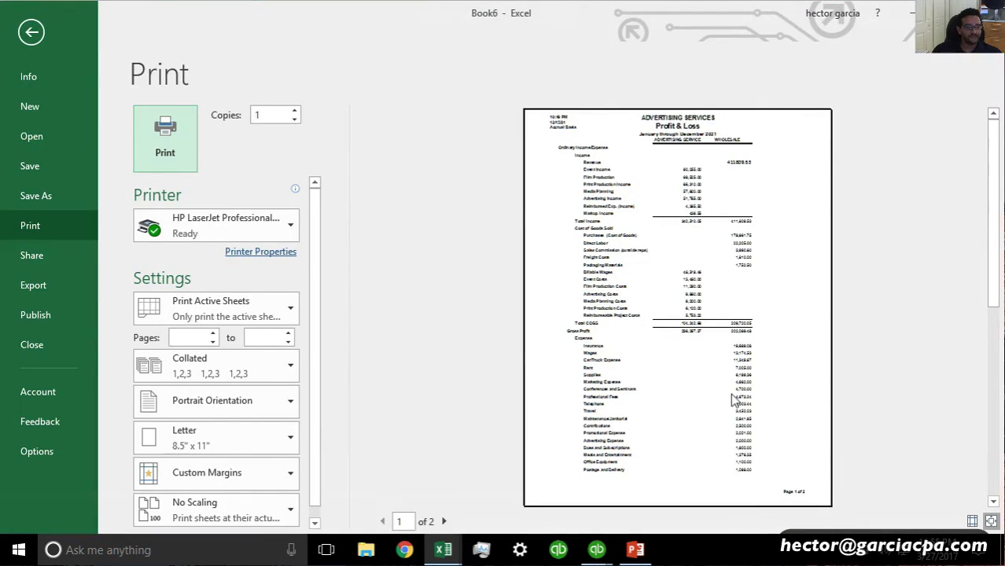
pyautogui.scroll(-1, 734, 399)
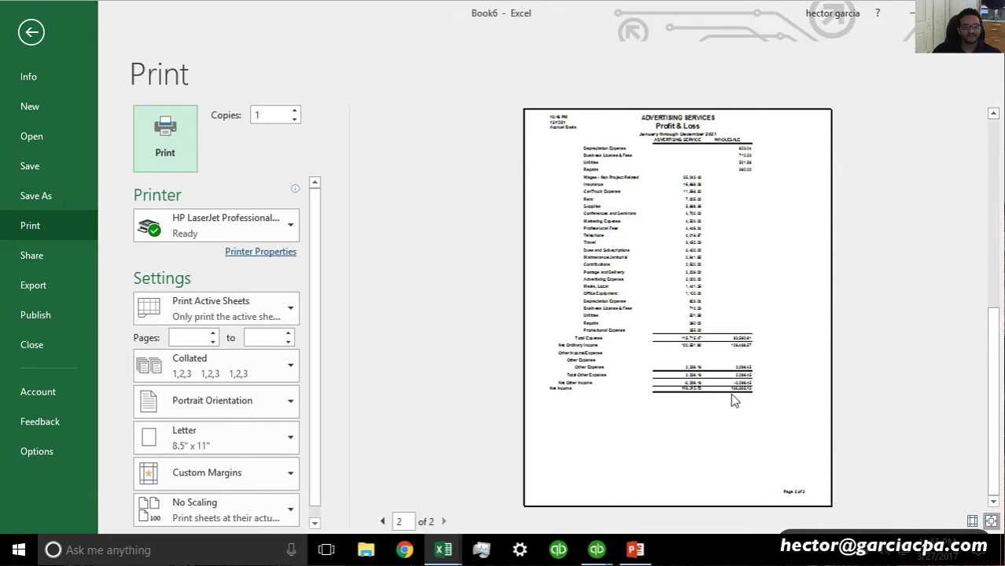
pyautogui.scroll(1, 735, 399)
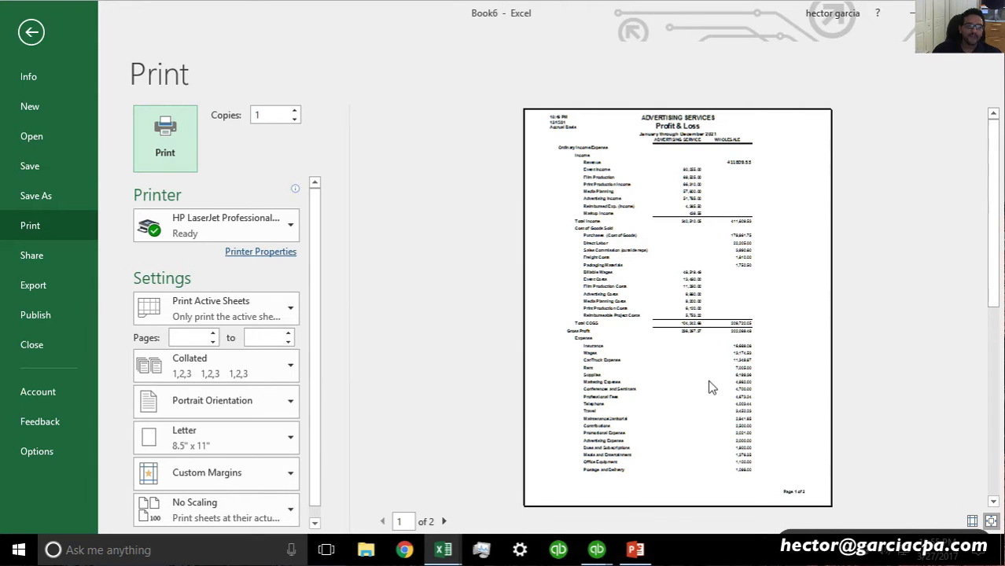
pyautogui.scroll(-1, 710, 387)
pyautogui.scroll(1, 709, 386)
pyautogui.hotkey('ctrl', 'w')
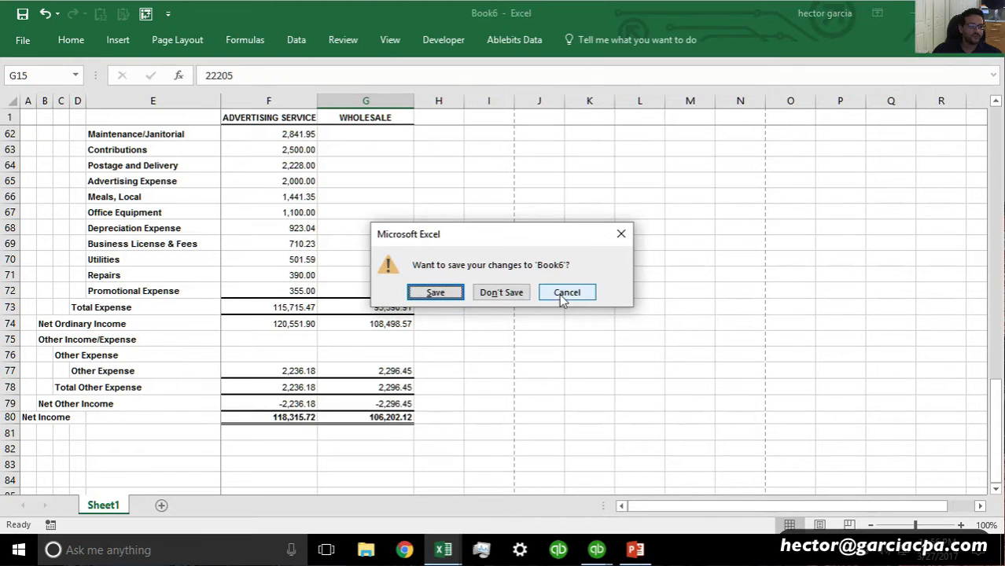
pyautogui.click(565, 294)
# Sort the expense rows of both companies, from row 29 through row 72 in columns E to G, by Column E values A to Z
pyautogui.scroll(9, 545, 329)
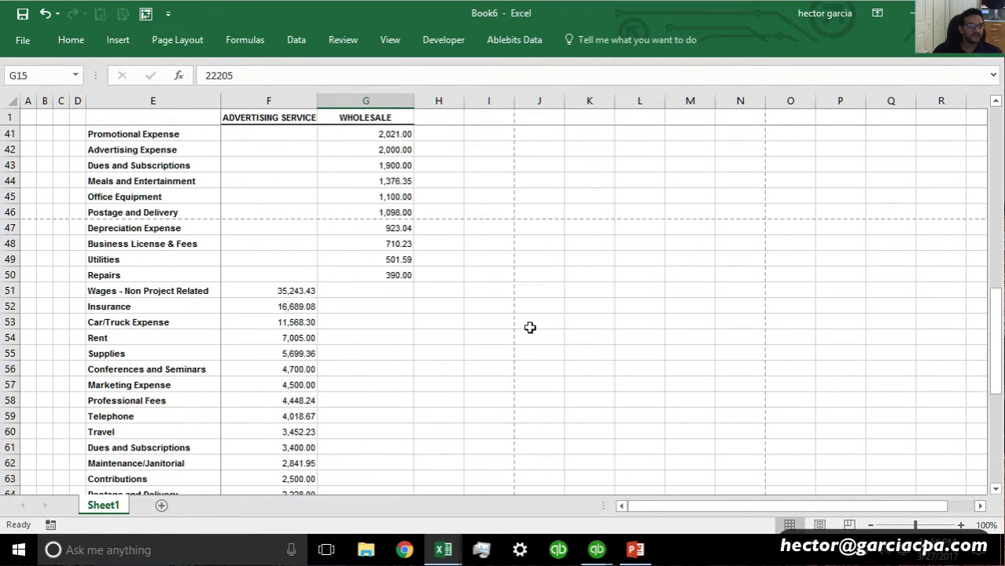
pyautogui.scroll(4, 528, 329)
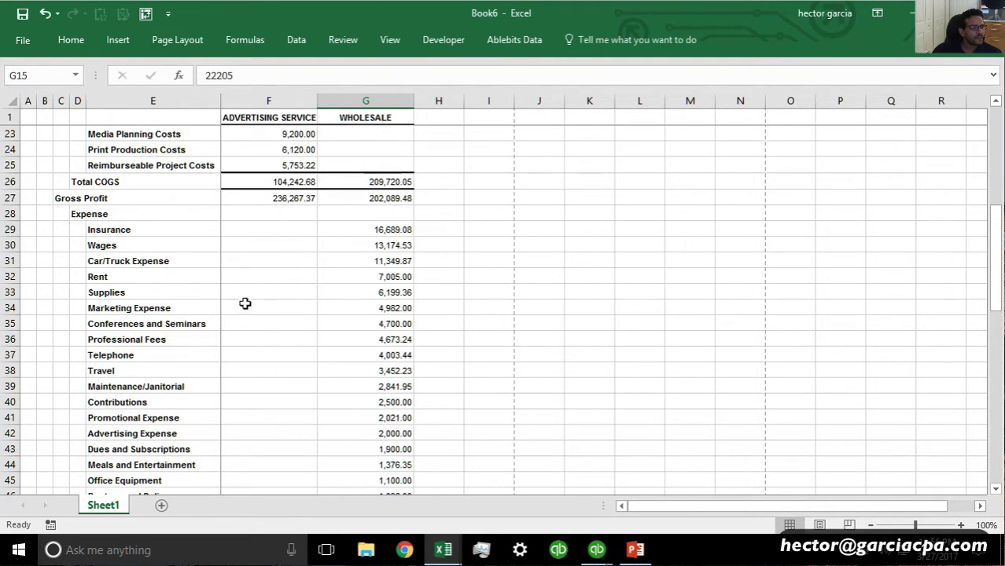
pyautogui.moveTo(103, 228); pyautogui.dragTo(362, 401)
pyautogui.scroll(8, 341, 366)
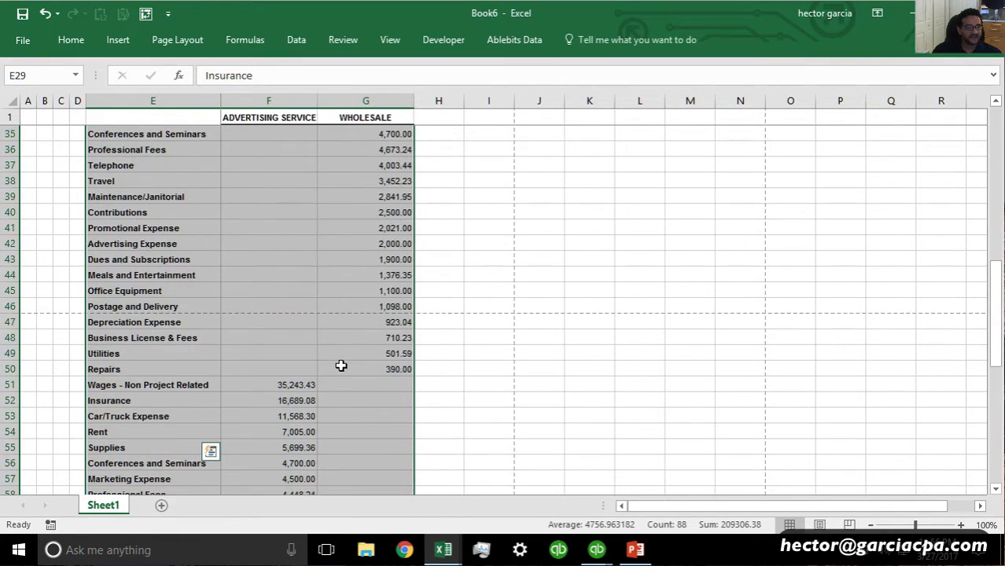
pyautogui.scroll(3, 340, 366)
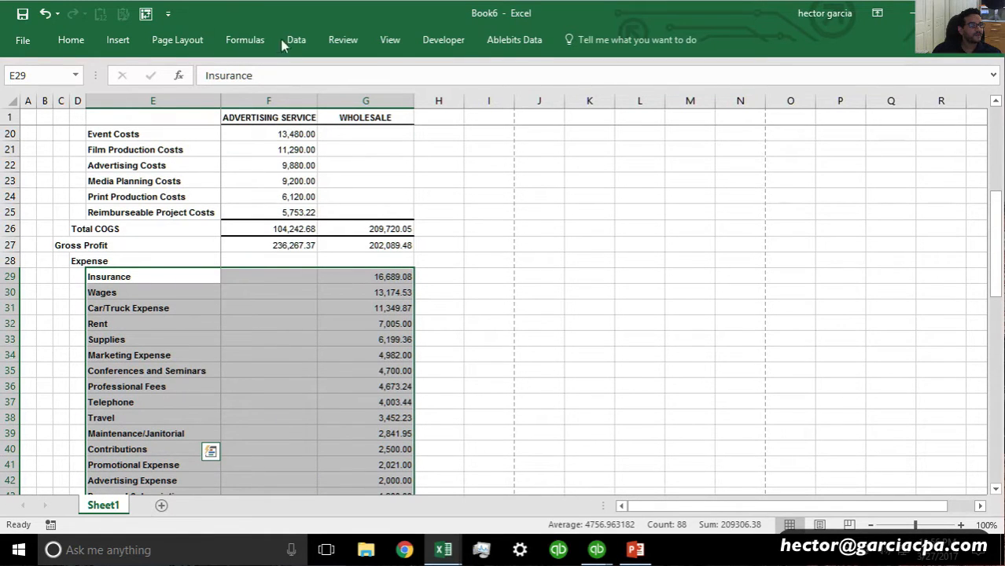
pyautogui.click(289, 42)
pyautogui.click(344, 74)
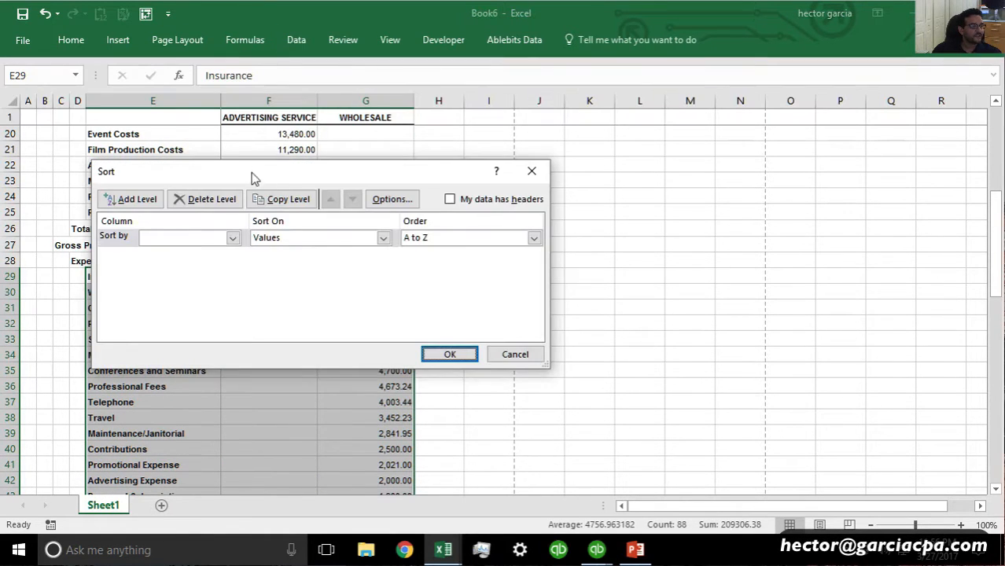
pyautogui.moveTo(252, 173); pyautogui.dragTo(487, 181)
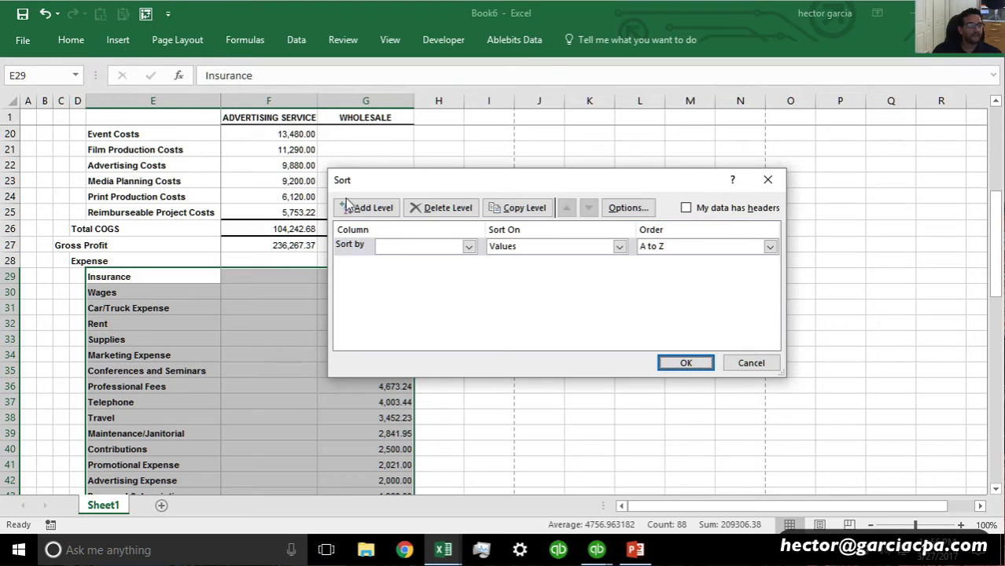
pyautogui.click(469, 247)
pyautogui.click(405, 258)
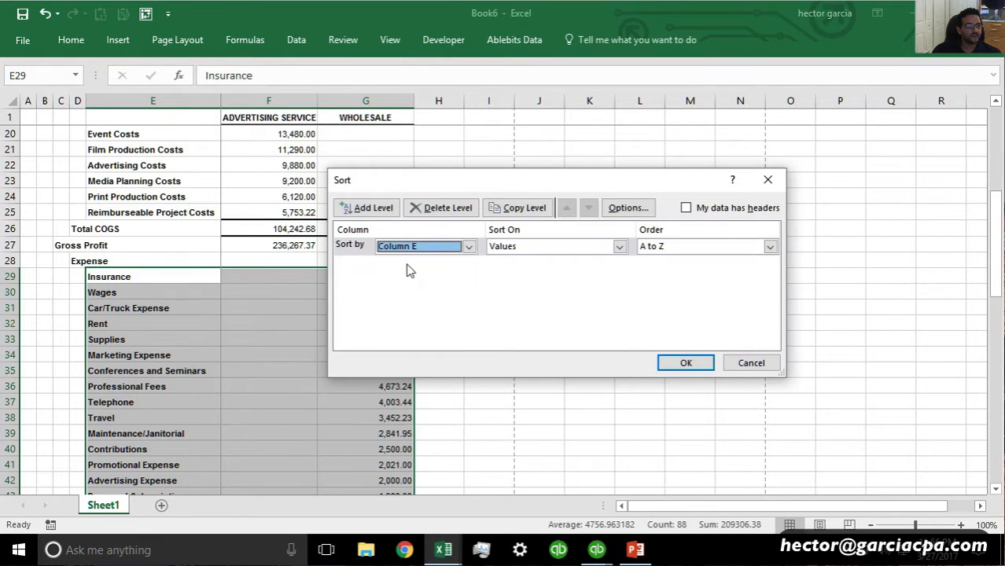
pyautogui.click(686, 363)
pyautogui.click(325, 361)
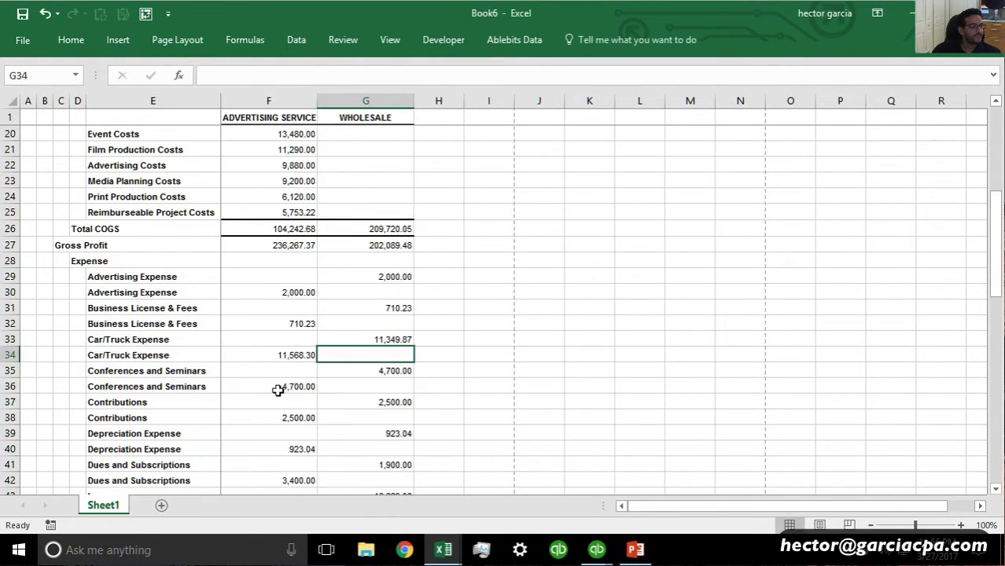
# Check the sorted expense list, then copy the ADVERTISING SERVICE amounts for Advertising Expense and Business License & Fees into F29 and F31
pyautogui.scroll(-2, 272, 391)
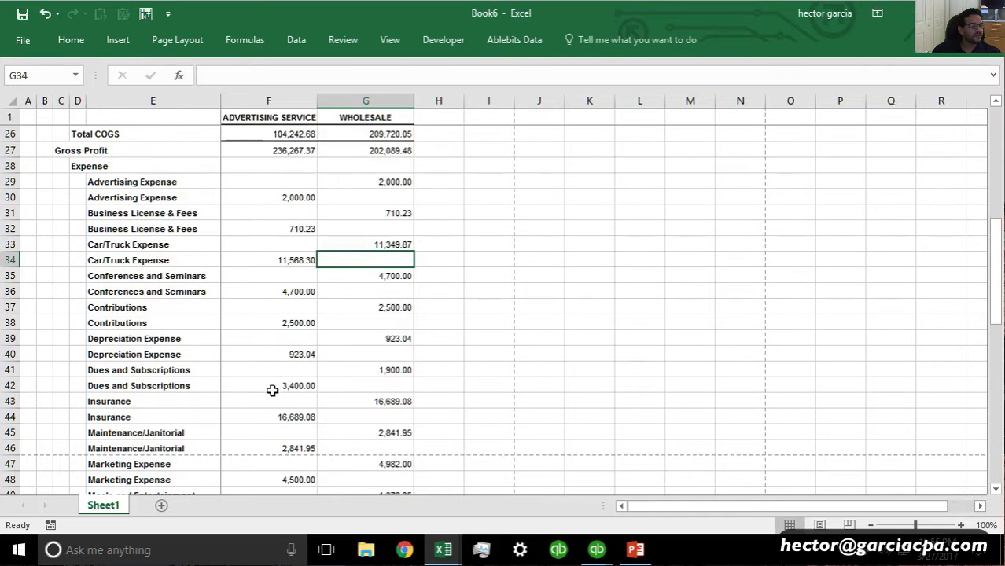
pyautogui.scroll(-7, 268, 387)
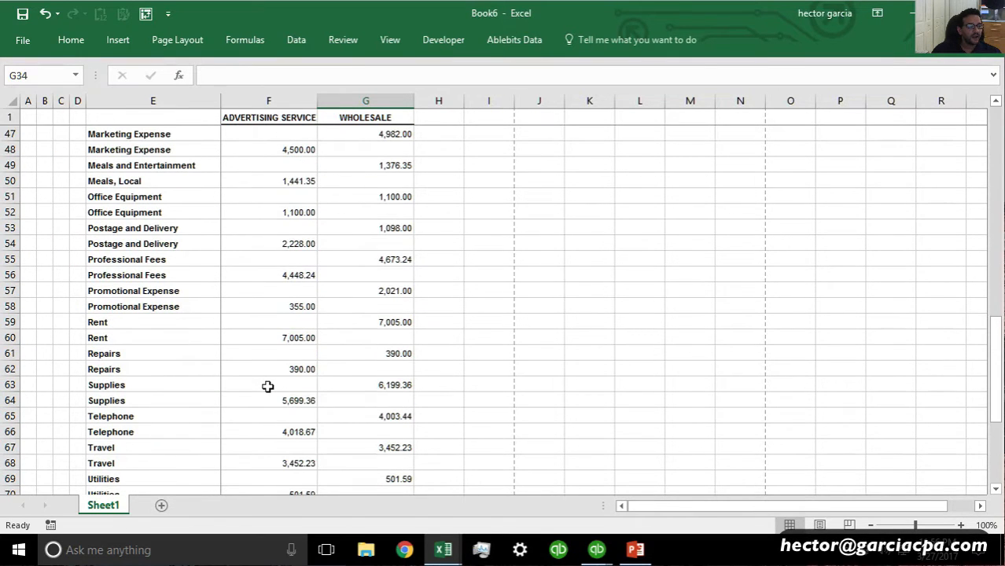
pyautogui.scroll(-2, 225, 332)
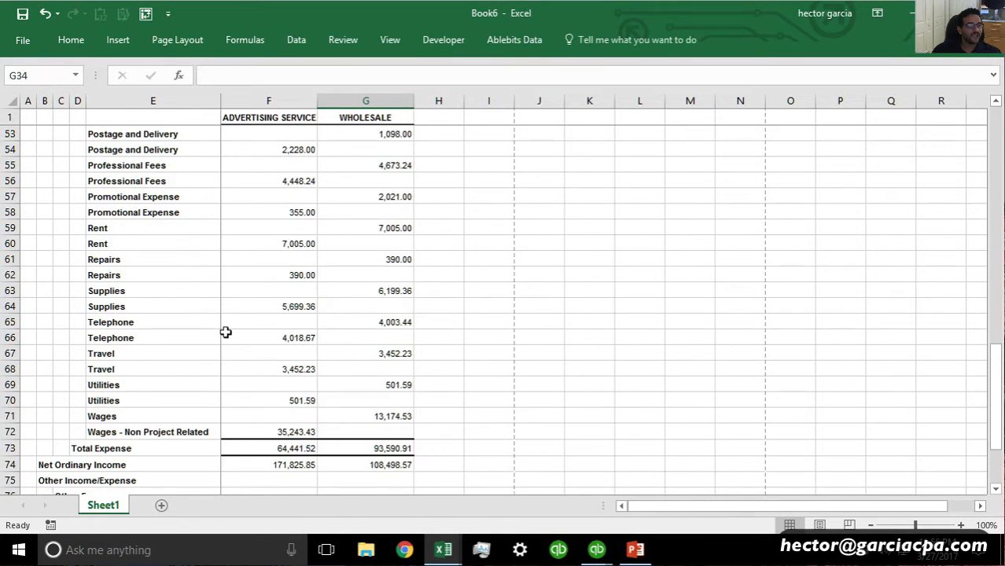
pyautogui.scroll(17, 226, 332)
pyautogui.scroll(-6, 243, 338)
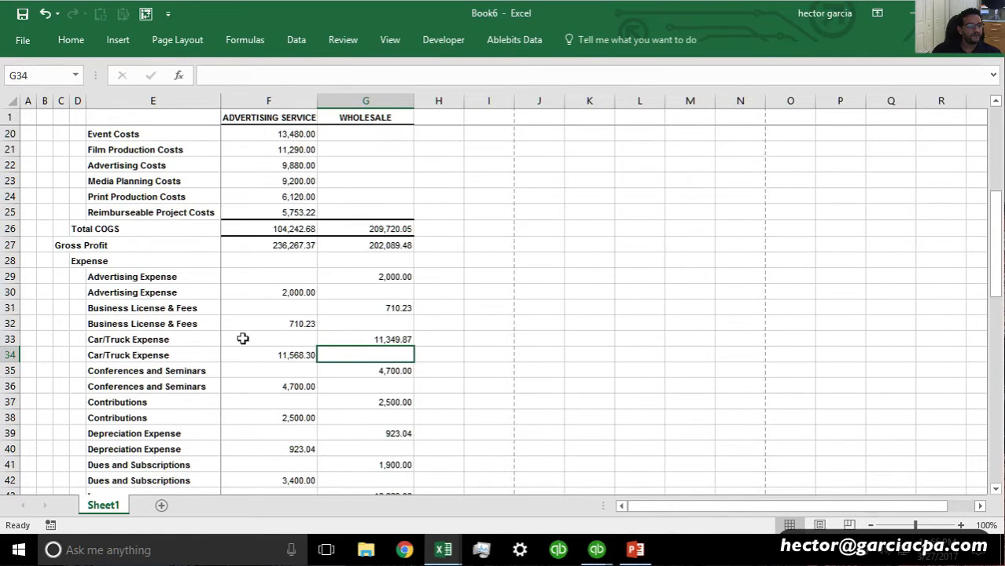
pyautogui.click(301, 291)
pyautogui.hotkey('ctrl', 'c')
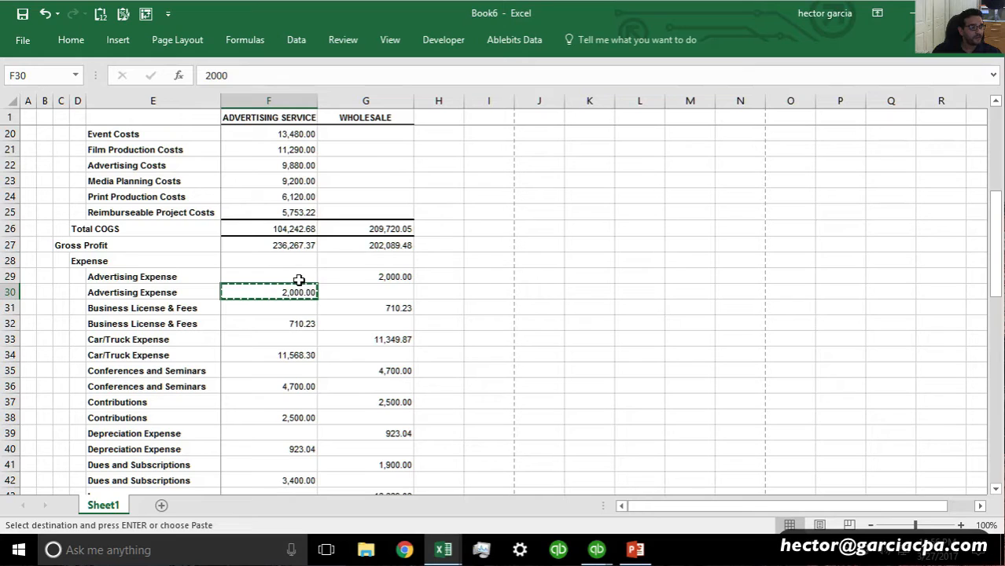
pyautogui.click(298, 281)
pyautogui.hotkey('ctrl', 'v')
pyautogui.click(290, 332)
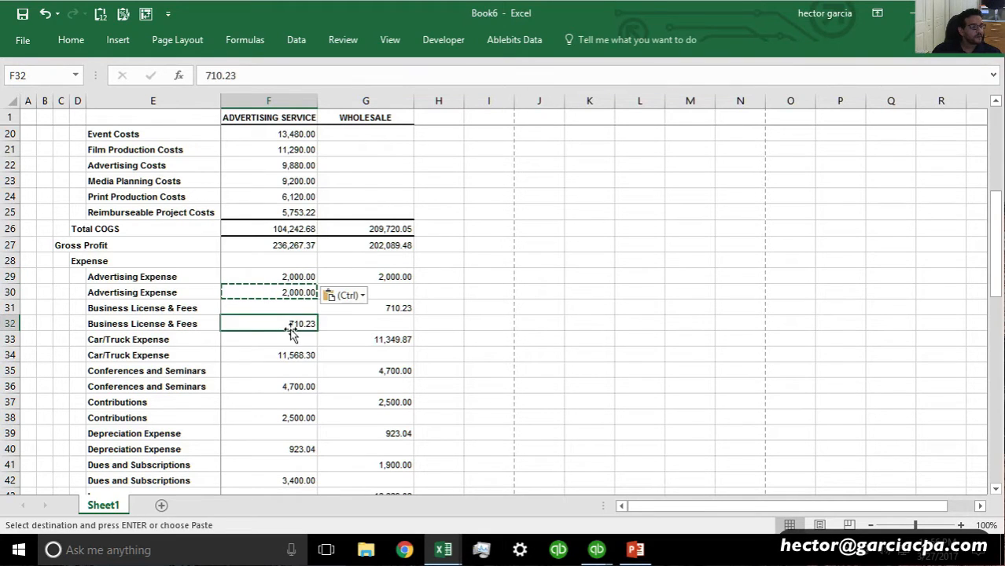
pyautogui.hotkey('ctrl', 'c')
pyautogui.click(290, 307)
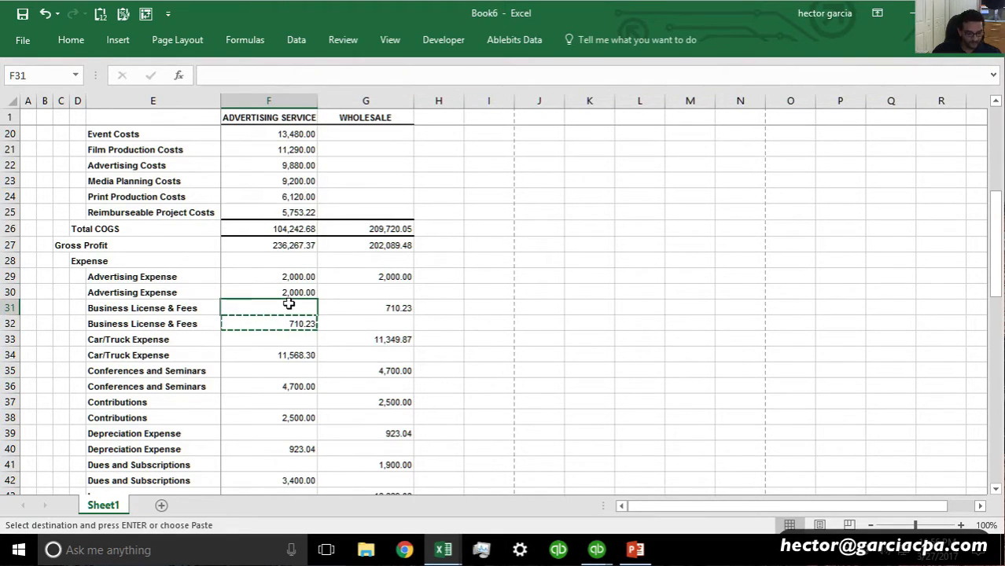
pyautogui.hotkey('ctrl', 'v')
# Clear the duplicate Advertising Expense and Business License & Fees amounts from F30 and F32
pyautogui.click(290, 293)
pyautogui.press('Escape')
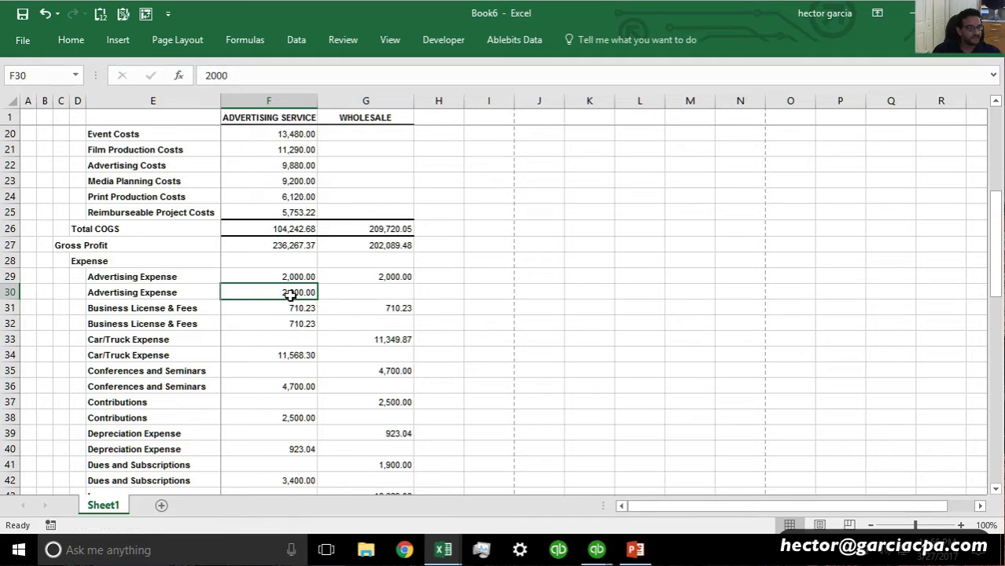
pyautogui.press('Delete')
pyautogui.press('Down')
pyautogui.press('Down')
pyautogui.press('Delete')
# Move the ADVERTISING SERVICE Car/Truck Expense amount from F34 up to F33, leaving F34 empty
pyautogui.press('Down')
pyautogui.press('Down')
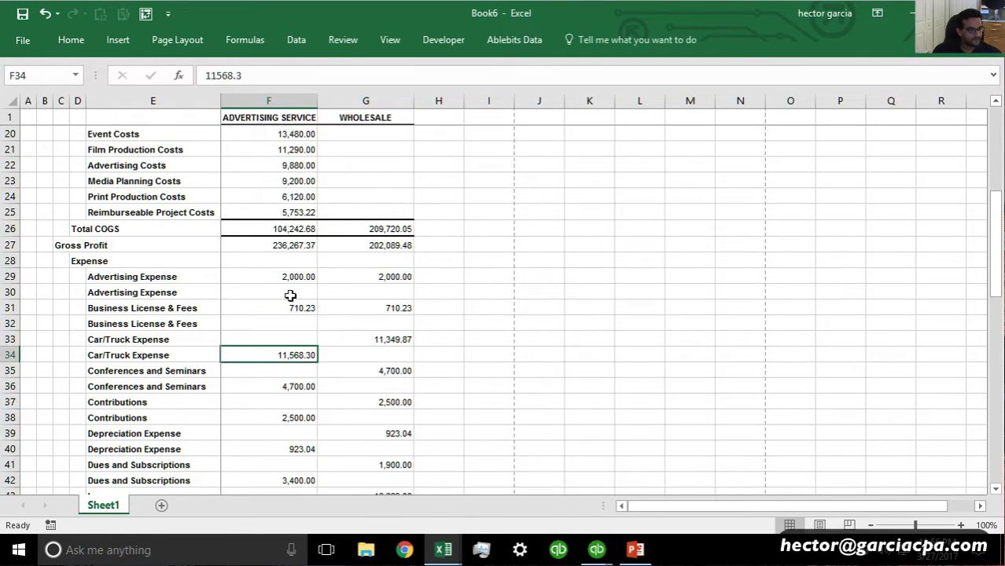
pyautogui.hotkey('ctrl', 'c')
pyautogui.press('Up')
pyautogui.hotkey('ctrl', 'v')
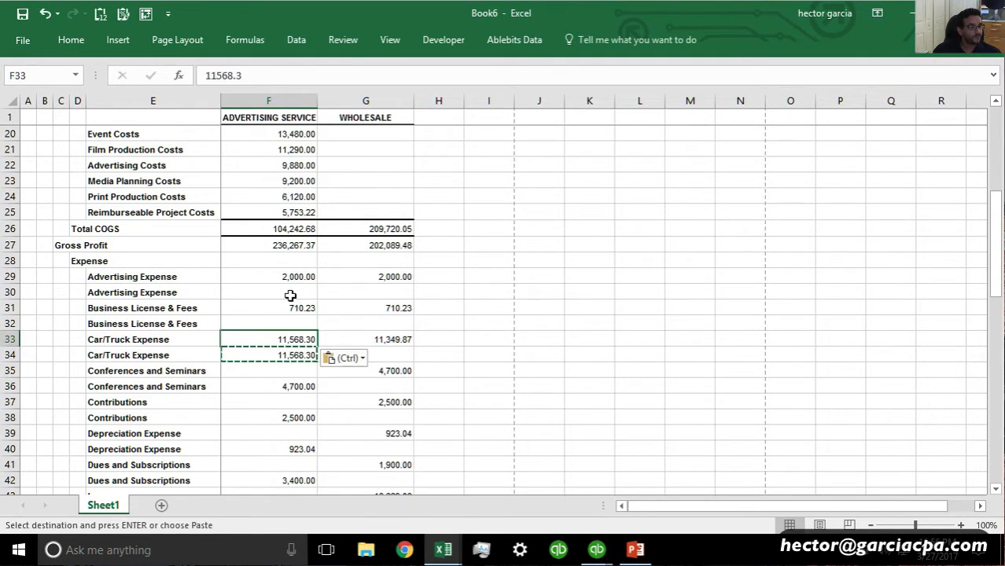
pyautogui.press('Down')
pyautogui.press('Escape')
pyautogui.press('Delete')
# Move the ADVERTISING SERVICE Conferences and Seminars amount from F36 up to F35
pyautogui.press('Down')
pyautogui.press('Down')
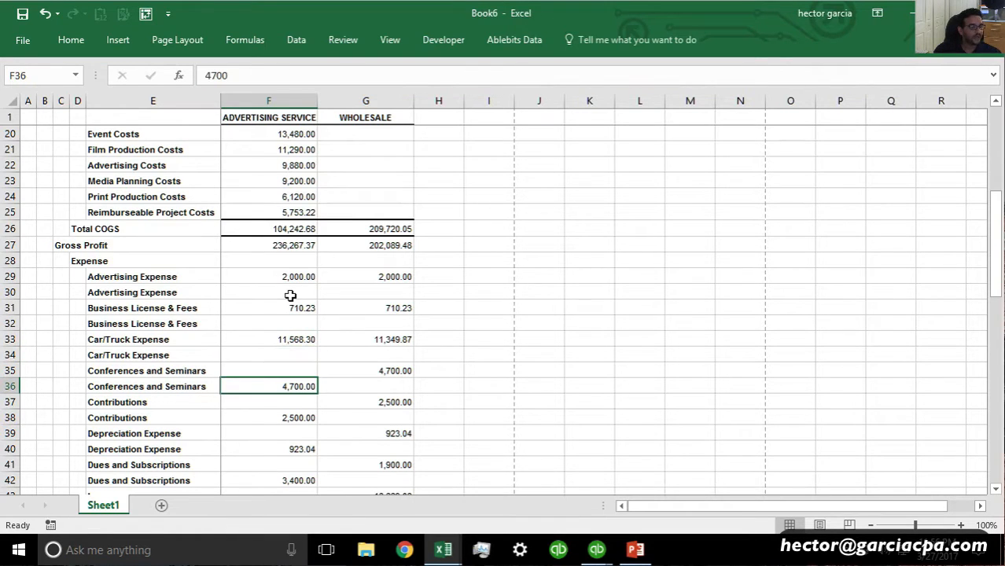
pyautogui.hotkey('ctrl', 'c')
pyautogui.press('Up')
pyautogui.hotkey('ctrl', 'v')
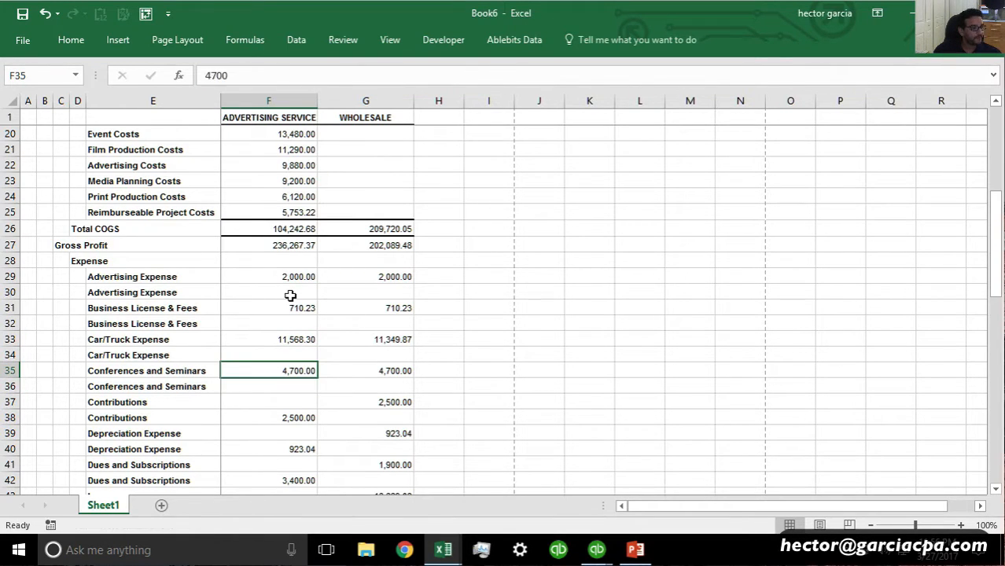
# Move the ADVERTISING SERVICE Contributions amount from F38 up to F37
pyautogui.press('Down')
pyautogui.press('Down')
pyautogui.press('Down')
pyautogui.hotkey('ctrl', 'c')
pyautogui.press('Up')
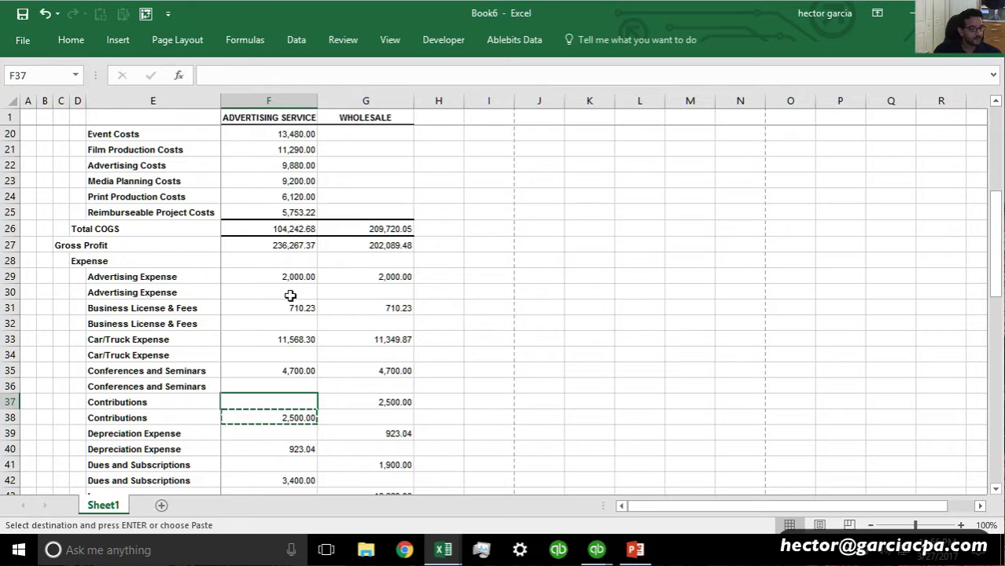
pyautogui.hotkey('ctrl', 'v')
# Copy the ADVERTISING SERVICE Depreciation Expense amount from F40 to F39 and clear F40
pyautogui.press('Down')
pyautogui.press('Down')
pyautogui.press('Down')
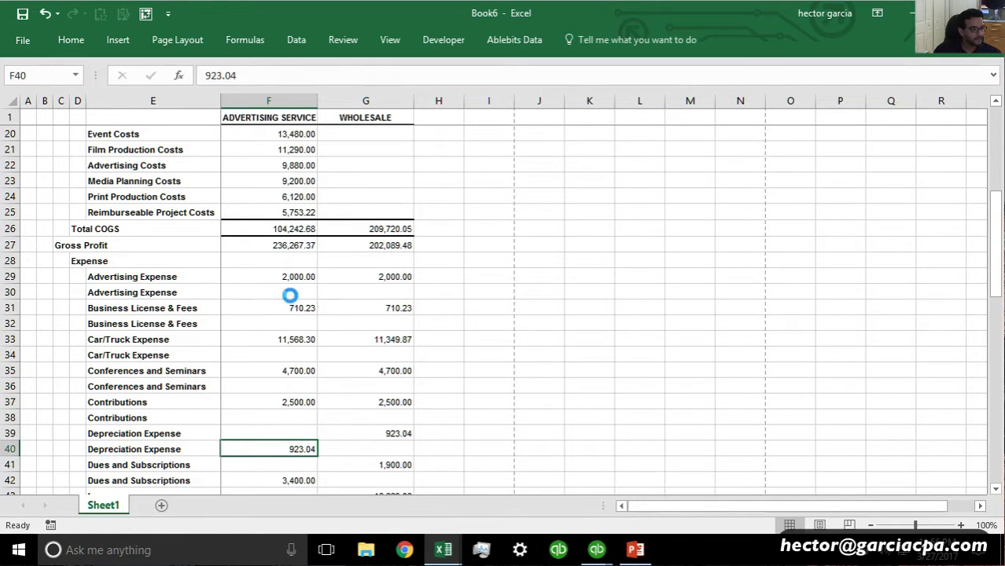
pyautogui.hotkey('ctrl', 'c')
pyautogui.press('Up')
pyautogui.hotkey('ctrl', 'v')
pyautogui.press('Down')
pyautogui.press('Down')
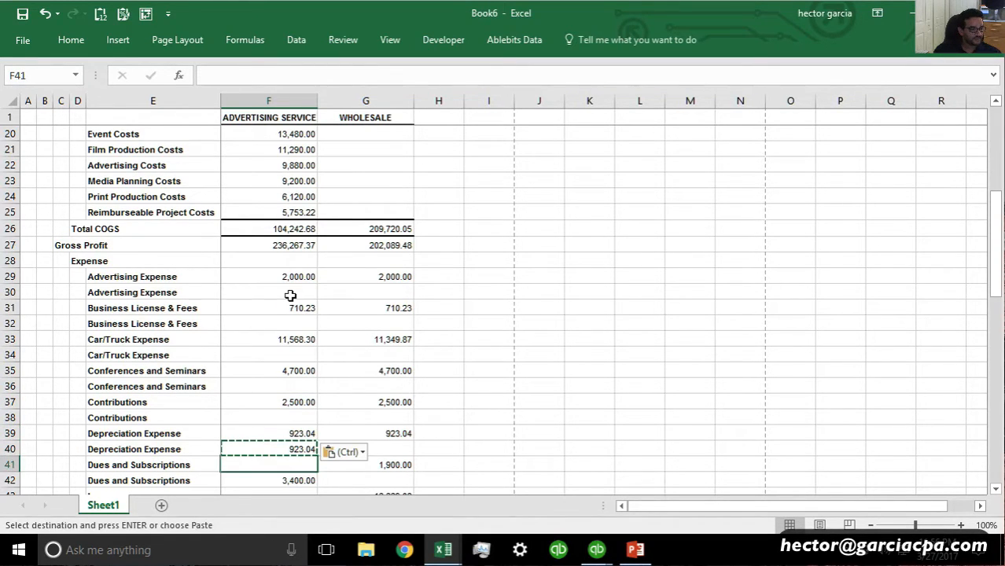
pyautogui.press('Up')
pyautogui.press('Delete')
# Copy the ADVERTISING SERVICE Dues and Subscriptions amount from F42 to F41 and clear F42
pyautogui.press('Down')
pyautogui.press('Down')
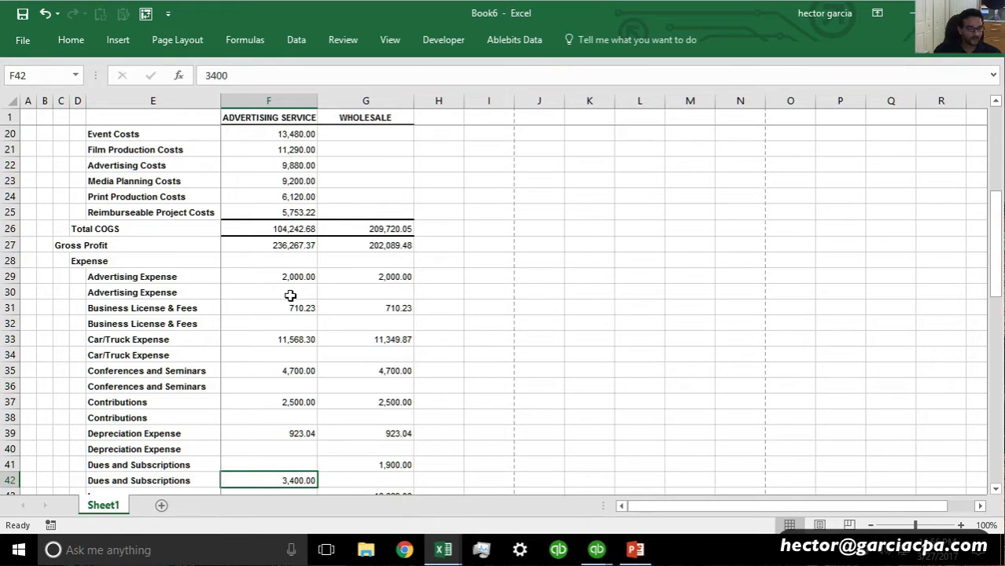
pyautogui.hotkey('ctrl', 'c')
pyautogui.press('Up')
pyautogui.hotkey('ctrl', 'v')
pyautogui.press('Down')
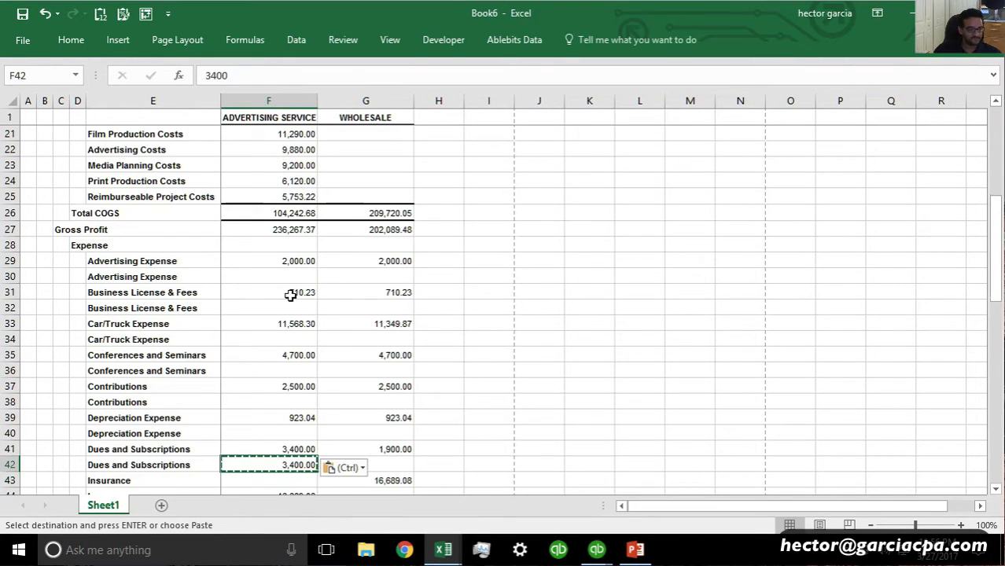
pyautogui.press('Delete')
# Move the ADVERTISING SERVICE Insurance amount from F44 up to F43, leaving F44 empty
pyautogui.press('Down')
pyautogui.press('Down')
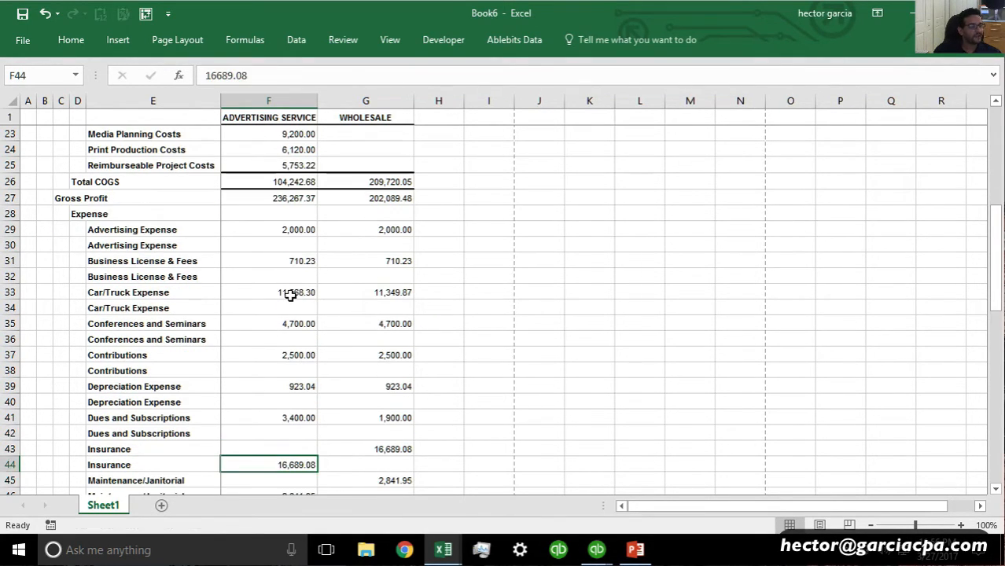
pyautogui.hotkey('ctrl', 'c')
pyautogui.press('Up')
pyautogui.hotkey('ctrl', 'v')
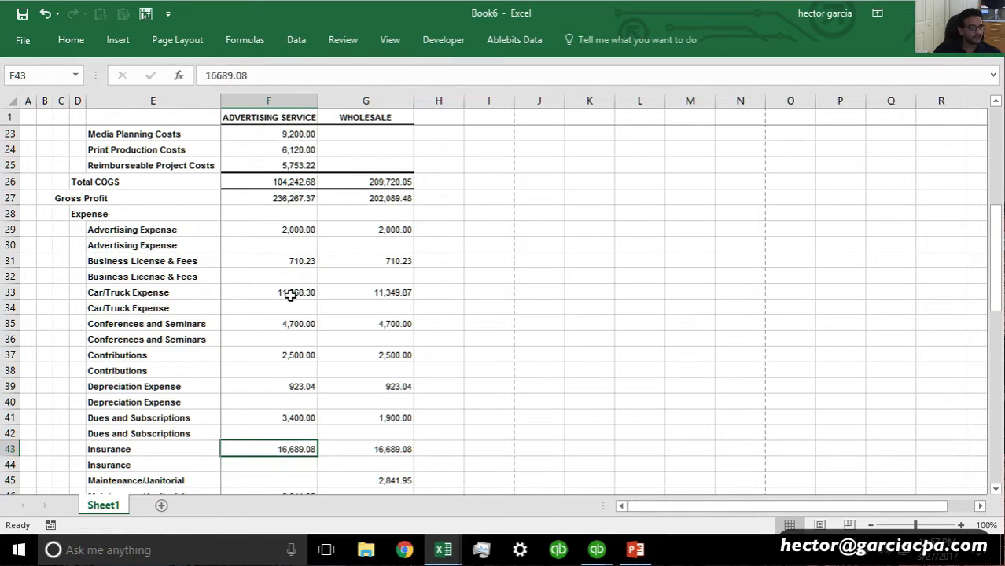
pyautogui.press('Down')
pyautogui.press('Delete')
# Move the ADVERTISING SERVICE Maintenance/Janitorial amount from F46 up to F45, leaving F46 empty
pyautogui.press('Down')
pyautogui.press('Down')
pyautogui.hotkey('ctrl', 'c')
pyautogui.press('Up')
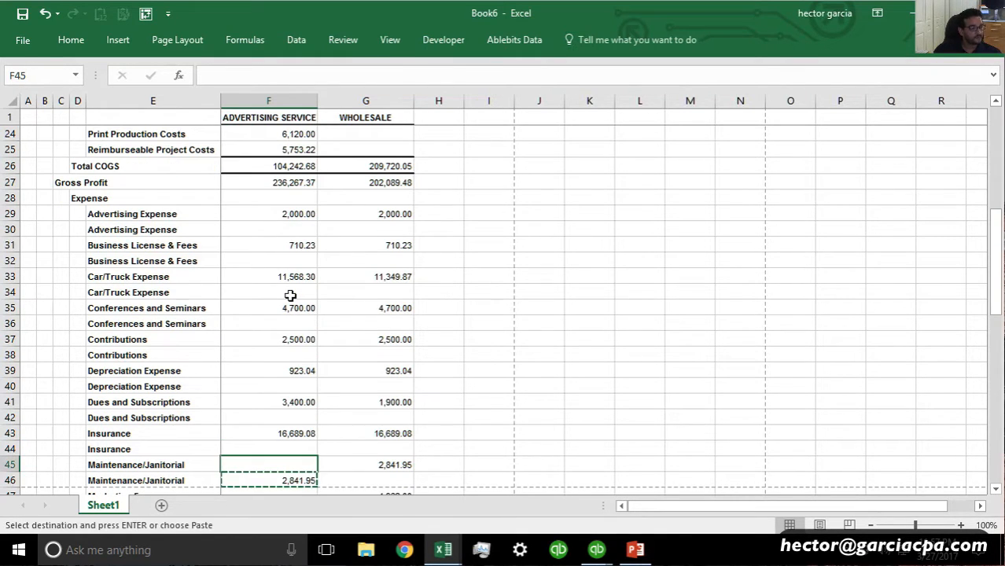
pyautogui.hotkey('ctrl', 'v')
pyautogui.press('Down')
pyautogui.press('Delete')
# Move the ADVERTISING SERVICE Marketing Expense amount from F48 up to F47, leaving F48 empty
pyautogui.press('Down')
pyautogui.press('Down')
pyautogui.press('Down')
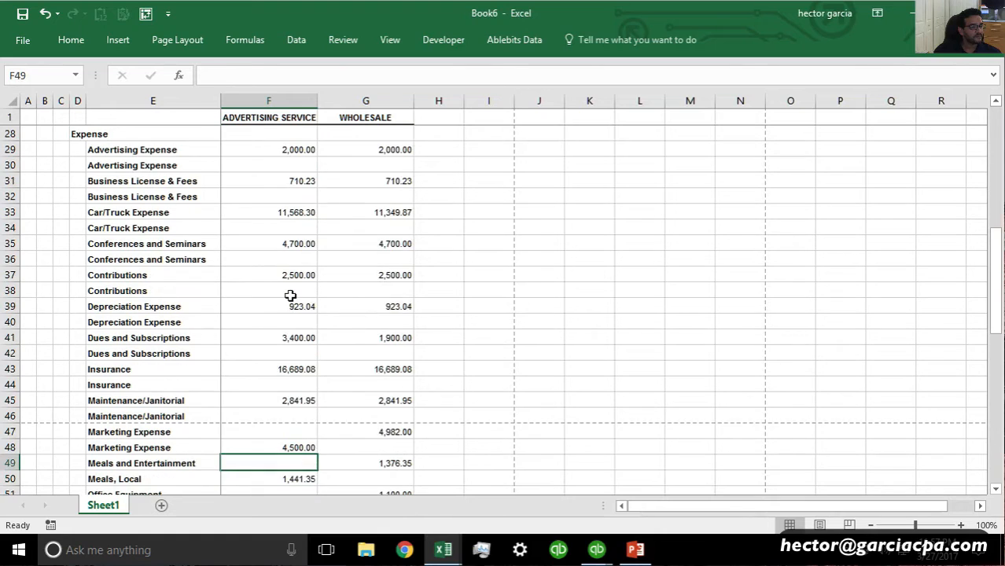
pyautogui.press('Up')
pyautogui.hotkey('ctrl', 'c')
pyautogui.press('Up')
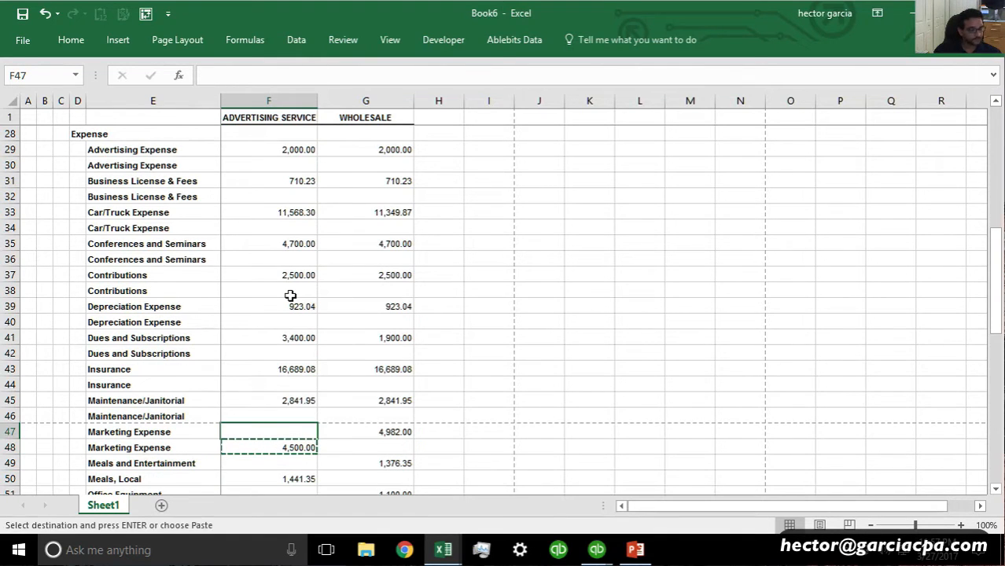
pyautogui.hotkey('ctrl', 'v')
pyautogui.press('Down')
pyautogui.press('Delete')
# Move the ADVERTISING SERVICE Meals, Local amount from F50 up to F49 in the Meals and Entertainment row
pyautogui.press('Down')
pyautogui.press('Down')
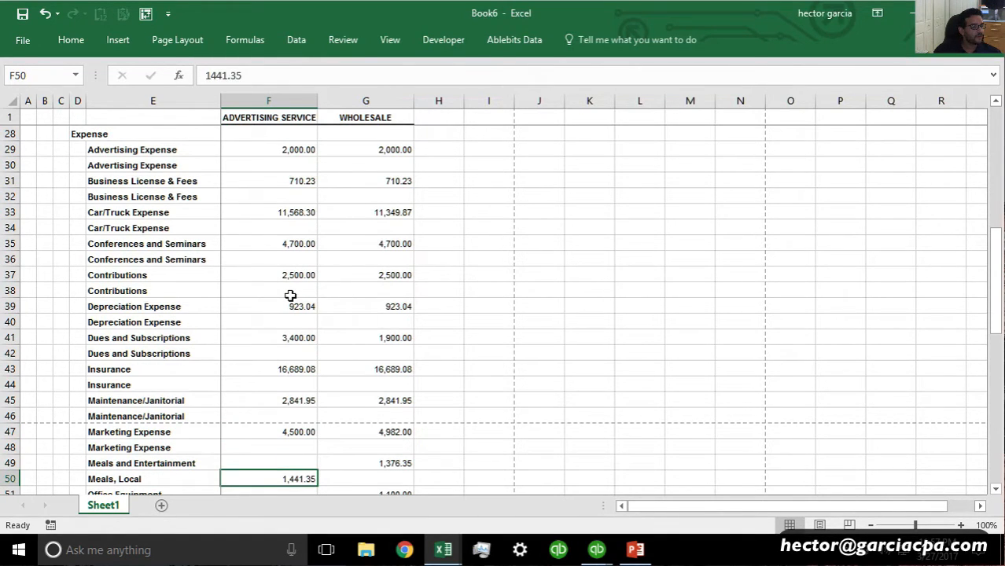
pyautogui.press('Down')
pyautogui.press('Down')
pyautogui.press('Up')
pyautogui.press('Up')
pyautogui.press('Up')
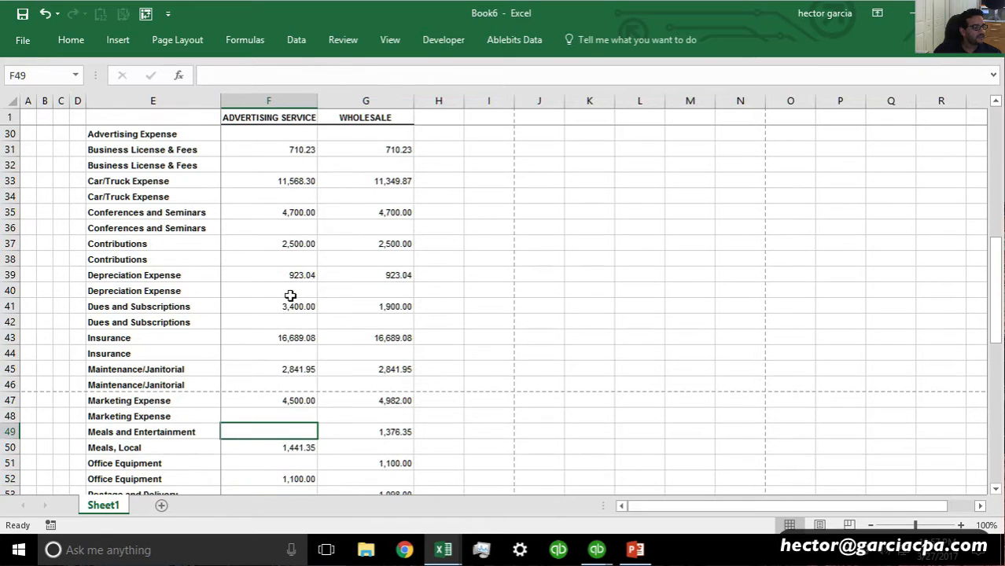
pyautogui.press('Down')
pyautogui.hotkey('ctrl', 'c')
pyautogui.press('Up')
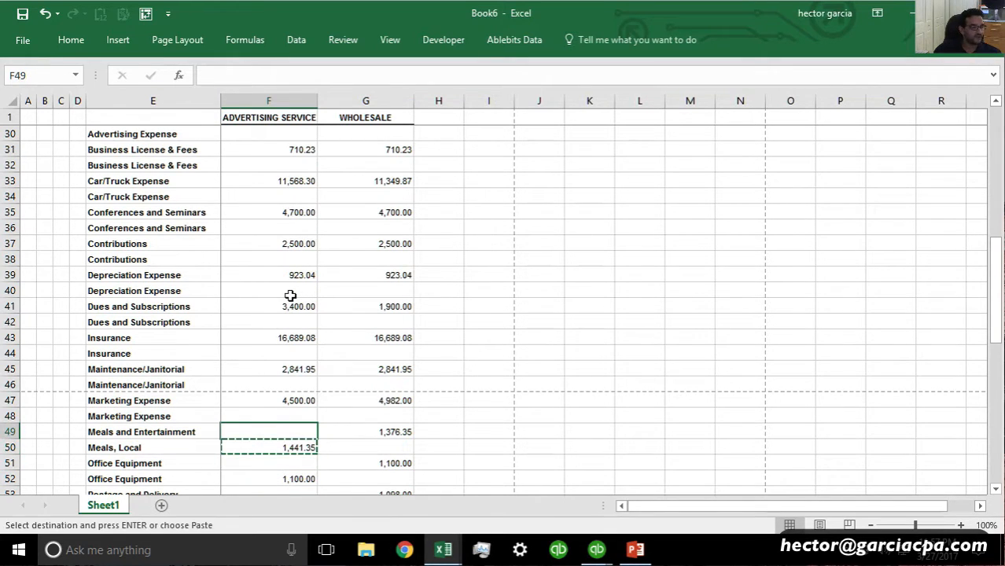
pyautogui.press('Down')
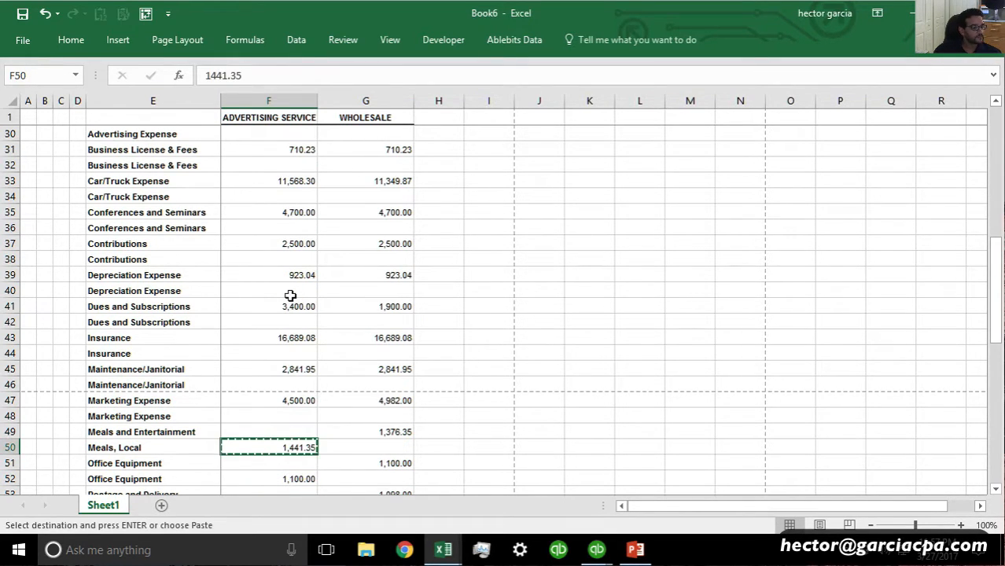
pyautogui.press('Up')
pyautogui.press('Return')
# Move the ADVERTISING SERVICE Office Equipment amount from F52 up to F51, leaving F52 empty
pyautogui.press('Down')
pyautogui.press('Down')
pyautogui.press('Down')
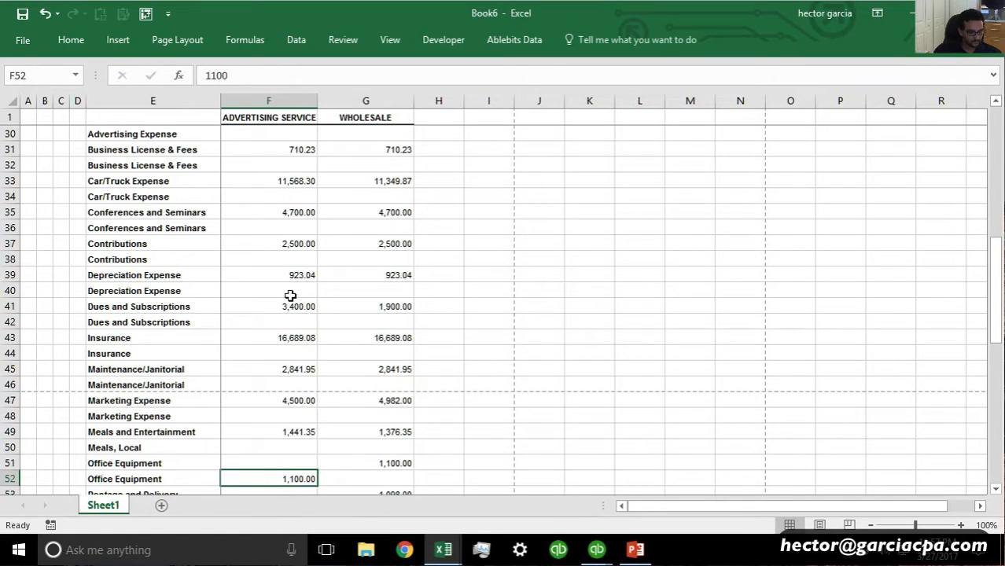
pyautogui.hotkey('ctrl', 'x')
pyautogui.press('Up')
pyautogui.press('Escape')
pyautogui.hotkey('ctrl', 'x')
pyautogui.press('Down')
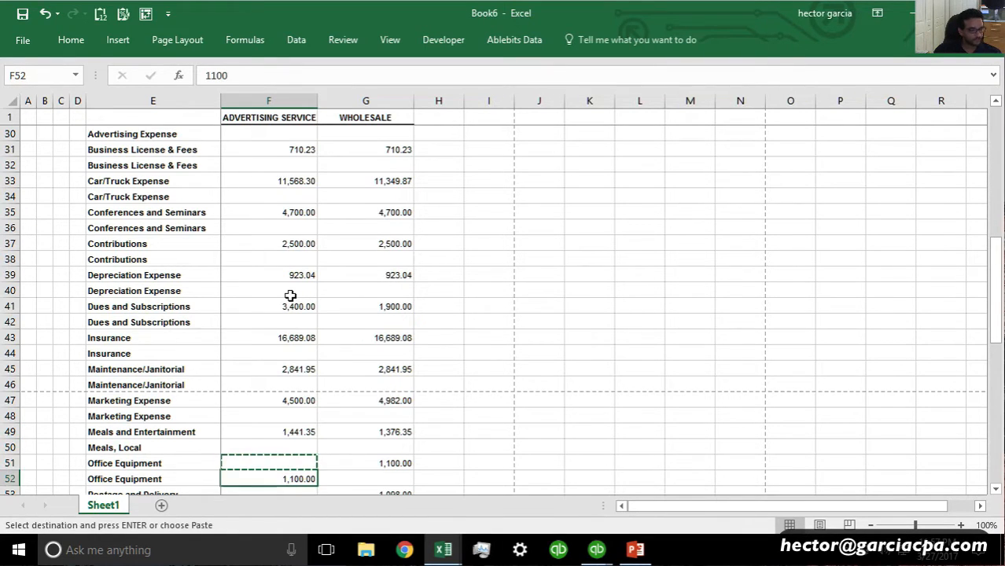
pyautogui.hotkey('ctrl', 'x')
pyautogui.press('Up')
pyautogui.press('Return')
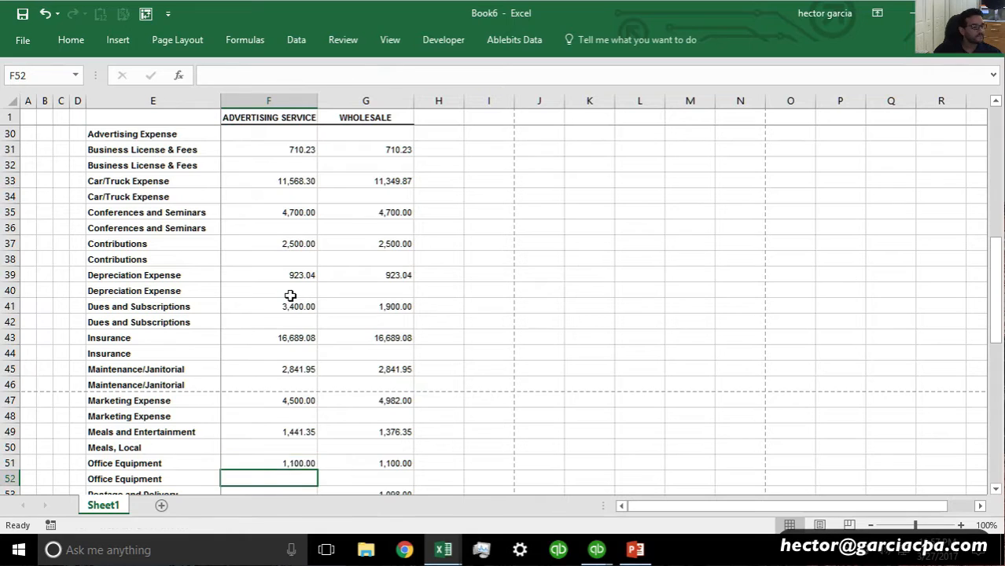
# Move the ADVERTISING SERVICE Postage and Delivery amount from F54 up to F53, leaving F54 empty
pyautogui.press('Down')
pyautogui.press('Down')
pyautogui.press('Down')
pyautogui.press('Up')
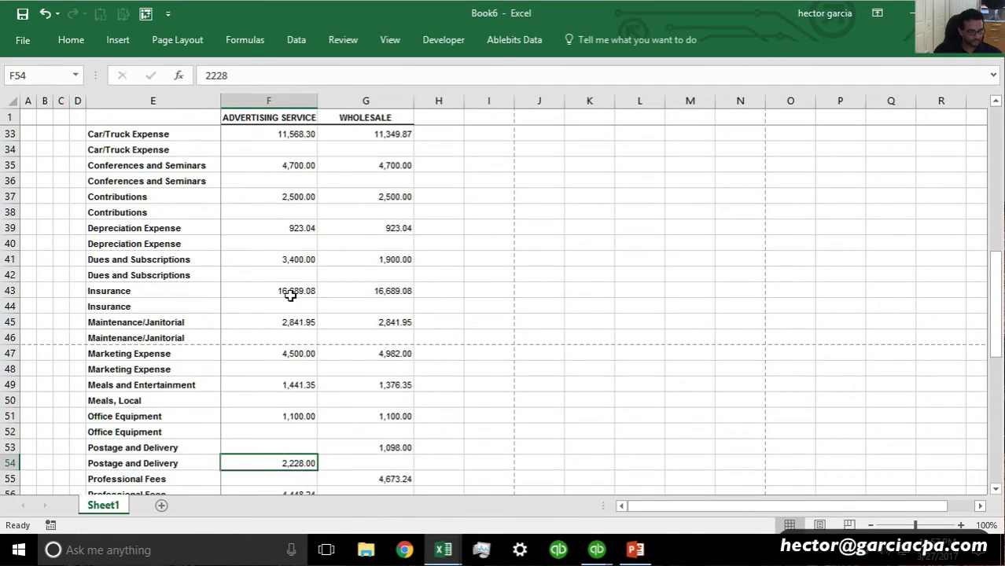
pyautogui.hotkey('ctrl', 'x')
pyautogui.press('Up')
pyautogui.press('Return')
# Move the ADVERTISING SERVICE Professional Fees amount from F56 up to F55, leaving F56 empty
pyautogui.press('Down')
pyautogui.press('Down')
pyautogui.press('Down')
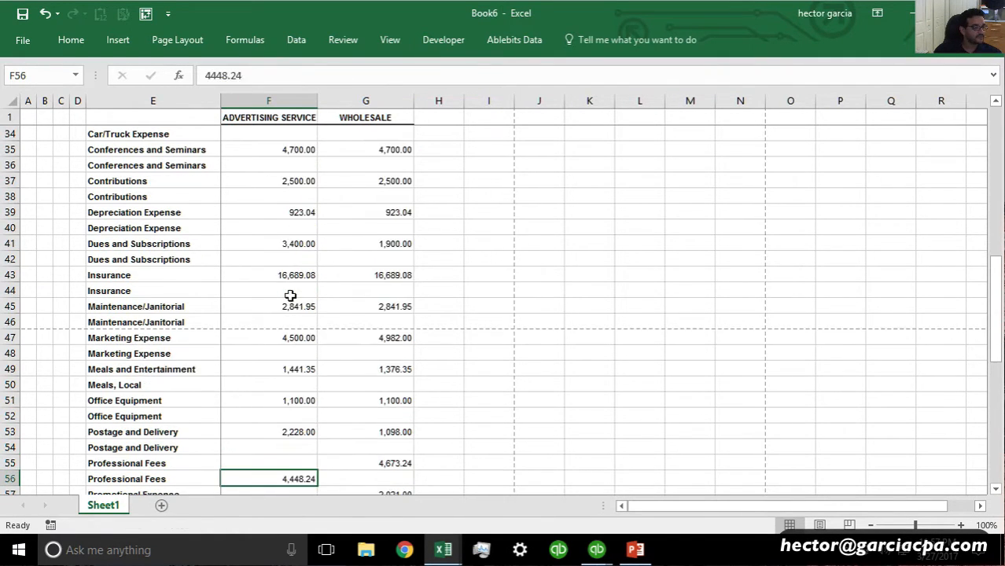
pyautogui.press('Down')
pyautogui.press('Up')
pyautogui.hotkey('ctrl', 'x')
pyautogui.press('Up')
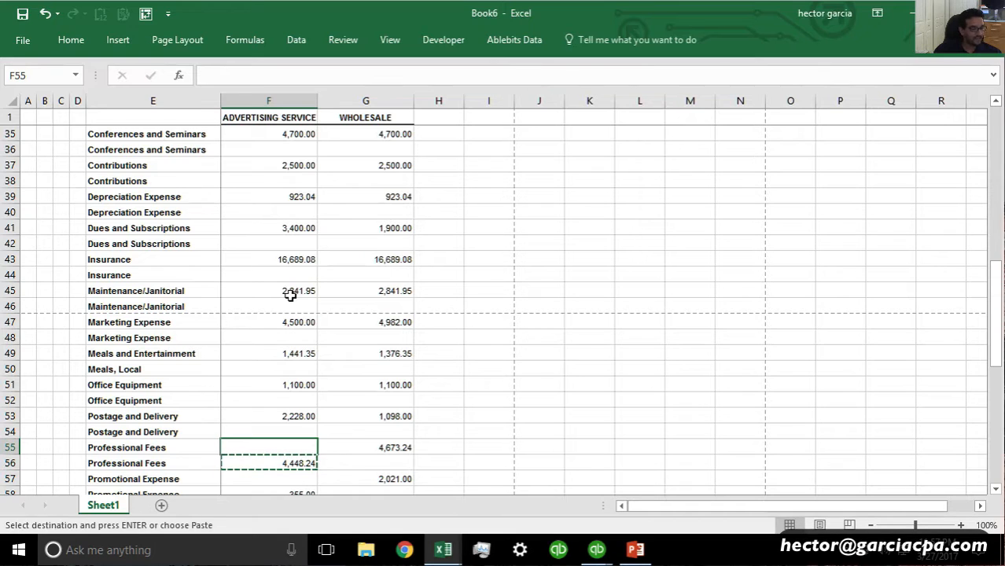
pyautogui.press('Return')
# Move the ADVERTISING SERVICE Promotional Expense amount from F58 up to F57, leaving F58 empty
pyautogui.press('Down')
pyautogui.press('Down')
pyautogui.press('Down')
pyautogui.press('Down')
pyautogui.press('Down')
pyautogui.press('Up')
pyautogui.press('Up')
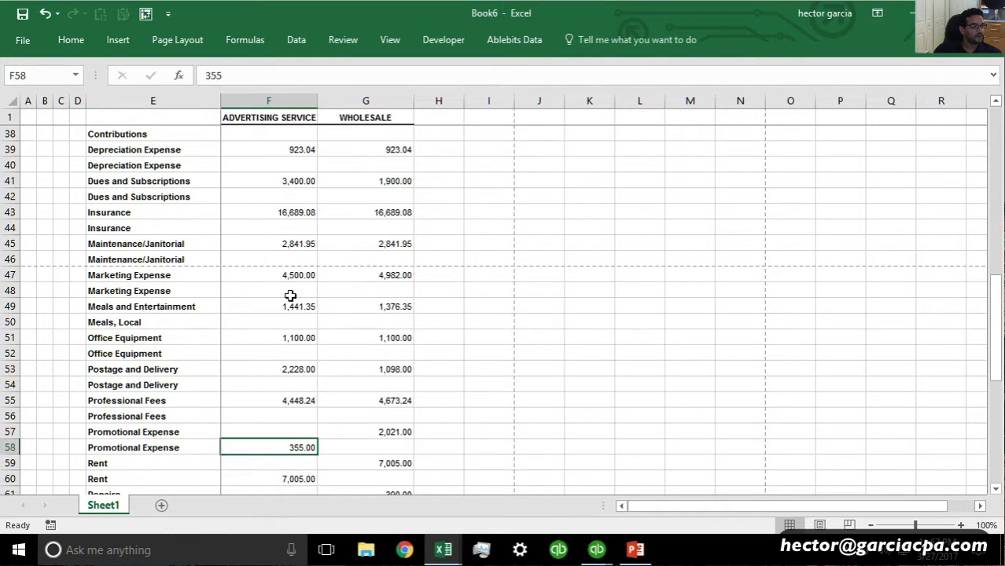
pyautogui.hotkey('ctrl', 'x')
pyautogui.press('Up')
pyautogui.press('Return')
# Move the ADVERTISING SERVICE Rent amount from F60 up to F59, leaving F60 empty
pyautogui.press('Down')
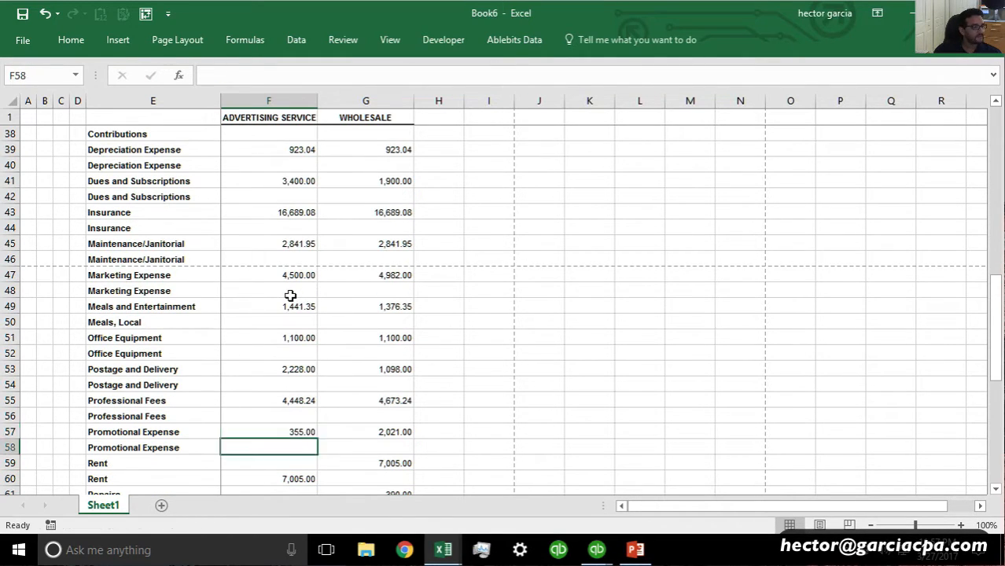
pyautogui.press('Down')
pyautogui.press('Down')
pyautogui.press('Down')
pyautogui.press('Up')
pyautogui.hotkey('ctrl', 'x')
pyautogui.press('Up')
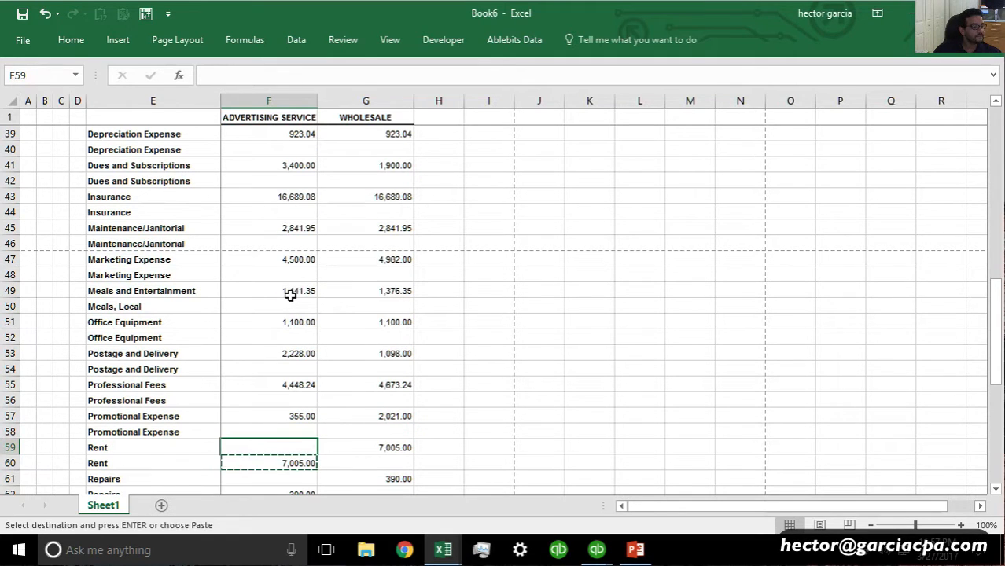
pyautogui.press('Return')
# Move the ADVERTISING SERVICE Repairs amount from F62 up to F61, leaving F62 empty
pyautogui.press('Down')
pyautogui.press('Down')
pyautogui.press('Down')
pyautogui.press('Down')
pyautogui.press('Down')
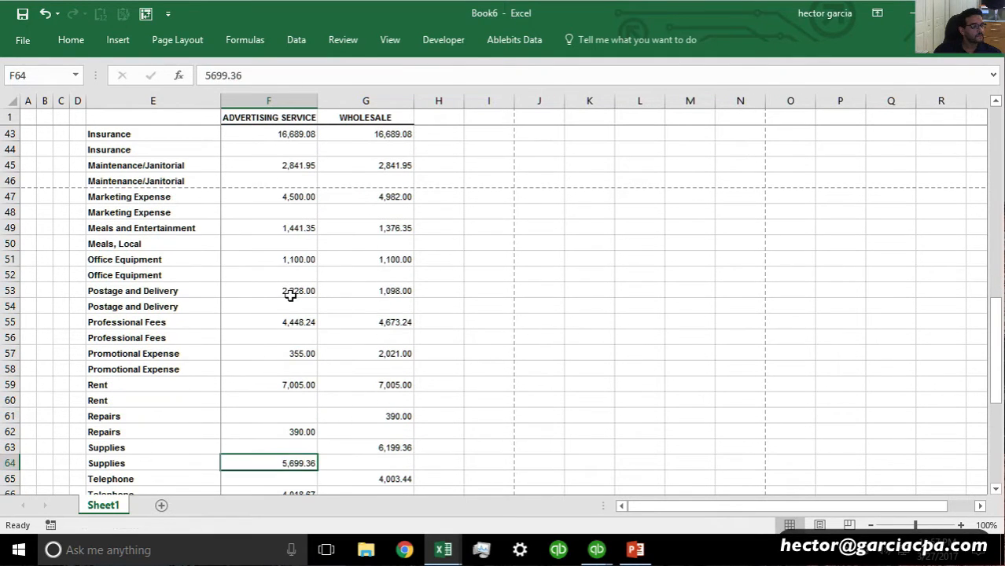
pyautogui.press('Up')
pyautogui.press('Up')
pyautogui.press('Up')
pyautogui.press('Down')
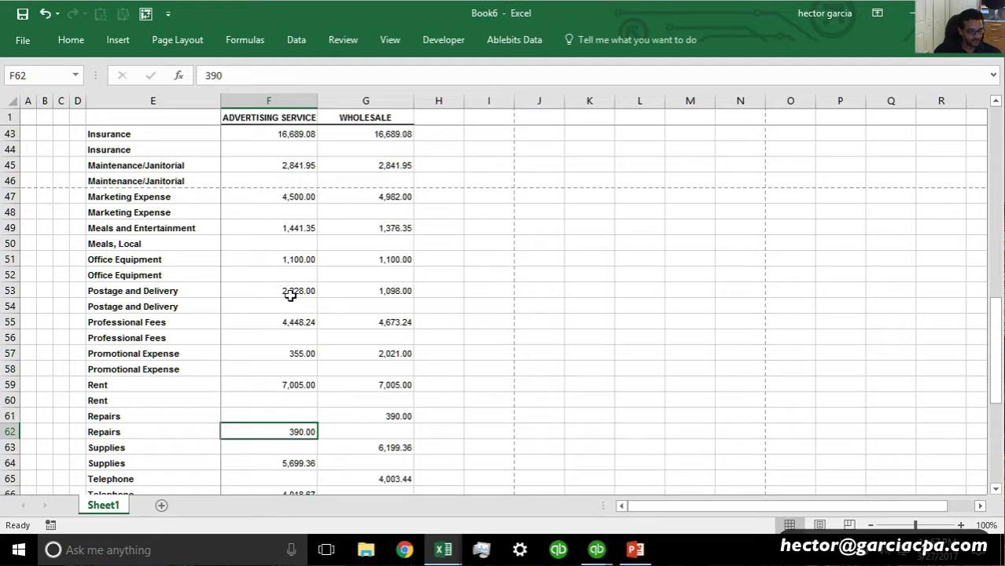
pyautogui.hotkey('ctrl', 'x')
pyautogui.press('Up')
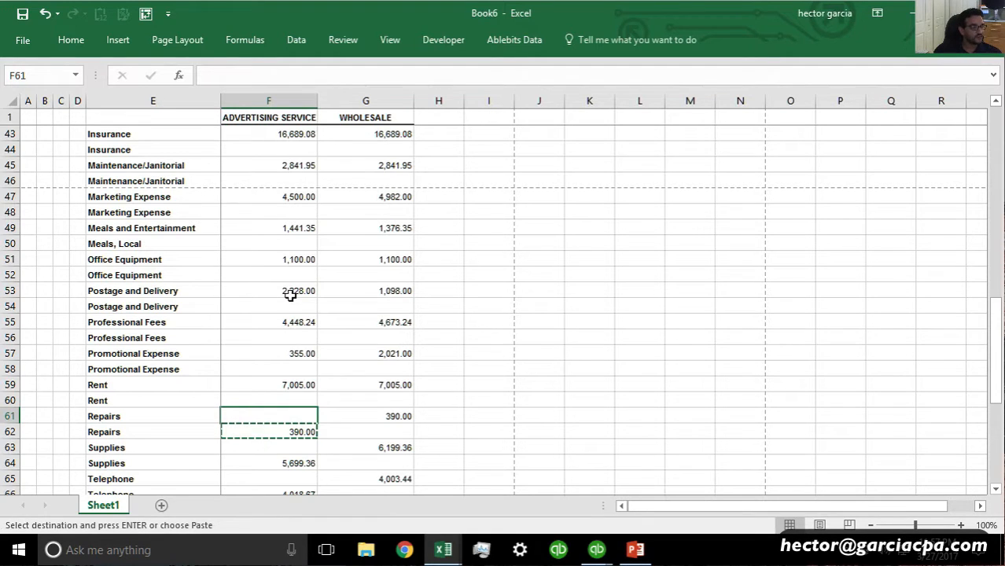
pyautogui.press('Return')
# Move the ADVERTISING SERVICE Supplies amount from F64 up to F63, leaving F64 empty
pyautogui.press('Down')
pyautogui.press('Down')
pyautogui.press('Down')
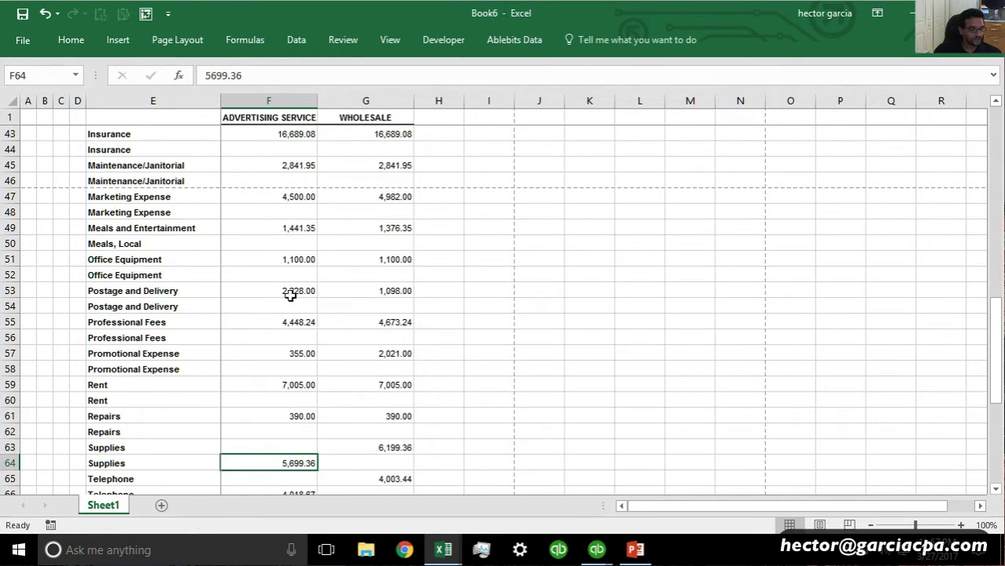
pyautogui.hotkey('ctrl', 'x')
pyautogui.press('Up')
pyautogui.press('Return')
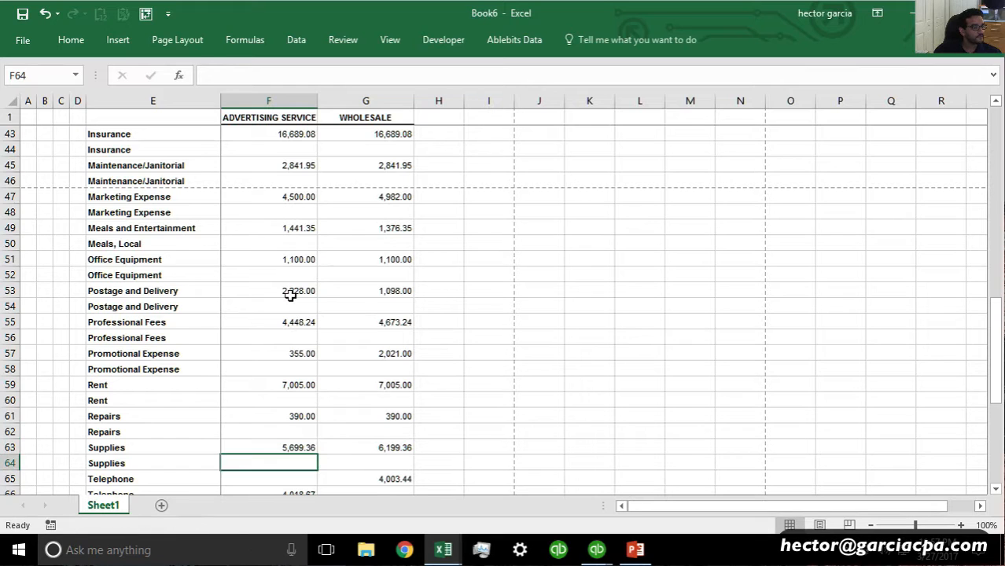
# Move the ADVERTISING SERVICE Telephone amount from F66 up to F65, leaving F66 empty
pyautogui.press('Down')
pyautogui.press('Down')
pyautogui.press('Up')
pyautogui.press('Down')
pyautogui.hotkey('ctrl', 'x')
pyautogui.press('Up')
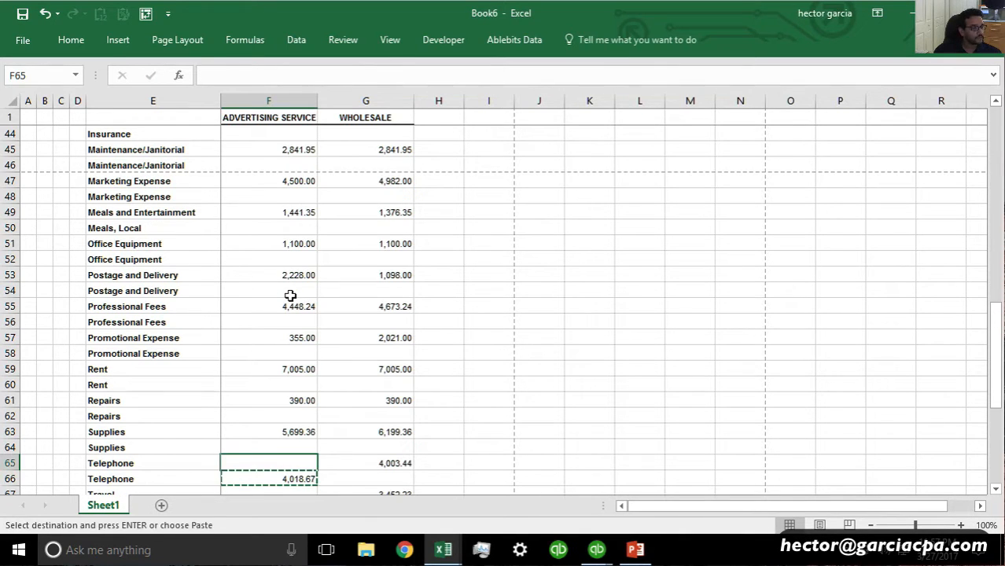
pyautogui.press('Return')
# Move the ADVERTISING SERVICE Travel amount from F68 up to F67, leaving F68 empty
pyautogui.press('Down')
pyautogui.press('Down')
pyautogui.press('Down')
pyautogui.press('Up')
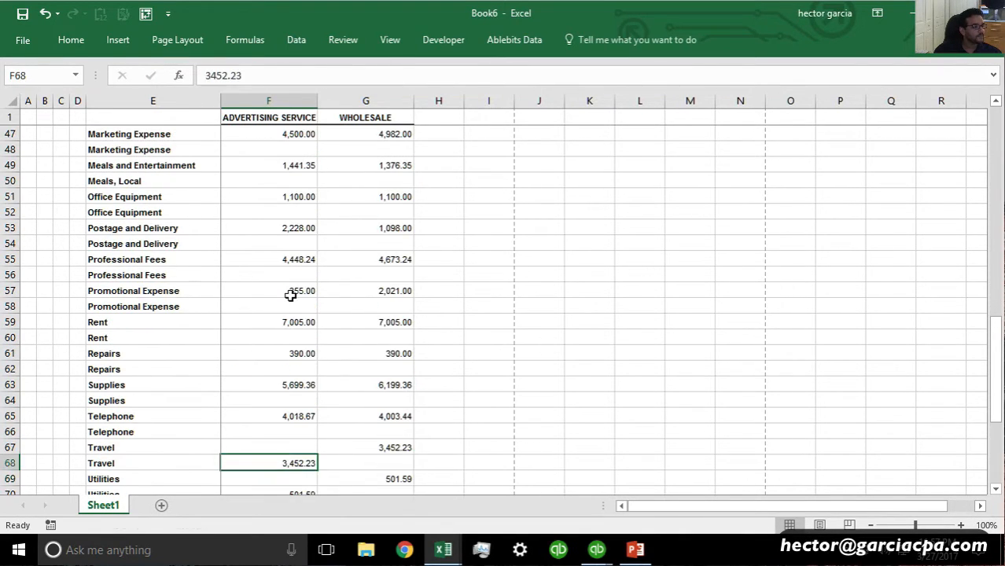
pyautogui.hotkey('ctrl', 'x')
pyautogui.press('Up')
pyautogui.press('Return')
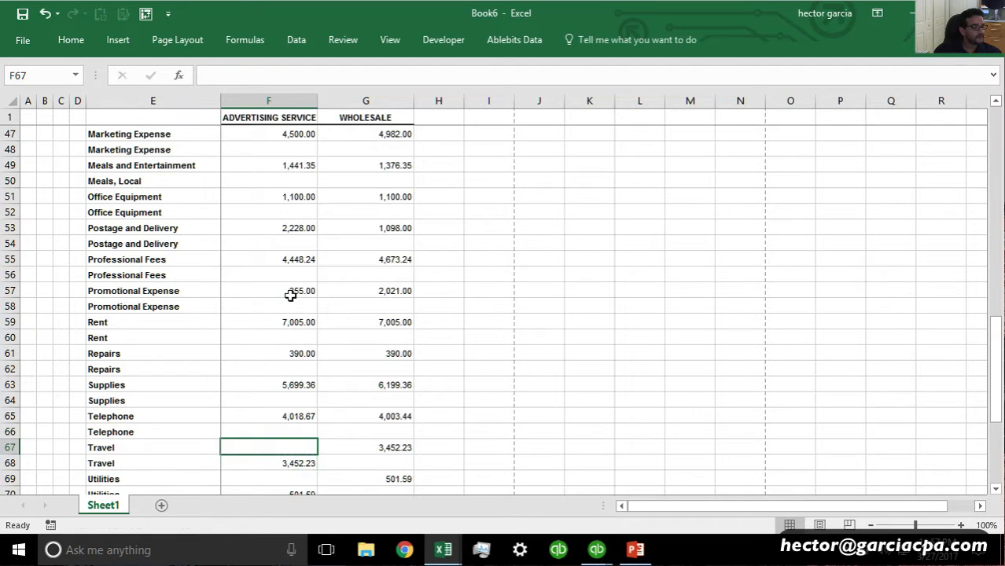
# Move the ADVERTISING SERVICE Utilities amount from F70 up to F69, leaving F70 empty
pyautogui.press('Down')
pyautogui.press('Down')
pyautogui.press('Down')
pyautogui.press('Down')
pyautogui.press('Up')
pyautogui.hotkey('ctrl', 'x')
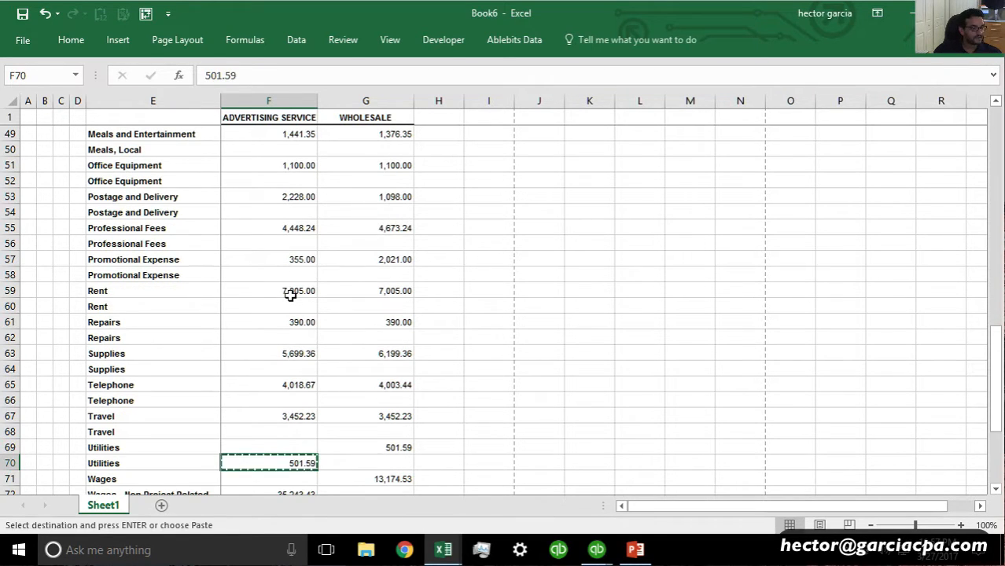
pyautogui.press('Up')
pyautogui.press('Return')
# Move the ADVERTISING SERVICE Wages - Non Project Related amount from F72 up to F71 in the Wages row
pyautogui.press('Down')
pyautogui.press('Down')
pyautogui.press('Down')
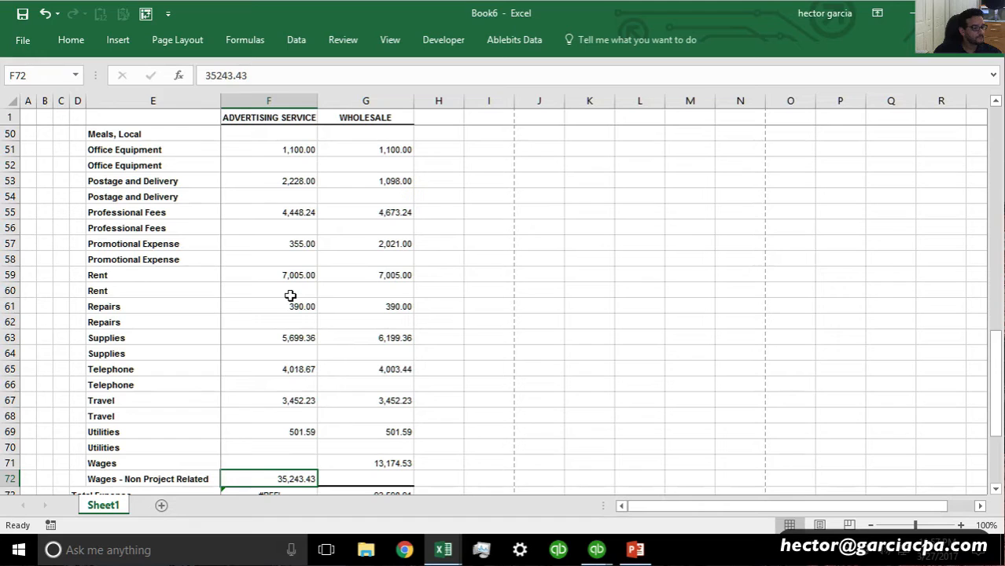
pyautogui.hotkey('ctrl', 'x')
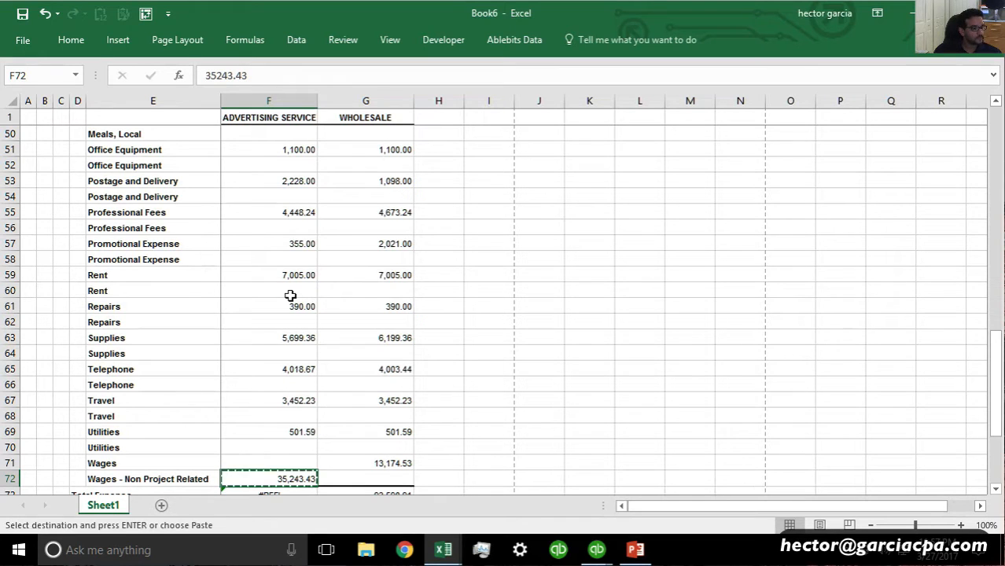
pyautogui.press('Up')
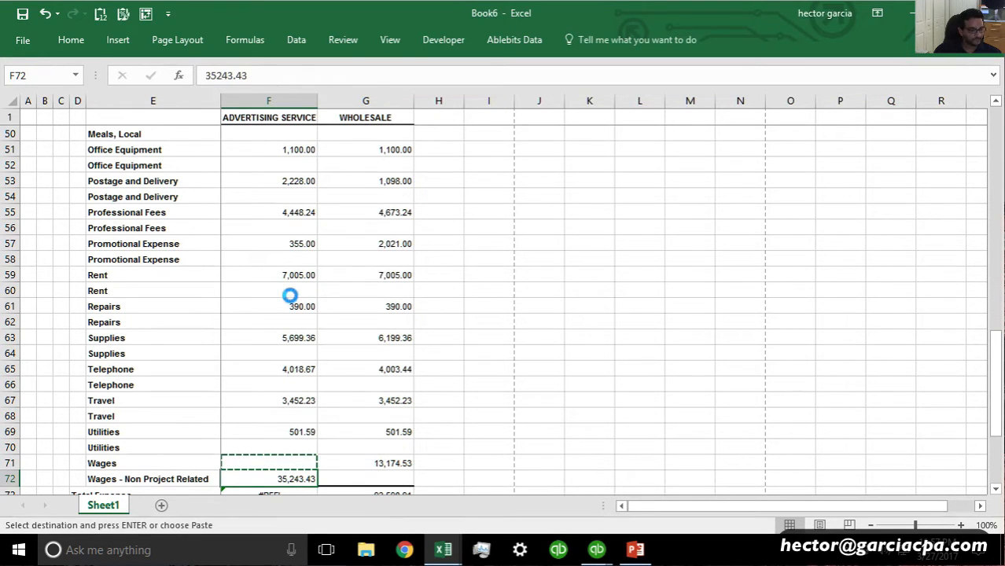
pyautogui.press('Up')
pyautogui.press('Return')
pyautogui.press('Down')
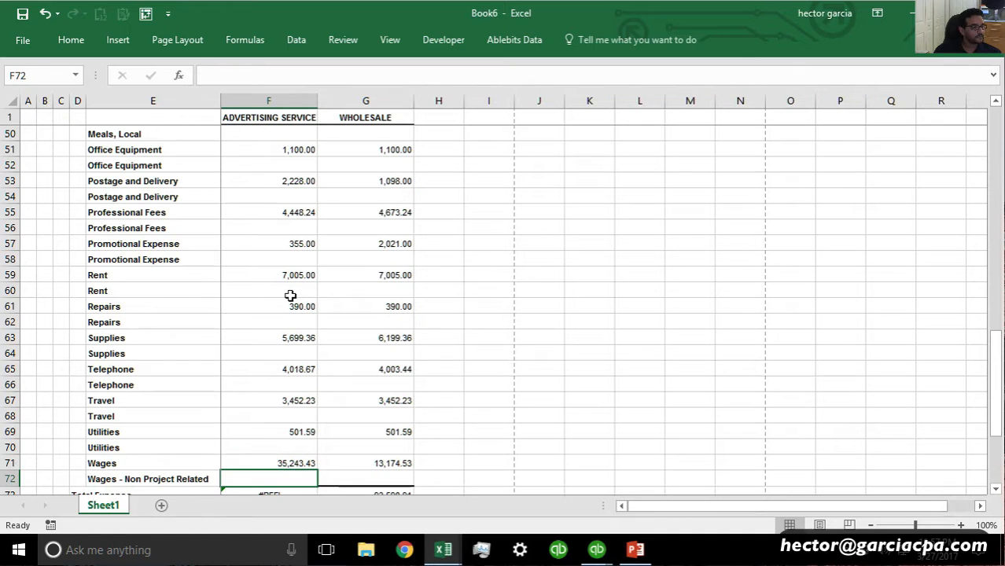
# Sort the expense rows E29:G72 by the values in Column F, smallest to largest
pyautogui.scroll(11, 306, 335)
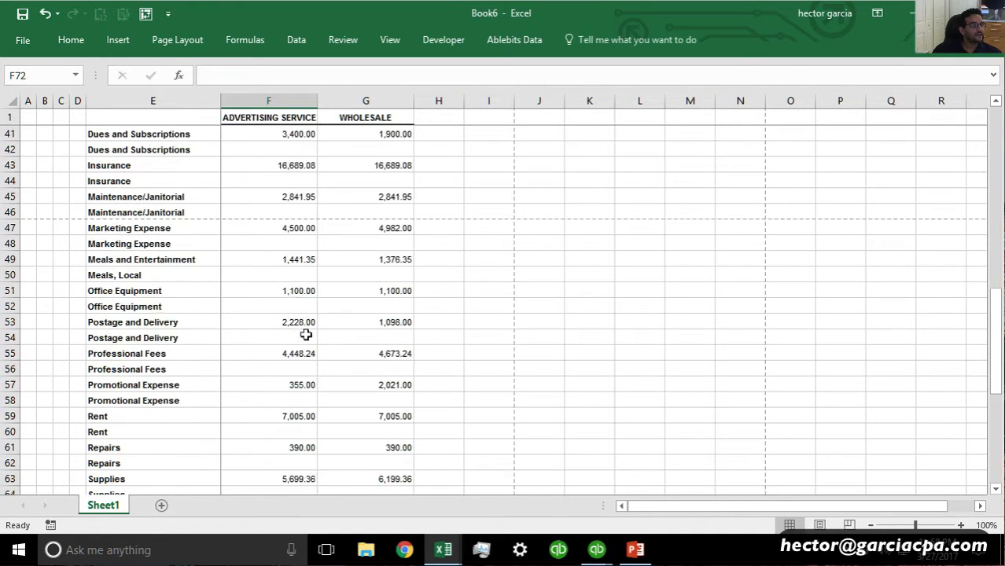
pyautogui.scroll(-16, 306, 335)
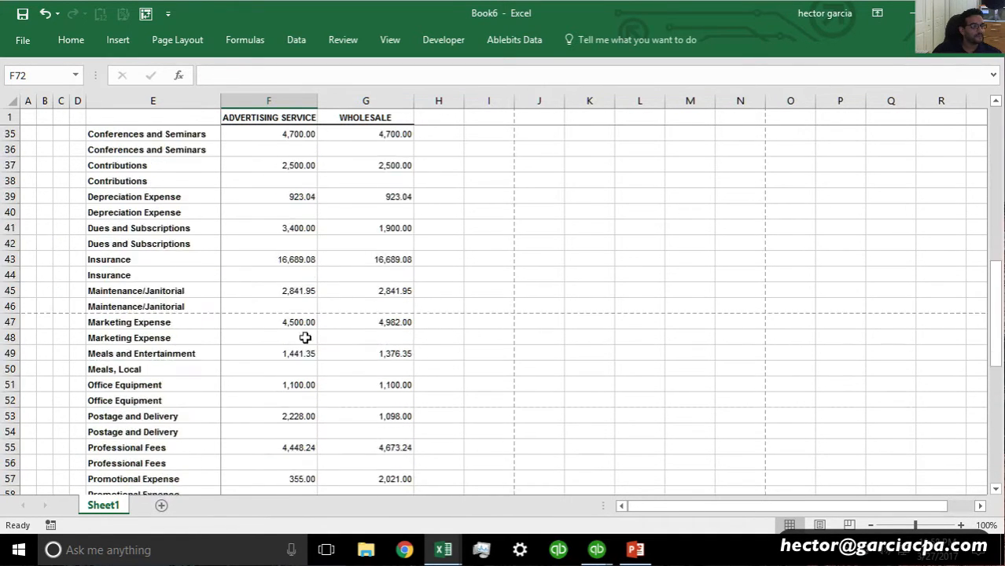
pyautogui.scroll(1, 310, 333)
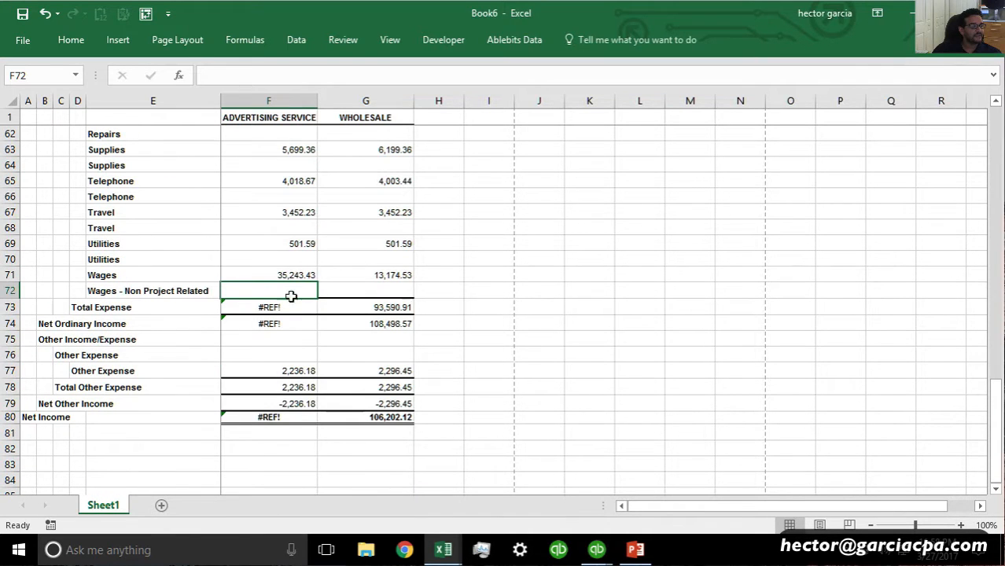
pyautogui.moveTo(373, 289); pyautogui.dragTo(139, 292)
pyautogui.click(292, 45)
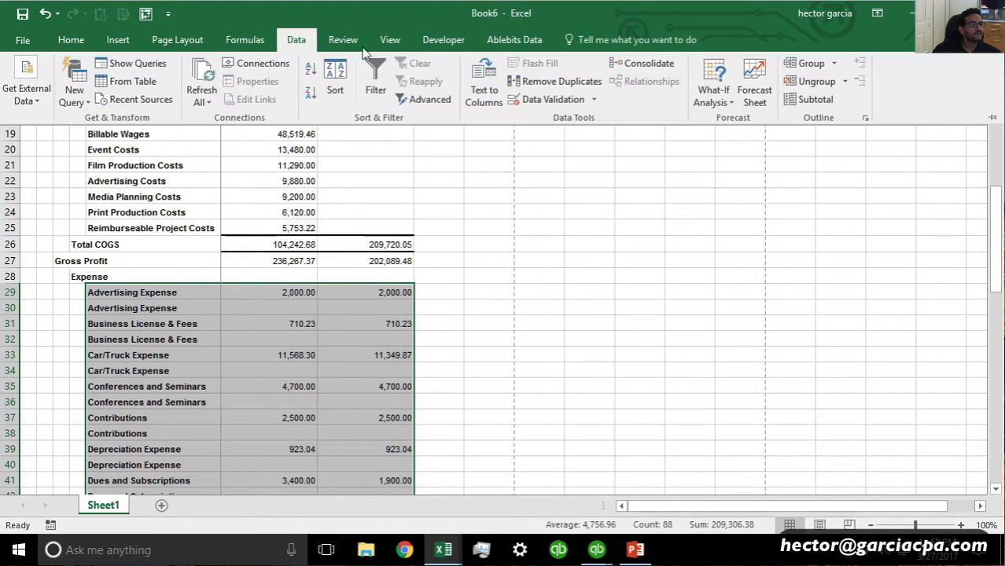
pyautogui.click(339, 83)
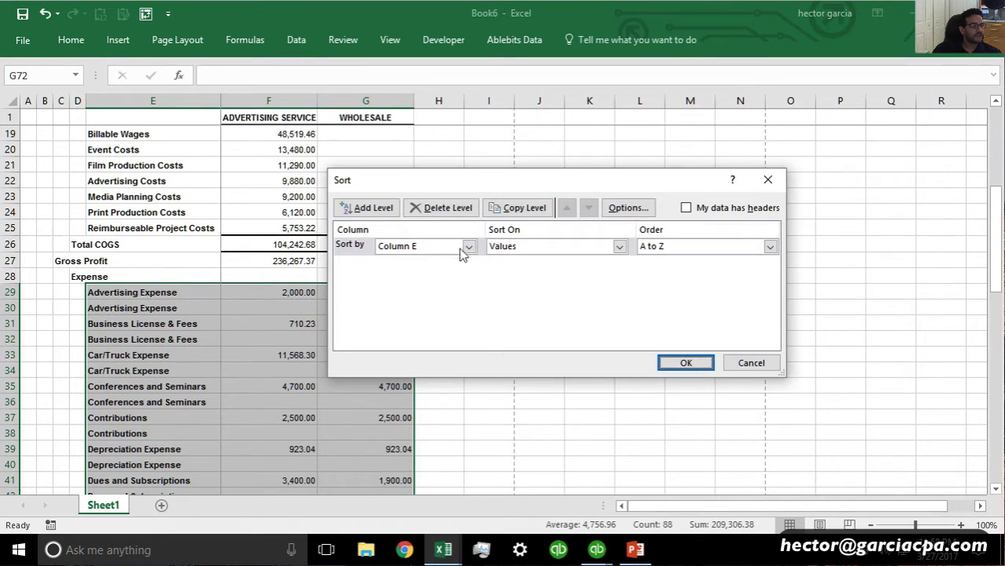
pyautogui.click(468, 247)
pyautogui.click(439, 269)
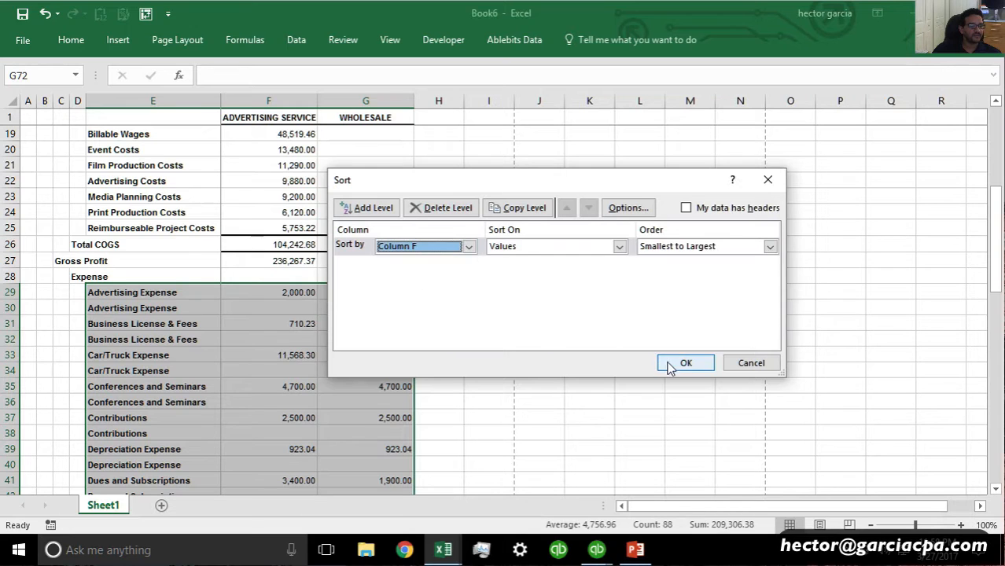
pyautogui.click(685, 362)
pyautogui.click(386, 354)
# Delete rows 51 to 72, the duplicate expense accounts without amounts, above Total Expense
pyautogui.scroll(-6, 321, 374)
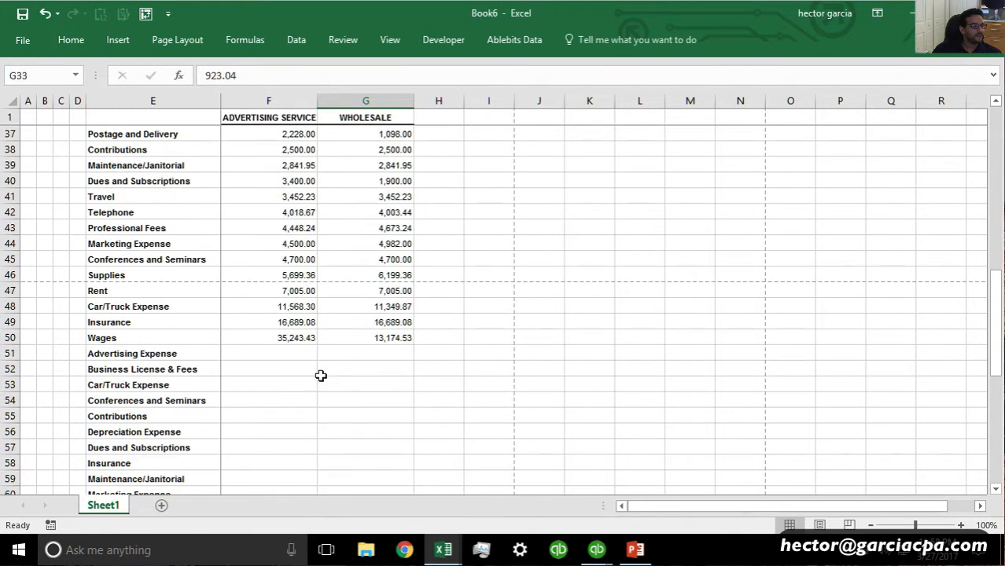
pyautogui.click(11, 353)
pyautogui.scroll(-3, 125, 365)
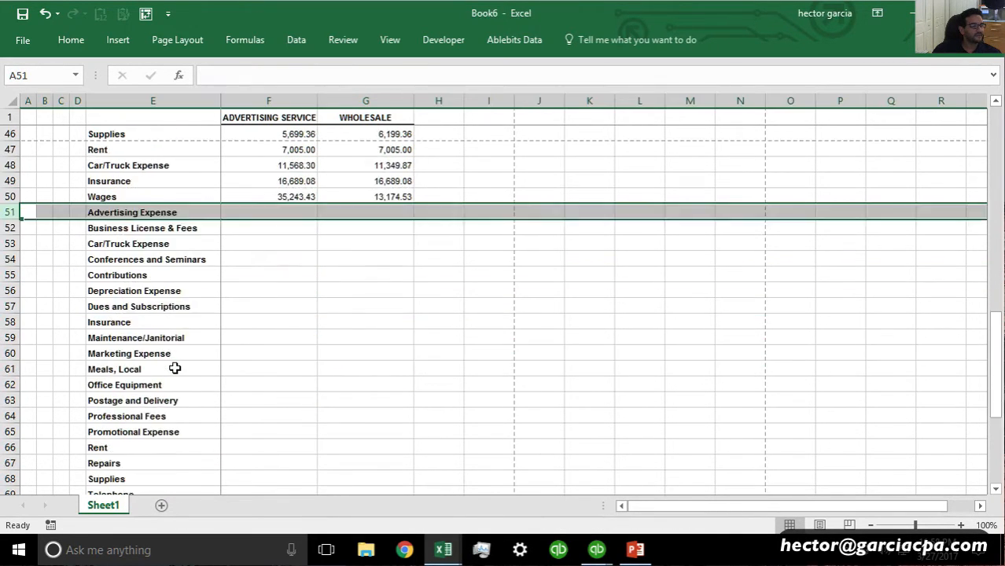
pyautogui.scroll(-2, 175, 368)
pyautogui.keyDown('shift'); pyautogui.click(11, 448); pyautogui.keyUp('shift')
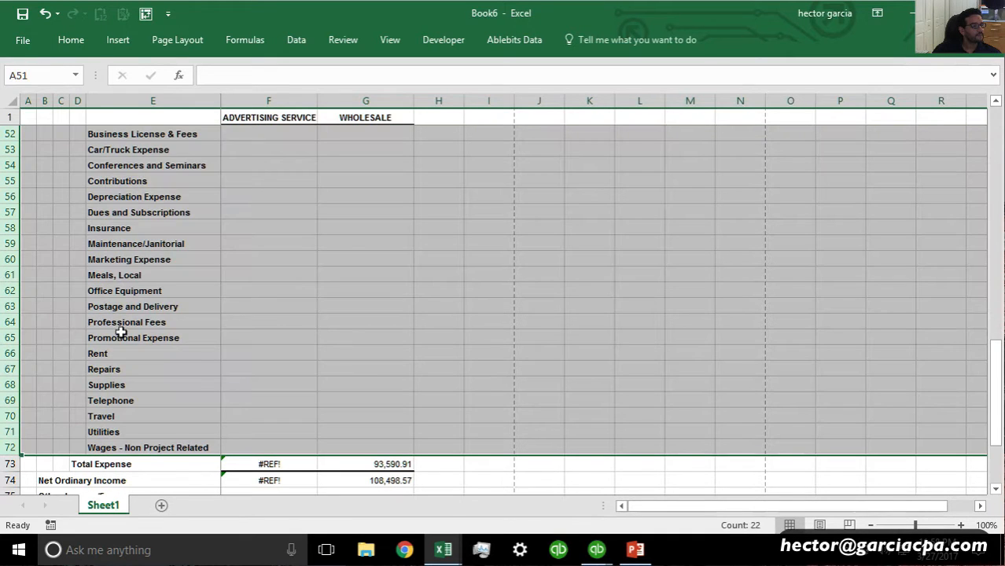
pyautogui.rightClick(120, 332)
pyautogui.click(161, 224)
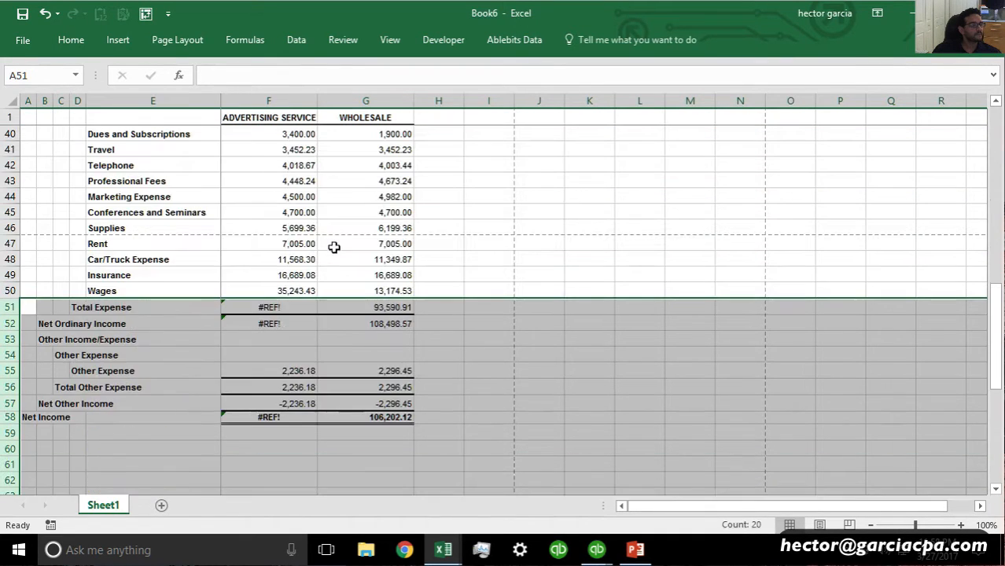
pyautogui.click(305, 245)
# Replace the broken ADVERTISING SERVICE Total Expense formula in F51 with a SUM of F29:F50
pyautogui.click(272, 303)
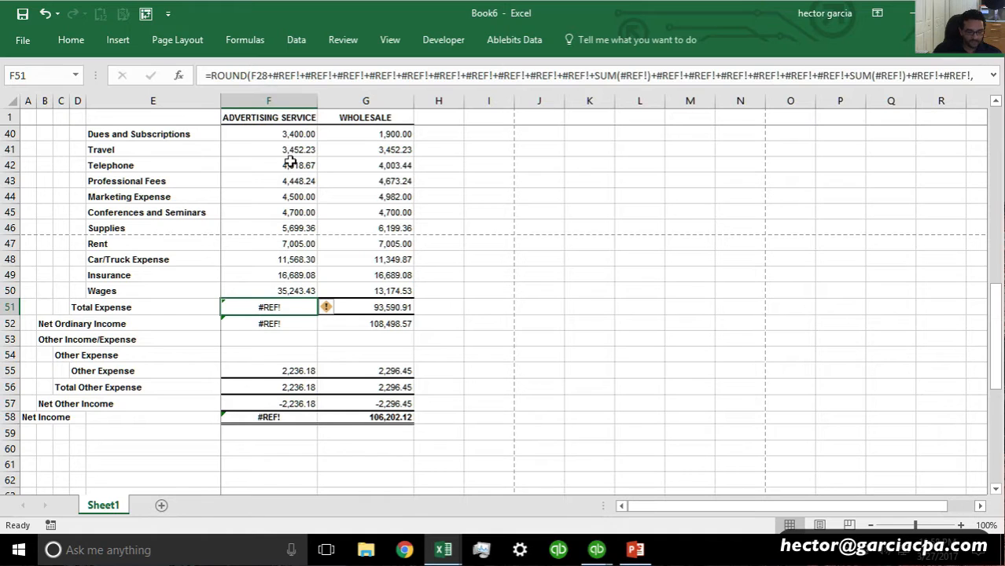
pyautogui.write('=sum(')
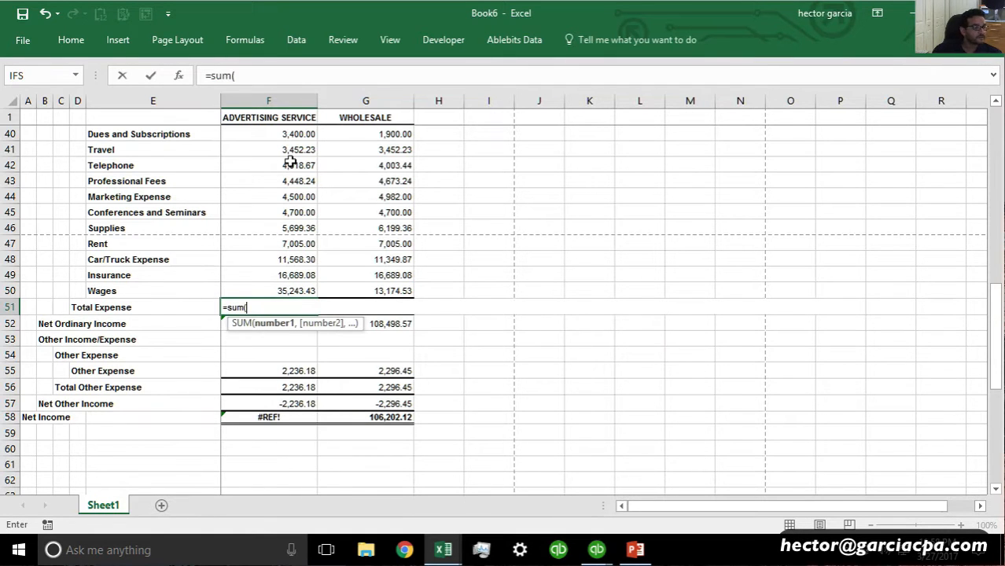
pyautogui.moveTo(282, 287); pyautogui.dragTo(294, 338)
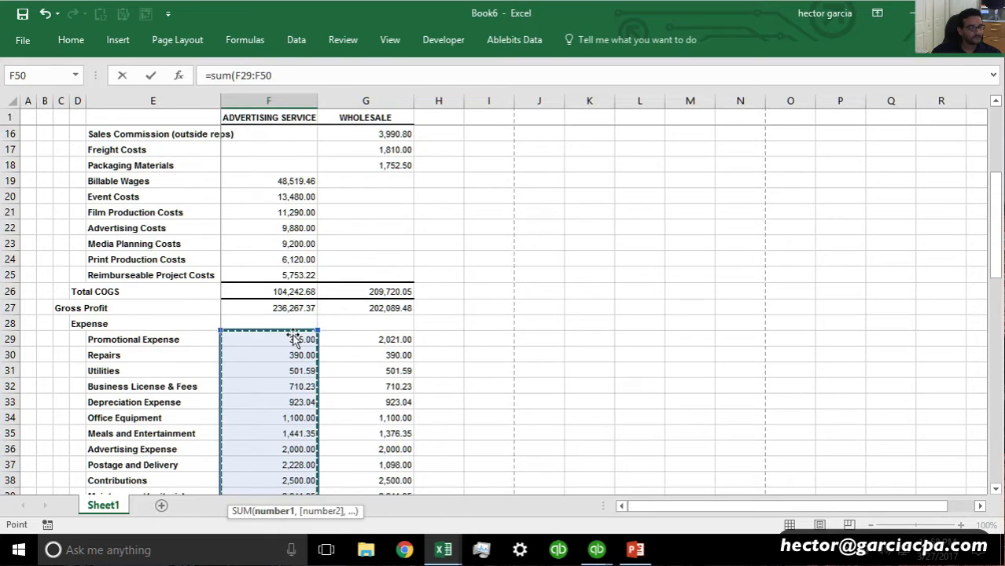
pyautogui.press('Return')
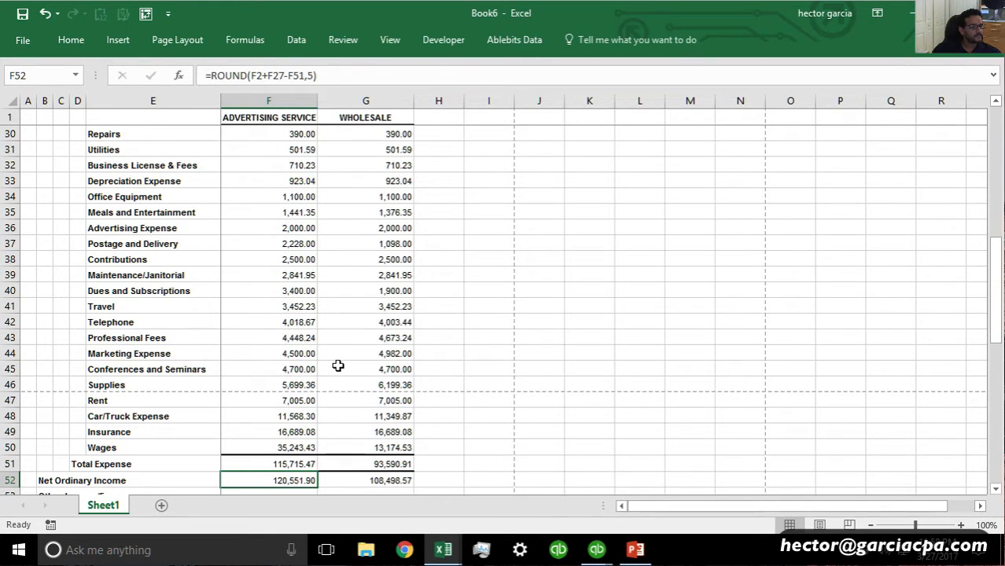
# Sort the expense rows E29:G50 alphabetically by the account names in Column E
pyautogui.click(344, 403)
pyautogui.scroll(-1, 312, 408)
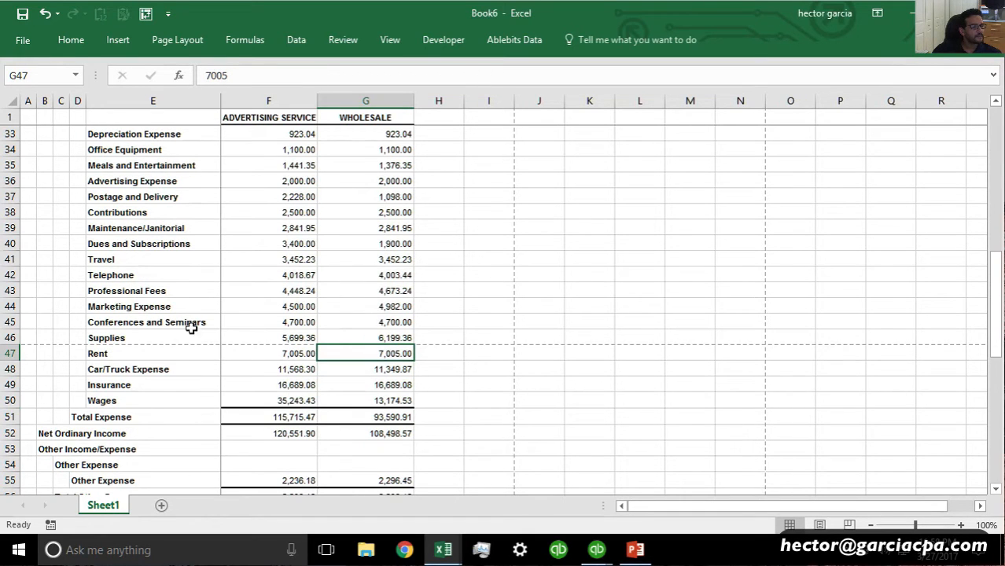
pyautogui.scroll(2, 274, 278)
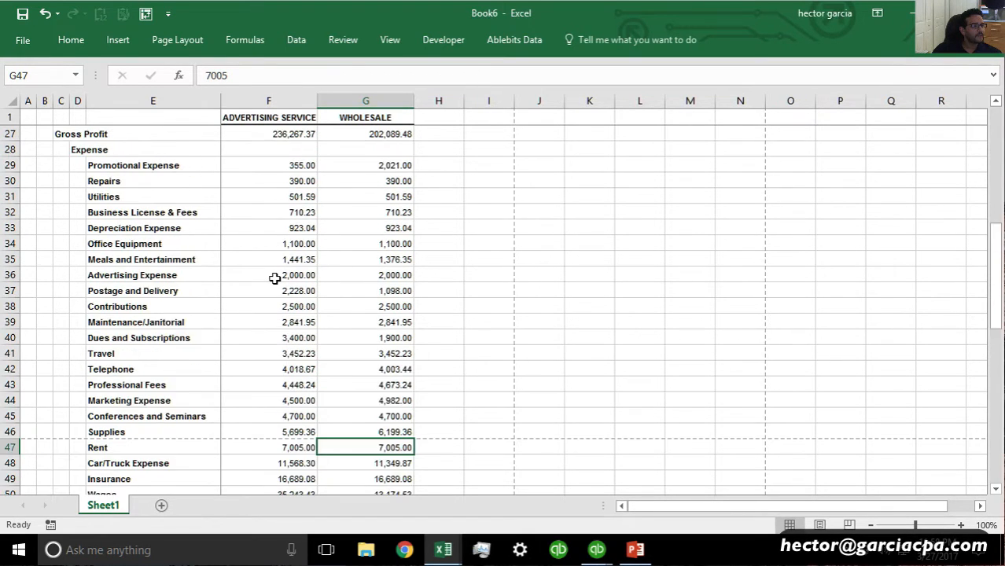
pyautogui.scroll(-1, 274, 278)
pyautogui.moveTo(375, 446); pyautogui.dragTo(138, 245)
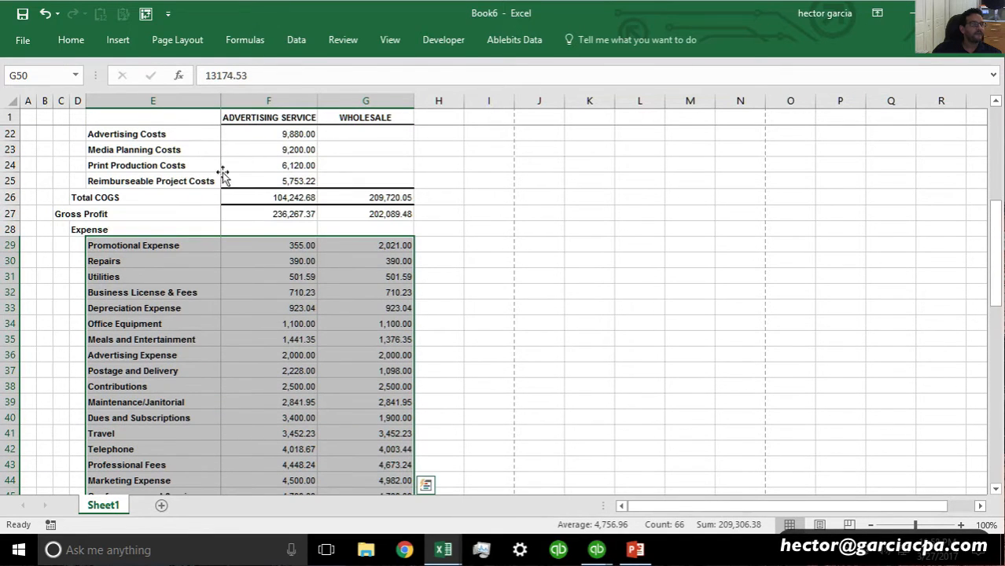
pyautogui.click(298, 45)
pyautogui.click(334, 86)
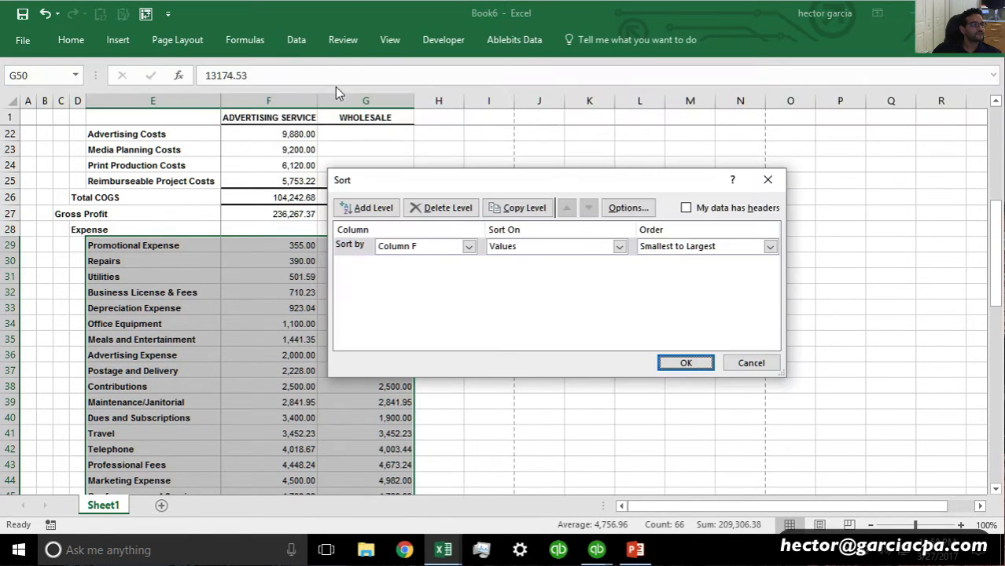
pyautogui.click(468, 247)
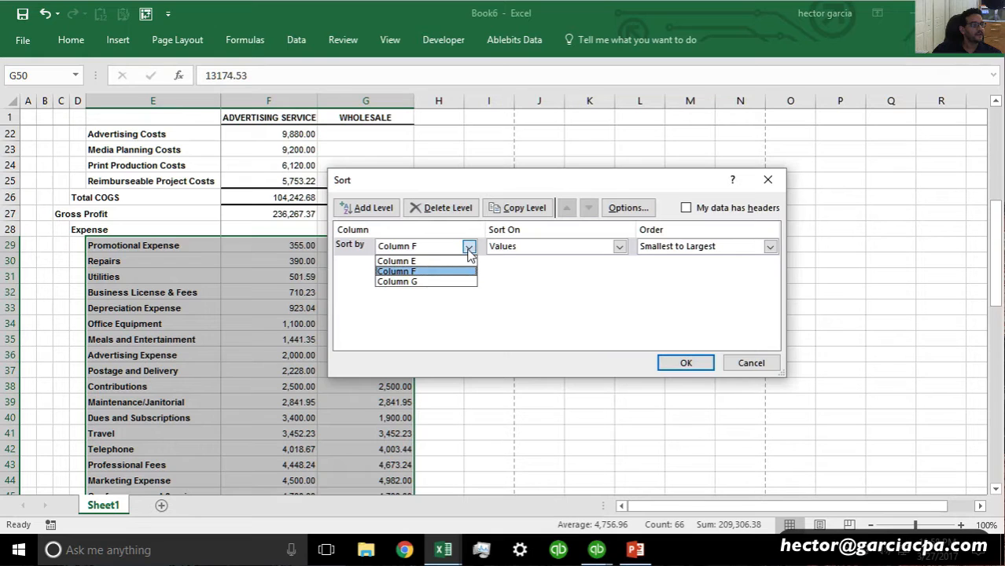
pyautogui.click(429, 261)
pyautogui.click(681, 365)
pyautogui.click(306, 346)
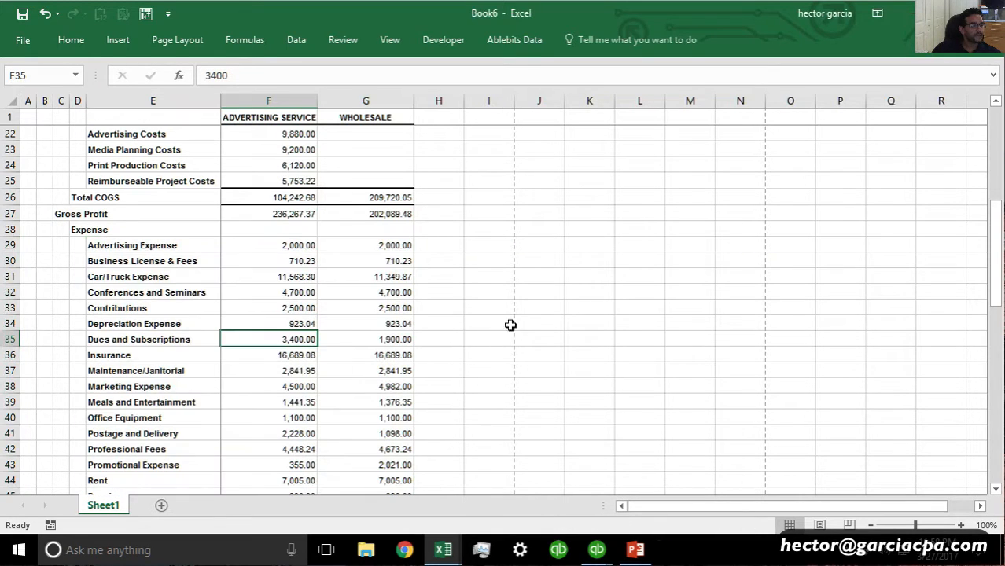
# Narrow the empty column H into a thin spacer beside the WHOLESALE column
pyautogui.scroll(1, 452, 346)
pyautogui.scroll(-3, 452, 350)
pyautogui.scroll(-4, 452, 349)
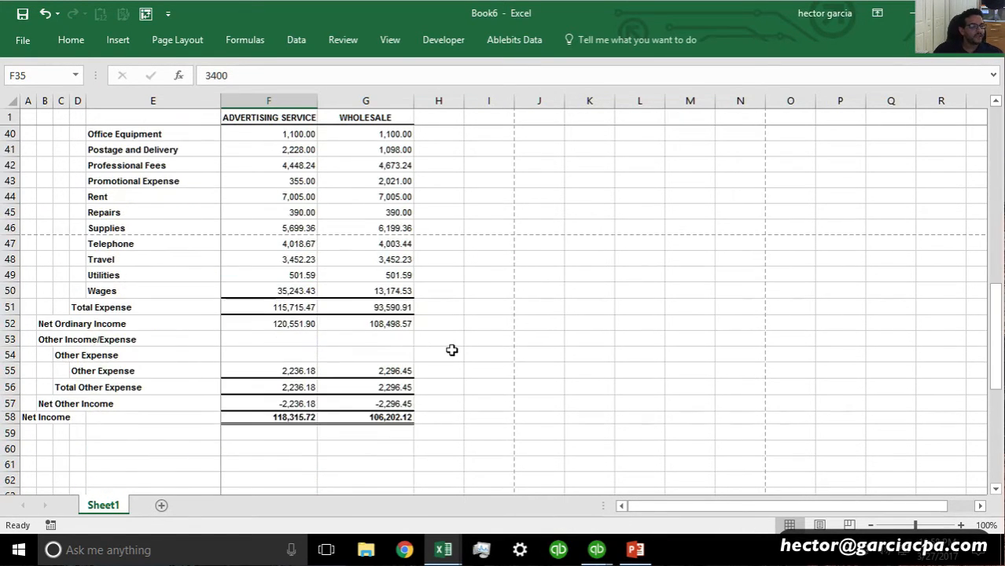
pyautogui.scroll(13, 455, 338)
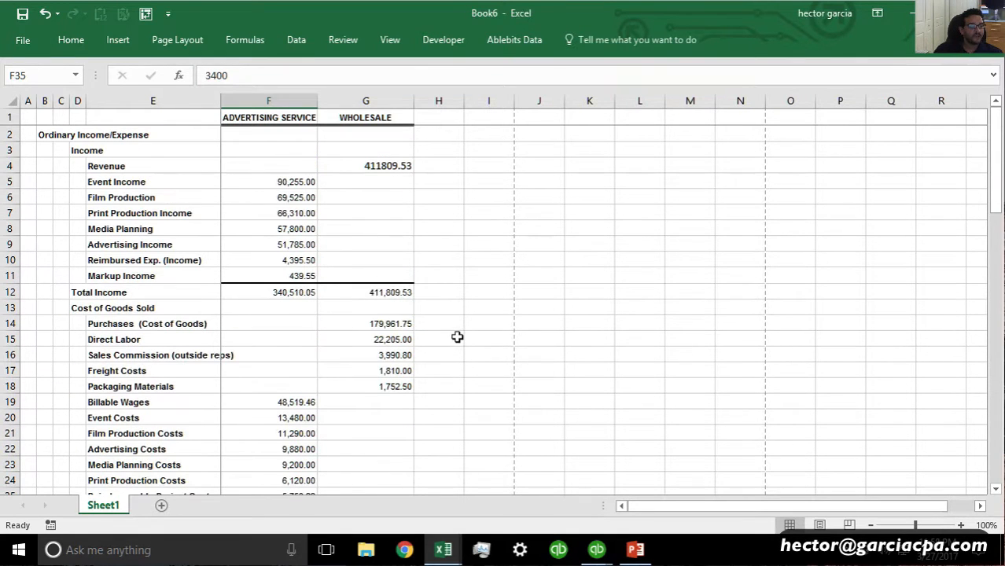
pyautogui.moveTo(464, 103); pyautogui.dragTo(441, 118)
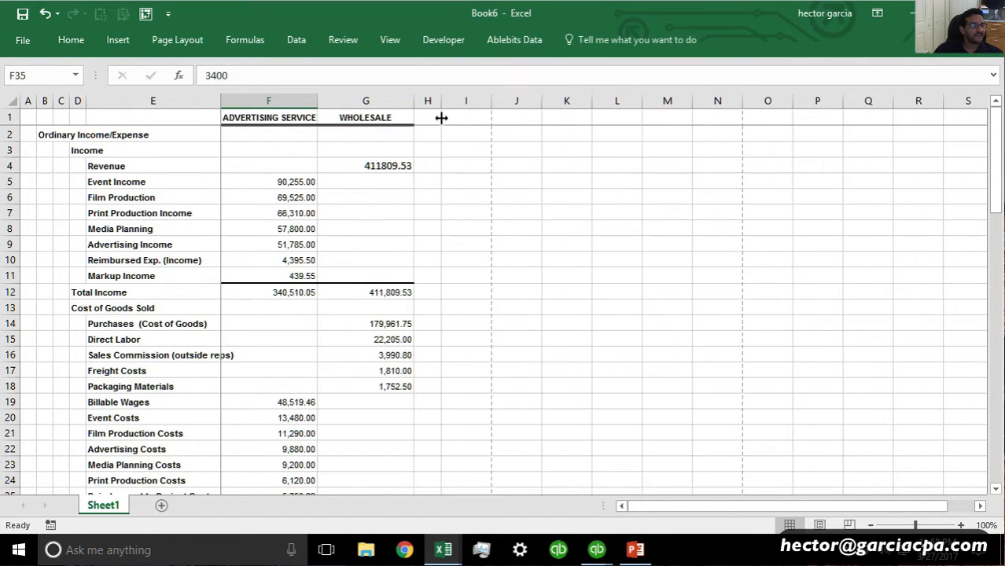
# Enter the combined Total Income formula =F12+G12 in I12
pyautogui.click(469, 294)
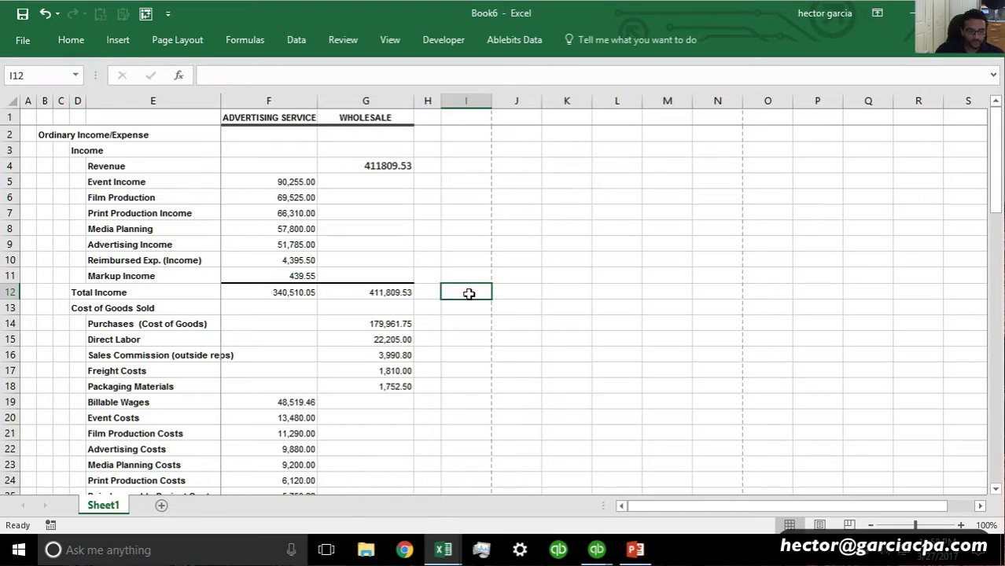
pyautogui.write('=')
pyautogui.click(275, 292)
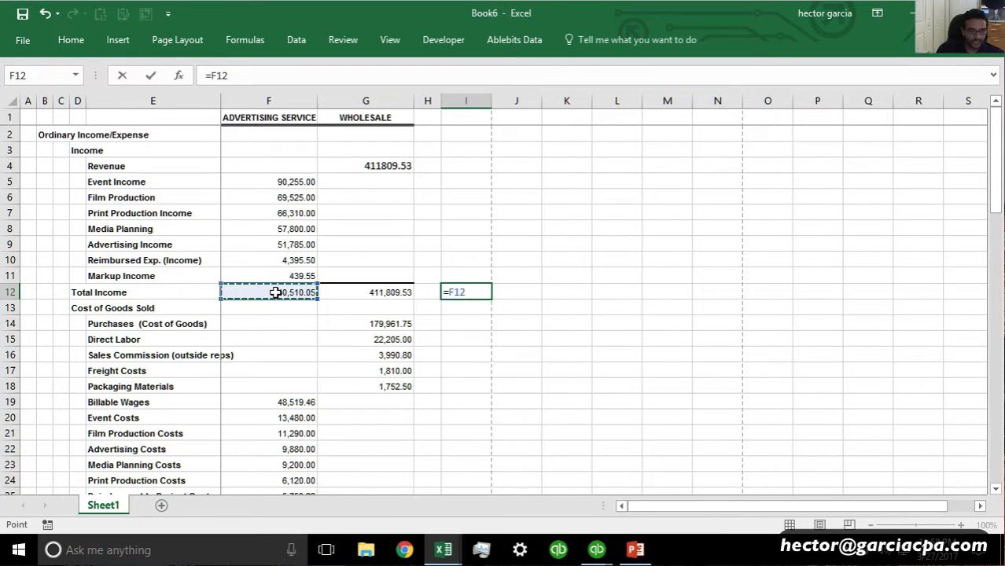
pyautogui.write('+')
pyautogui.click(367, 294)
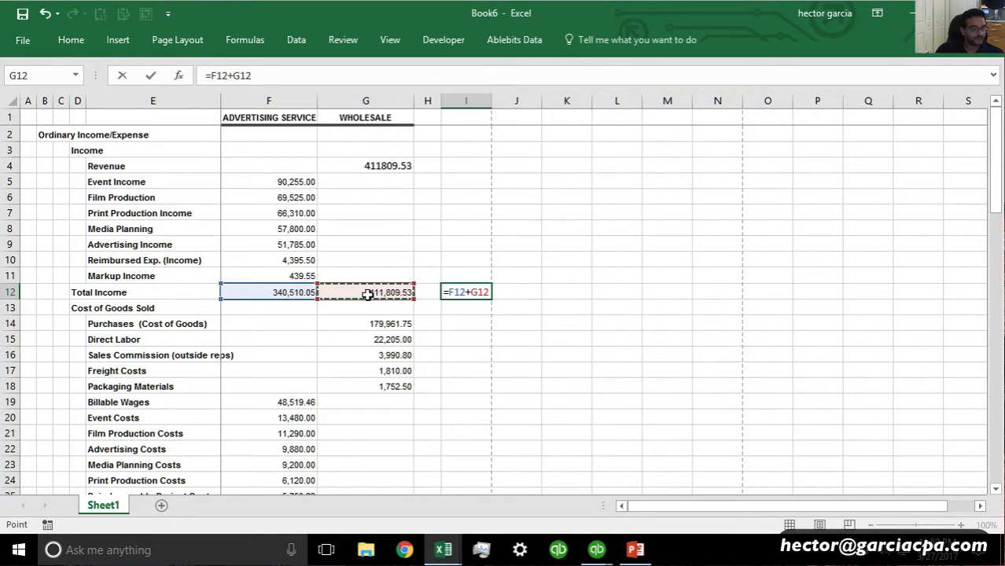
pyautogui.press('Return')
pyautogui.click(475, 290)
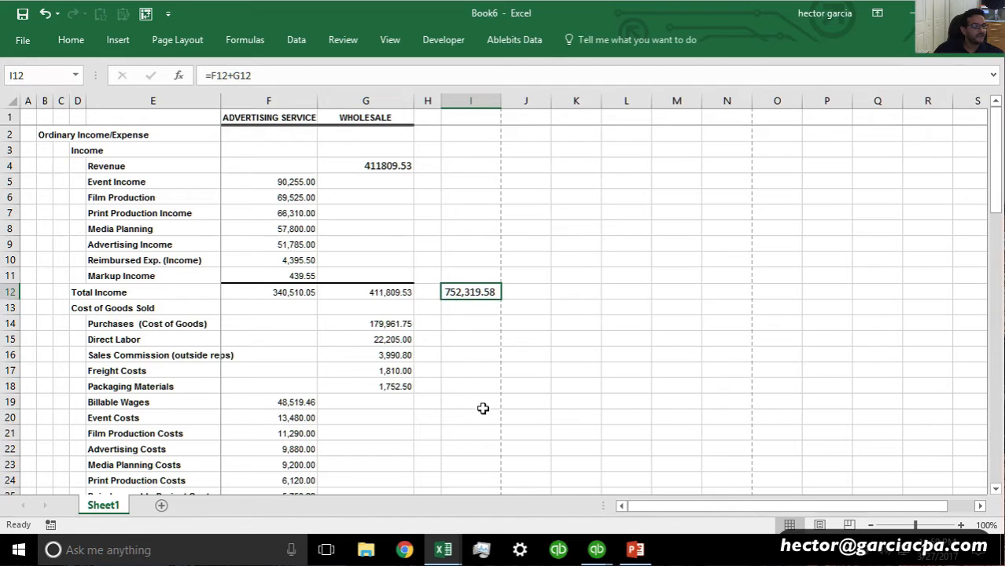
# Enter the combined Total COGS formula =F26+G26 in I26
pyautogui.scroll(-3, 483, 408)
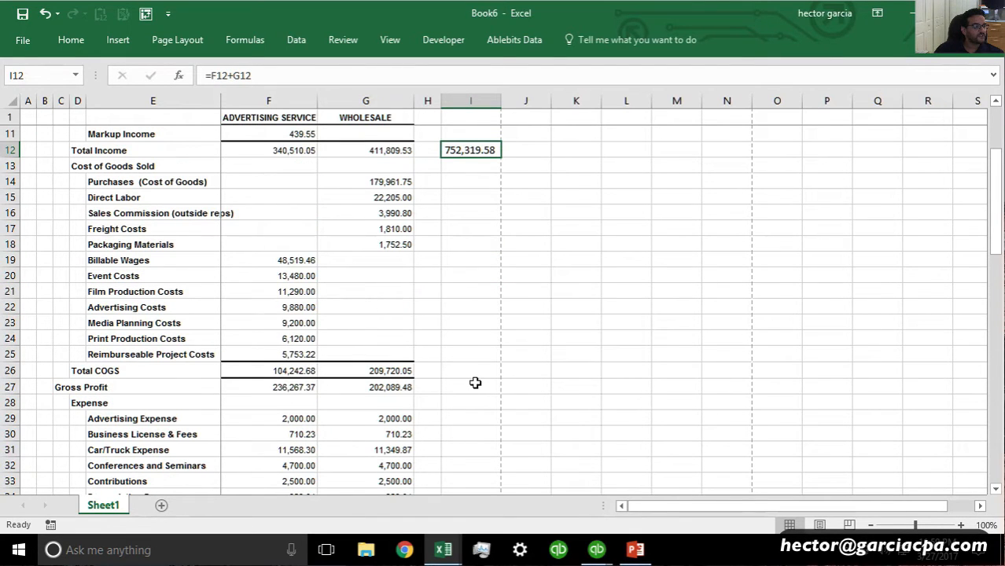
pyautogui.click(476, 372)
pyautogui.write('=')
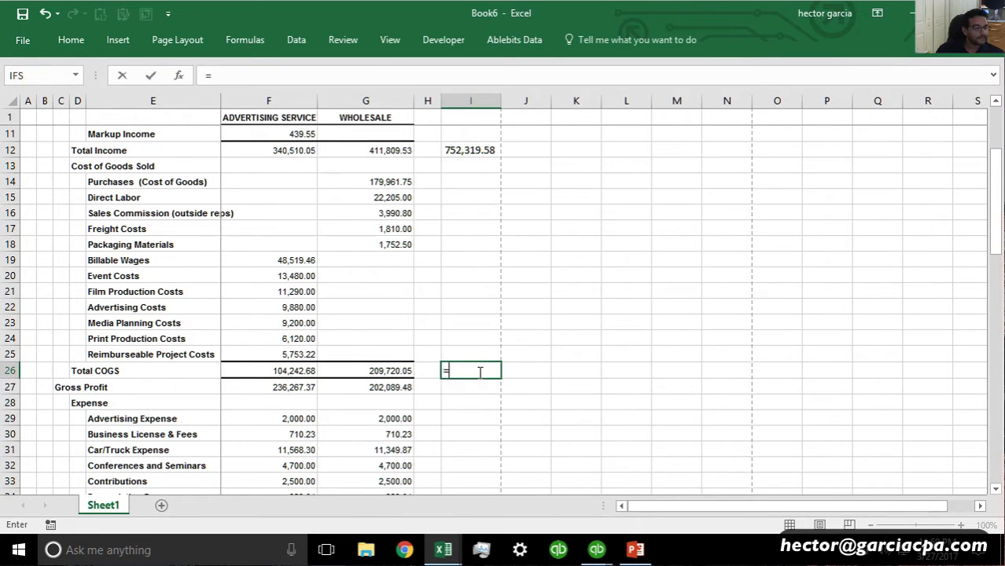
pyautogui.click(279, 371)
pyautogui.write('+')
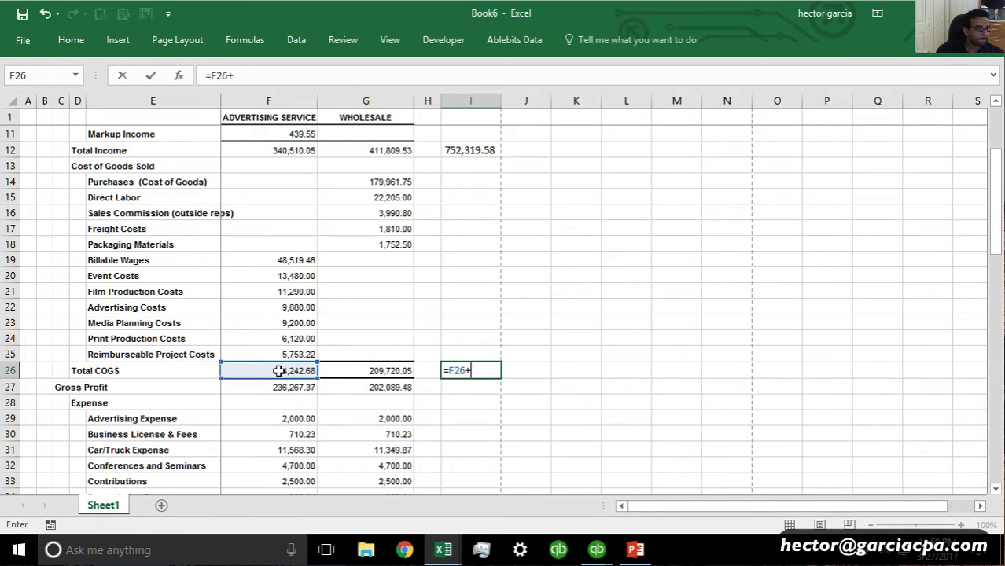
pyautogui.click(378, 371)
pyautogui.press('Return')
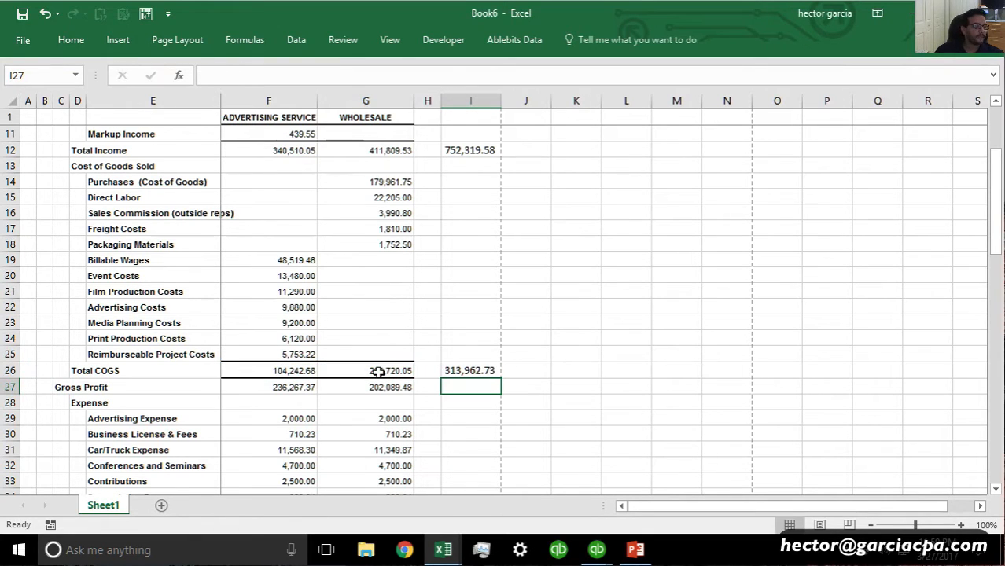
# Enter =F29+G29 in I29 for Advertising Expense and fill the formula down through Net Income in I58
pyautogui.scroll(3, 463, 283)
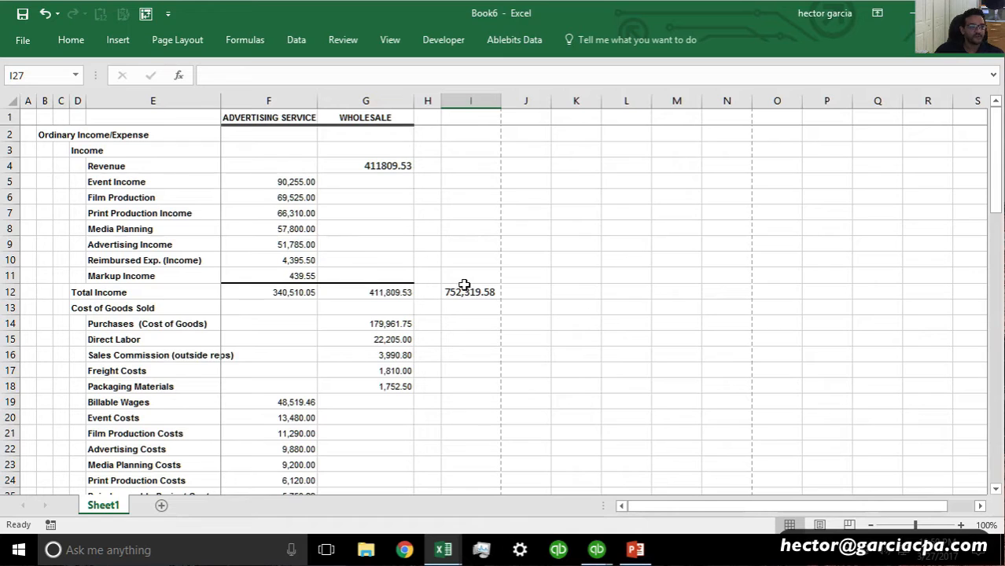
pyautogui.scroll(-6, 464, 314)
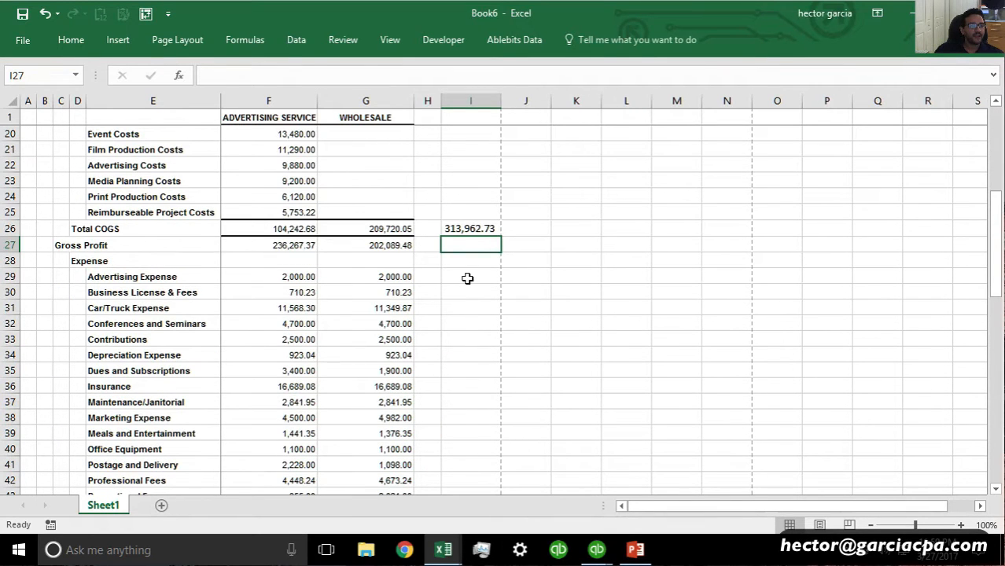
pyautogui.click(465, 277)
pyautogui.write('=')
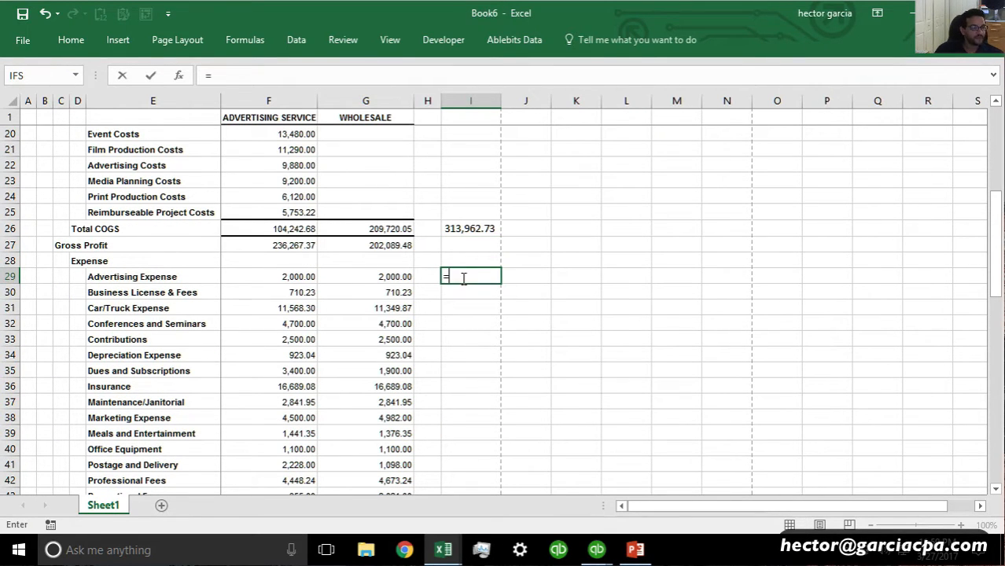
pyautogui.click(302, 273)
pyautogui.write('+')
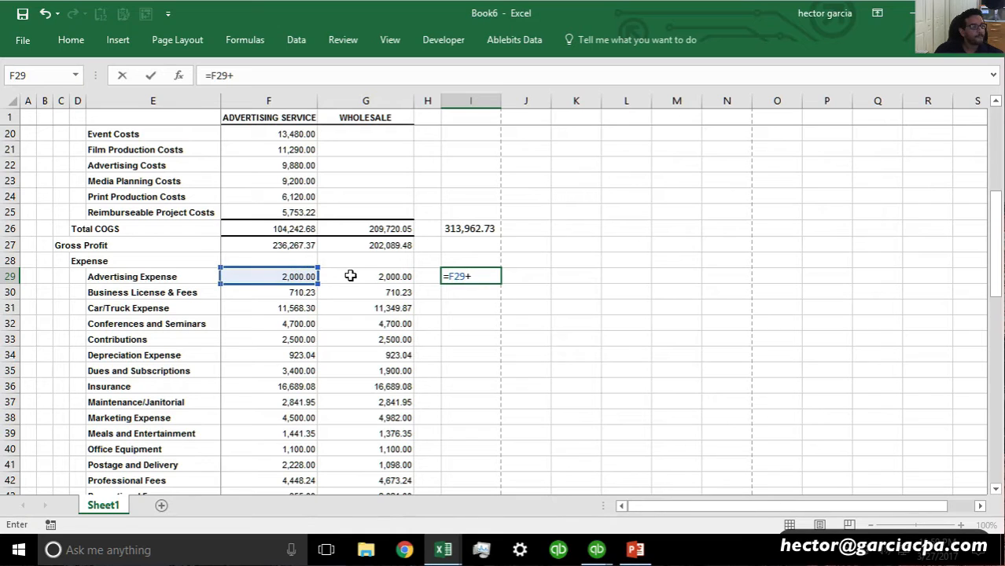
pyautogui.click(378, 280)
pyautogui.press('Return')
pyautogui.click(463, 276)
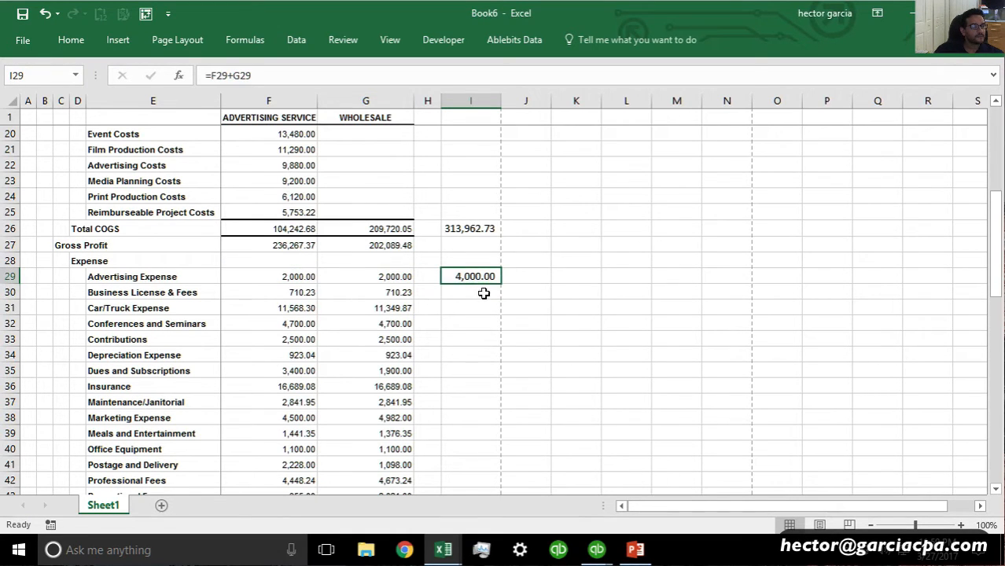
pyautogui.moveTo(501, 286); pyautogui.dragTo(450, 426)
# Clear the unneeded formulas from I53 and I54 in the Other Income/Expense and Other Expense heading rows
pyautogui.click(469, 339)
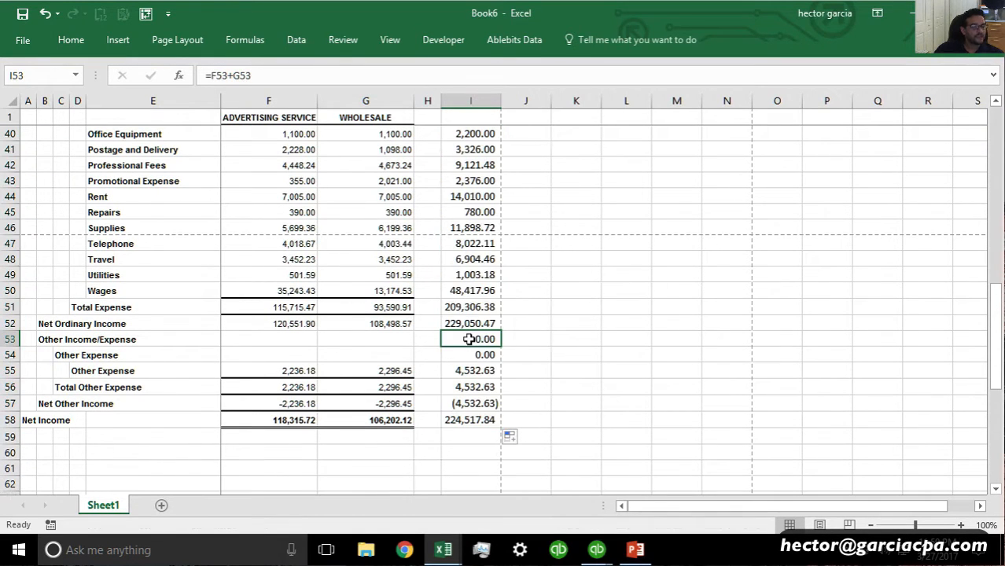
pyautogui.press('BackSpace')
pyautogui.press('Return')
pyautogui.press('BackSpace')
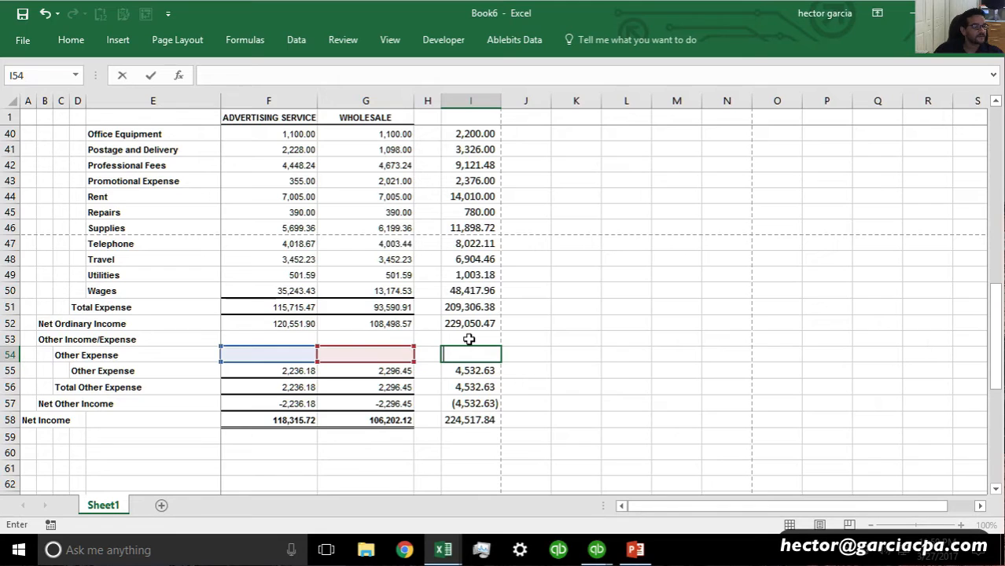
# Copy the WHOLESALE column G and apply only its formats to column I with Paste Special
pyautogui.scroll(11, 475, 330)
pyautogui.scroll(2, 491, 300)
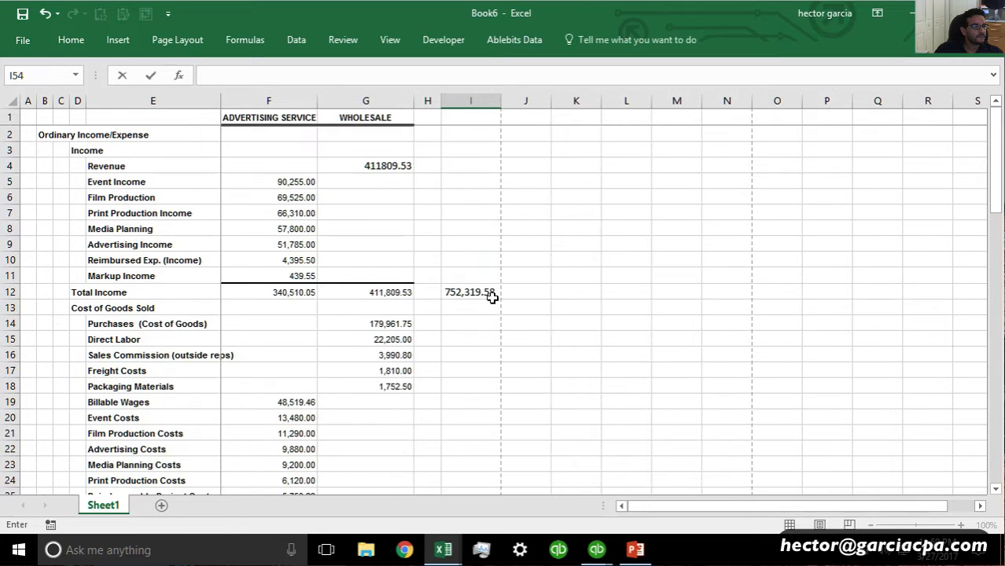
pyautogui.click(367, 101)
pyautogui.hotkey('ctrl', 'c')
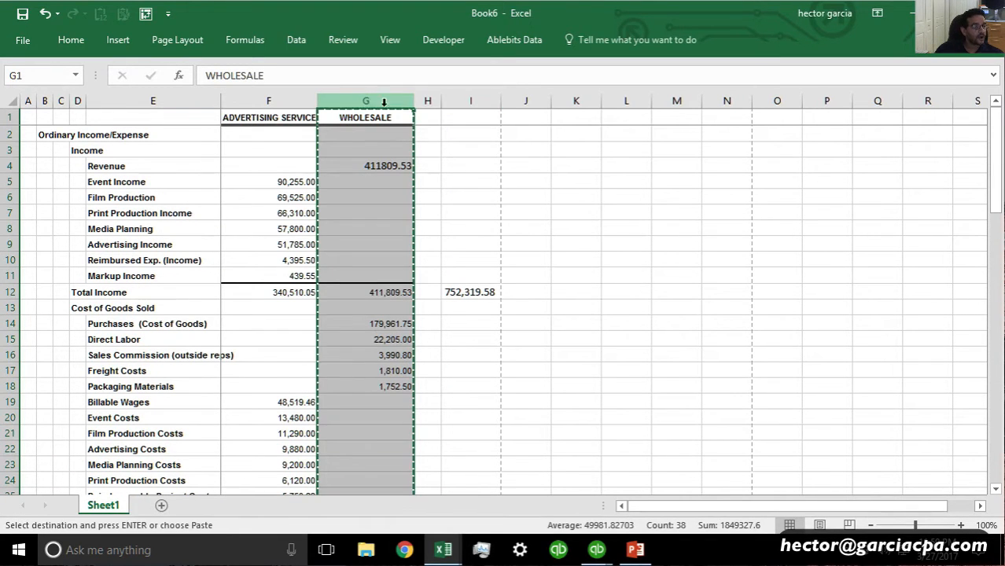
pyautogui.rightClick(459, 102)
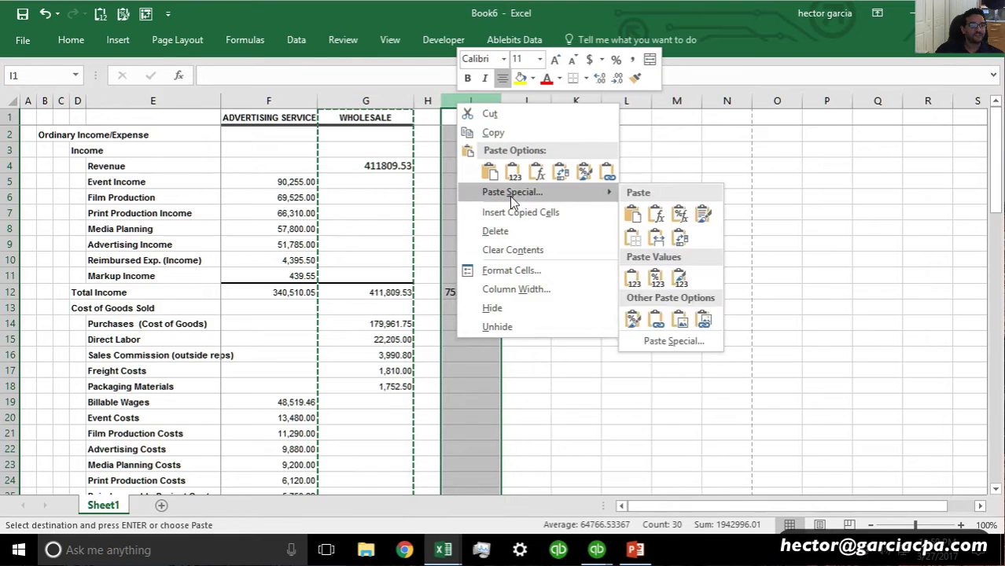
pyautogui.click(509, 193)
pyautogui.click(389, 150)
pyautogui.click(567, 295)
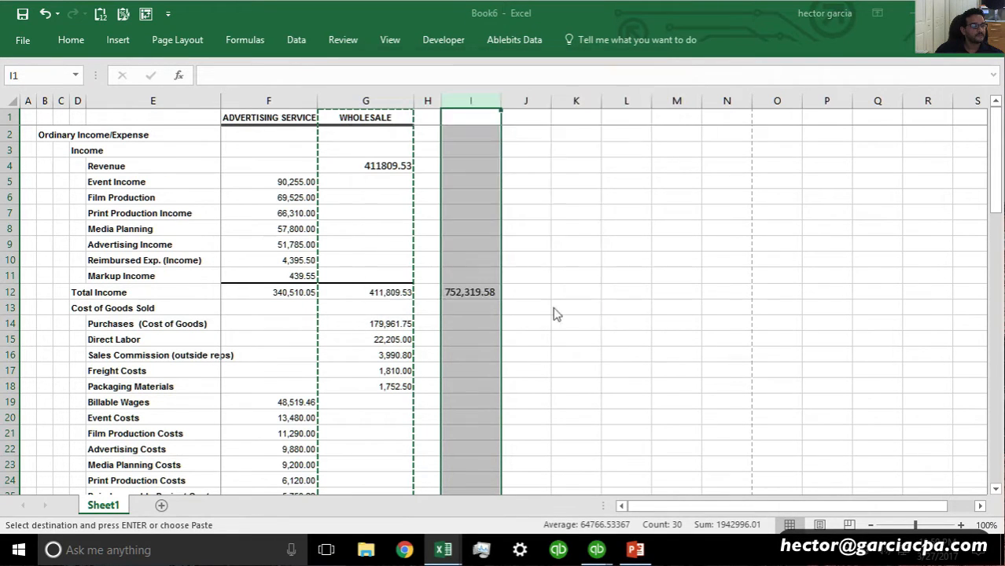
pyautogui.click(590, 338)
# Enter the heading Total in I1 above the combined amounts
pyautogui.click(477, 119)
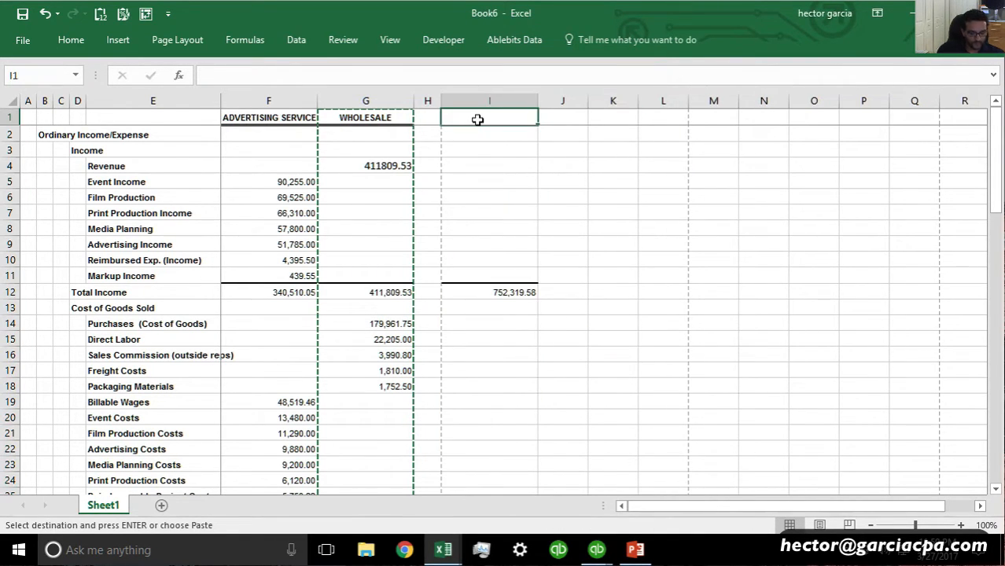
pyautogui.write('Total')
pyautogui.press('Return')
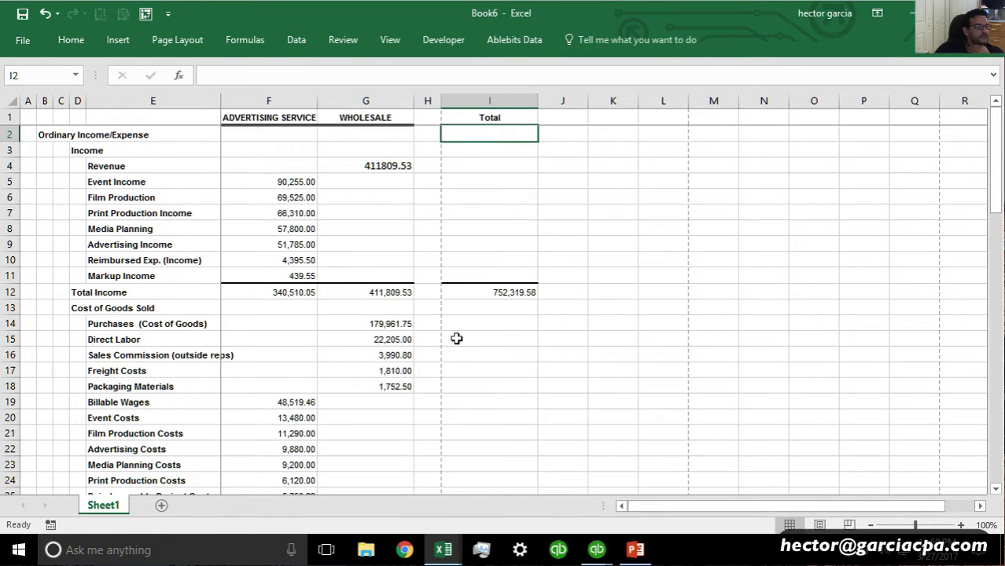
pyautogui.scroll(-1, 539, 376)
pyautogui.scroll(-11, 539, 376)
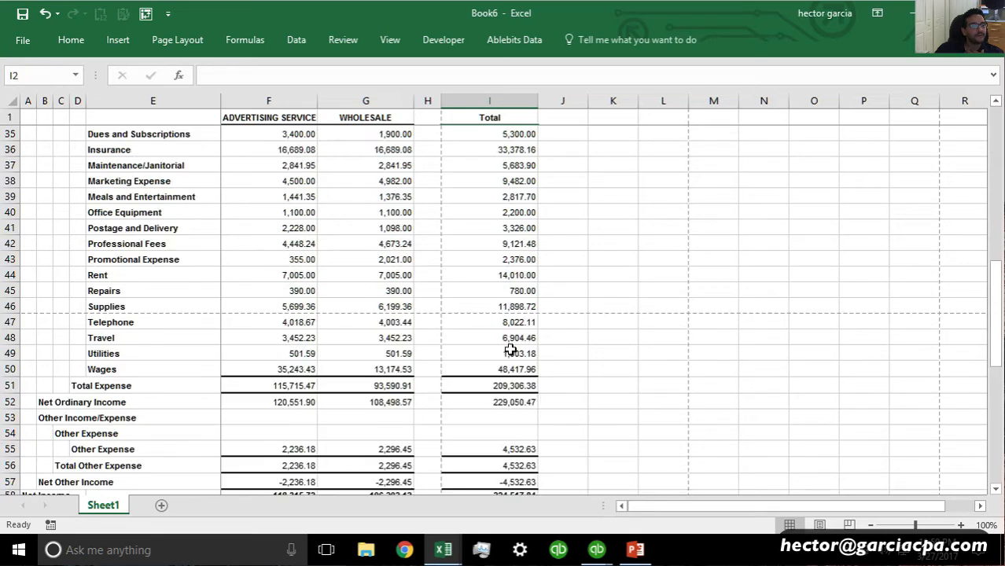
# Switch from the Excel workbook to QuickBooks and arrange the Wholesale Company and Advertising Services Profit & Loss windows side by side
pyautogui.scroll(12, 511, 350)
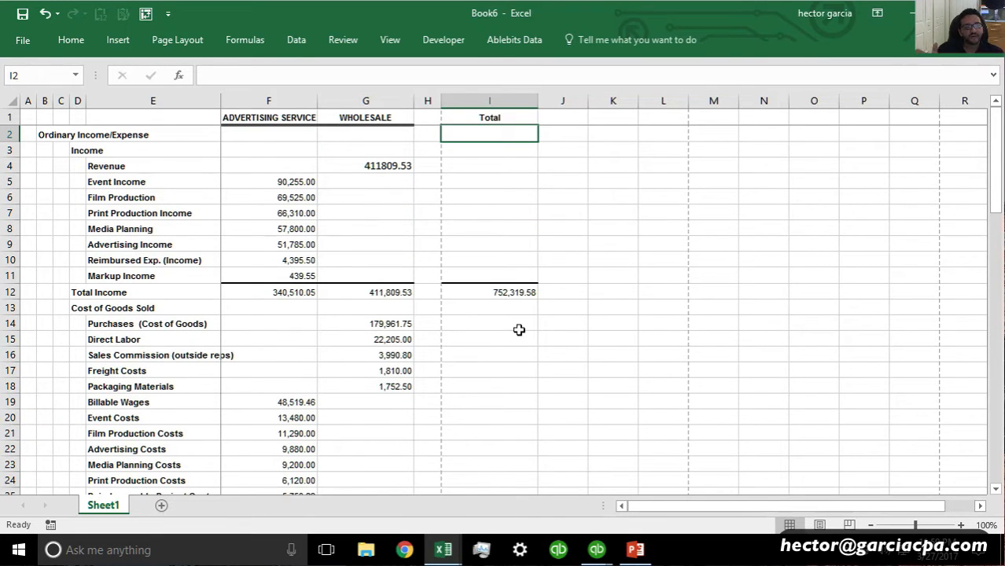
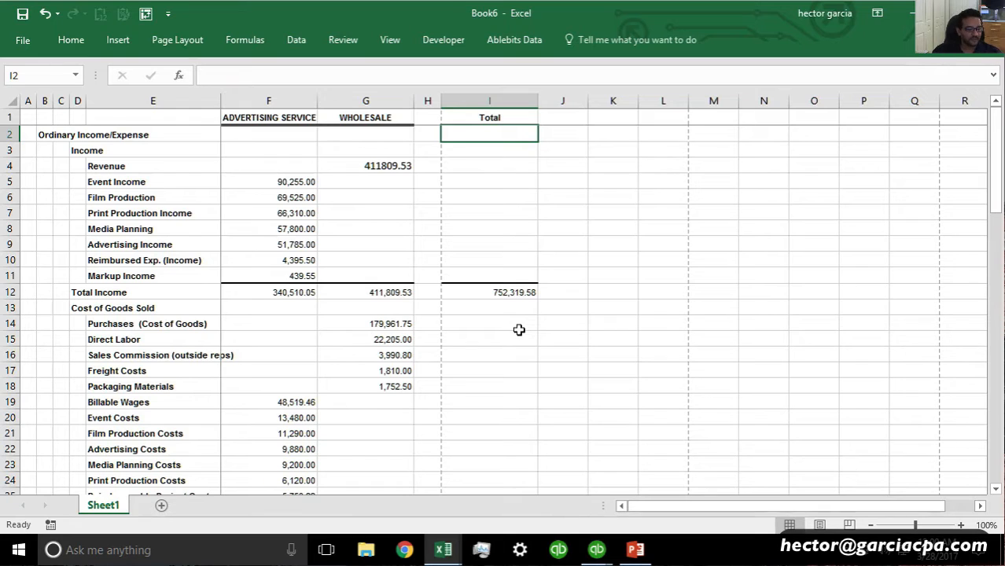
pyautogui.click(908, 13)
pyautogui.click(704, 134)
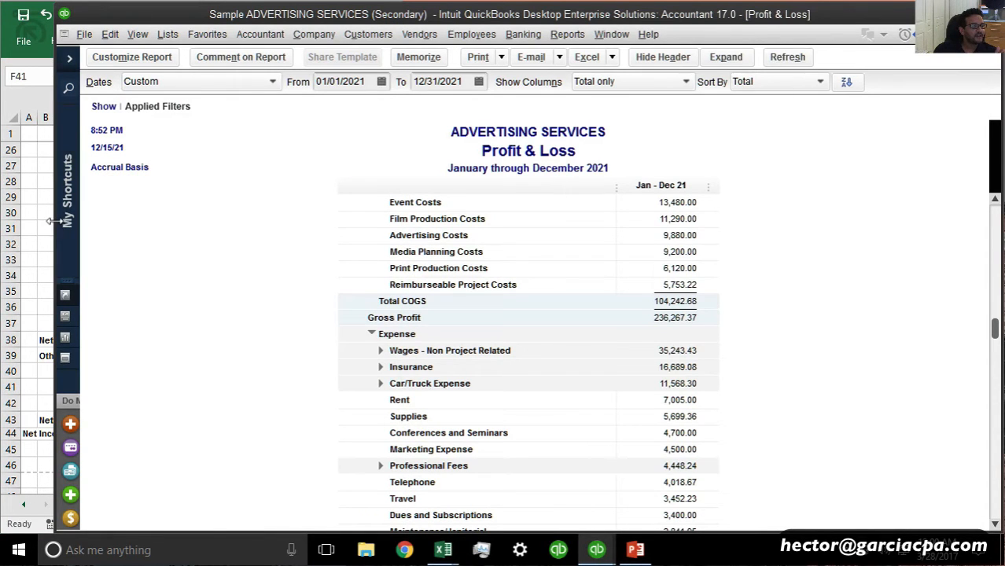
pyautogui.moveTo(59, 226); pyautogui.dragTo(464, 263)
pyautogui.click(436, 264)
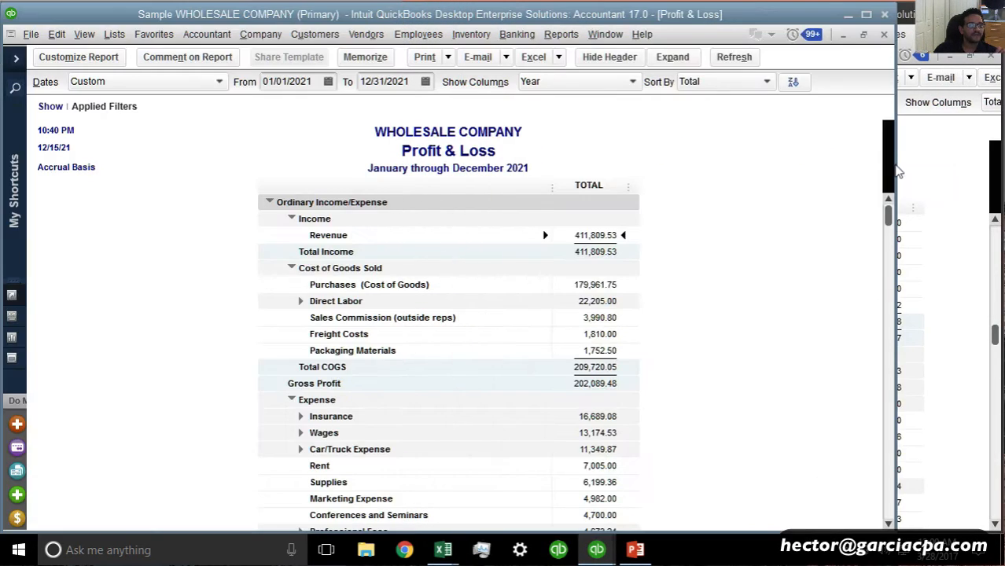
pyautogui.moveTo(888, 161); pyautogui.dragTo(489, 166)
pyautogui.click(465, 231)
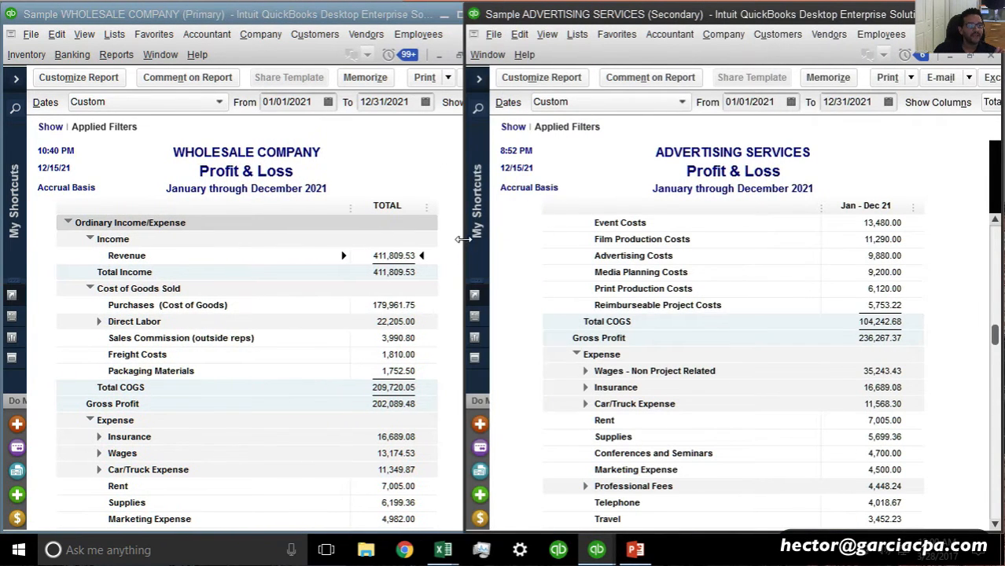
pyautogui.moveTo(466, 231); pyautogui.dragTo(529, 224)
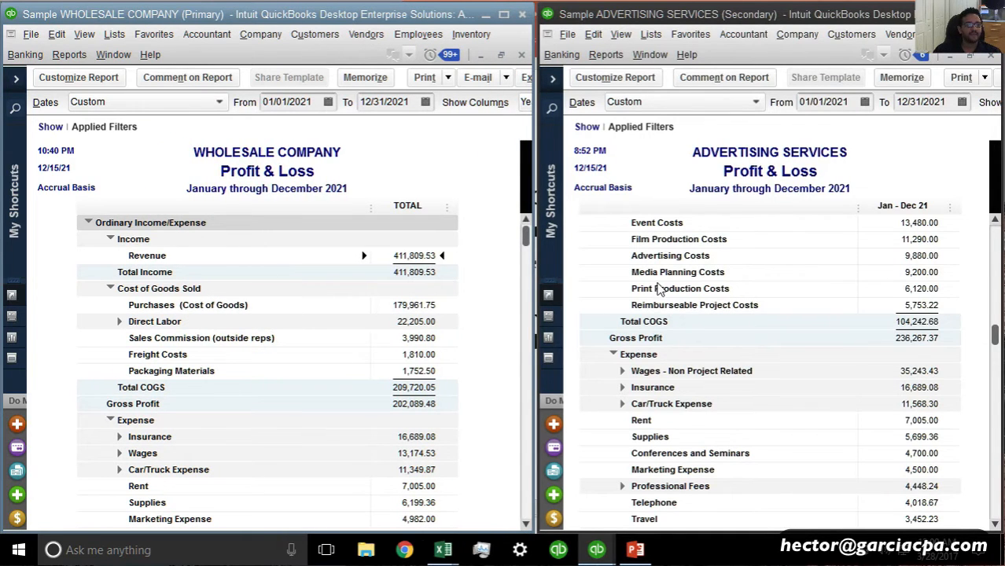
pyautogui.scroll(4, 827, 272)
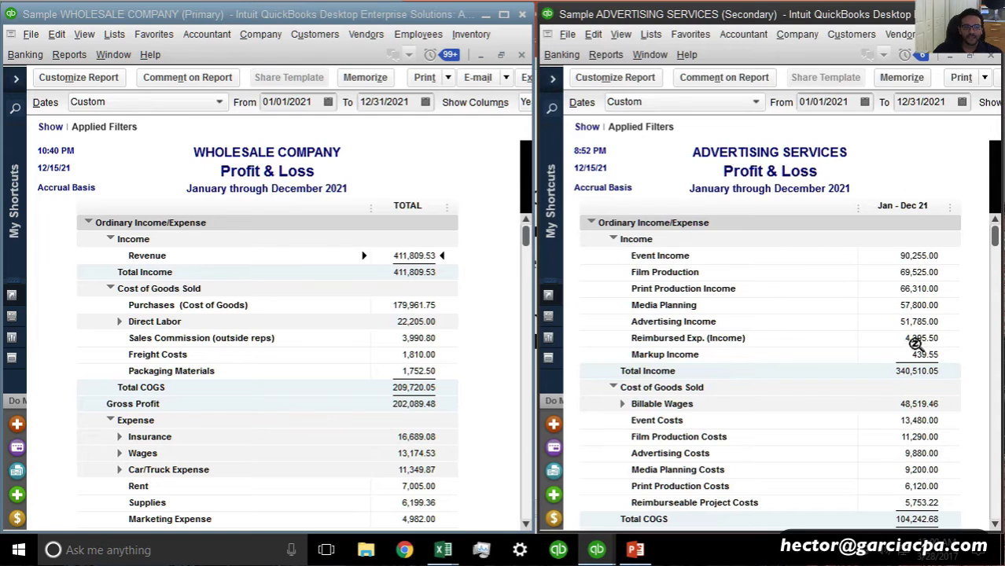
# Create an income account named Revenue in the Advertising Services chart of accounts
pyautogui.click(650, 33)
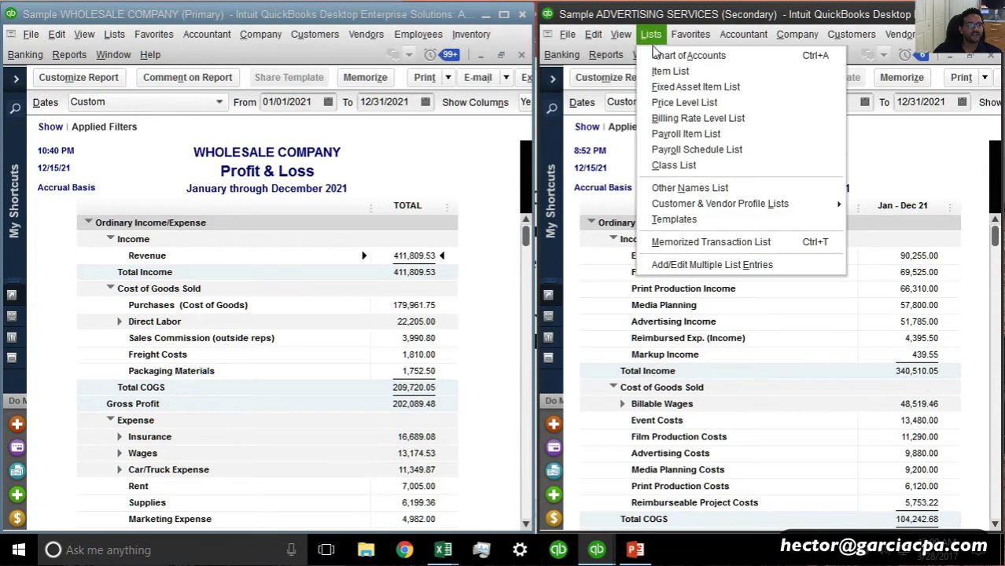
pyautogui.click(692, 74)
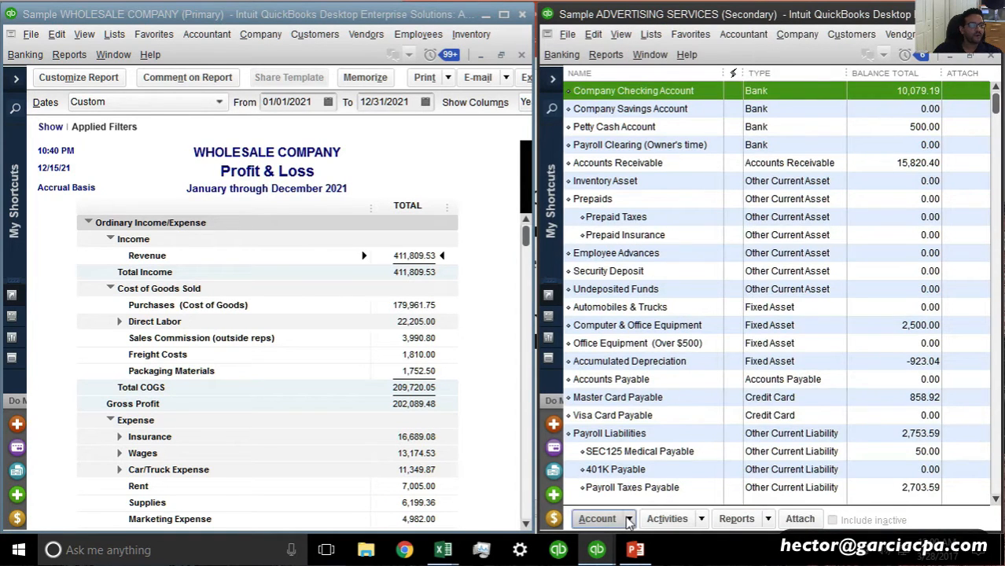
pyautogui.click(596, 518)
pyautogui.click(601, 290)
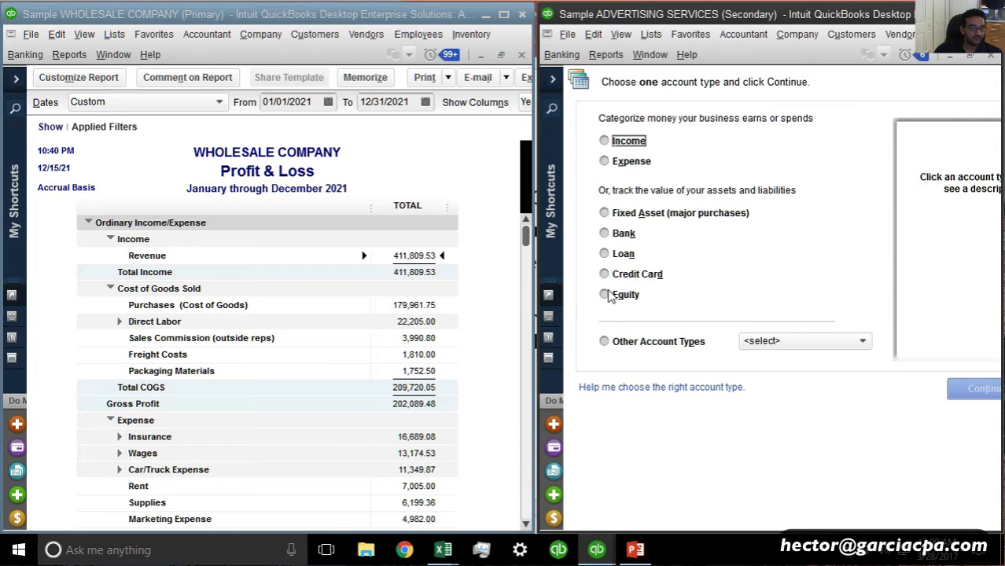
pyautogui.click(605, 141)
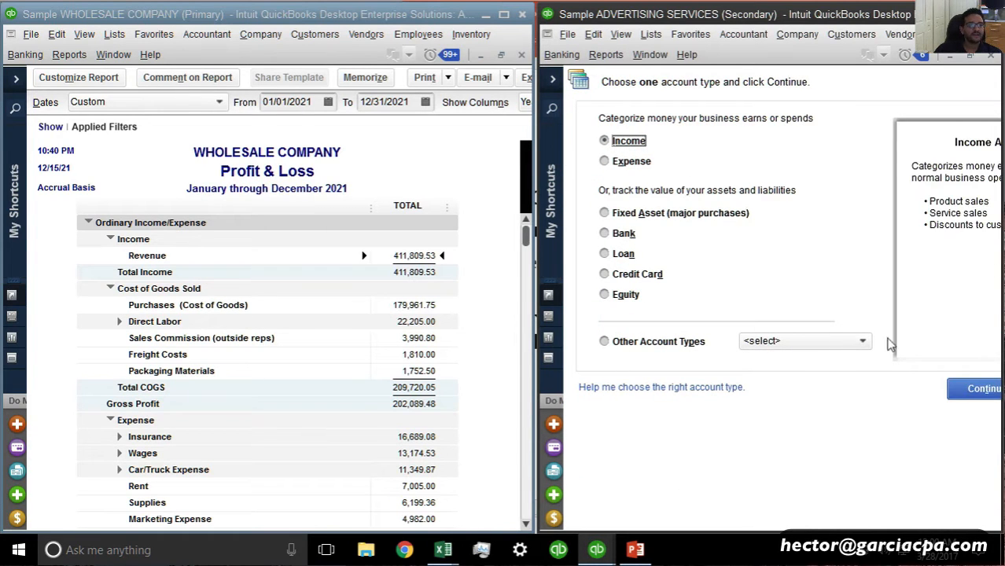
pyautogui.click(959, 389)
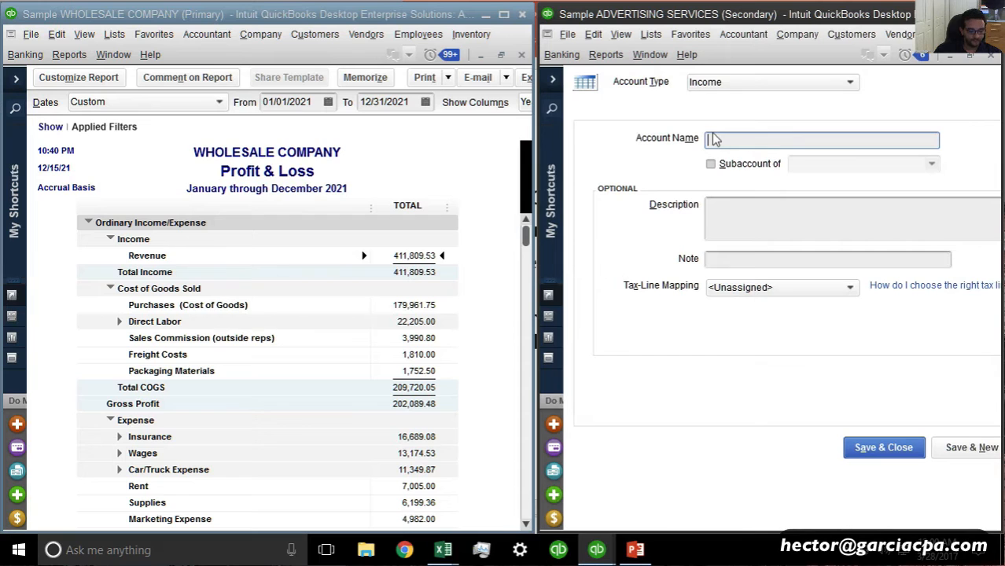
pyautogui.press('Return')
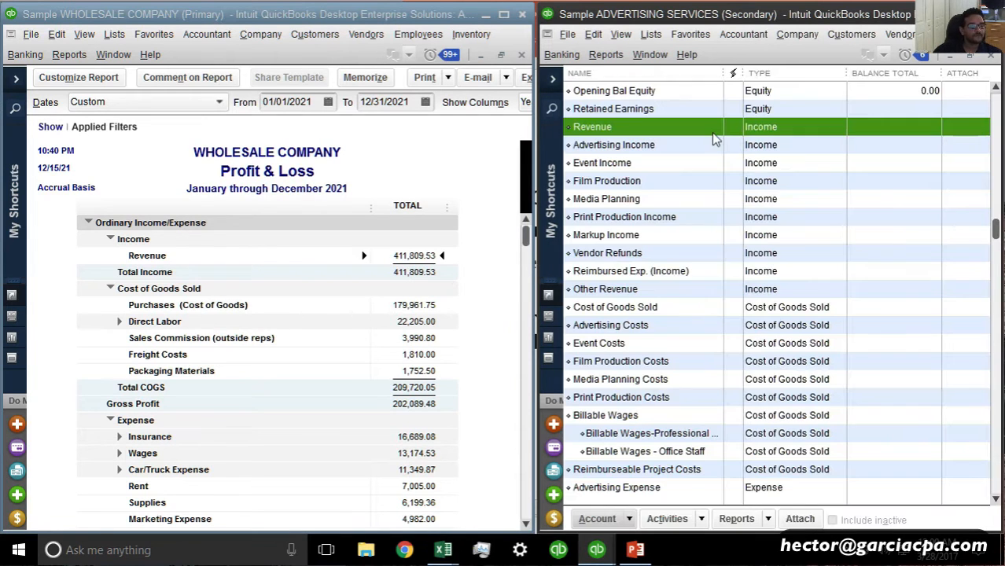
# Make Advertising Income, Event Income, Film Production and Media Planning subaccounts of Revenue in the Advertising Services chart of accounts
pyautogui.click(568, 149)
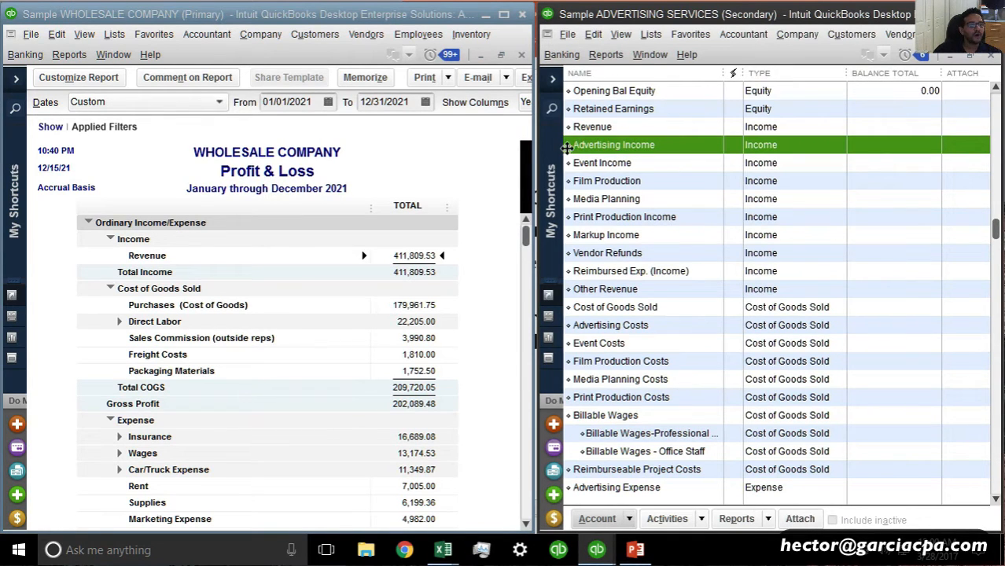
pyautogui.moveTo(566, 148); pyautogui.dragTo(582, 199)
pyautogui.doubleClick(593, 218)
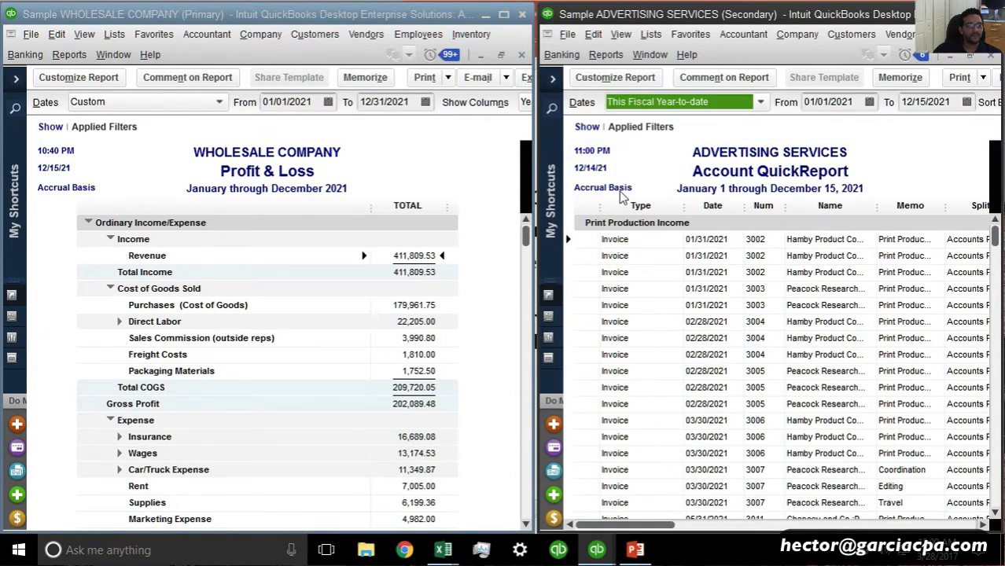
pyautogui.press('Escape')
# Edit the Print Production Income account to make it a subaccount of Revenue and save it
pyautogui.rightClick(617, 220)
pyautogui.click(659, 284)
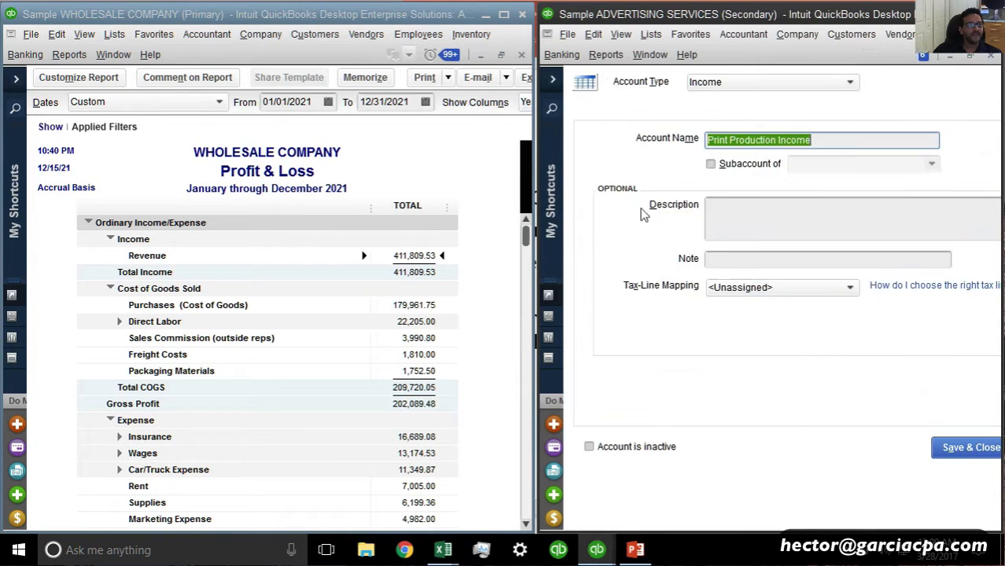
pyautogui.click(738, 167)
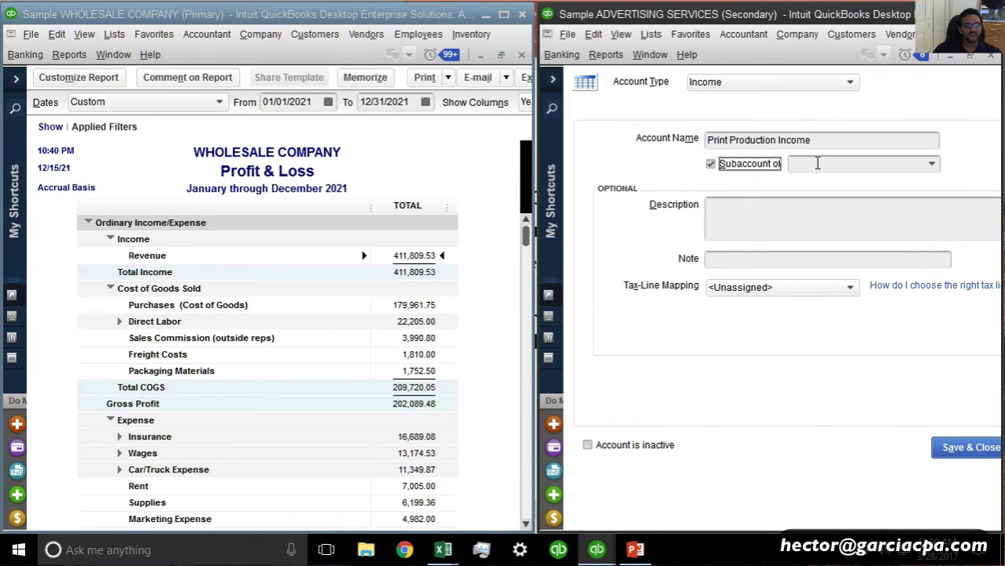
pyautogui.click(931, 168)
pyautogui.click(648, 226)
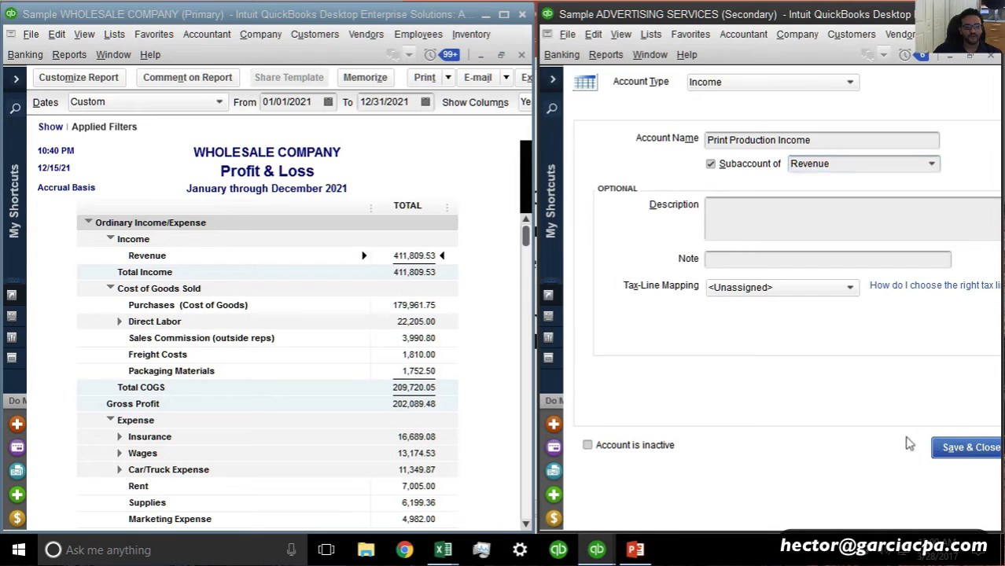
pyautogui.click(963, 447)
# Make Markup Income, Vendor Refunds, Reimbursed Exp. (Income) and Other Revenue subaccounts of Revenue, and close the chart of accounts
pyautogui.click(577, 182)
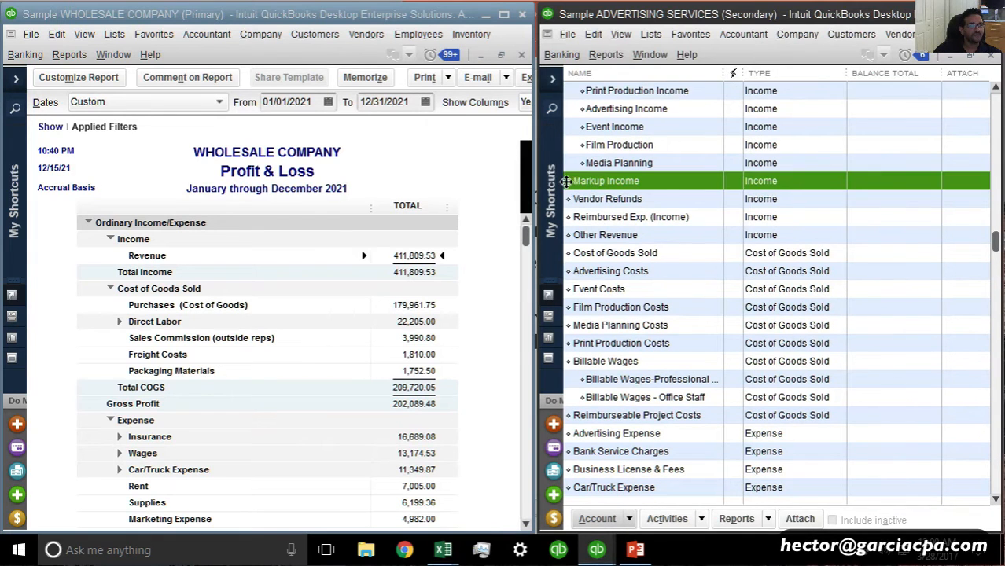
pyautogui.moveTo(565, 182); pyautogui.dragTo(580, 236)
pyautogui.click(567, 199)
pyautogui.click(564, 218)
pyautogui.click(568, 236)
pyautogui.press('Escape')
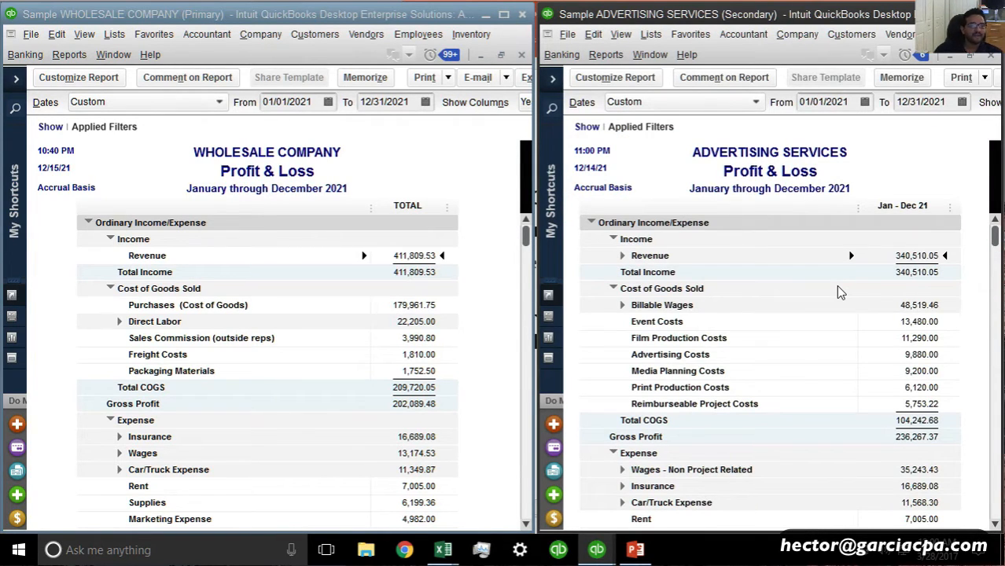
# Check the subaccounts under Revenue in the Advertising Services report, and collapse Cost of Goods Sold in both companies' reports
pyautogui.click(622, 255)
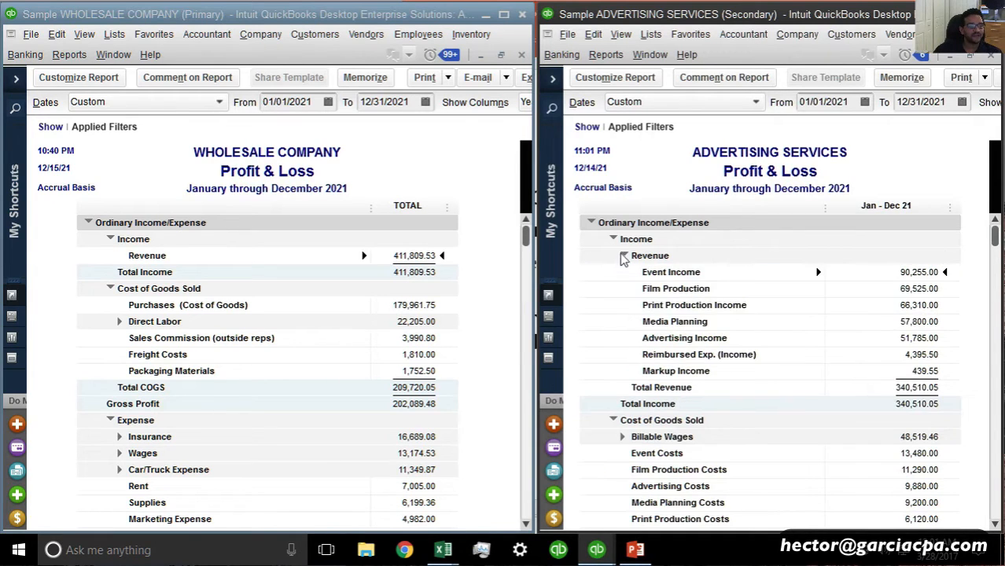
pyautogui.click(622, 257)
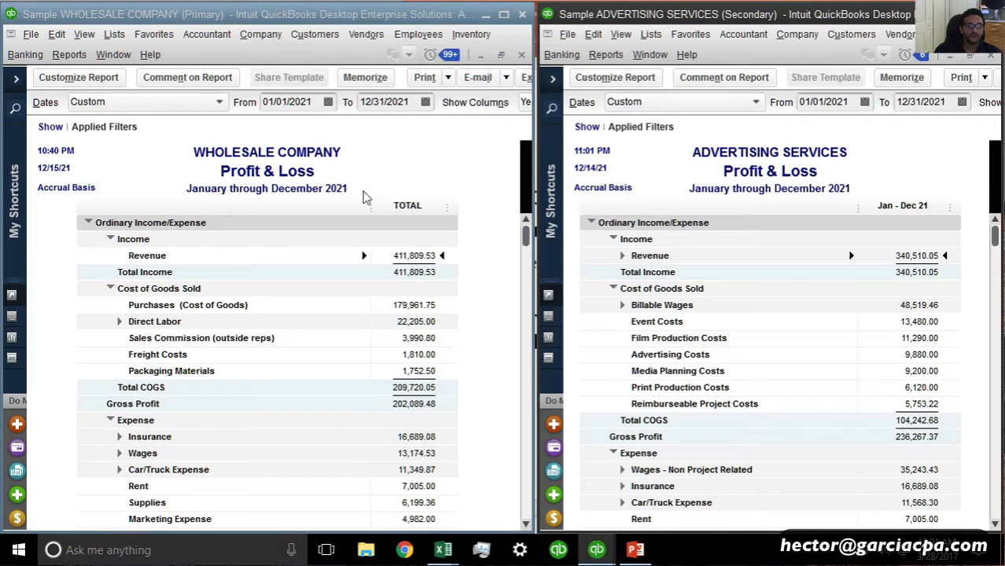
pyautogui.click(110, 289)
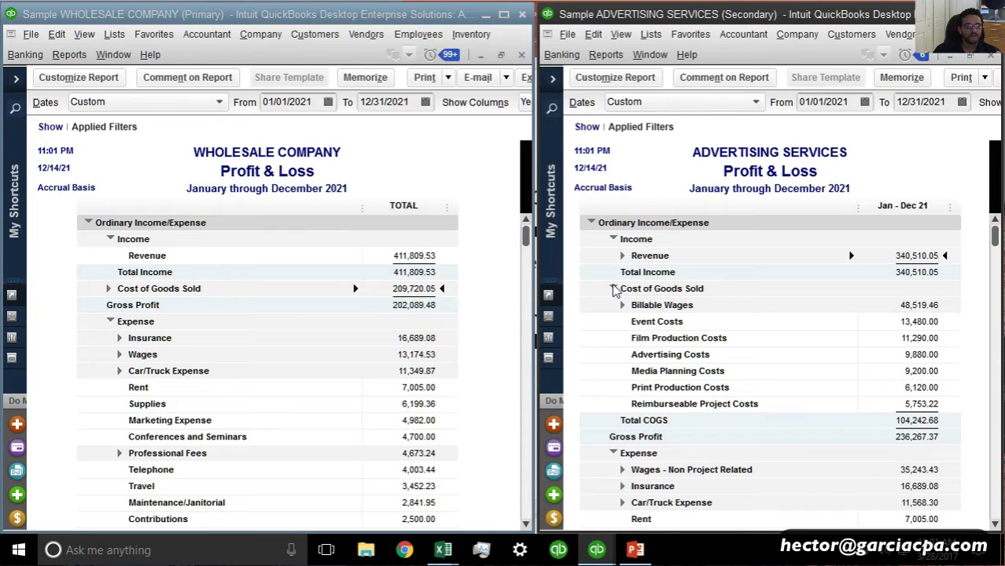
pyautogui.click(613, 289)
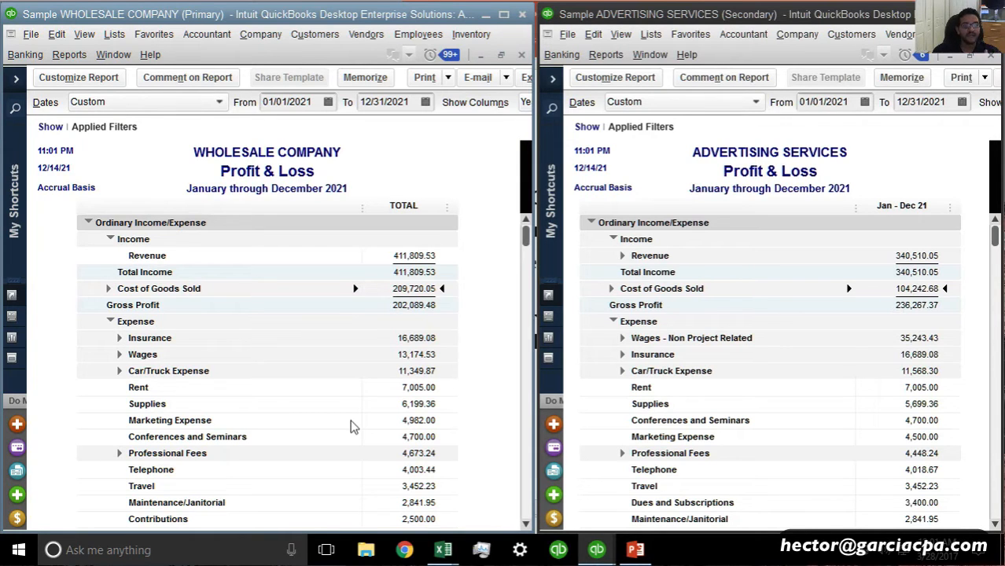
# Set the sort order of both the Wholesale Company and Advertising Services Profit & Loss reports to Default
pyautogui.click(504, 15)
pyautogui.click(696, 82)
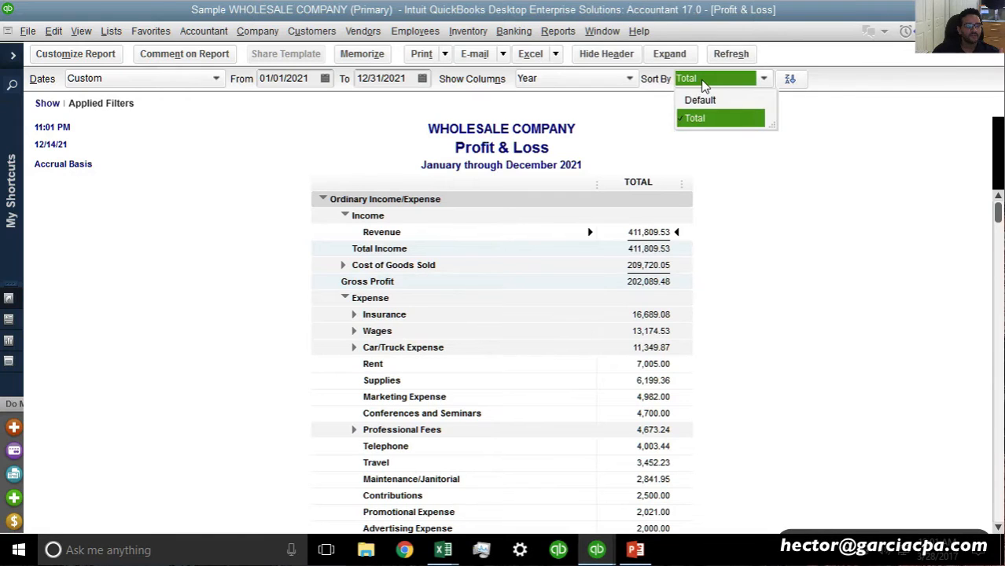
pyautogui.click(702, 101)
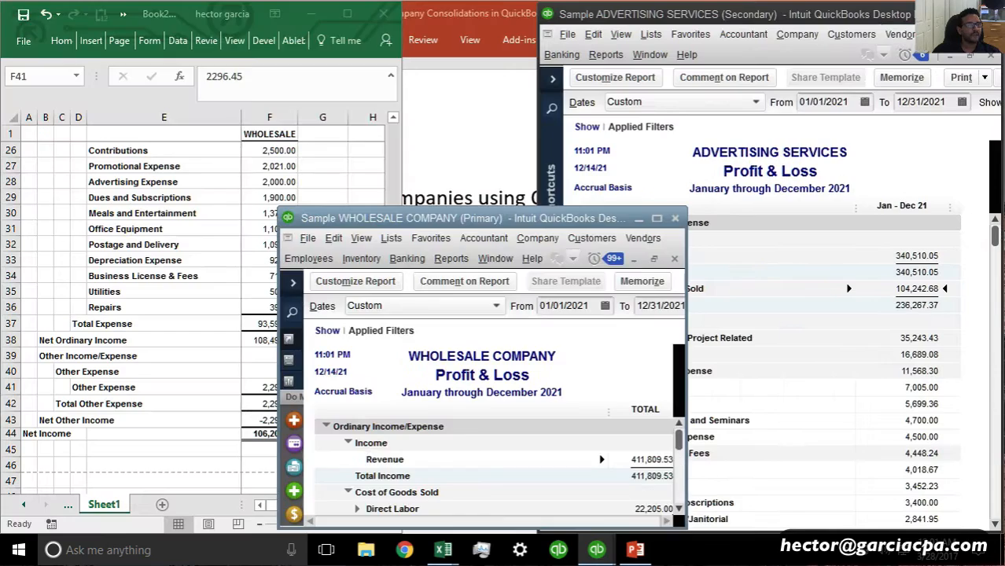
pyautogui.click(757, 207)
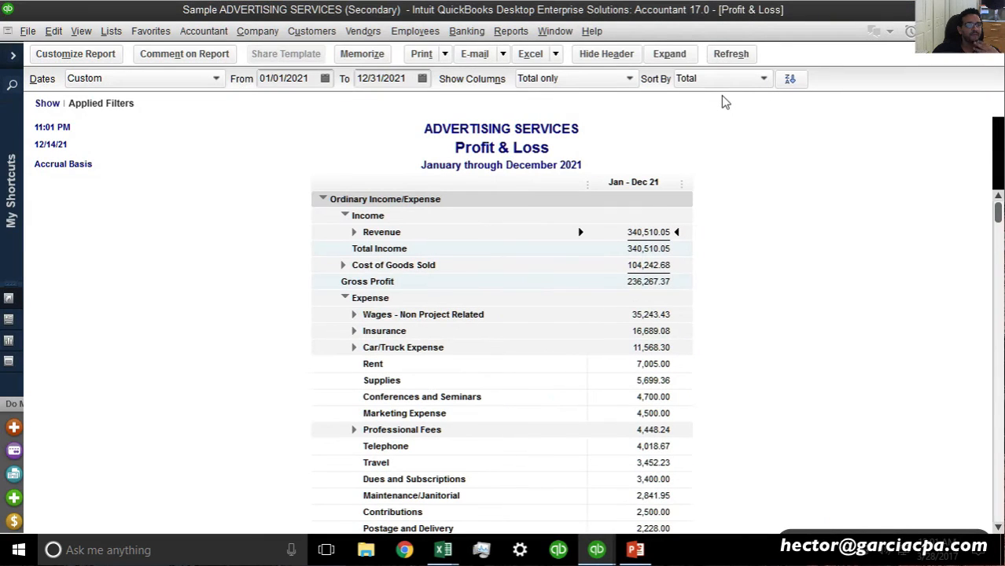
pyautogui.click(721, 79)
pyautogui.click(707, 100)
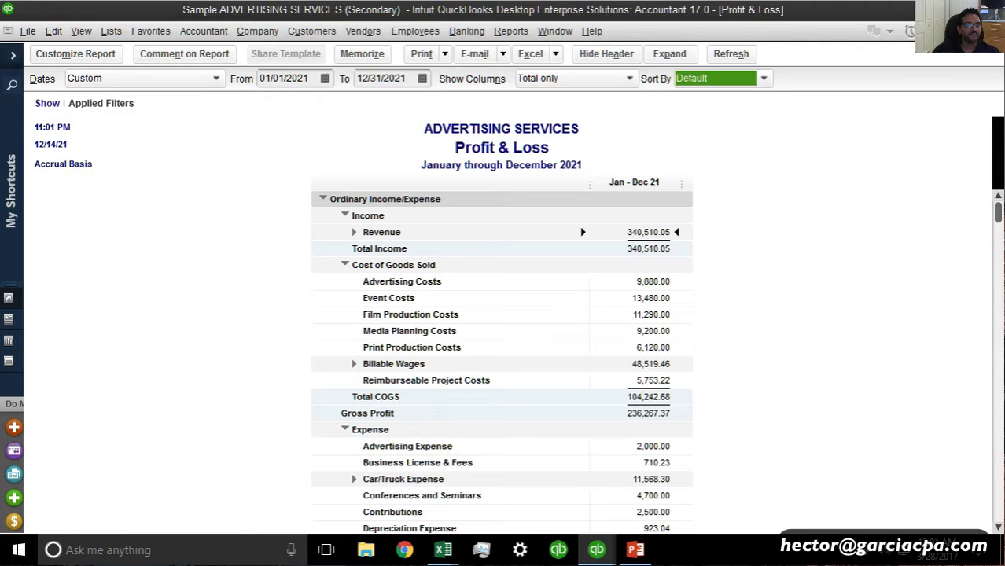
# Place the Wholesale Company and Advertising Services windows side by side again, each filling half the screen
pyautogui.press('super+Right')
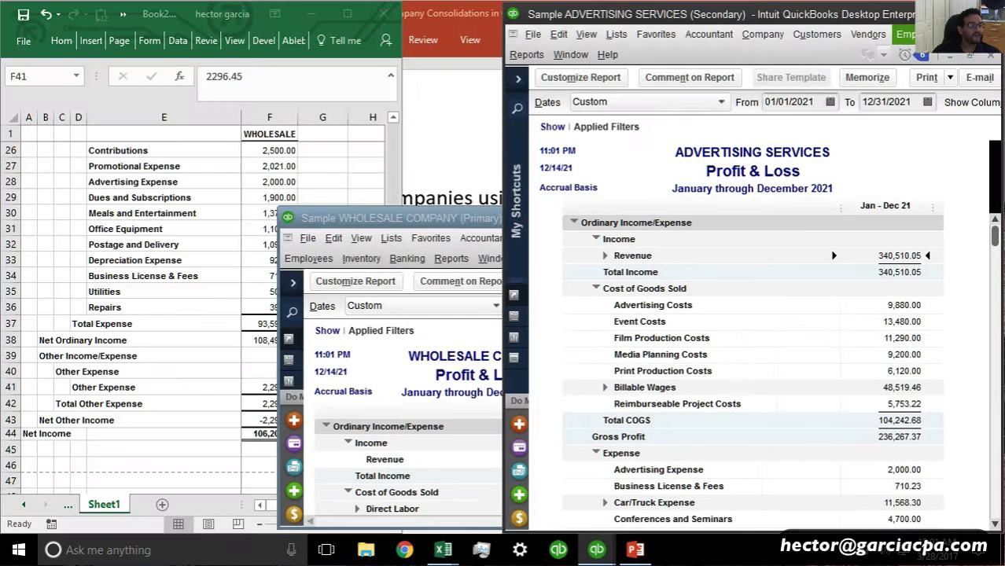
pyautogui.click(217, 192)
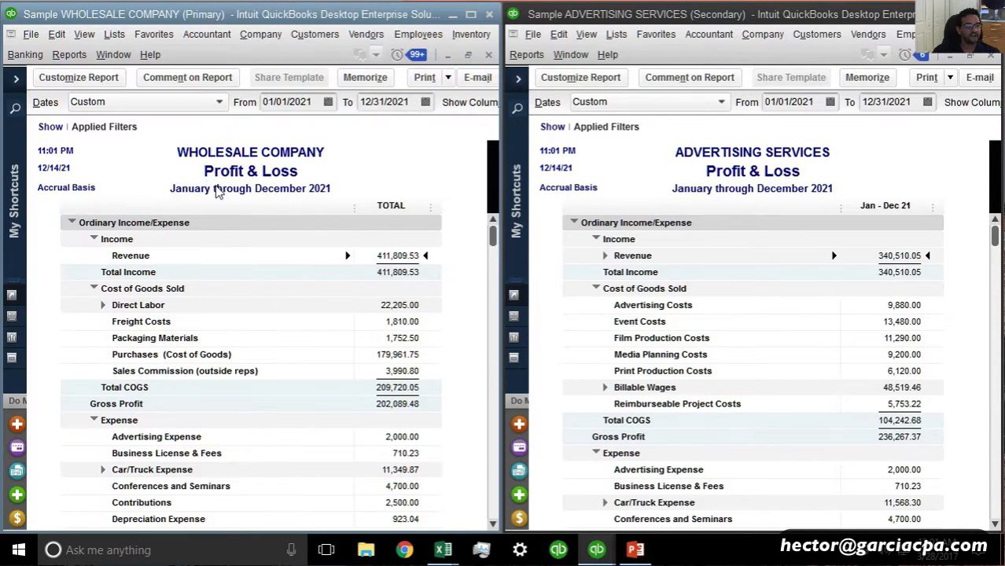
pyautogui.press('super')
pyautogui.click(464, 187)
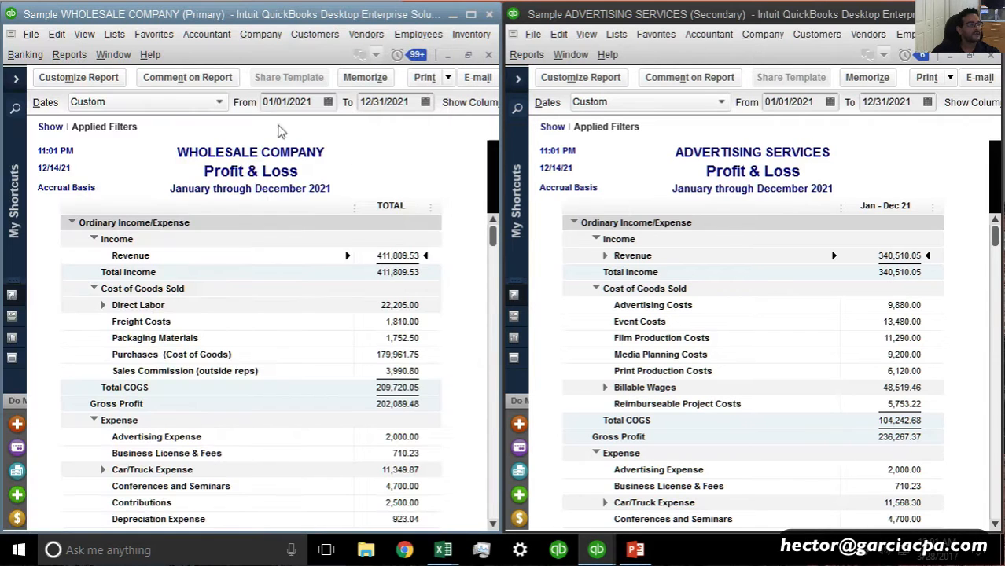
# Re-sort the account list in the Wholesale Company chart of accounts
pyautogui.click(114, 34)
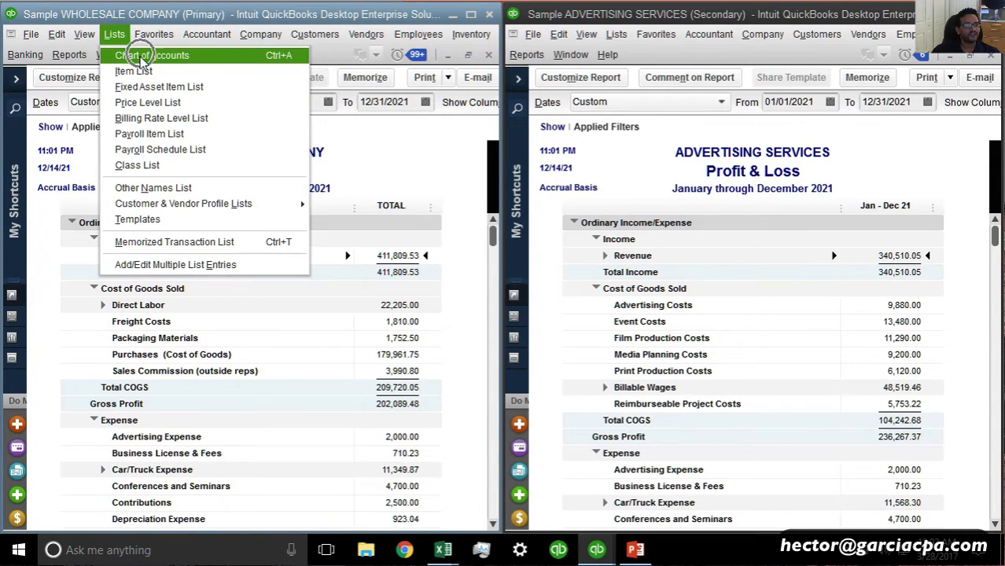
pyautogui.click(144, 56)
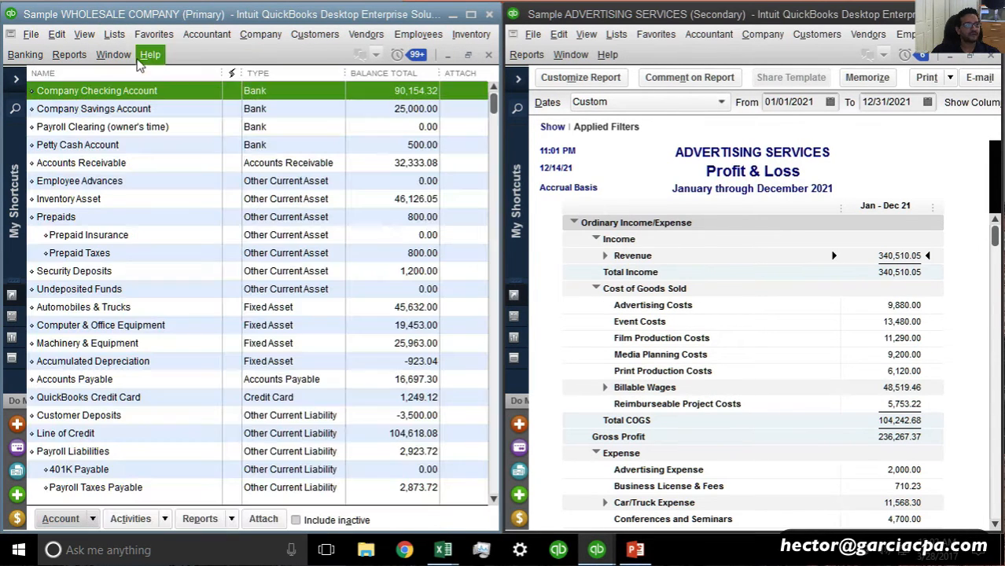
pyautogui.click(93, 519)
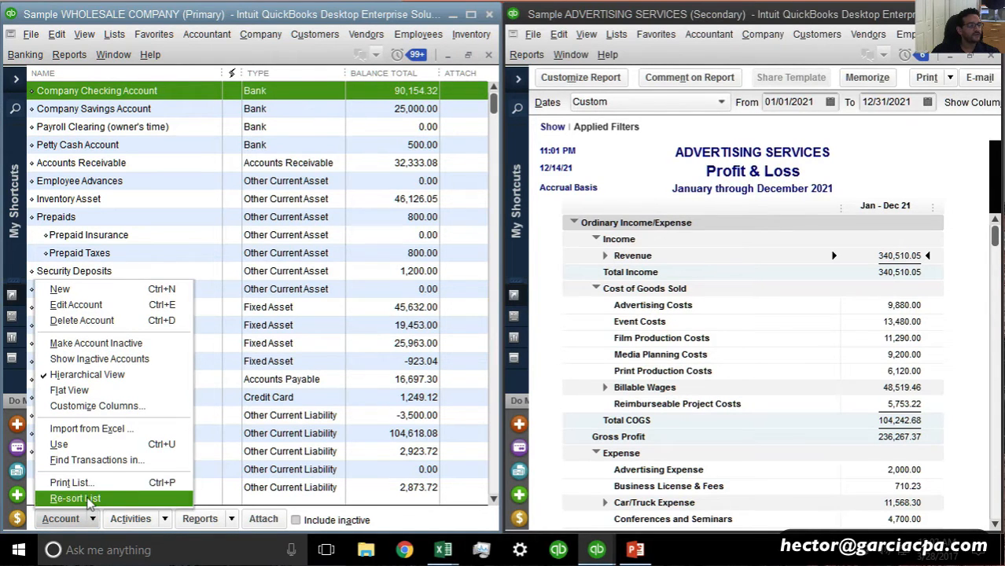
pyautogui.click(79, 498)
pyautogui.click(472, 194)
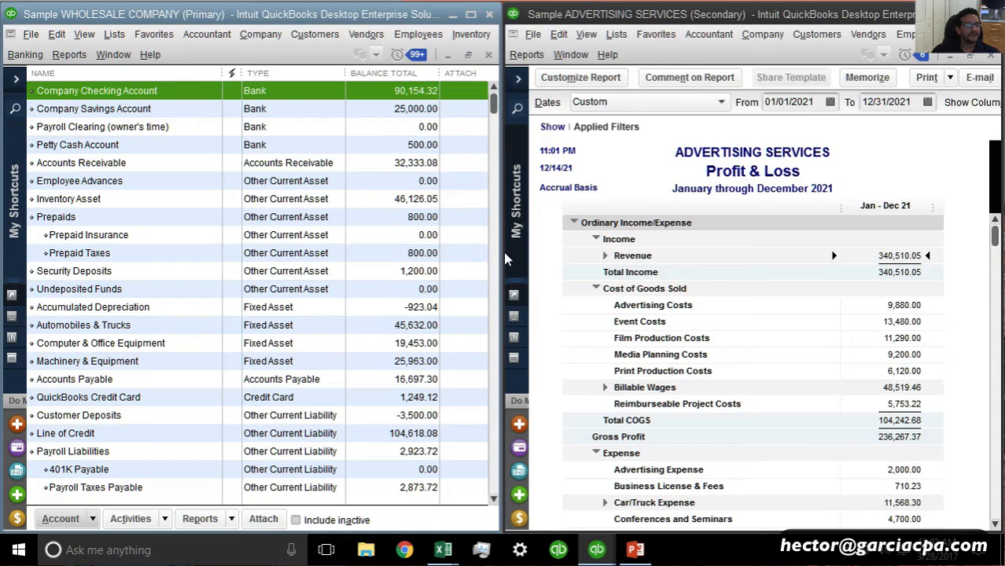
# Re-sort the account list in the Advertising Services chart of accounts, and return both companies to their Profit & Loss reports
pyautogui.click(615, 34)
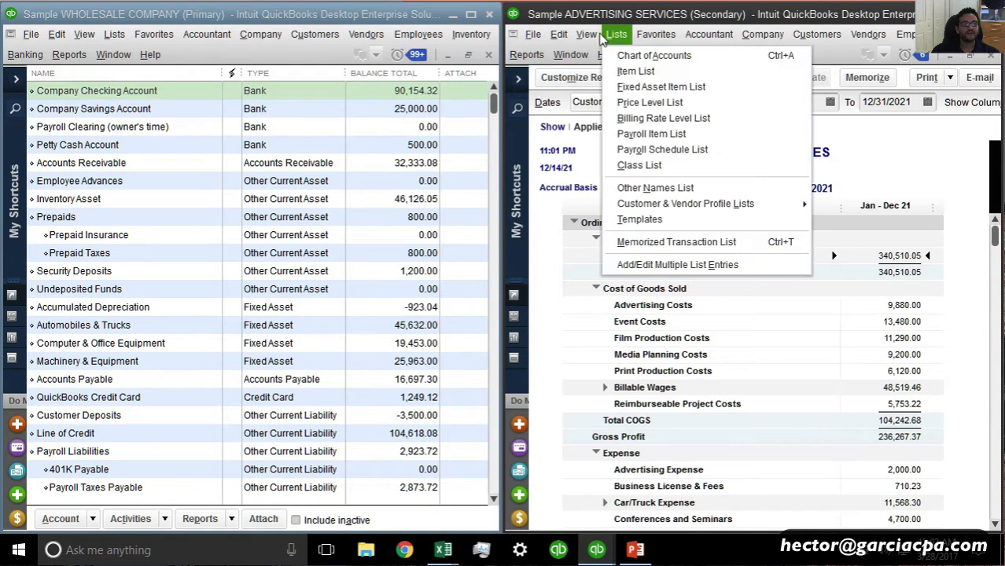
pyautogui.click(633, 55)
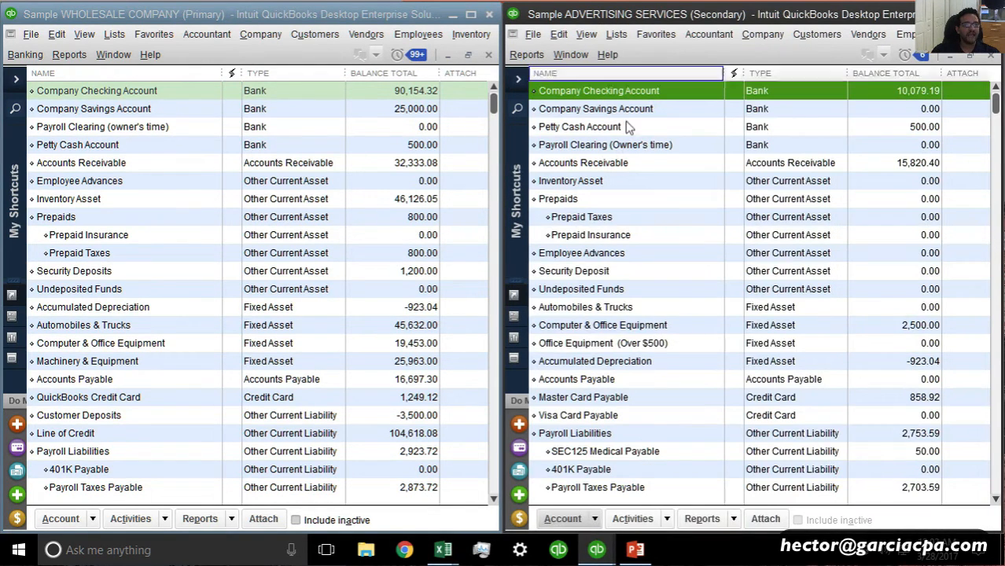
pyautogui.click(592, 521)
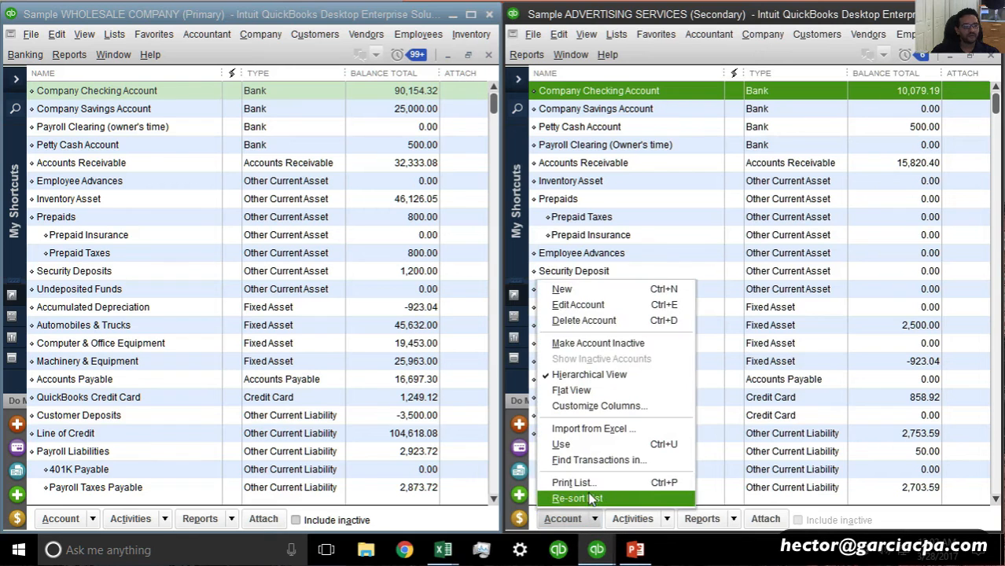
pyautogui.click(591, 500)
pyautogui.click(473, 190)
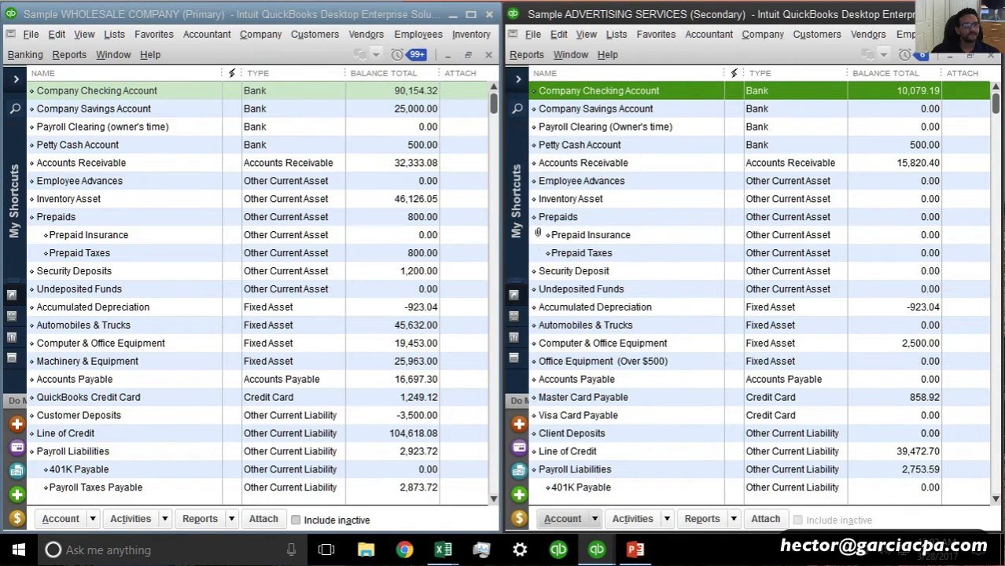
pyautogui.click(752, 257)
pyautogui.press('Escape')
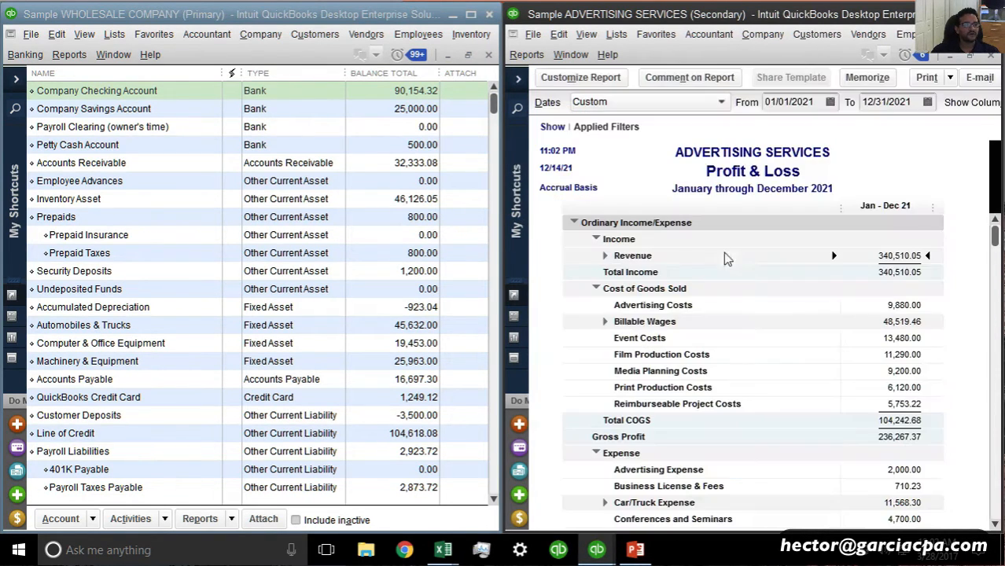
pyautogui.click(404, 198)
pyautogui.press('Escape')
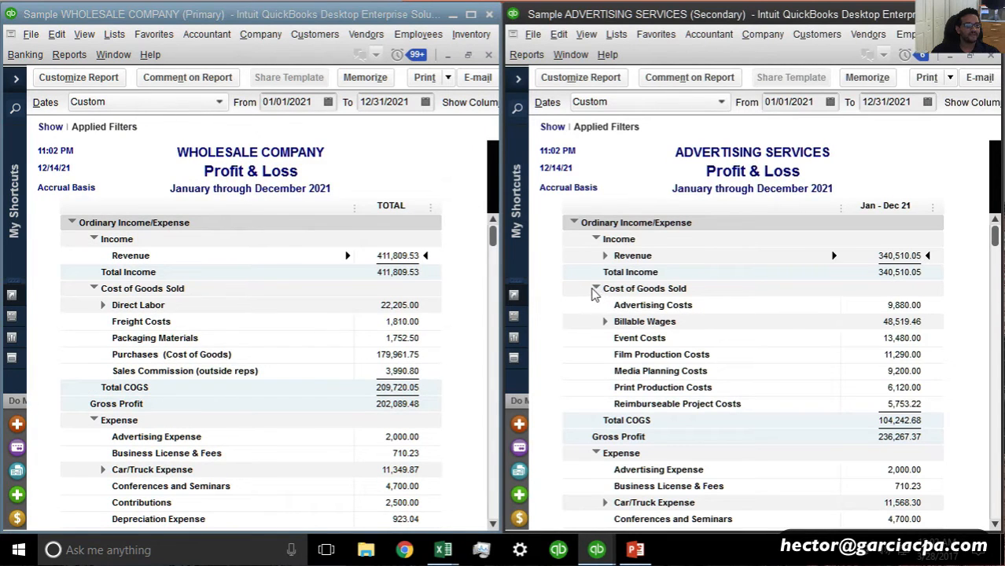
# Collapse Cost of Goods Sold in both companies' reports and line up their Expense sections for comparison
pyautogui.click(596, 289)
pyautogui.click(94, 288)
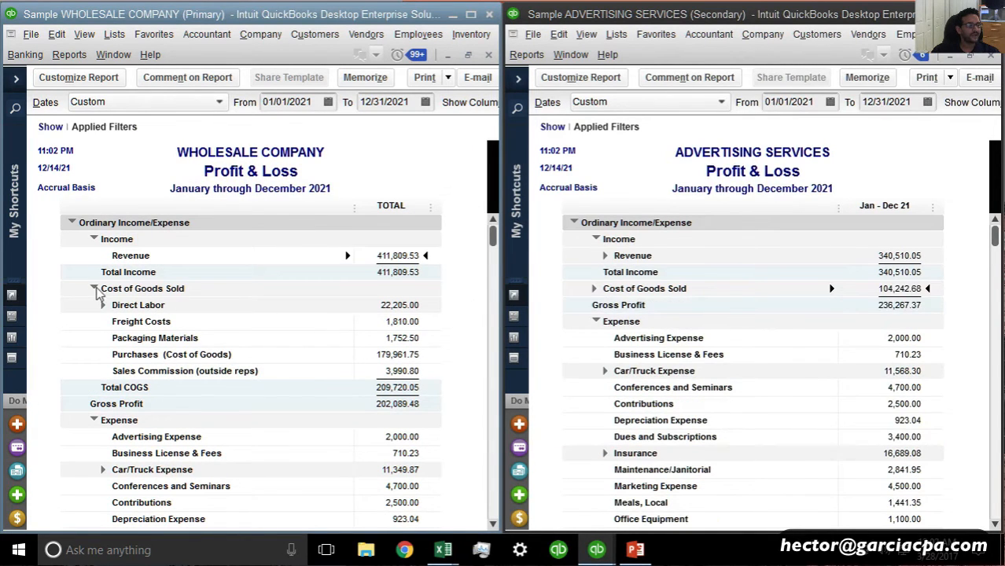
pyautogui.click(94, 289)
pyautogui.scroll(-3, 354, 322)
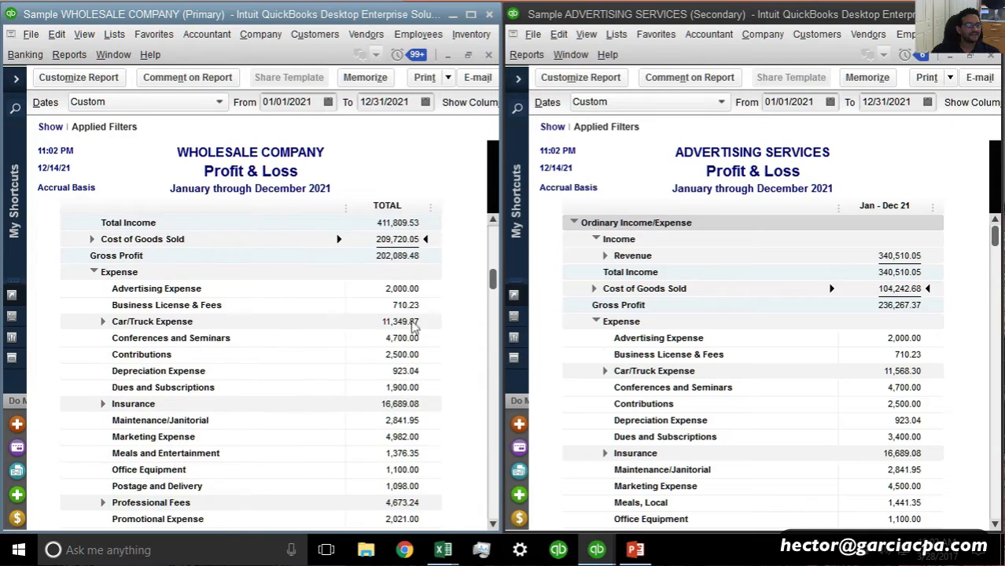
pyautogui.scroll(1, 699, 353)
pyautogui.click(761, 361)
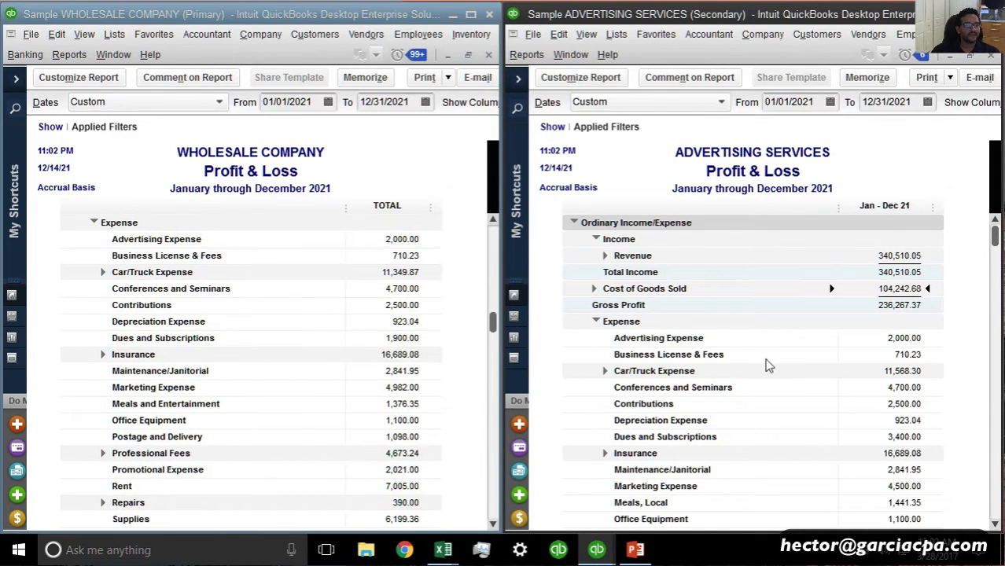
pyautogui.scroll(-3, 764, 363)
pyautogui.scroll(1, 766, 365)
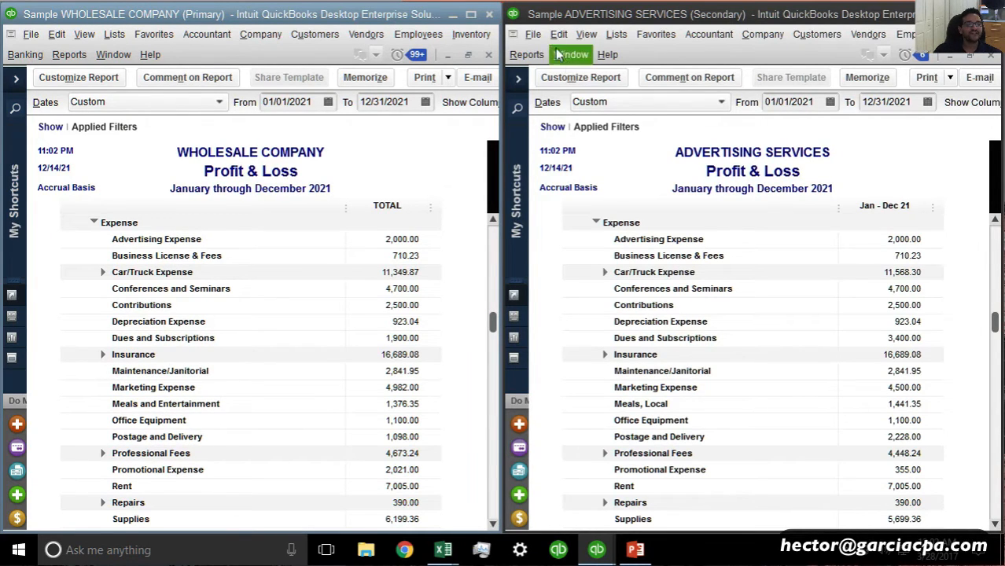
# Rename the Meals, Local expense account in Advertising Services to Meals and Entertainment, merging it with the existing account of that name
pyautogui.click(615, 34)
pyautogui.click(629, 74)
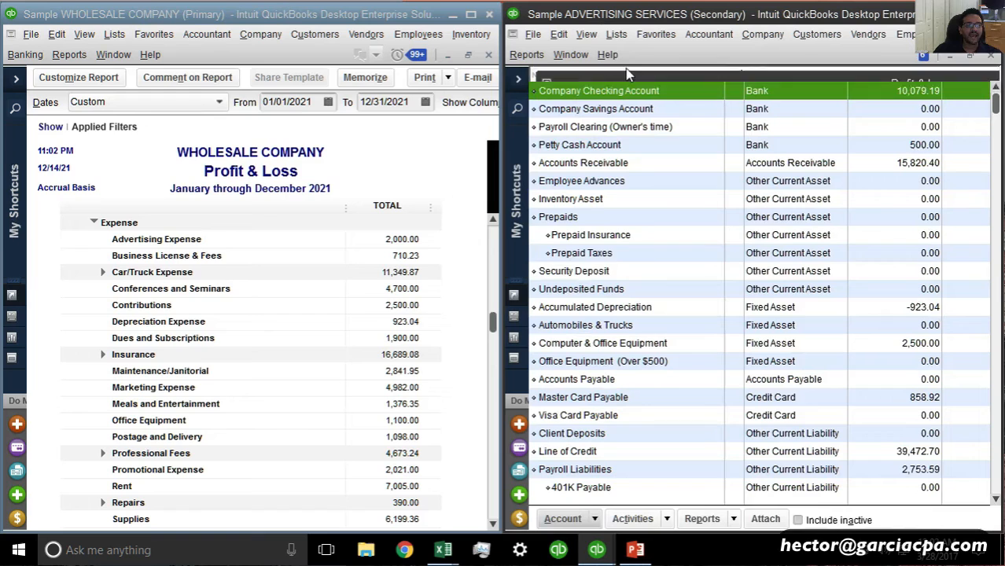
pyautogui.click(621, 276)
pyautogui.scroll(-15, 623, 284)
pyautogui.click(623, 286)
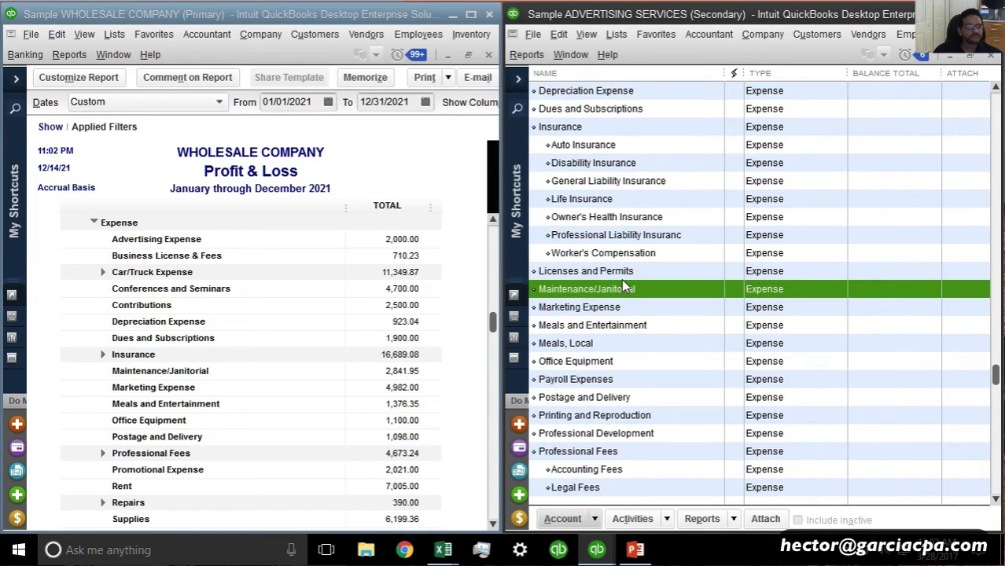
pyautogui.click(599, 343)
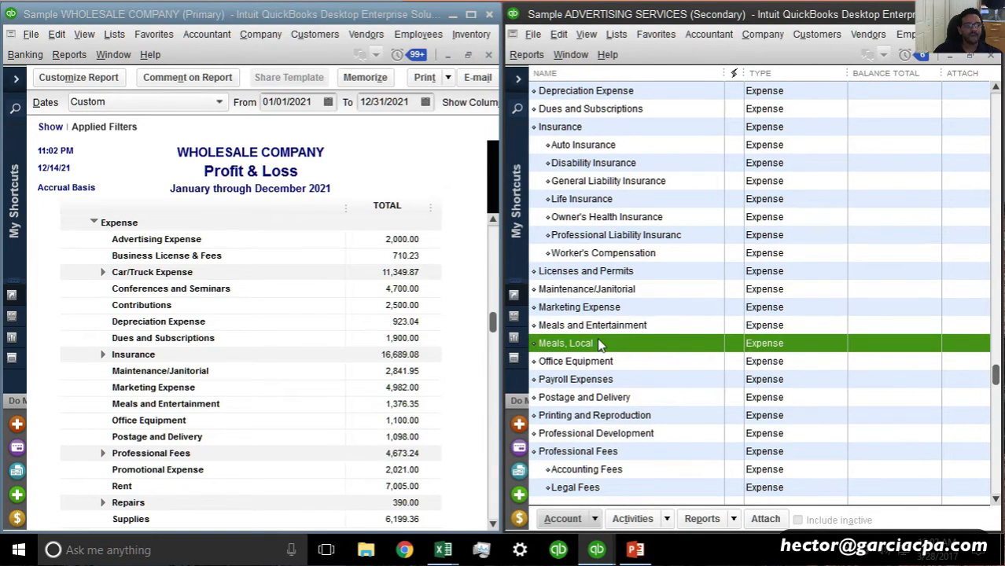
pyautogui.rightClick(600, 346)
pyautogui.click(641, 108)
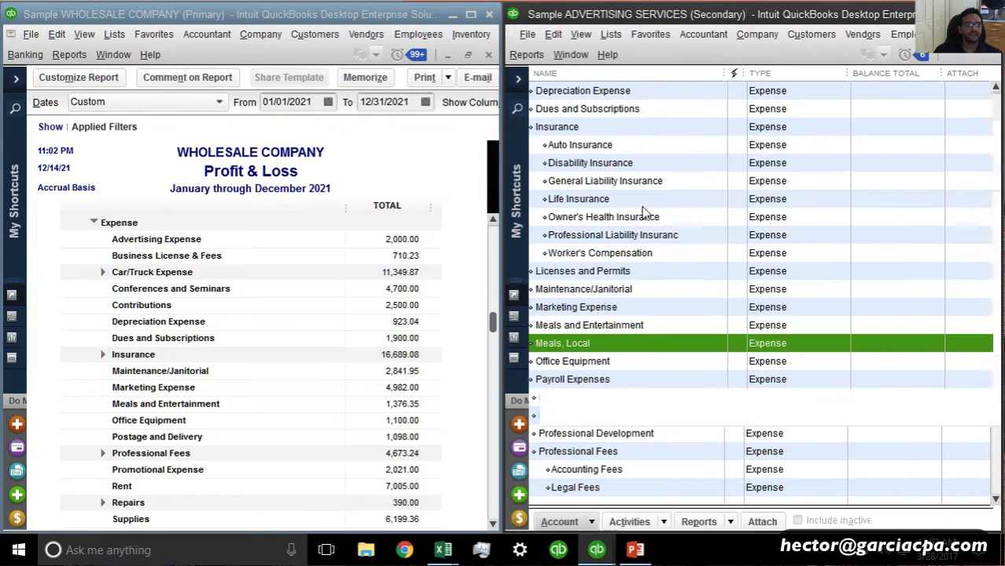
pyautogui.write('Meals and Entertainment')
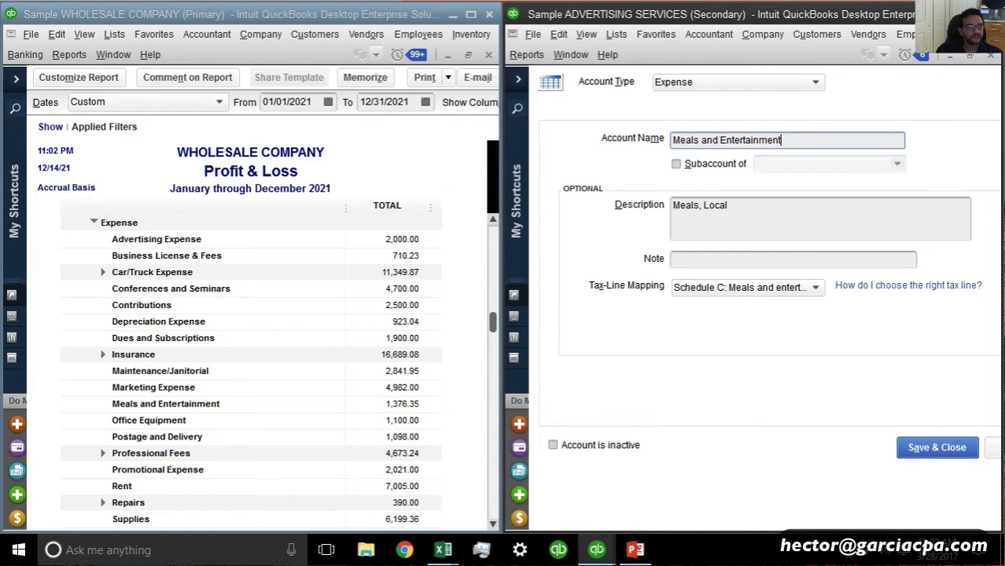
pyautogui.press('Return')
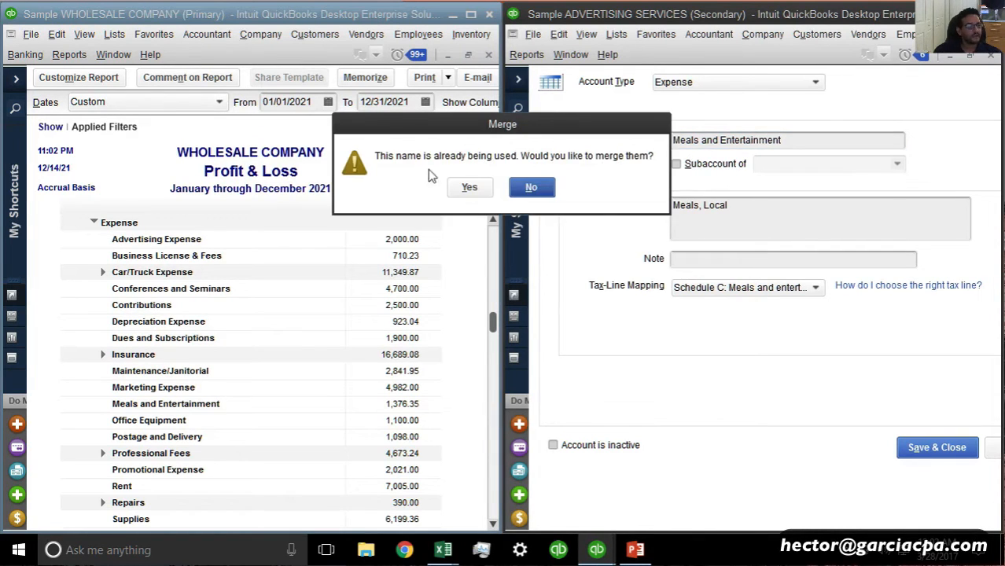
pyautogui.click(470, 187)
pyautogui.press('Escape')
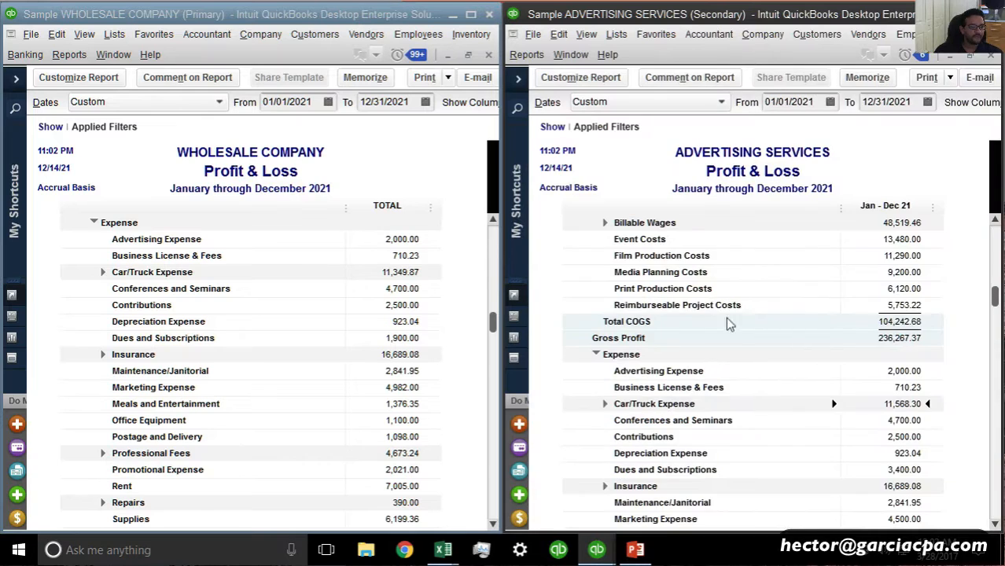
# Compare the remaining expense accounts in both reports, including the subaccounts of Professional Fees in Advertising Services
pyautogui.scroll(-2, 797, 429)
pyautogui.scroll(-2, 373, 391)
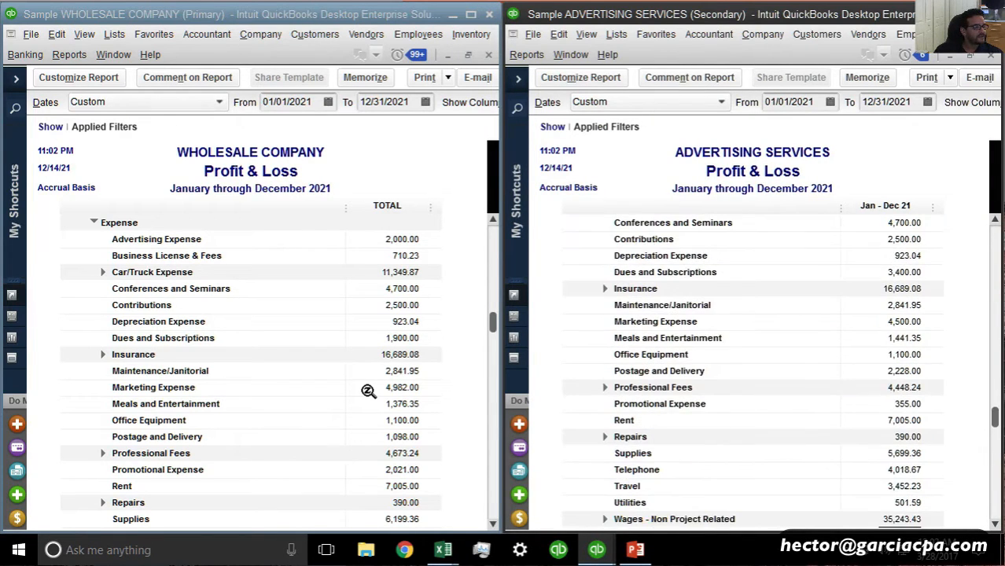
pyautogui.scroll(1, 399, 394)
pyautogui.click(673, 440)
pyautogui.scroll(-3, 335, 389)
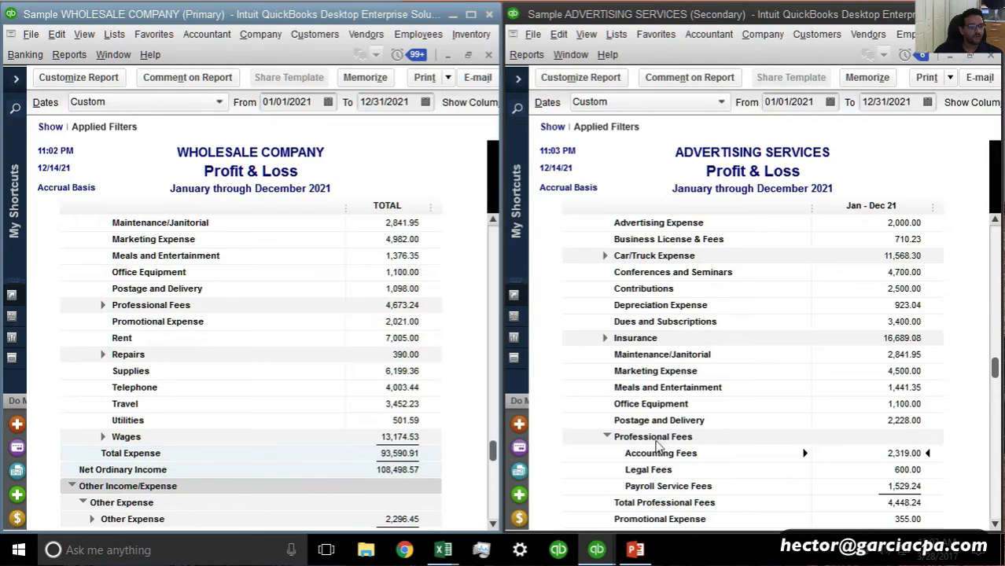
pyautogui.click(618, 441)
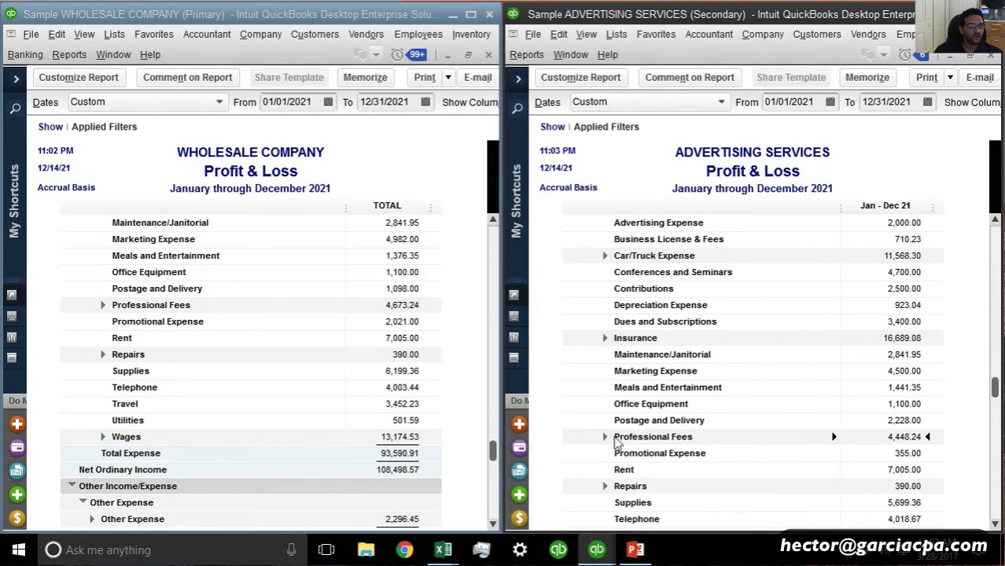
pyautogui.scroll(-3, 656, 449)
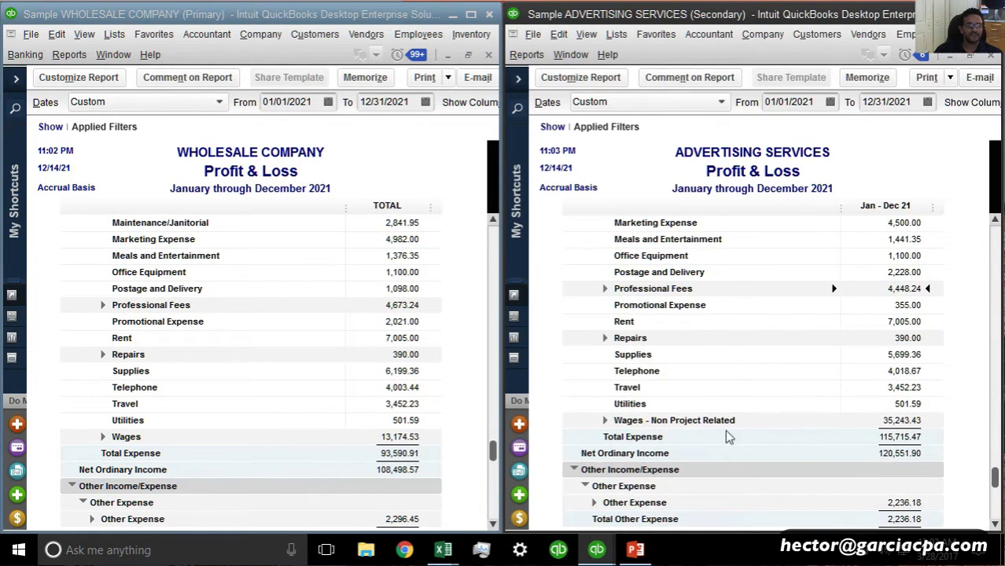
# Rename the Wages - Non Project Related account in Advertising Services to Wages and close the chart of accounts
pyautogui.click(616, 34)
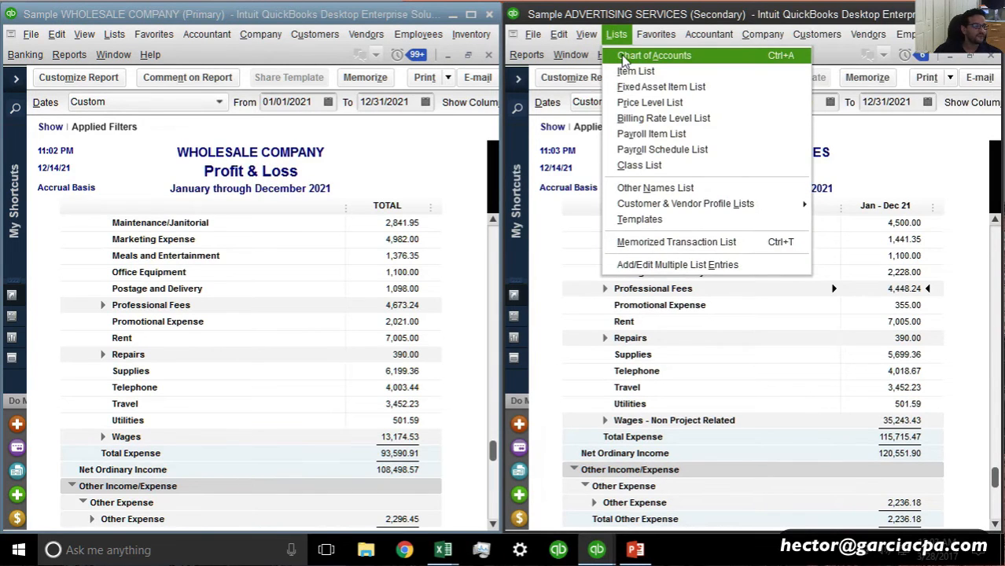
pyautogui.click(653, 55)
pyautogui.scroll(-15, 639, 290)
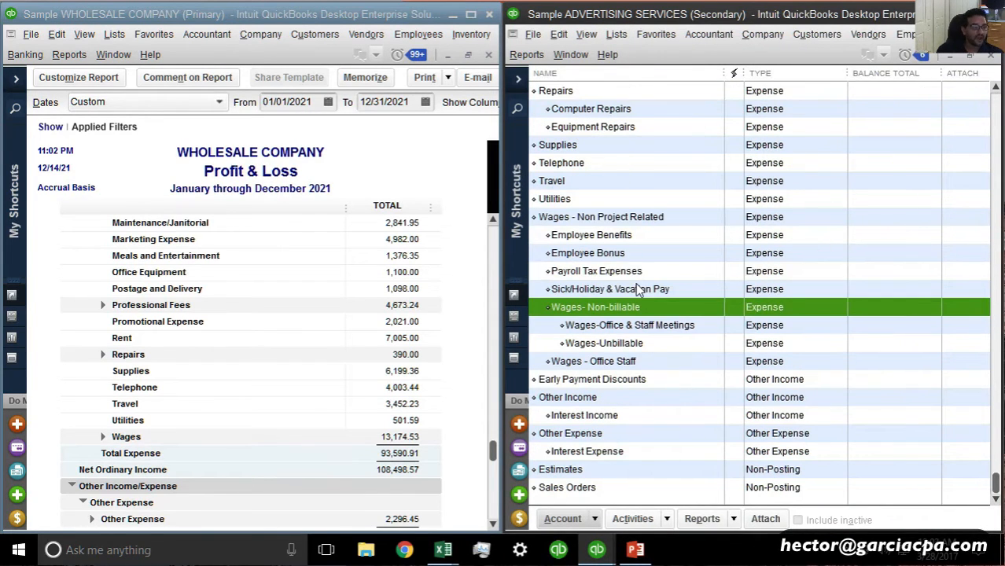
pyautogui.rightClick(619, 219)
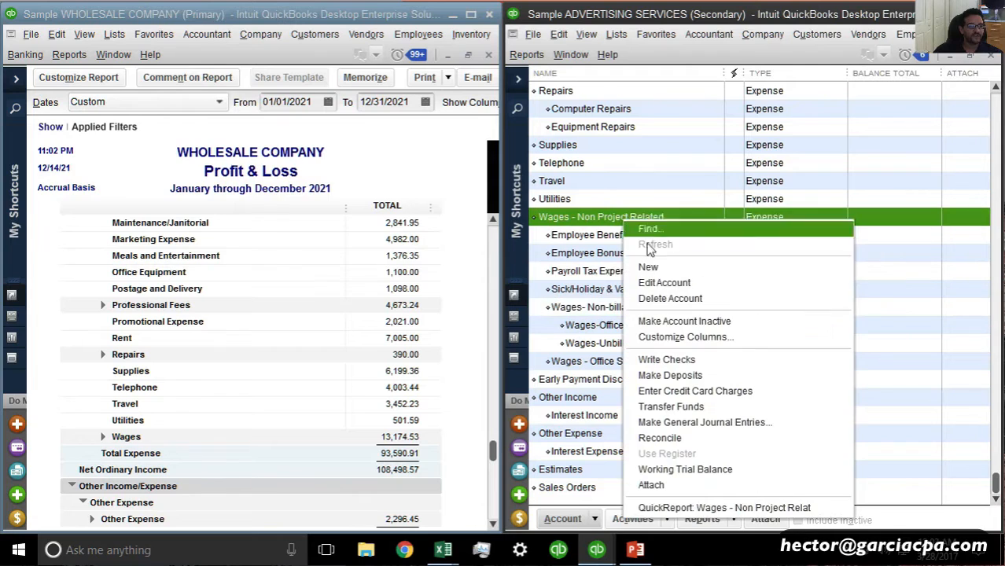
pyautogui.click(659, 285)
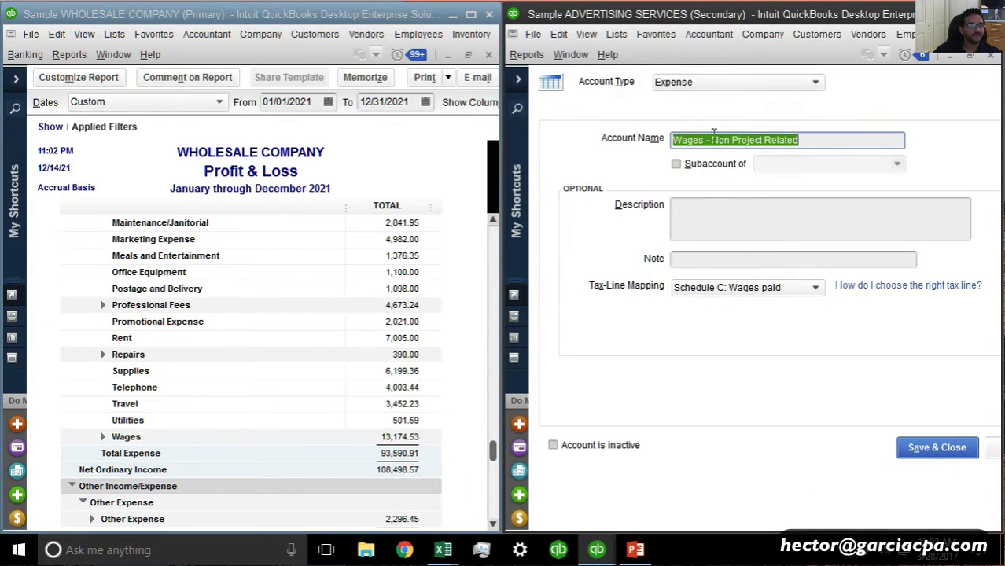
pyautogui.moveTo(711, 139); pyautogui.dragTo(995, 154)
pyautogui.press('BackSpace')
pyautogui.press('Return')
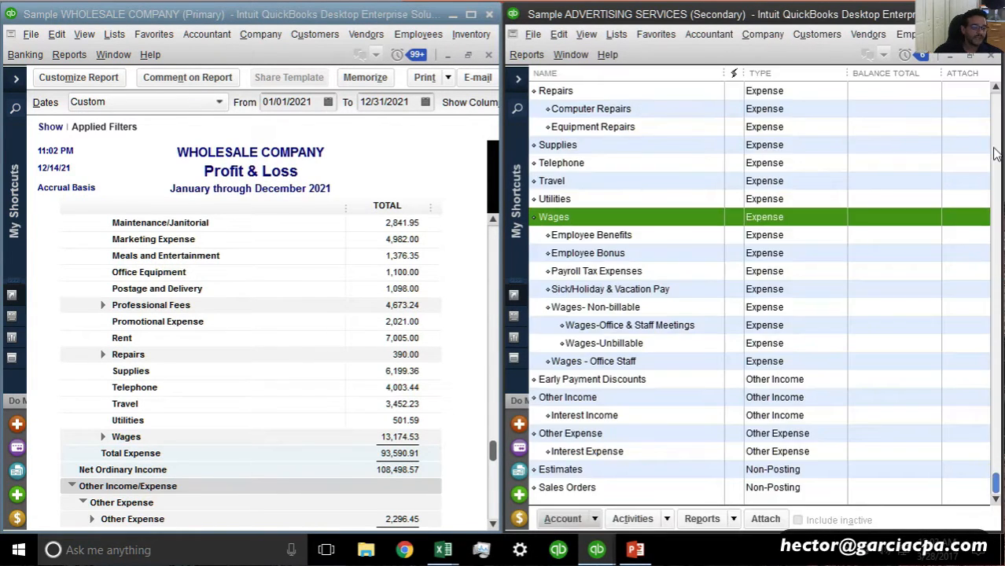
pyautogui.press('Escape')
# Compare the expense accounts of both reports again, from Wages back up to the start of the Expense section
pyautogui.scroll(-1, 772, 369)
pyautogui.scroll(1, 771, 369)
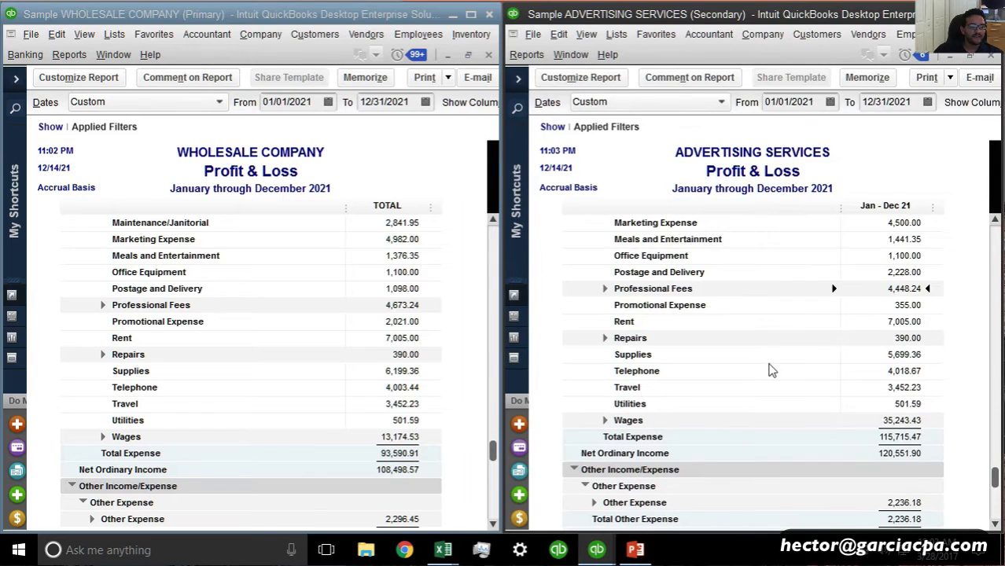
pyautogui.click(441, 370)
pyautogui.scroll(1, 440, 369)
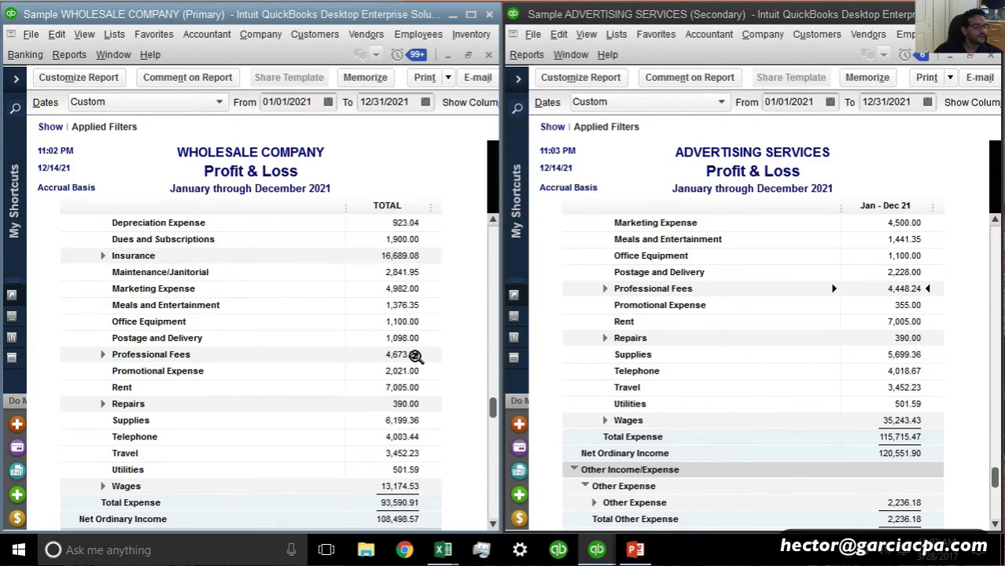
pyautogui.scroll(2, 919, 317)
pyautogui.click(933, 317)
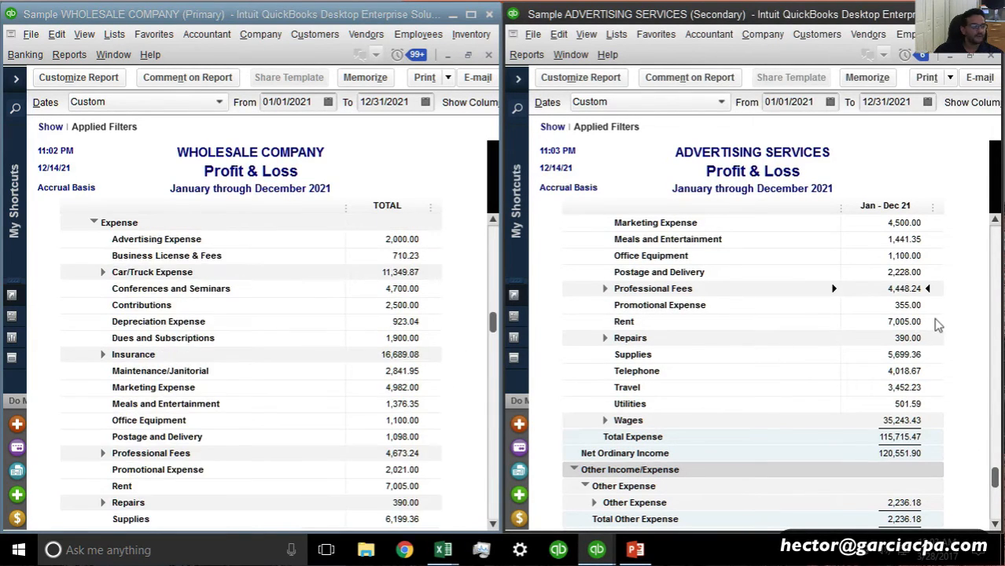
pyautogui.scroll(6, 933, 317)
pyautogui.scroll(-1, 938, 330)
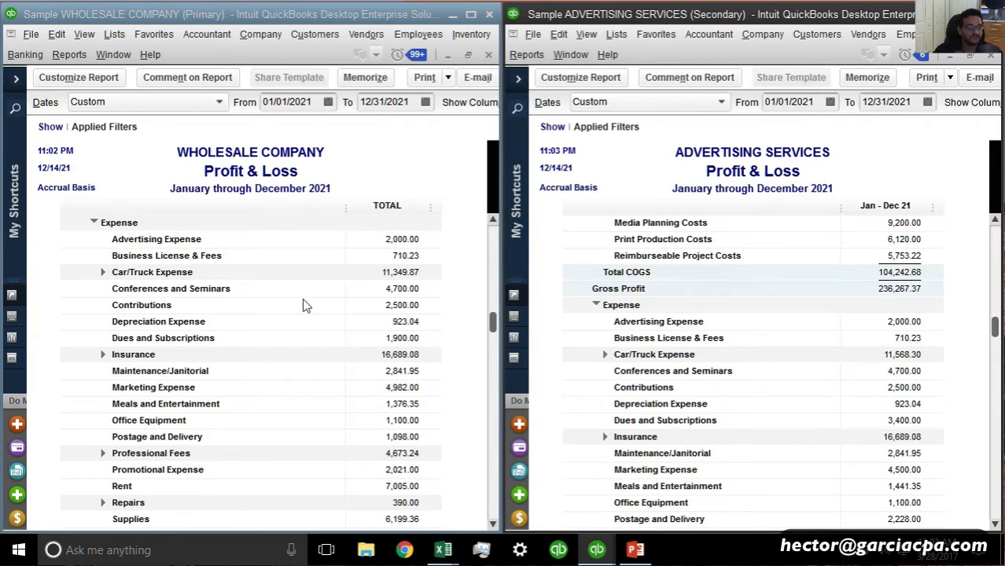
# Delete the 02/22/2021 check to City of Bayshore from the Wholesale Company's Business License & Fees transactions
pyautogui.doubleClick(398, 323)
pyautogui.press('Escape')
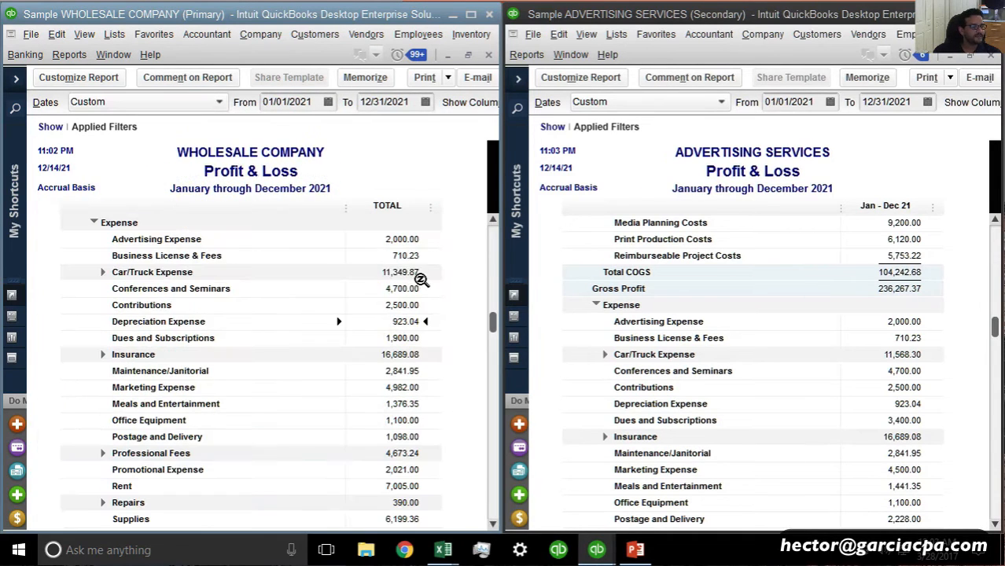
pyautogui.doubleClick(405, 256)
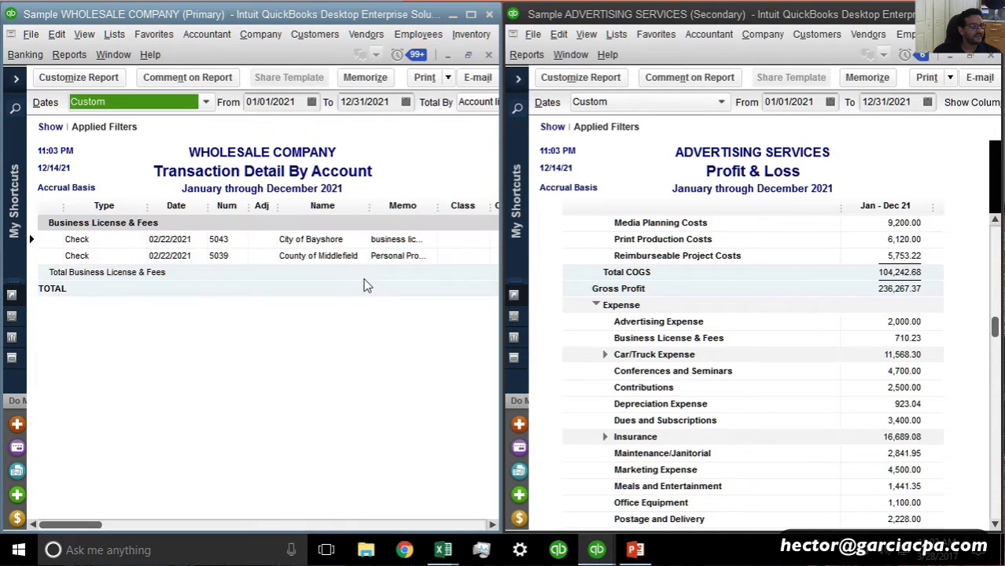
pyautogui.doubleClick(306, 240)
pyautogui.rightClick(283, 274)
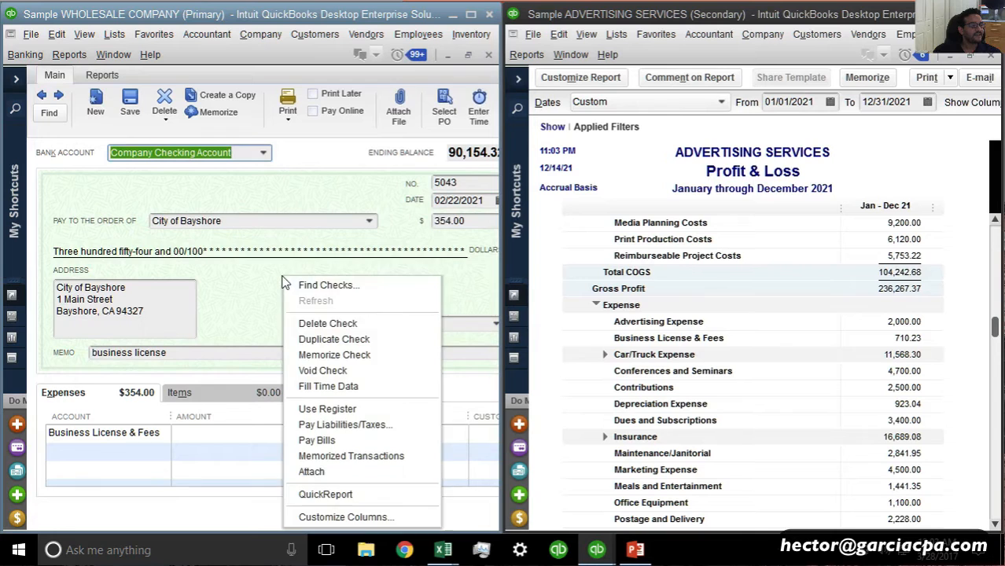
pyautogui.click(327, 322)
pyautogui.click(469, 319)
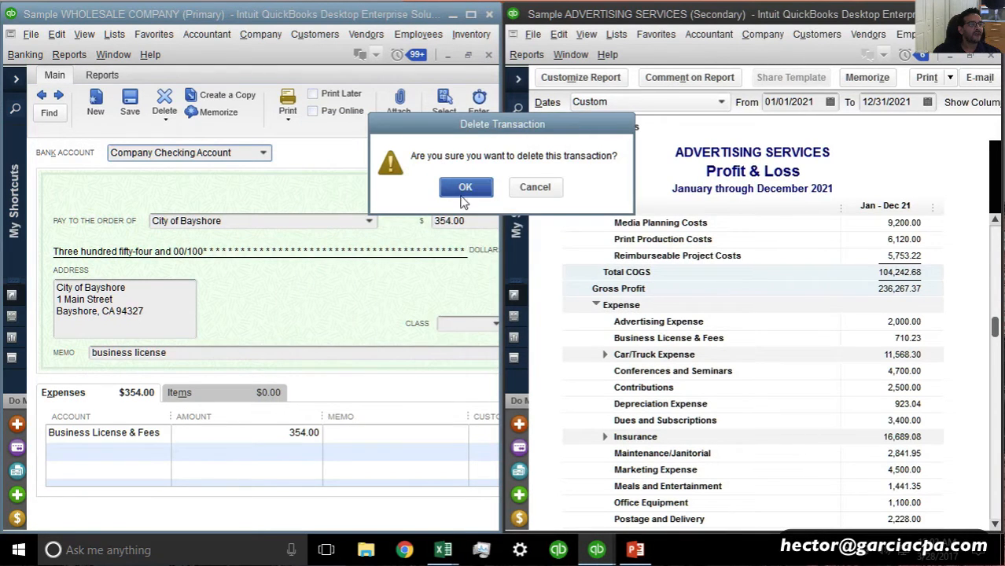
pyautogui.click(464, 188)
pyautogui.press('Escape')
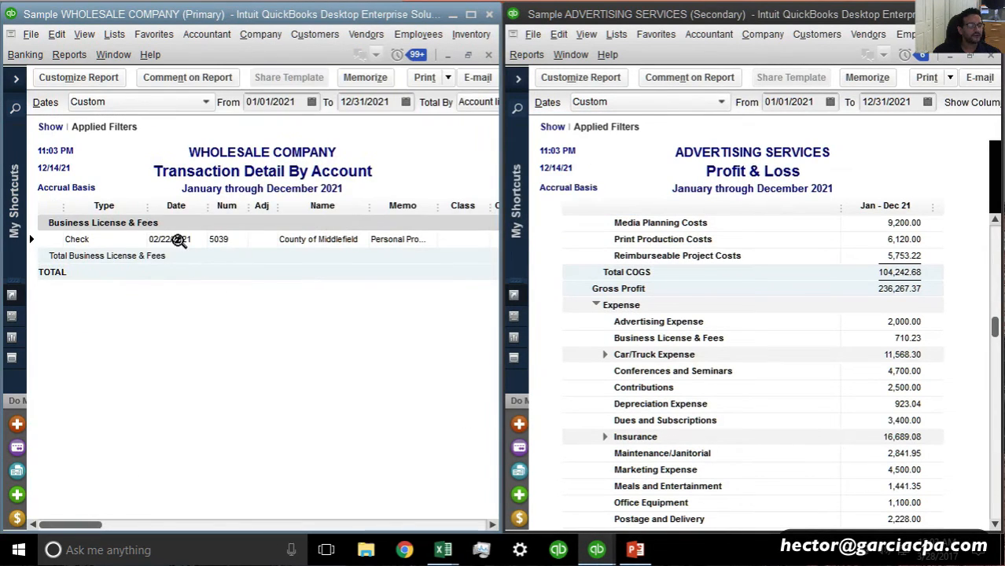
# Delete the 02/22/2021 check 5039 to County of Middlefield from Wholesale Company's Business License & Fees transactions and return to the Profit & Loss
pyautogui.doubleClick(177, 242)
pyautogui.rightClick(271, 293)
pyautogui.click(329, 340)
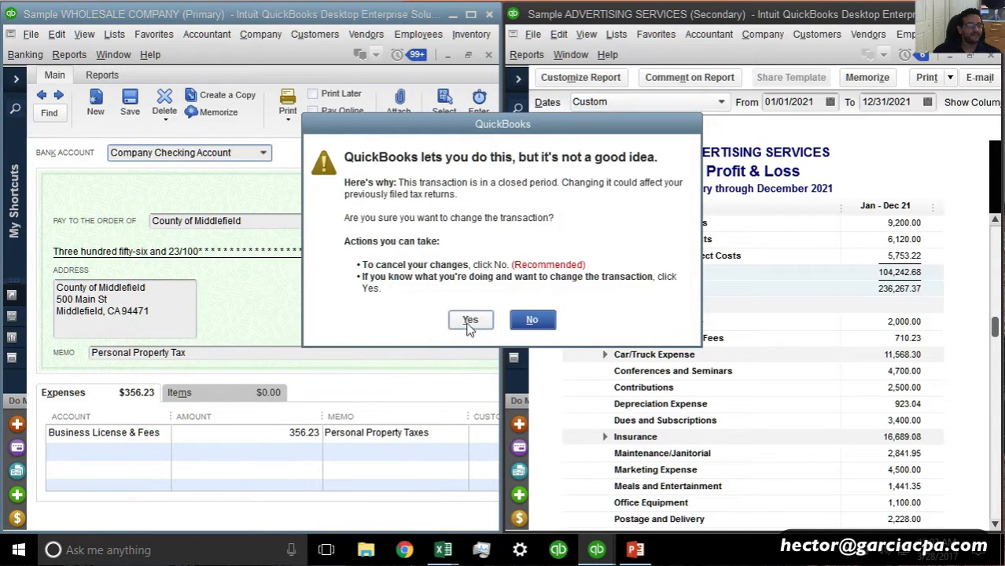
pyautogui.click(469, 320)
pyautogui.click(465, 187)
pyautogui.press('Escape')
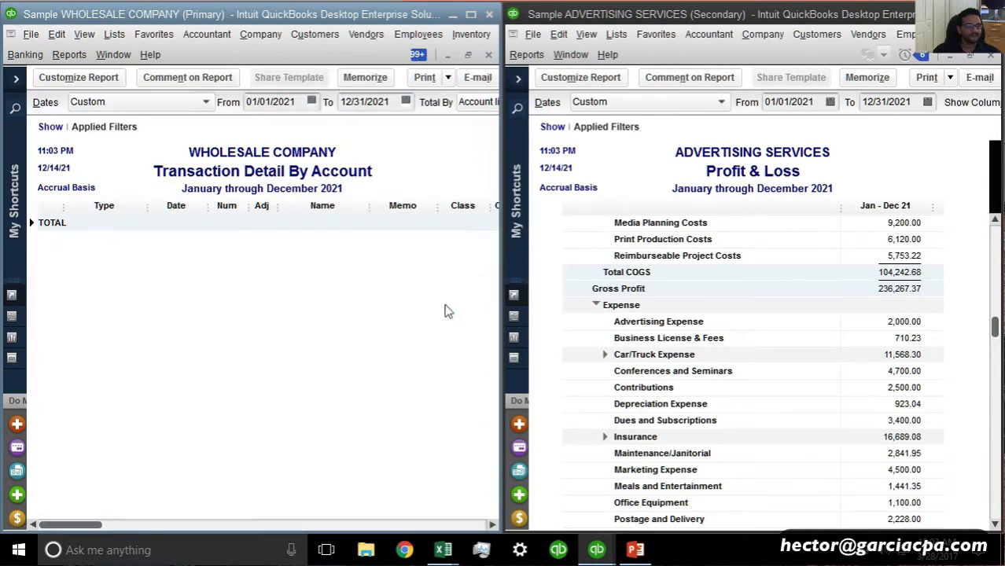
pyautogui.press('Escape')
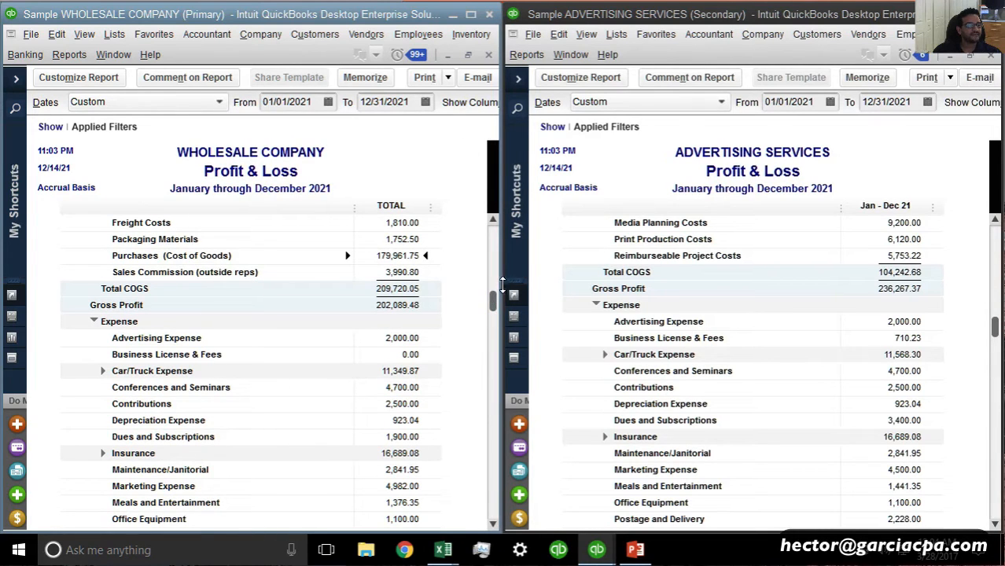
# Refresh the Wholesale Company Profit & Loss report, keeping both company windows side by side
pyautogui.moveTo(498, 303); pyautogui.dragTo(787, 302)
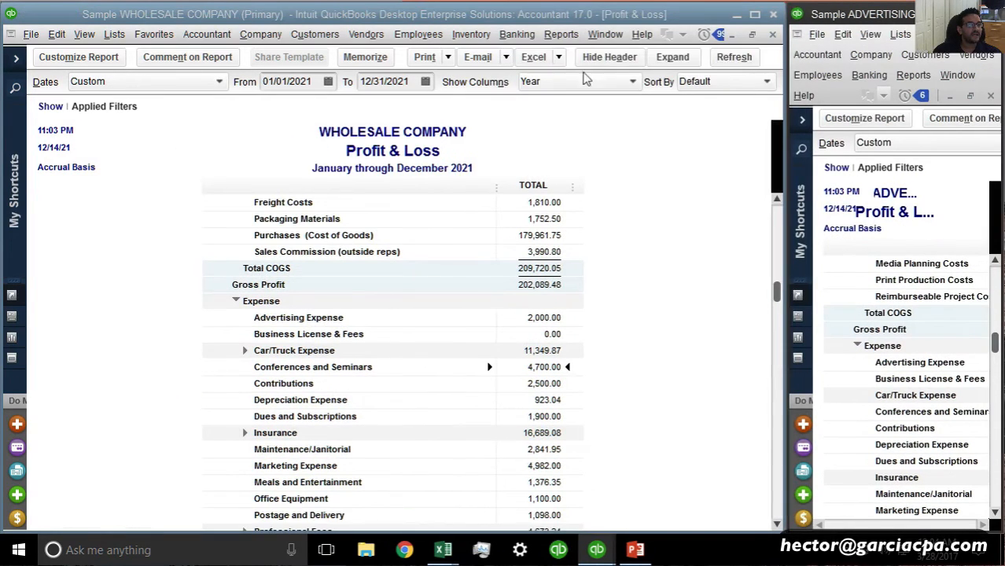
pyautogui.click(734, 56)
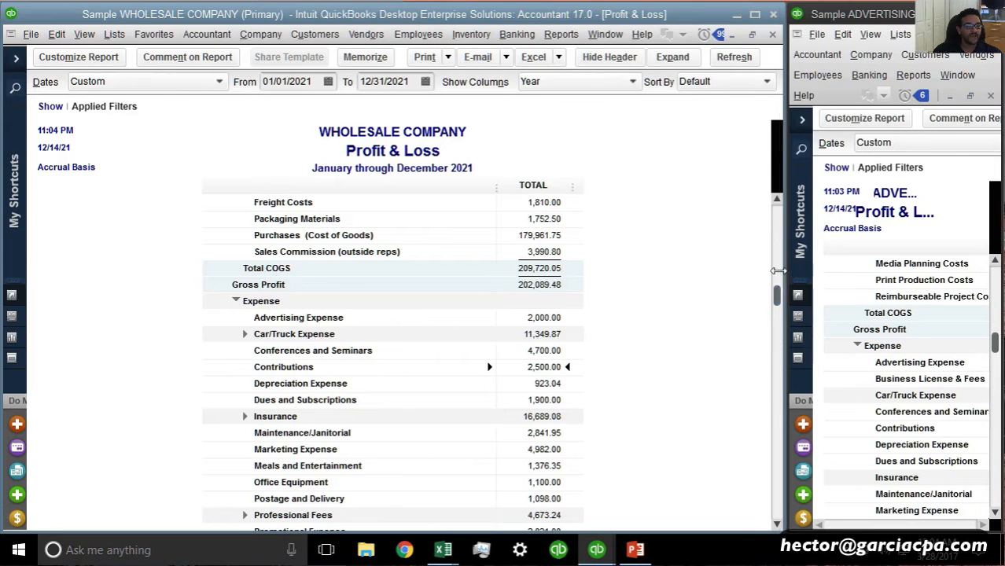
pyautogui.moveTo(787, 275); pyautogui.dragTo(540, 284)
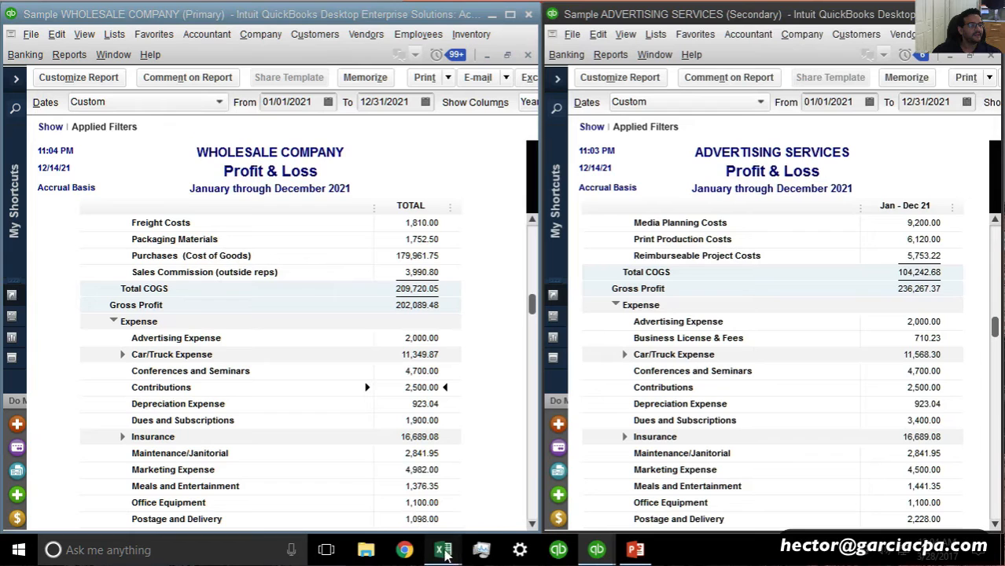
# Switch to Excel and close the previously open workbooks, discarding their changes
pyautogui.moveTo(443, 550)
pyautogui.click(495, 515)
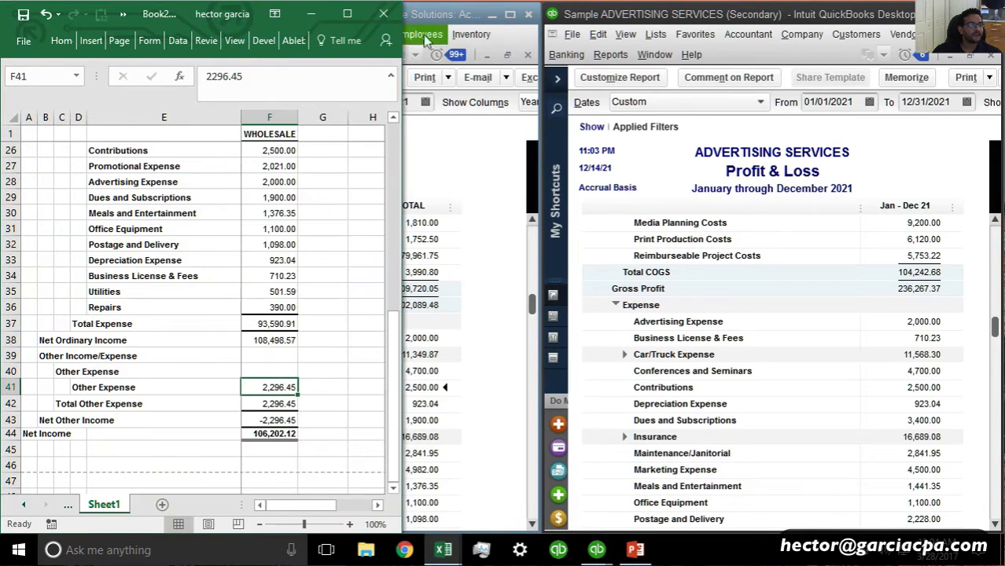
pyautogui.click(384, 14)
pyautogui.click(504, 291)
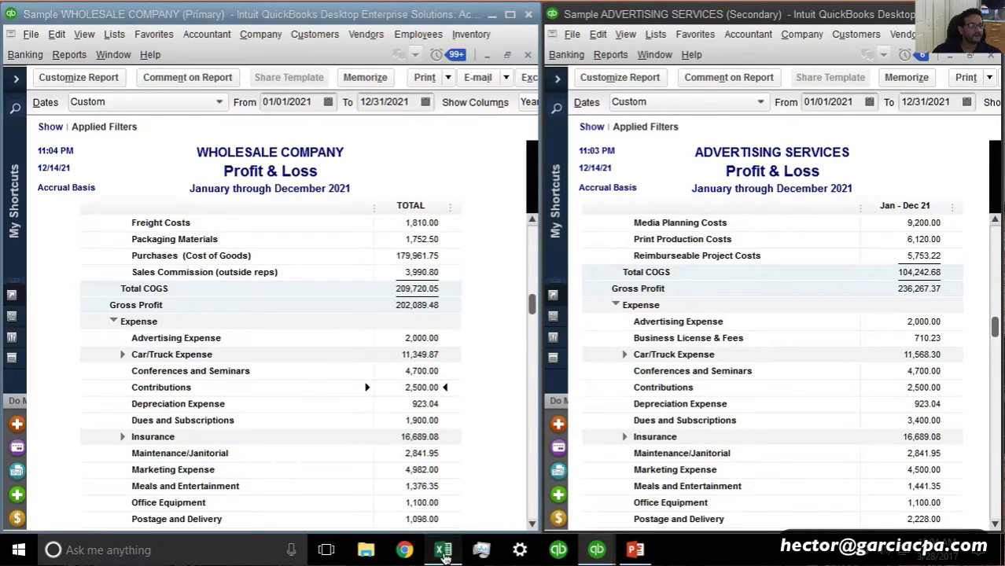
pyautogui.click(443, 549)
pyautogui.click(988, 13)
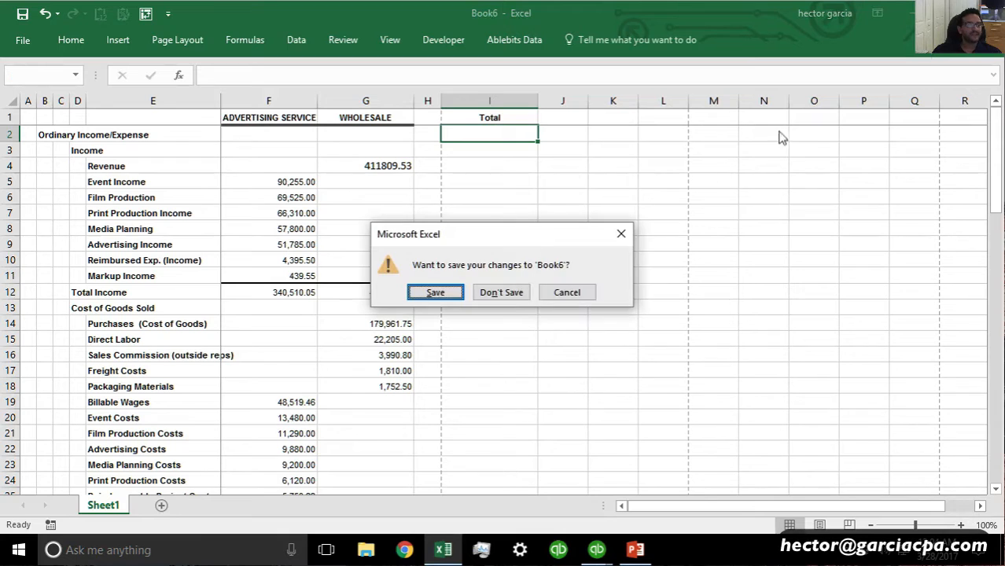
pyautogui.click(500, 291)
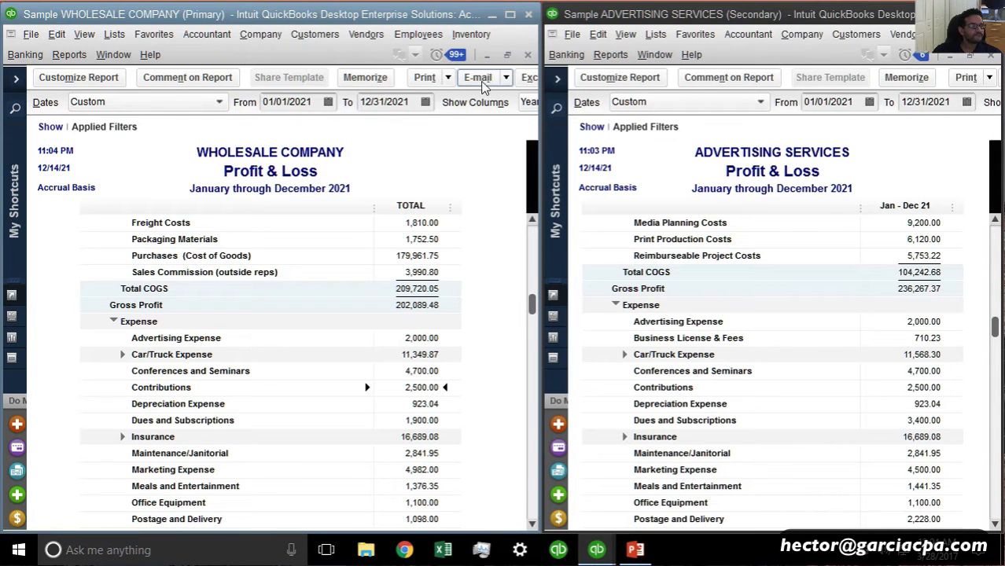
# Export the Wholesale Company Profit & Loss report to a new Excel worksheet in a new workbook
pyautogui.click(506, 79)
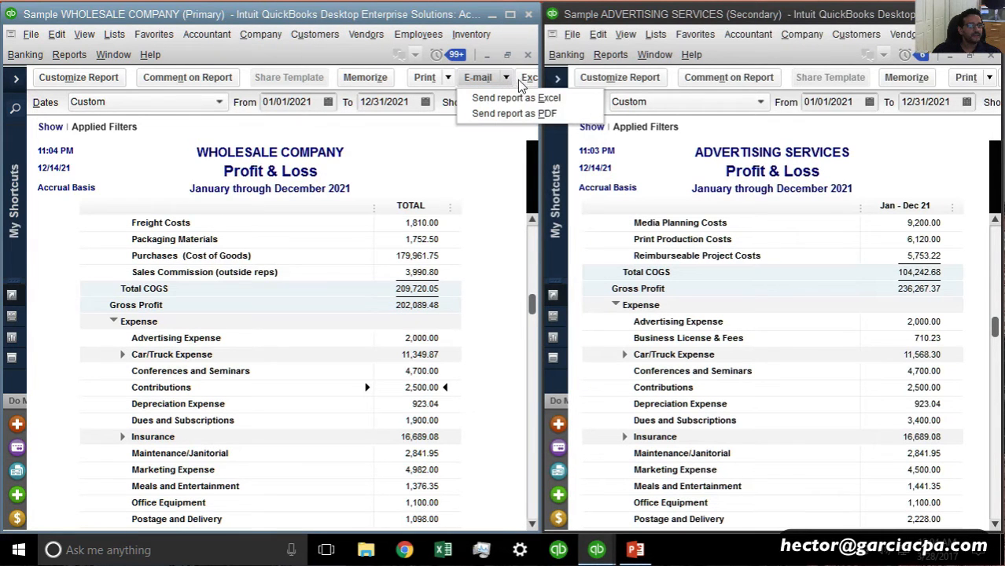
pyautogui.click(539, 154)
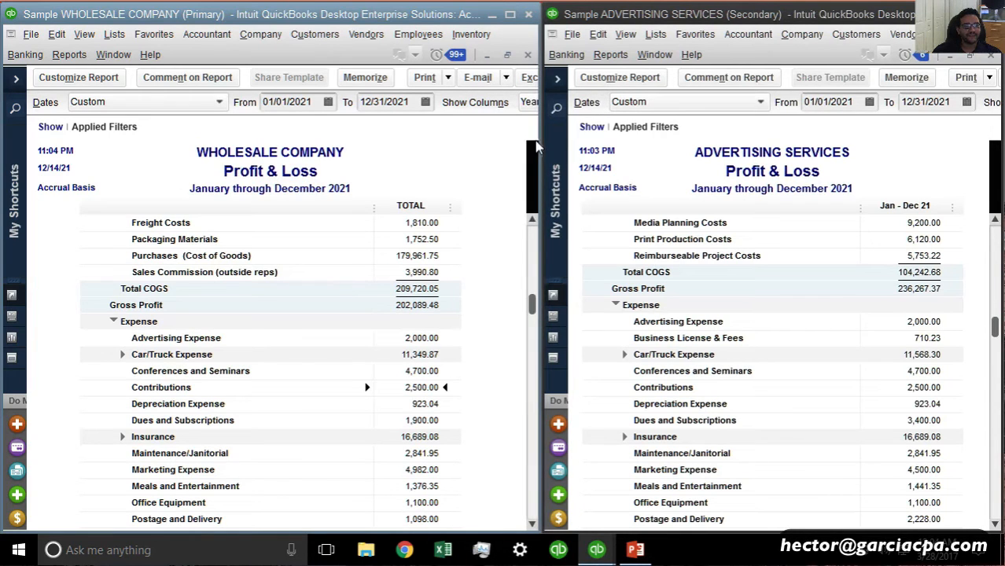
pyautogui.moveTo(539, 148); pyautogui.dragTo(610, 147)
pyautogui.click(555, 58)
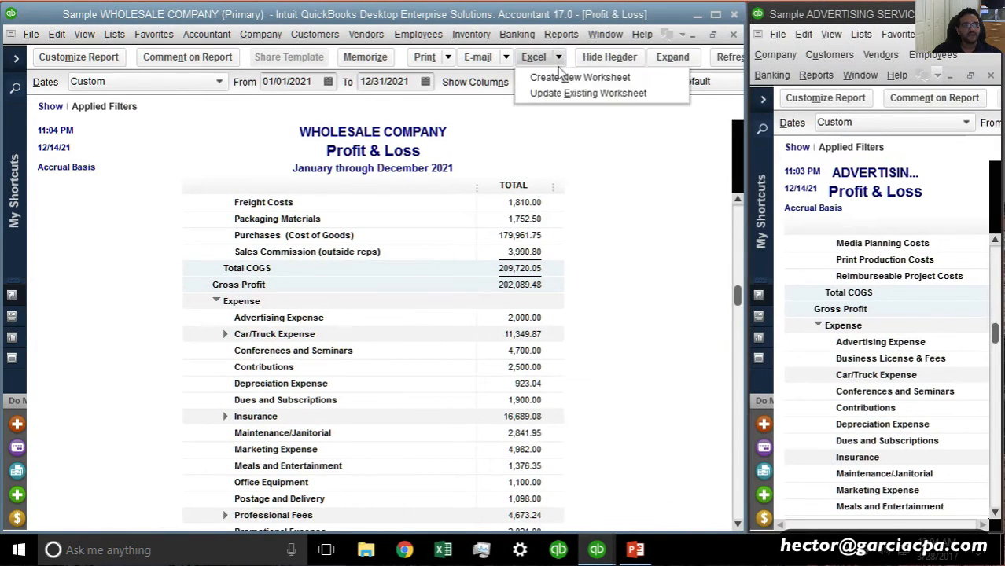
pyautogui.click(554, 83)
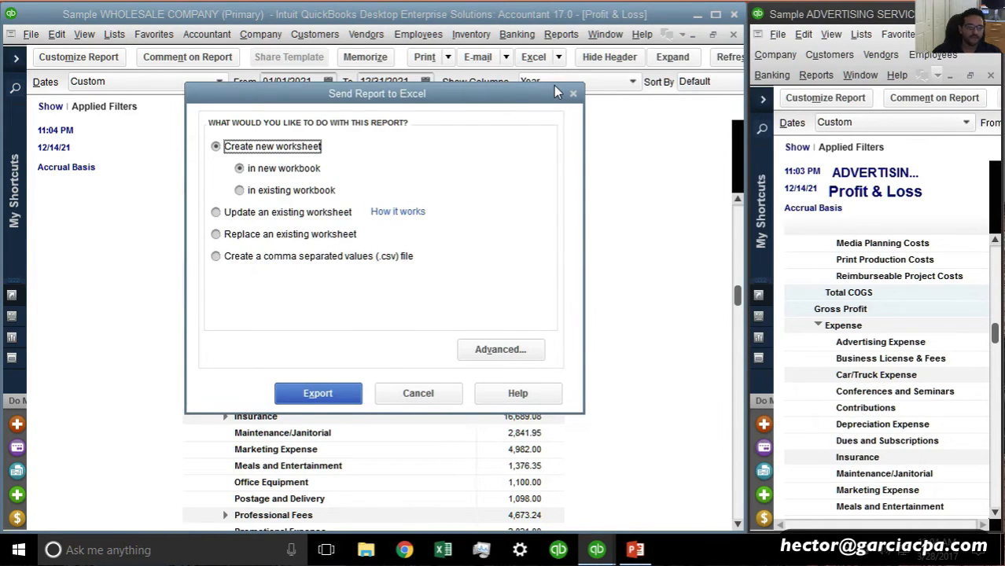
pyautogui.click(331, 389)
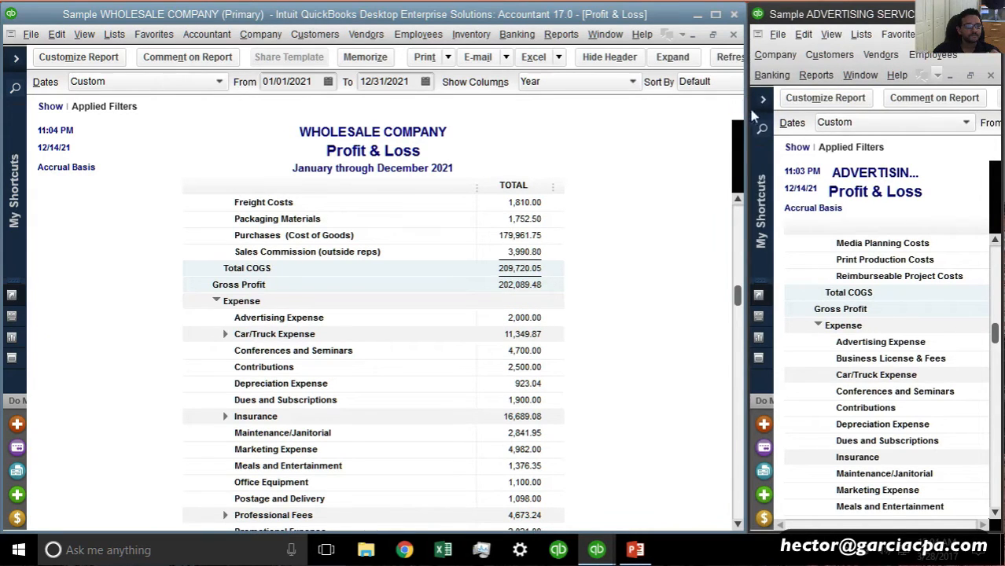
# Export the Advertising Services Profit & Loss report to a new Excel worksheet in a new workbook
pyautogui.moveTo(749, 108); pyautogui.dragTo(302, 105)
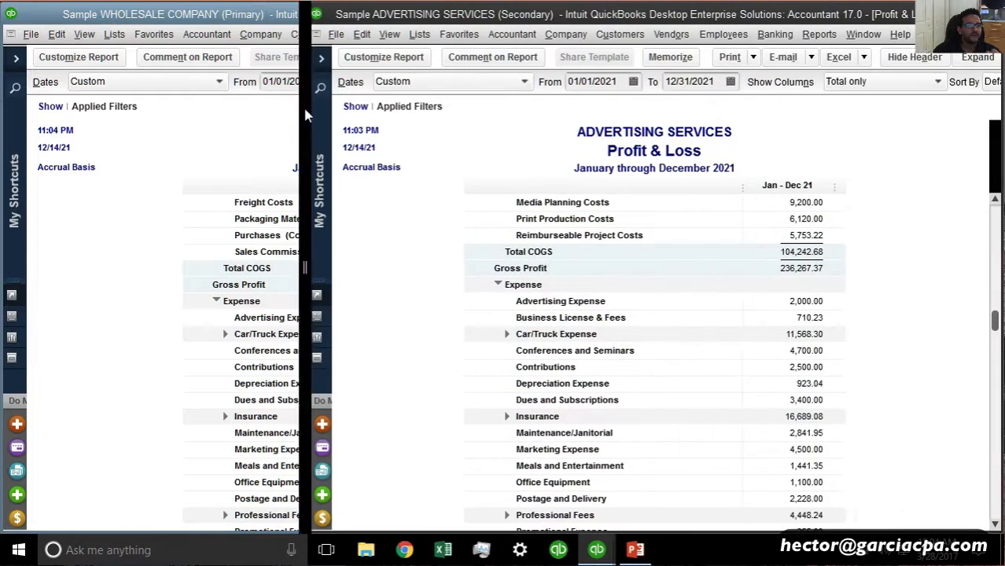
pyautogui.click(861, 57)
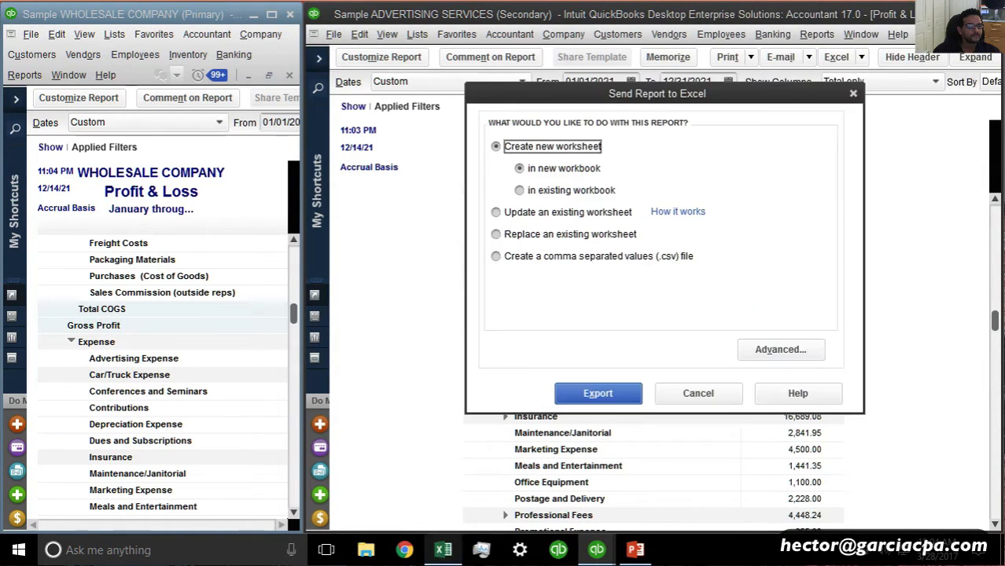
pyautogui.click(601, 393)
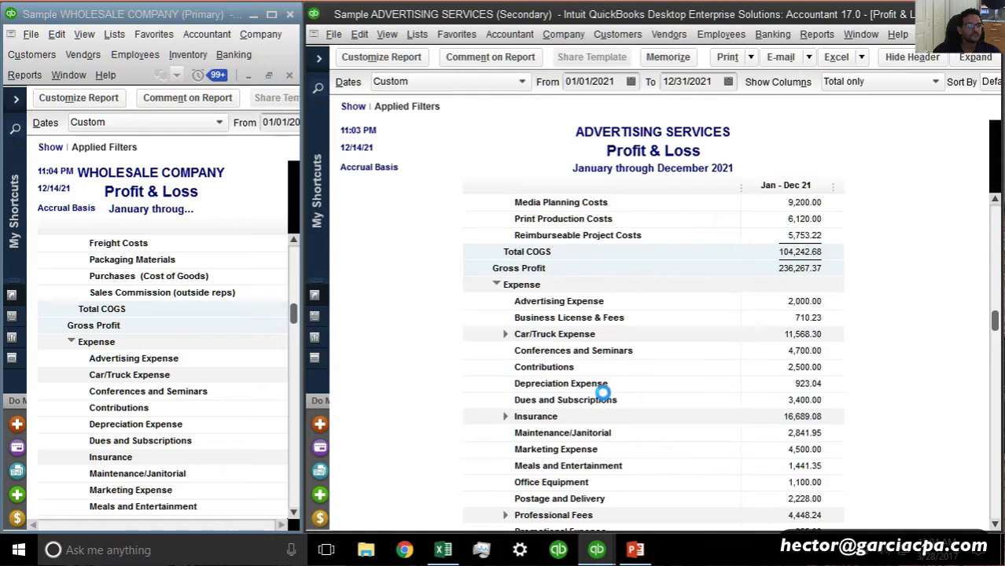
# Switch to Excel and arrange the exported Advertising Services and Wholesale Company workbooks side by side
pyautogui.click(445, 550)
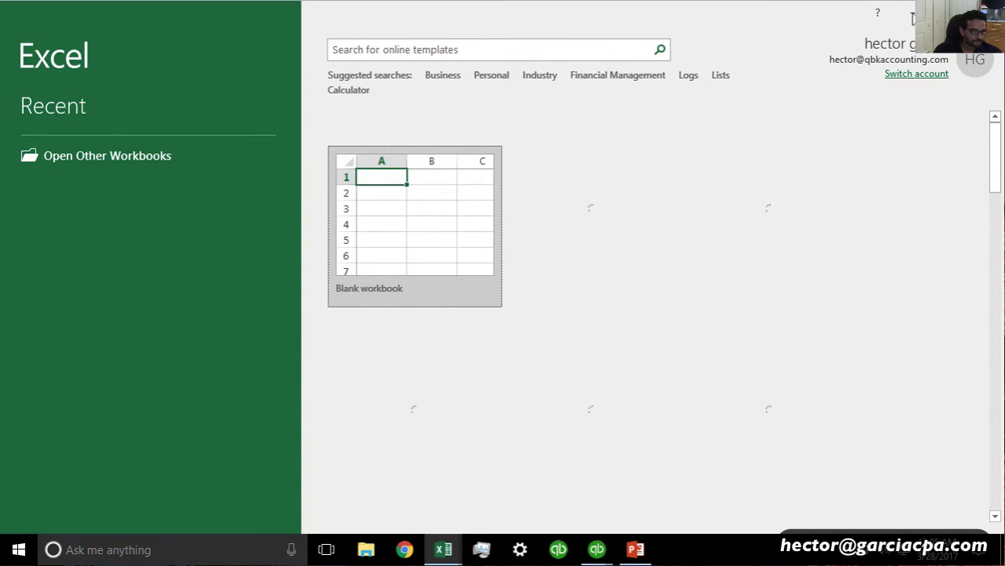
pyautogui.click(445, 555)
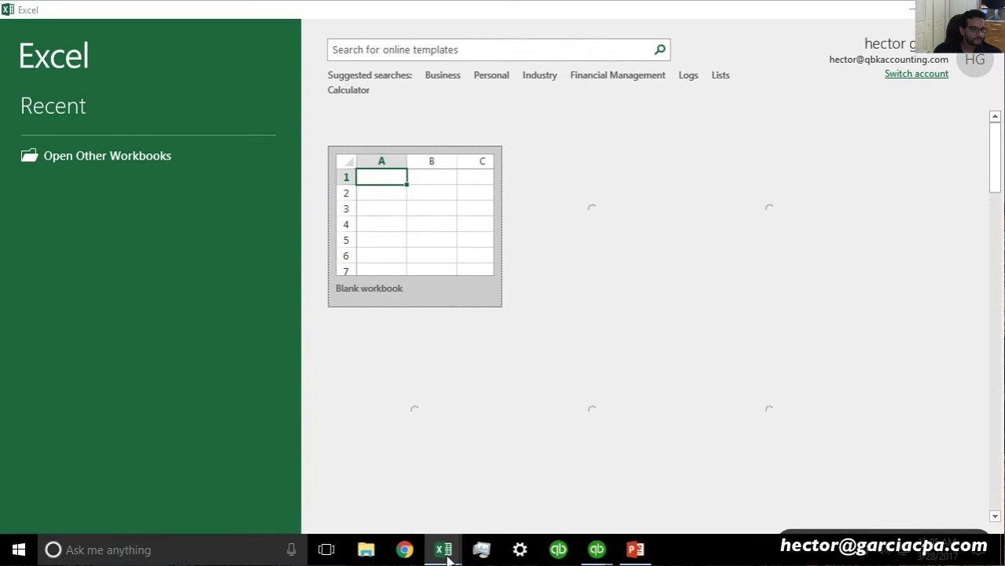
pyautogui.click(442, 509)
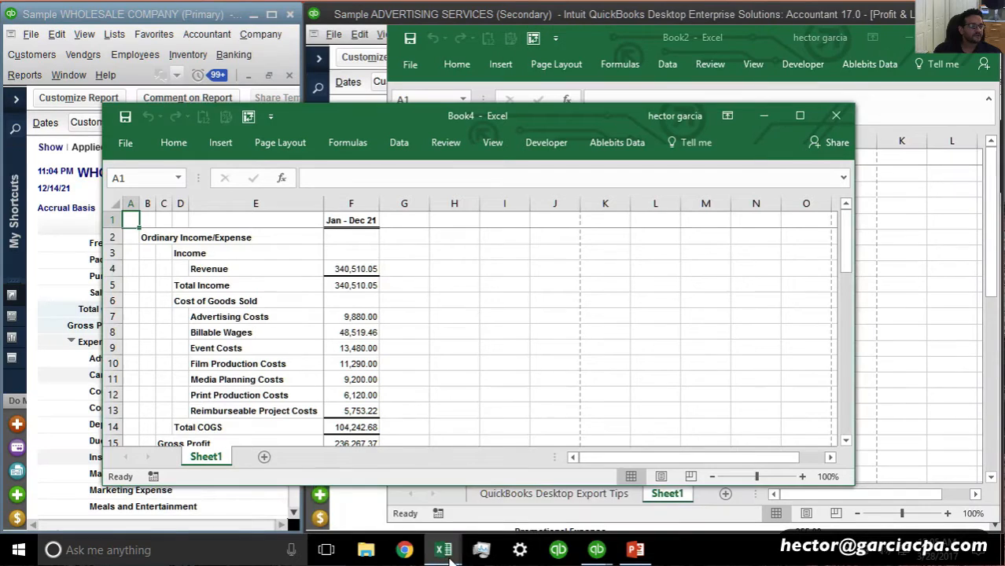
pyautogui.click(449, 559)
pyautogui.click(610, 487)
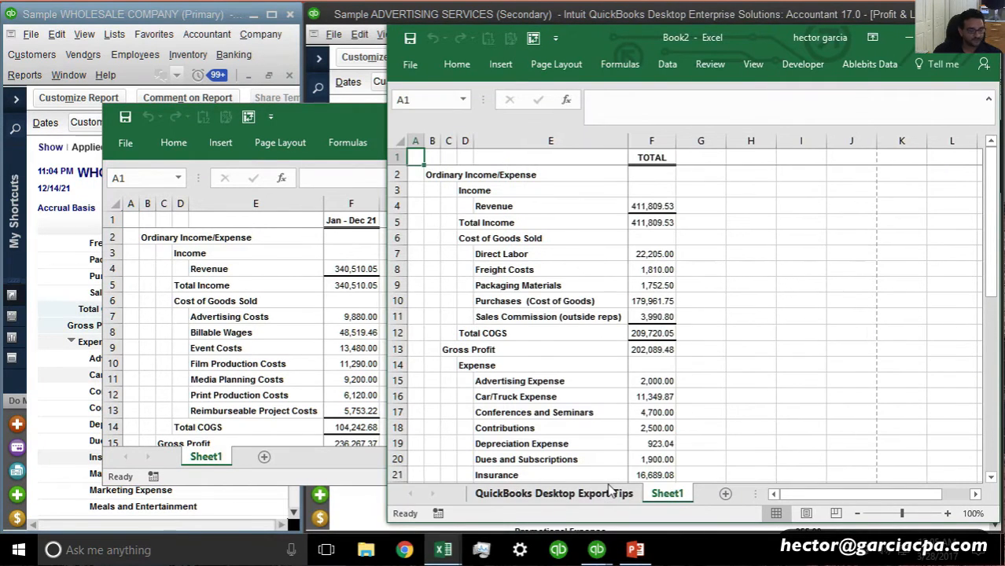
pyautogui.press('super+Right')
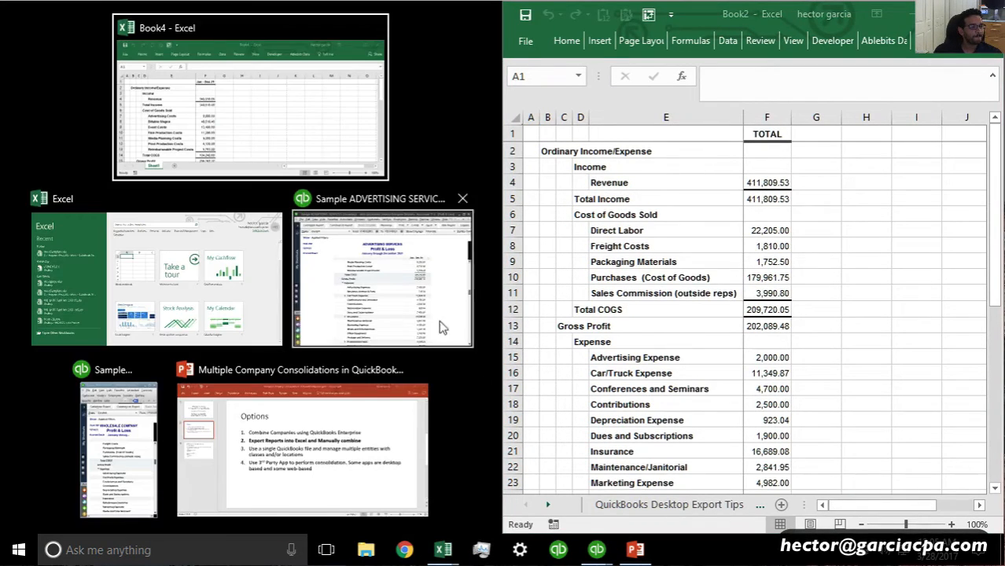
pyautogui.click(286, 135)
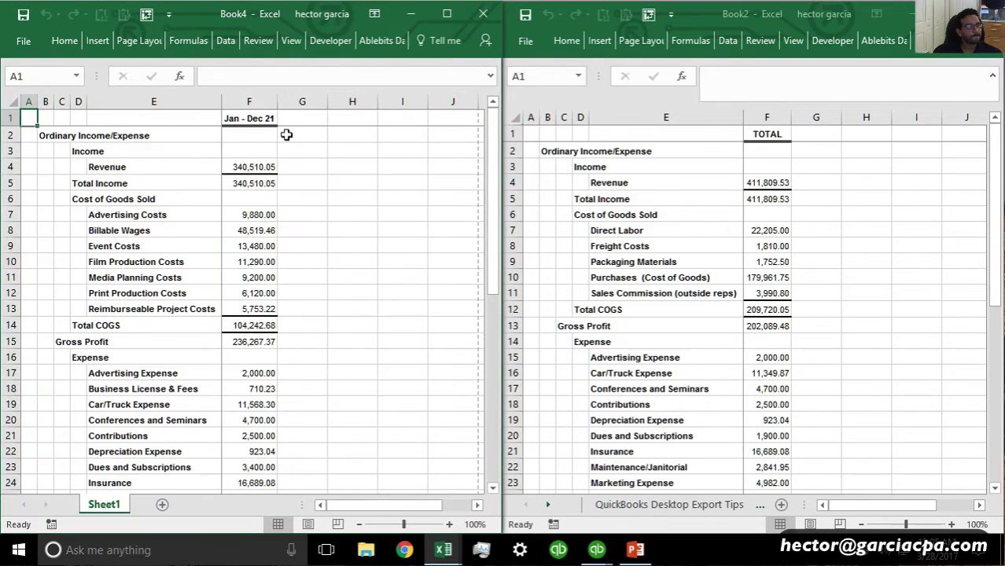
pyautogui.press('super')
pyautogui.click(593, 248)
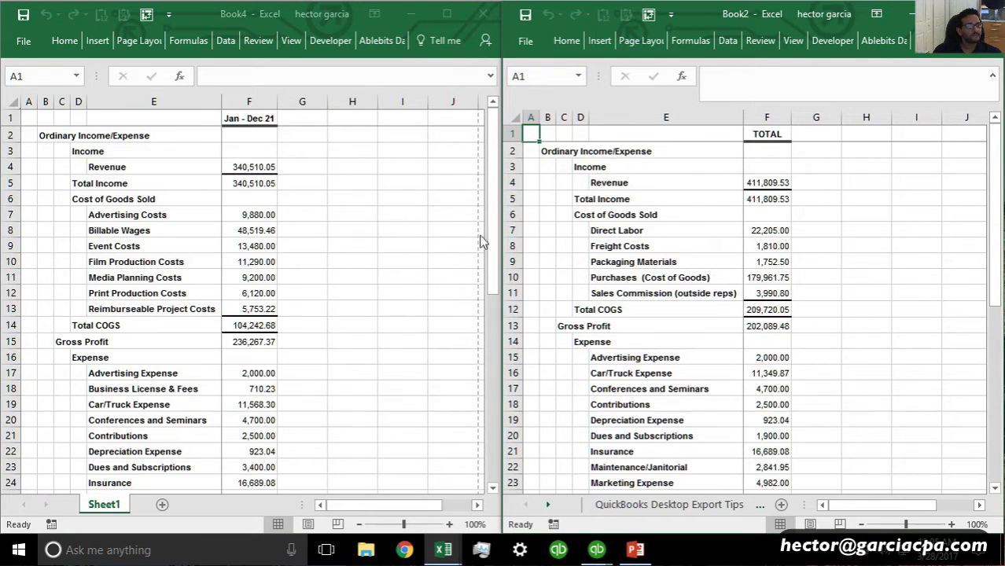
pyautogui.click(672, 246)
# Replace the amount column's heading in cell F1 of the Wholesale Company workbook with WHOLESAL
pyautogui.click(767, 134)
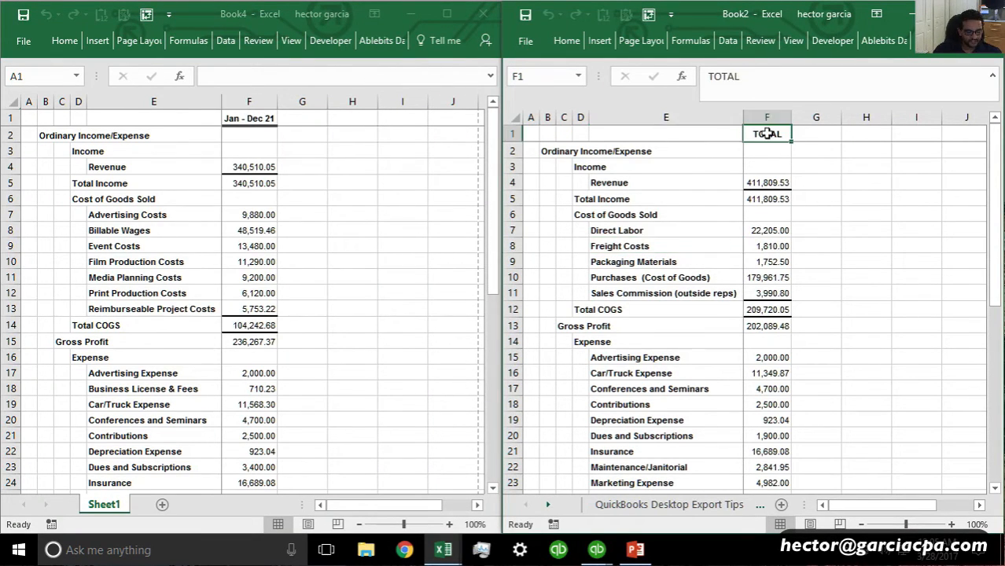
pyautogui.write('WHOLESA')
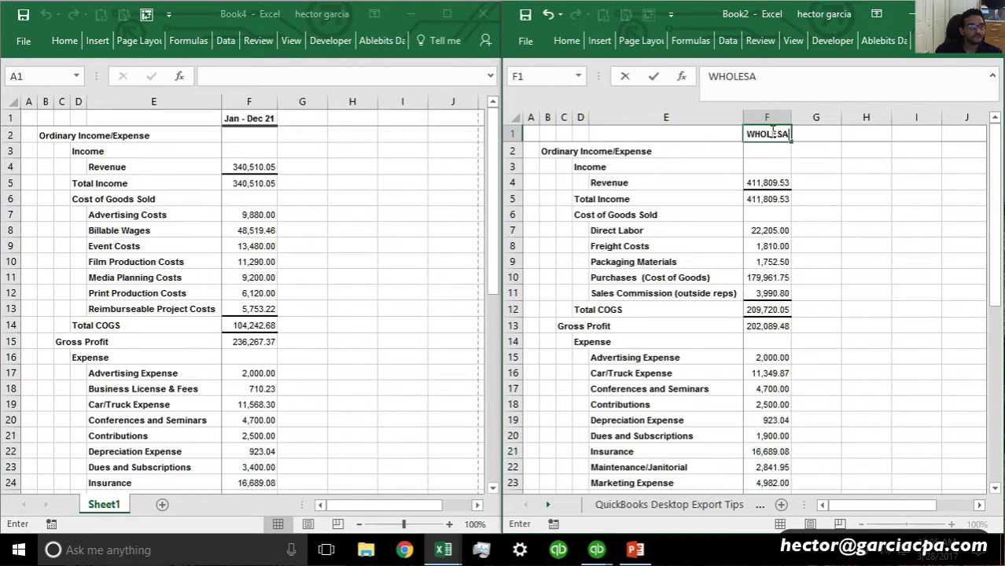
pyautogui.write('LE')
pyautogui.press('BackSpace')
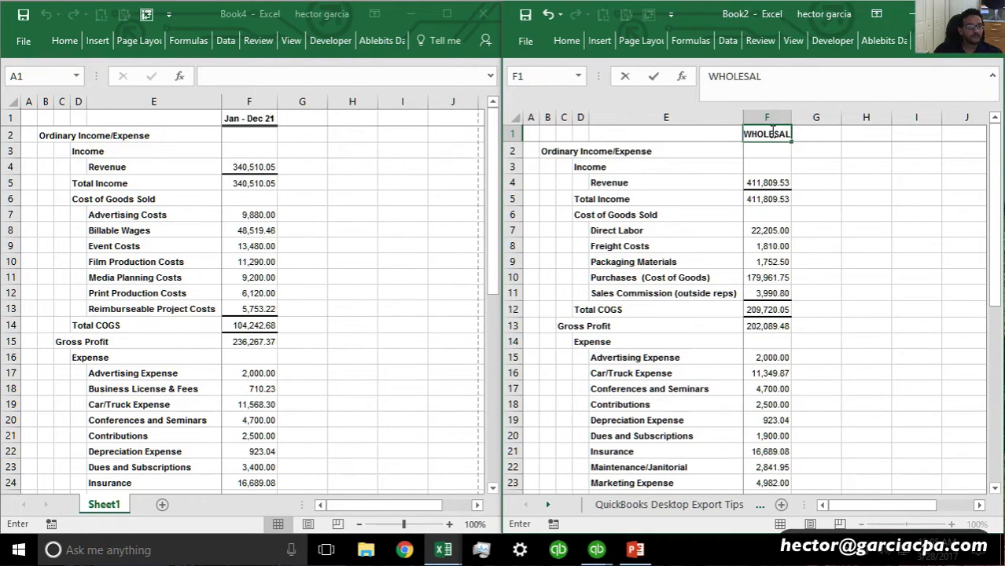
pyautogui.press('Return')
# Replace the amount column's heading in cell F1 of the Advertising Services workbook with SERVICES
pyautogui.click(245, 126)
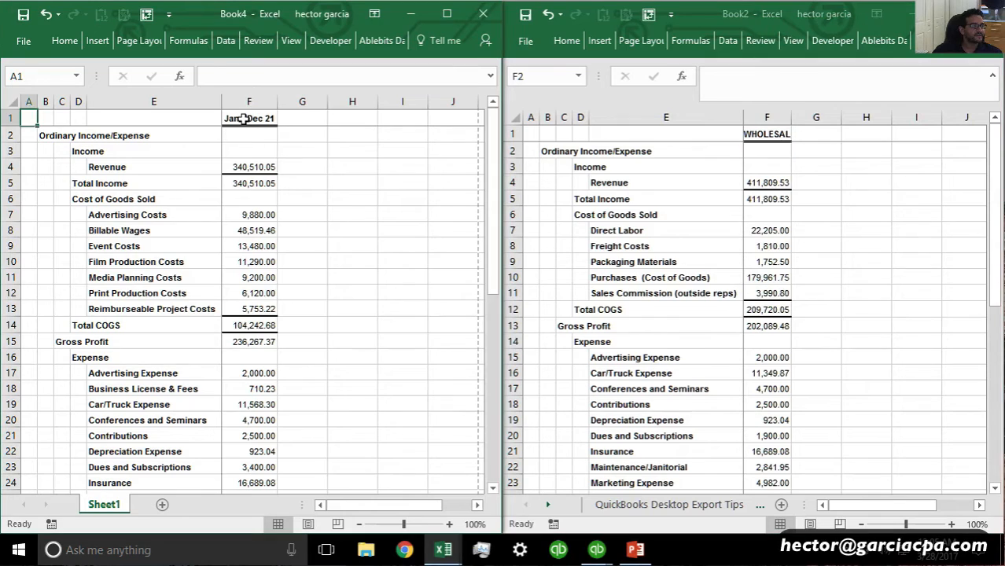
pyautogui.click(243, 118)
pyautogui.write('SERVICES')
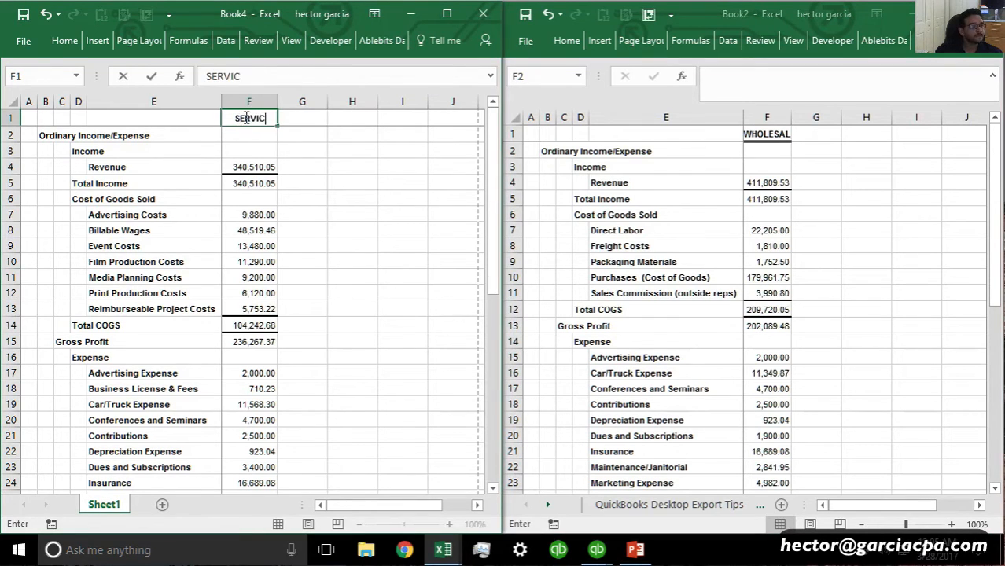
pyautogui.press('Return')
# Widen column F in the Wholesale Company workbook and complete its F1 heading as WHOLESALE
pyautogui.click(722, 103)
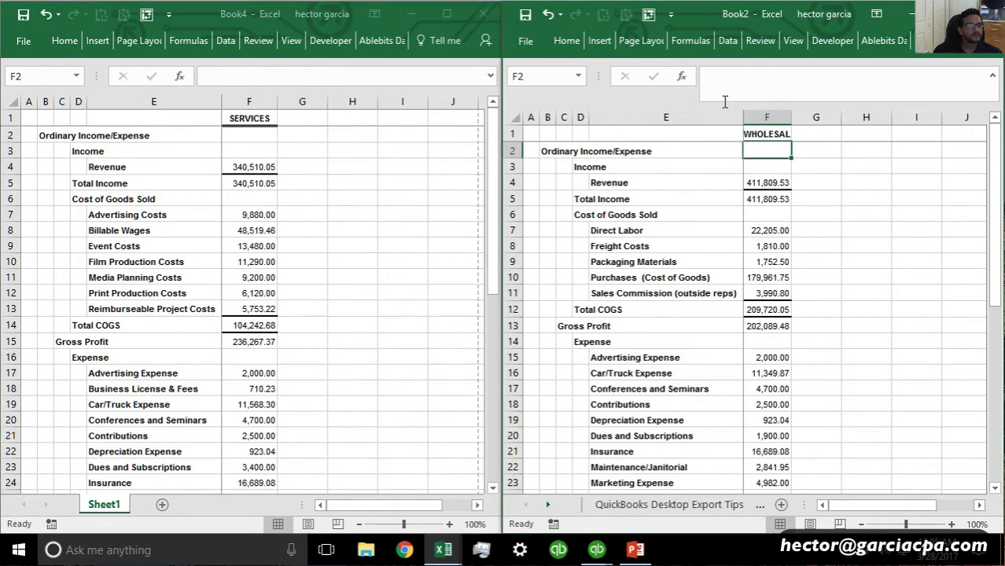
pyautogui.moveTo(731, 107); pyautogui.dragTo(811, 102)
pyautogui.click(818, 214)
pyautogui.doubleClick(803, 118)
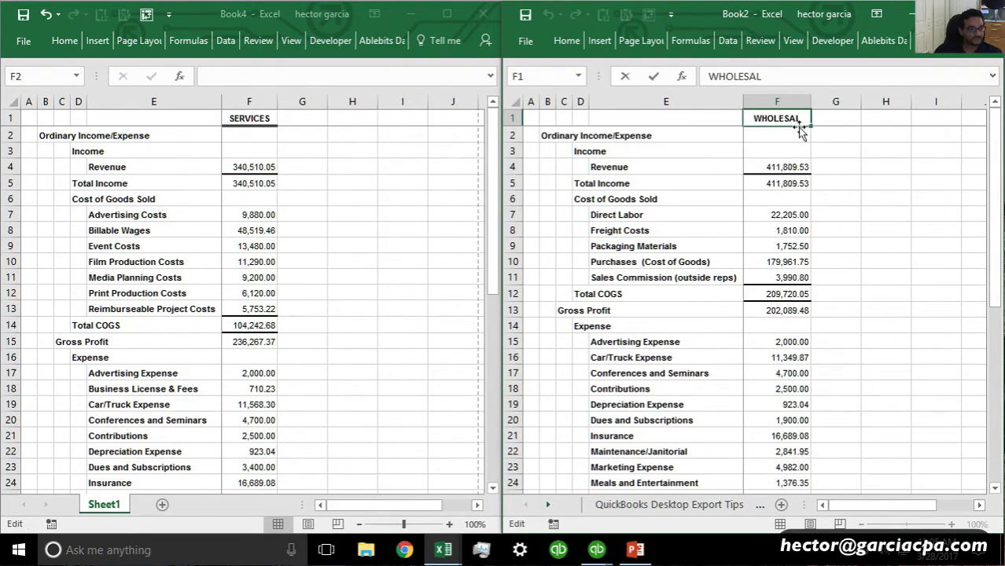
pyautogui.write('E')
pyautogui.press('Return')
# Compare the Revenue rows of both workbooks and examine the Wholesale Company's Cost of Goods Sold amounts in F7:F11
pyautogui.click(691, 175)
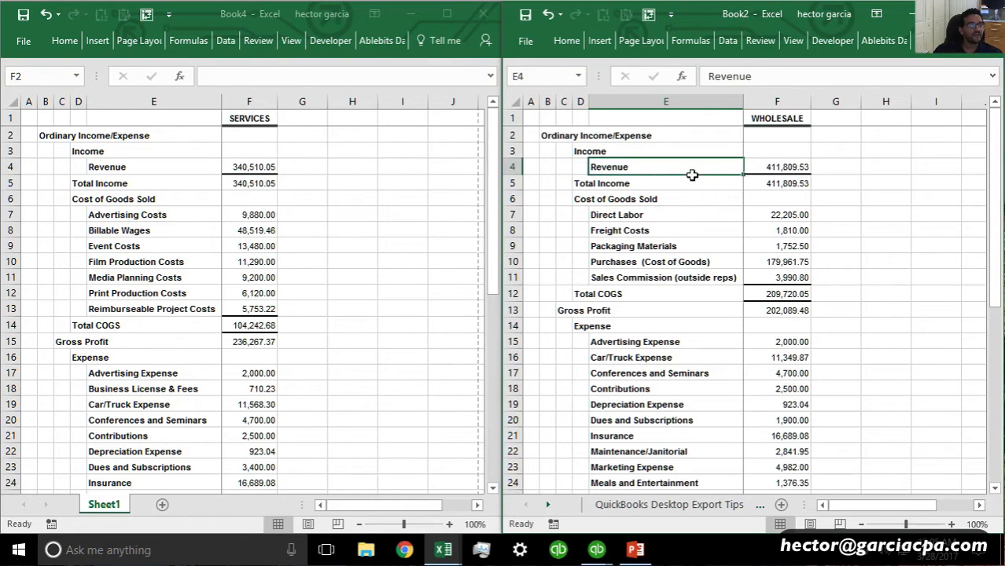
pyautogui.moveTo(691, 174); pyautogui.dragTo(739, 179)
pyautogui.click(239, 167)
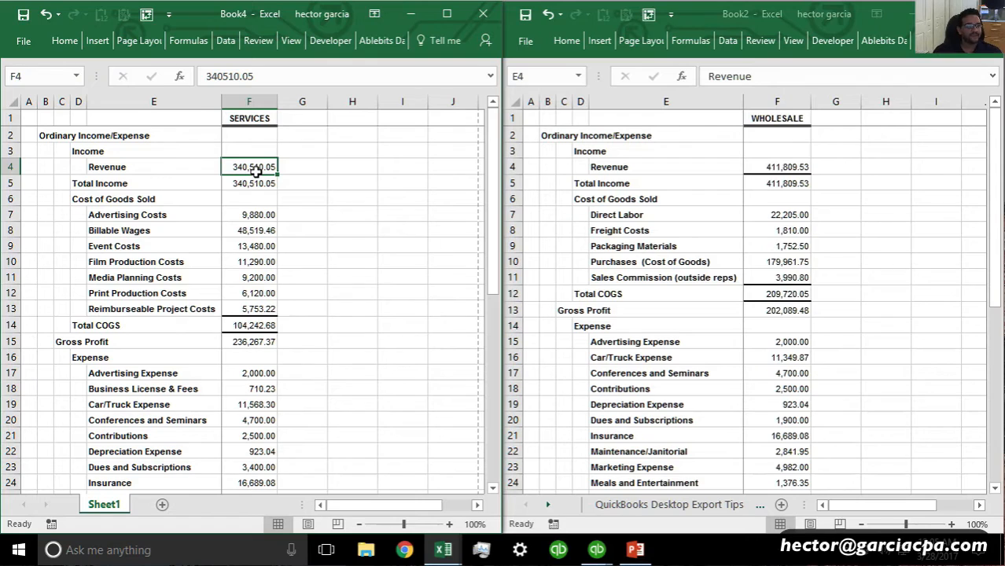
pyautogui.moveTo(796, 218); pyautogui.dragTo(806, 280)
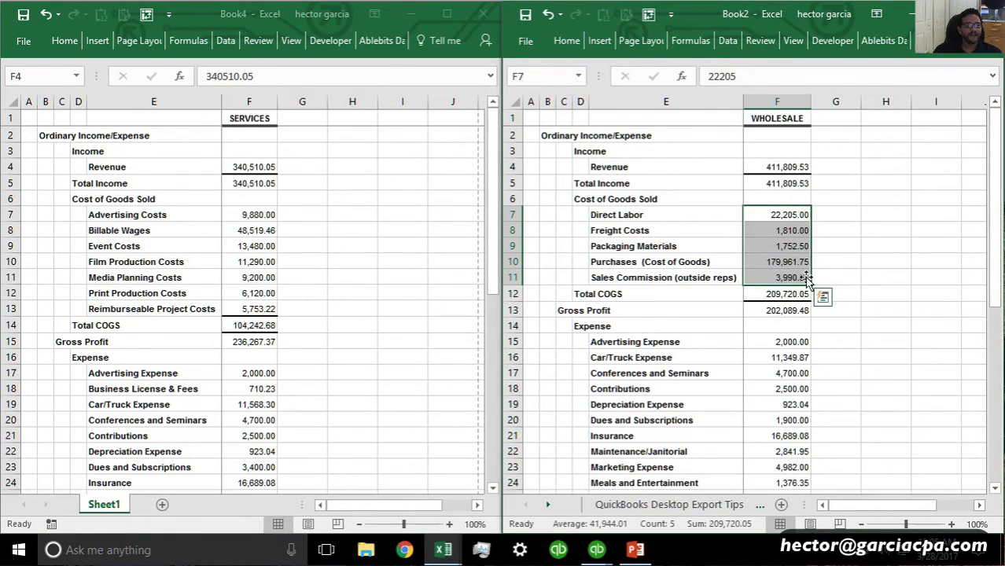
# Hide rows 6 to 11, the Cost of Goods Sold detail, in the Wholesale Company workbook
pyautogui.click(546, 200)
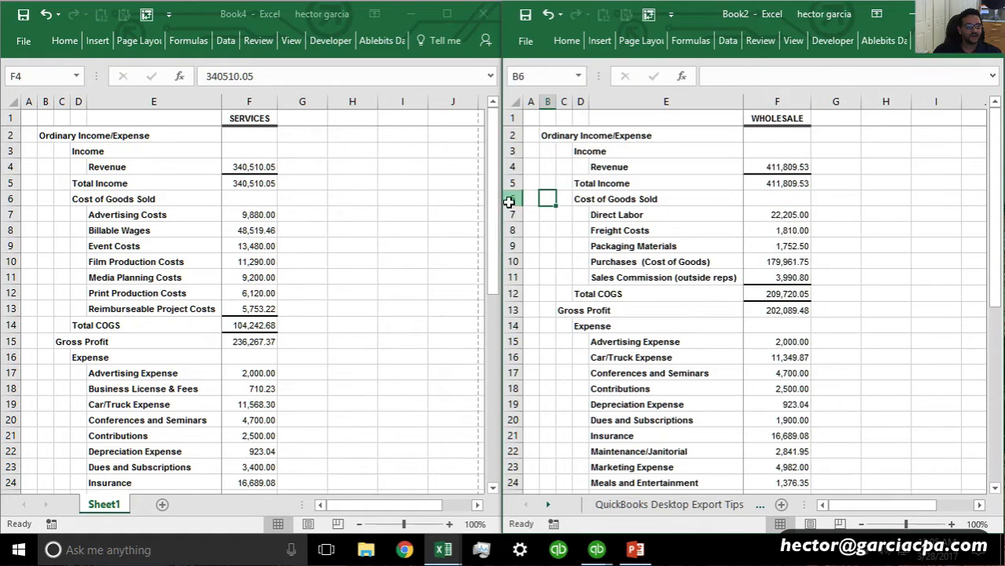
pyautogui.moveTo(509, 203); pyautogui.dragTo(505, 281)
pyautogui.rightClick(643, 232)
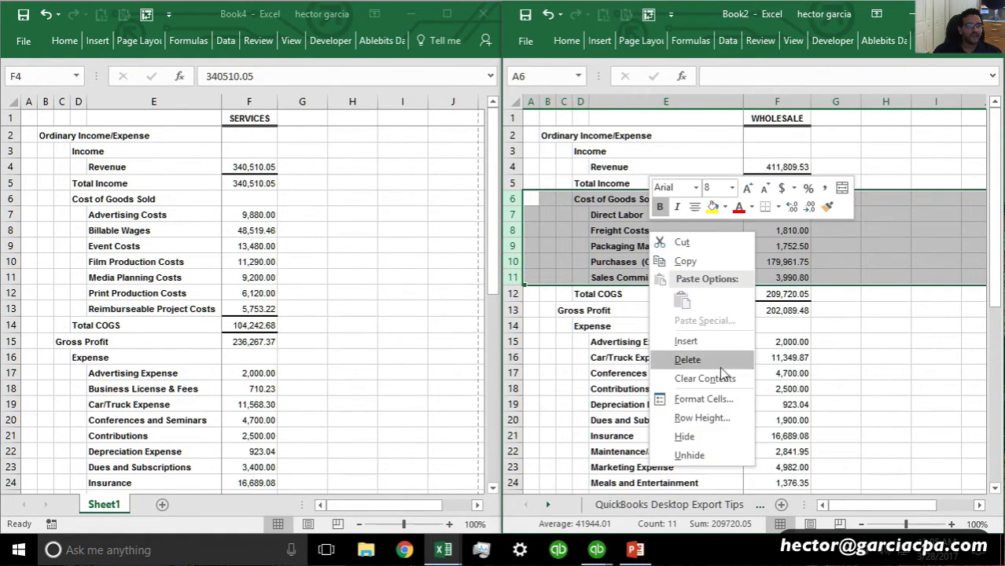
pyautogui.click(701, 438)
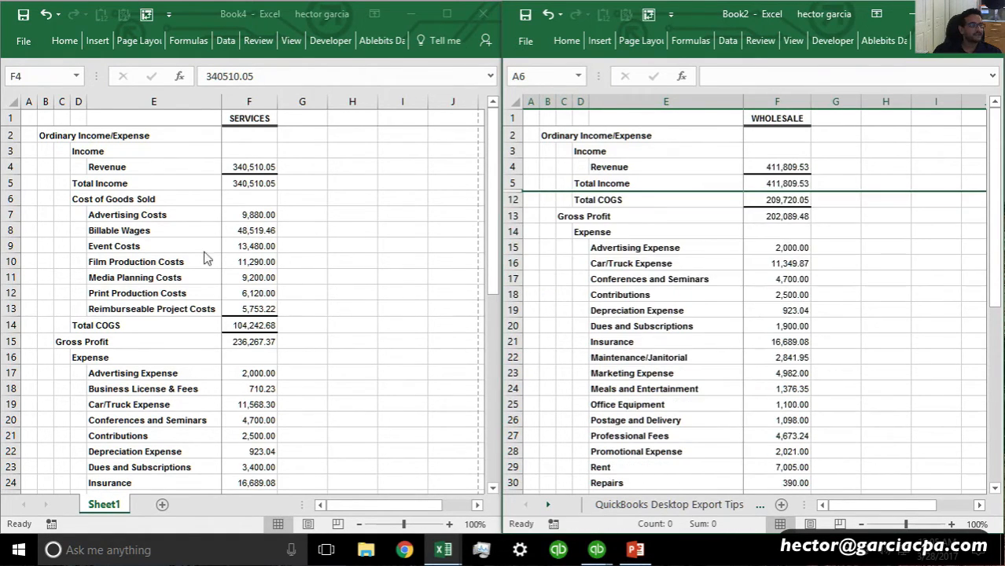
# Hide the Cost of Goods Sold detail rows 6 to 13 in the Advertising Services workbook
pyautogui.moveTo(10, 199); pyautogui.dragTo(10, 310)
pyautogui.rightClick(132, 260)
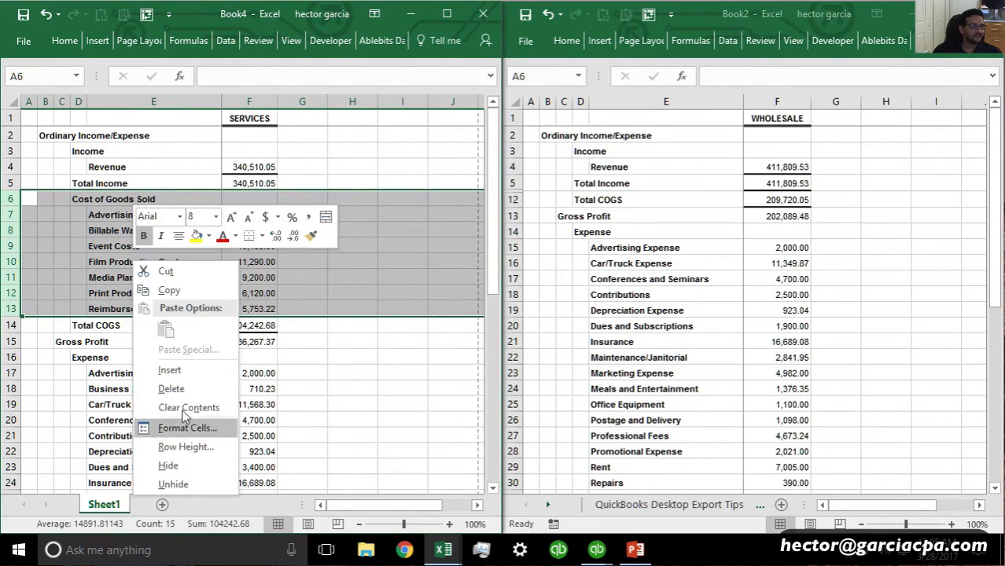
pyautogui.click(177, 465)
pyautogui.click(157, 323)
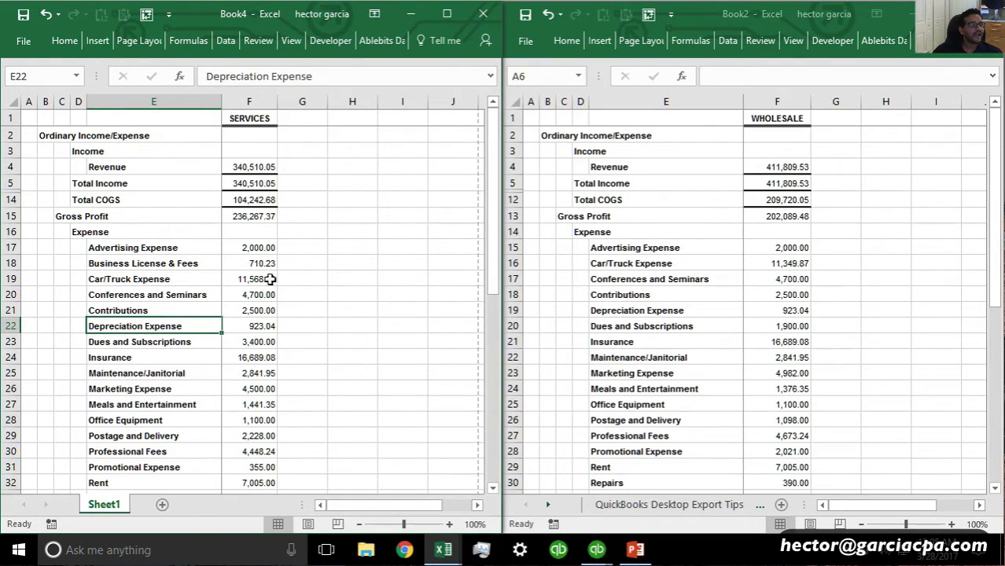
# Copy the Advertising Services expense amounts in F17:F38 into column G of the Wholesale Company workbook, starting at G15
pyautogui.moveTo(256, 247); pyautogui.dragTo(249, 433)
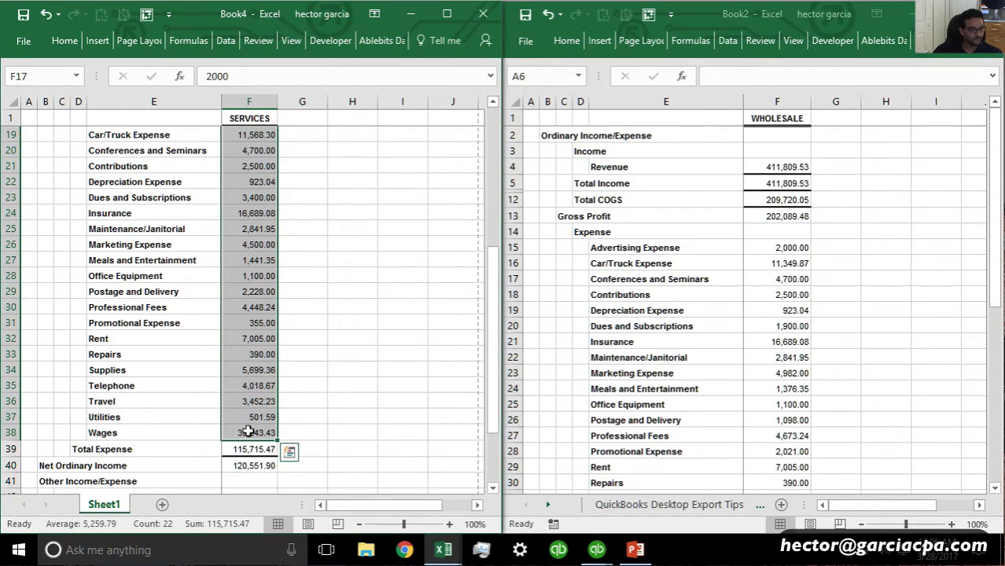
pyautogui.hotkey('ctrl', 'c')
pyautogui.click(829, 246)
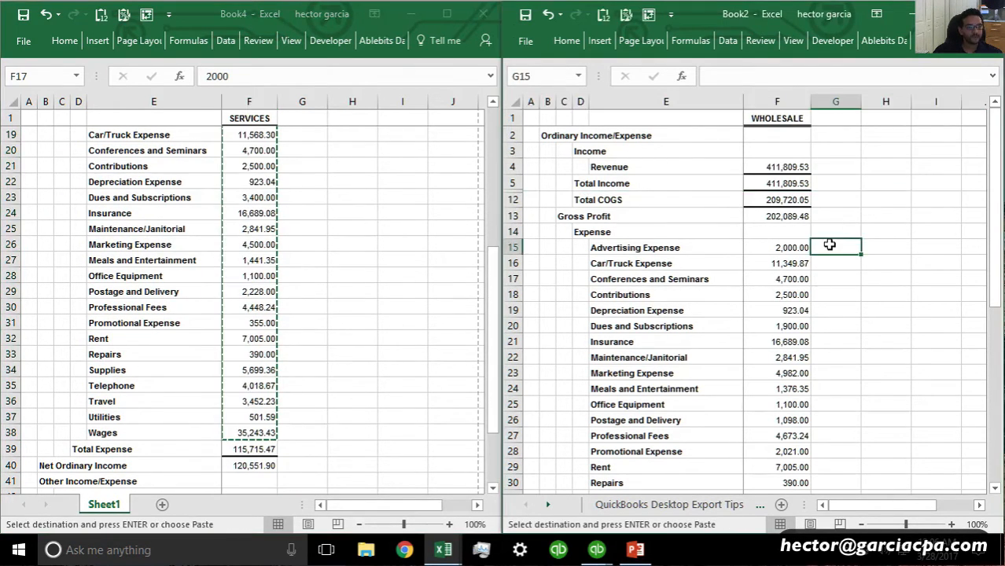
pyautogui.hotkey('ctrl', 'v')
pyautogui.scroll(-6, 828, 313)
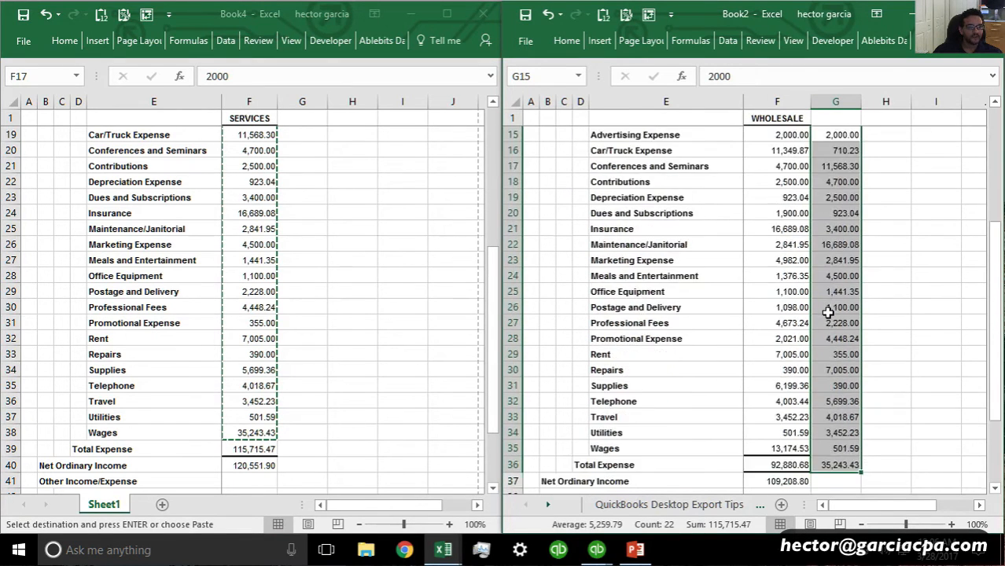
# Check the pasted amount in the Total Expense row and compare the Marketing Expense rows of both workbooks
pyautogui.click(835, 388)
pyautogui.click(832, 371)
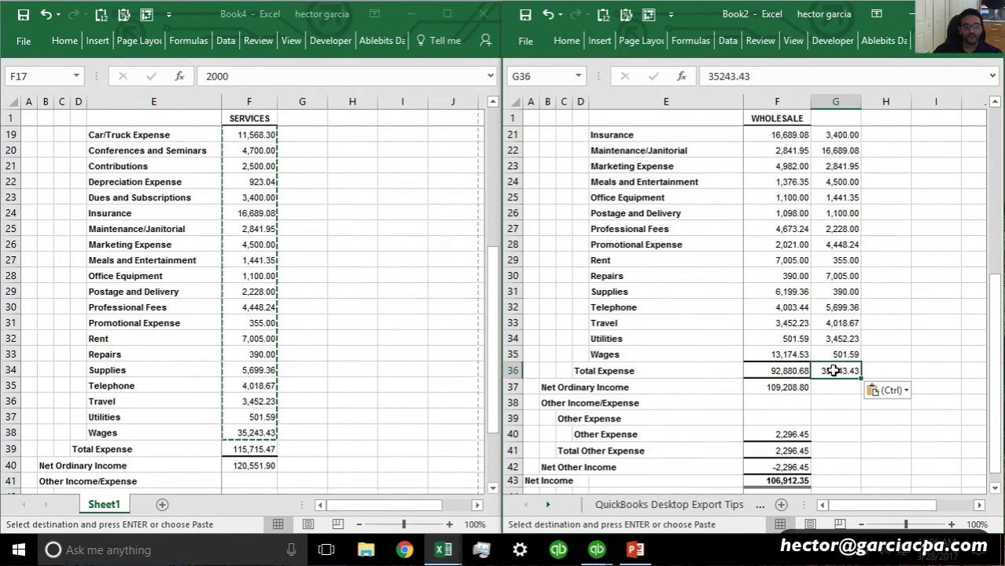
pyautogui.press('ctrl')
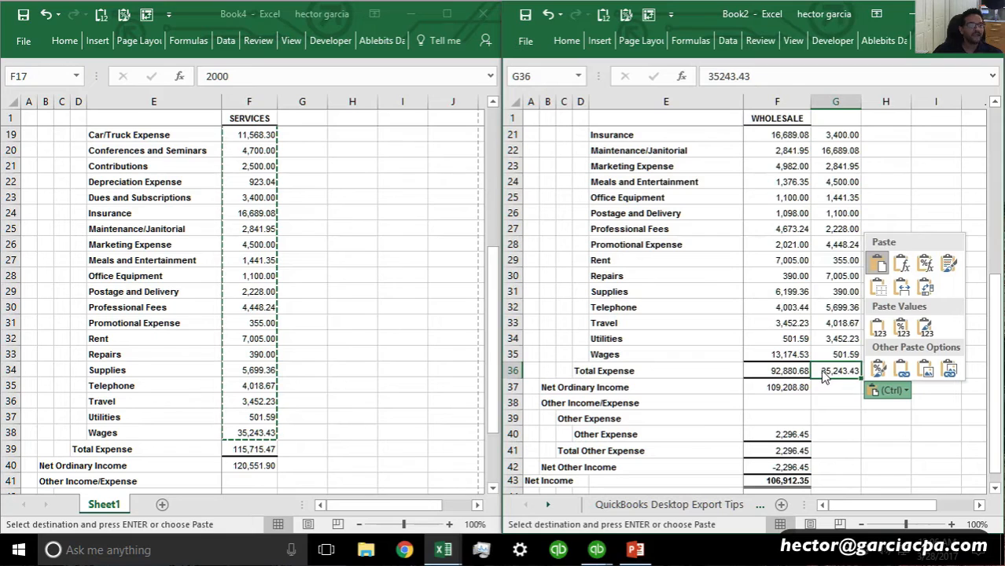
pyautogui.click(625, 231)
pyautogui.click(646, 165)
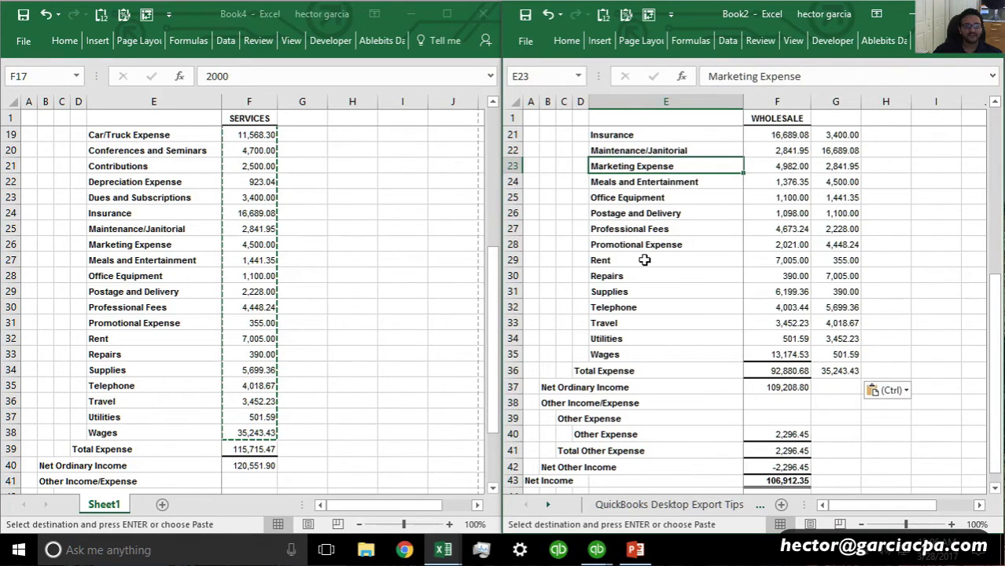
pyautogui.click(158, 232)
pyautogui.click(158, 179)
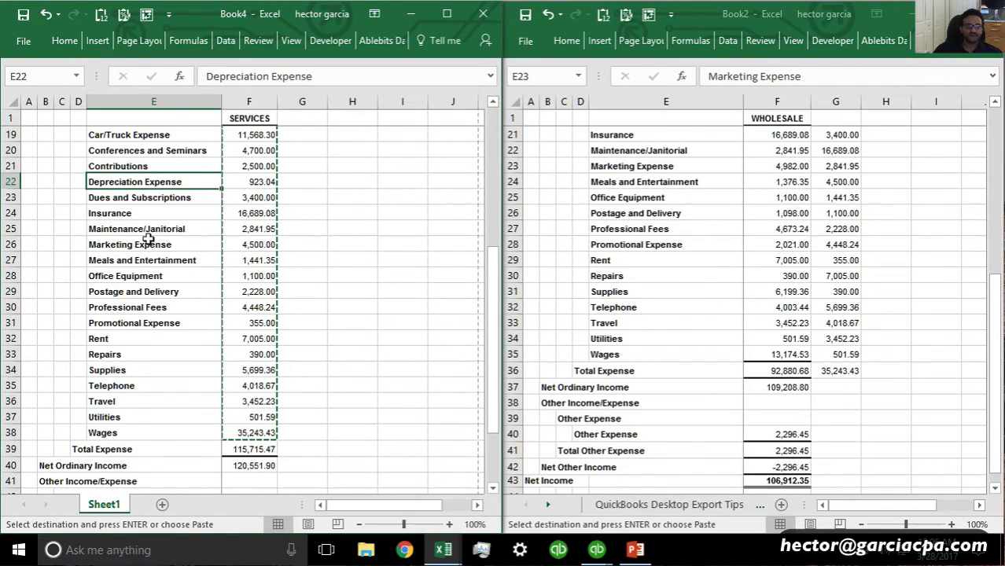
pyautogui.click(148, 239)
pyautogui.scroll(2, 158, 242)
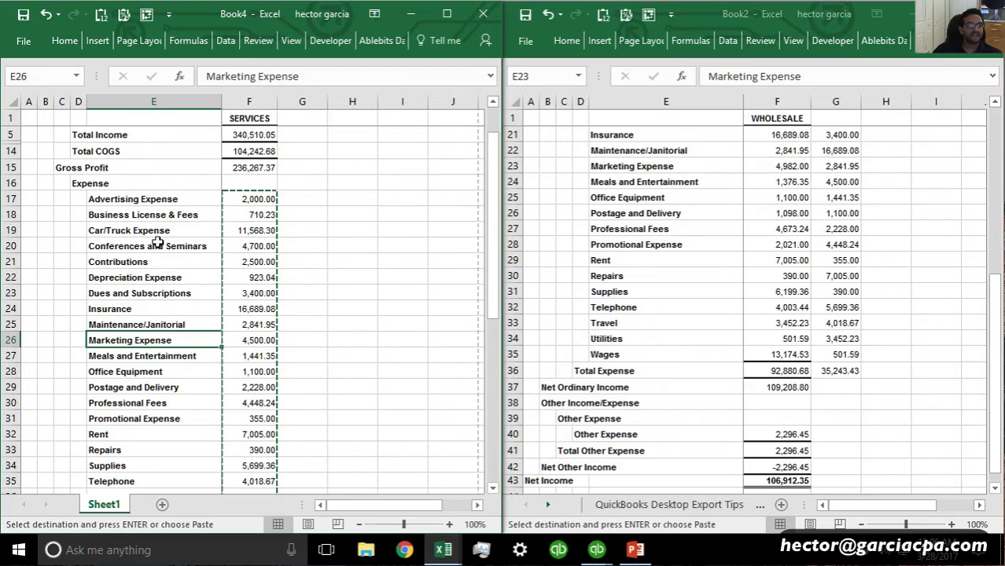
# Compare both expense lists around Business License & Fees and Car/Truck Expense to find where the accounts fall out of line
pyautogui.click(161, 229)
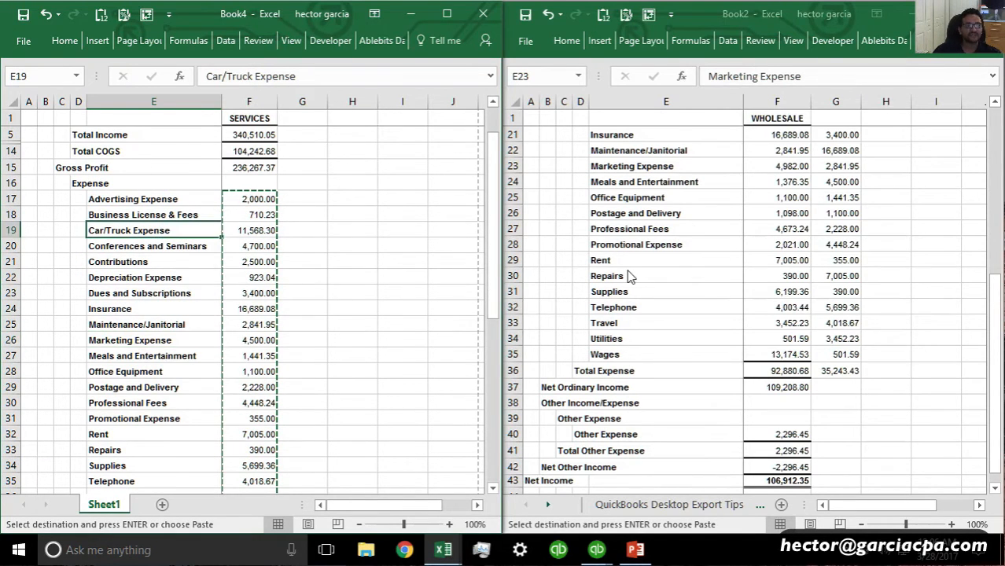
pyautogui.scroll(1, 633, 275)
pyautogui.click(271, 296)
pyautogui.click(142, 264)
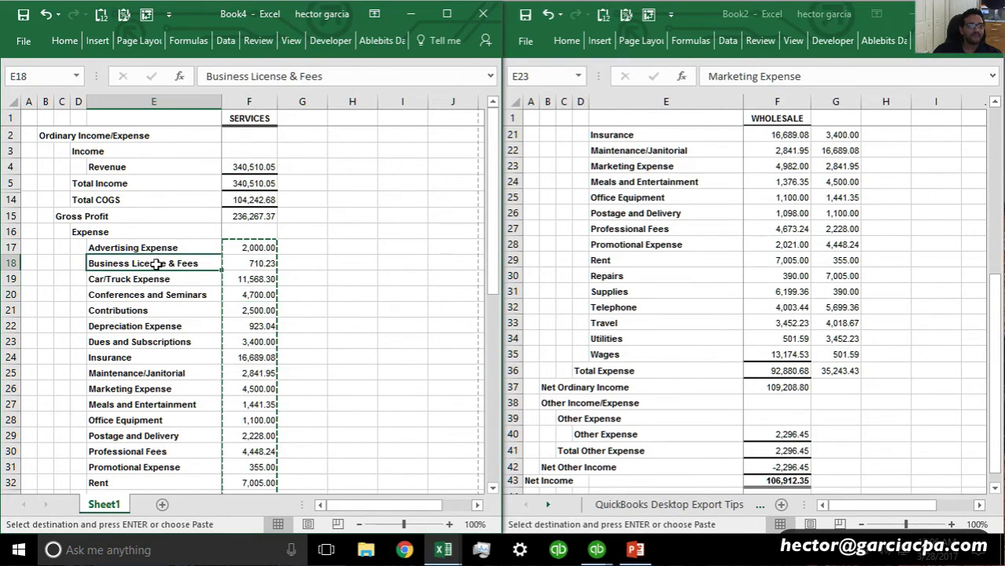
pyautogui.click(631, 253)
pyautogui.scroll(5, 631, 254)
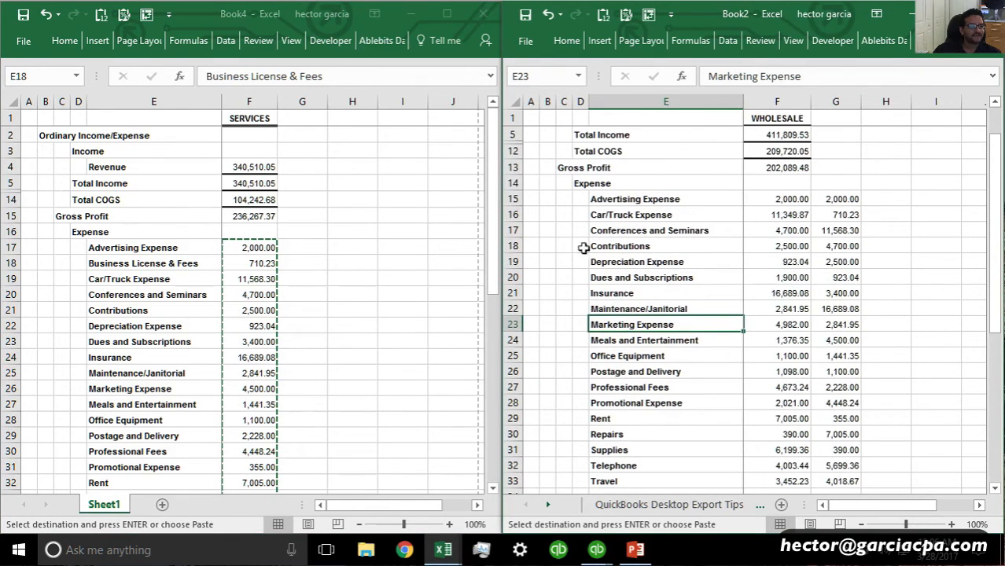
pyautogui.click(250, 349)
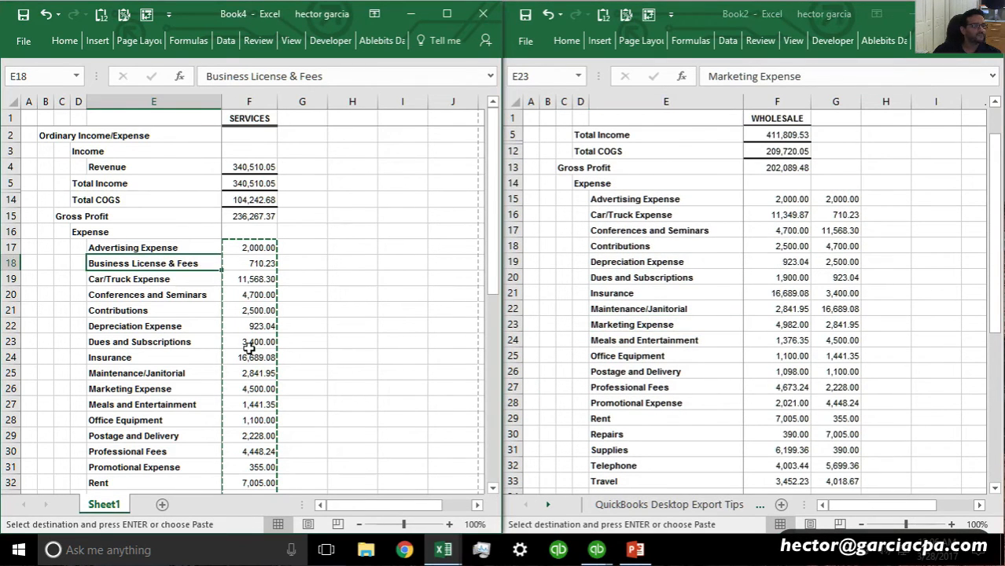
pyautogui.click(203, 277)
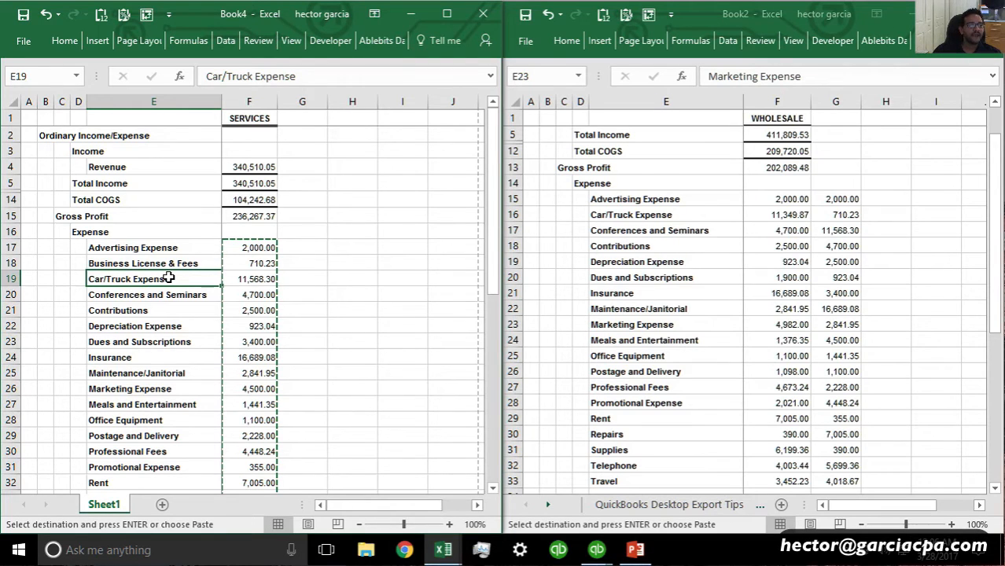
pyautogui.click(759, 293)
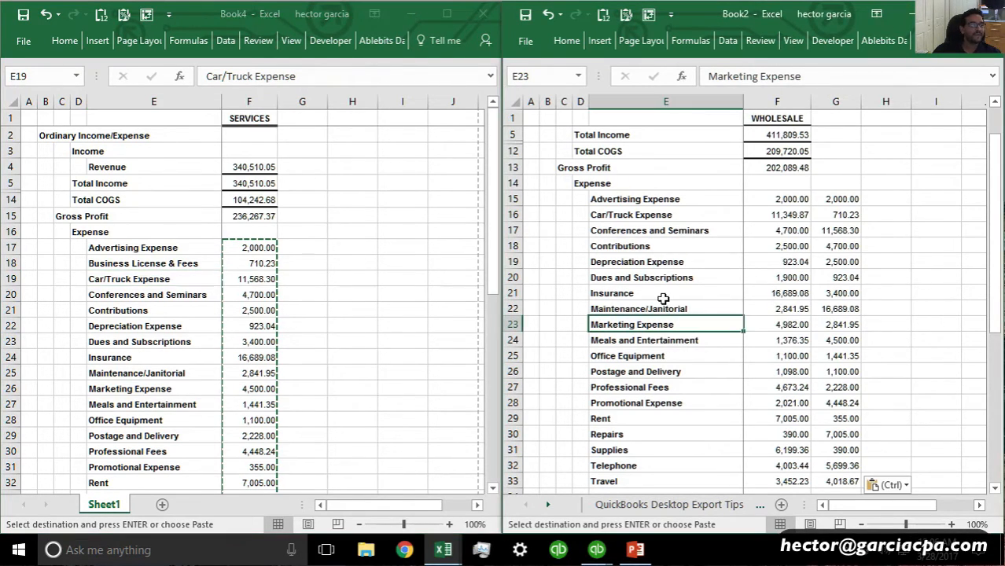
pyautogui.scroll(-1, 665, 350)
pyautogui.scroll(-1, 612, 385)
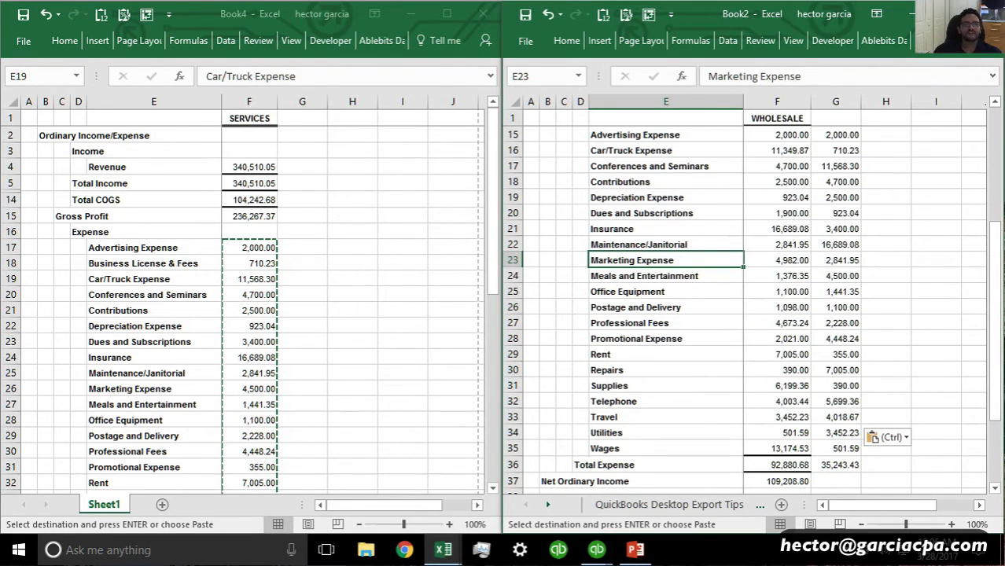
# Close both Excel workbooks and widen the Wholesale Company QuickBooks window to half the screen beside Advertising Services
pyautogui.click(984, 15)
pyautogui.click(501, 289)
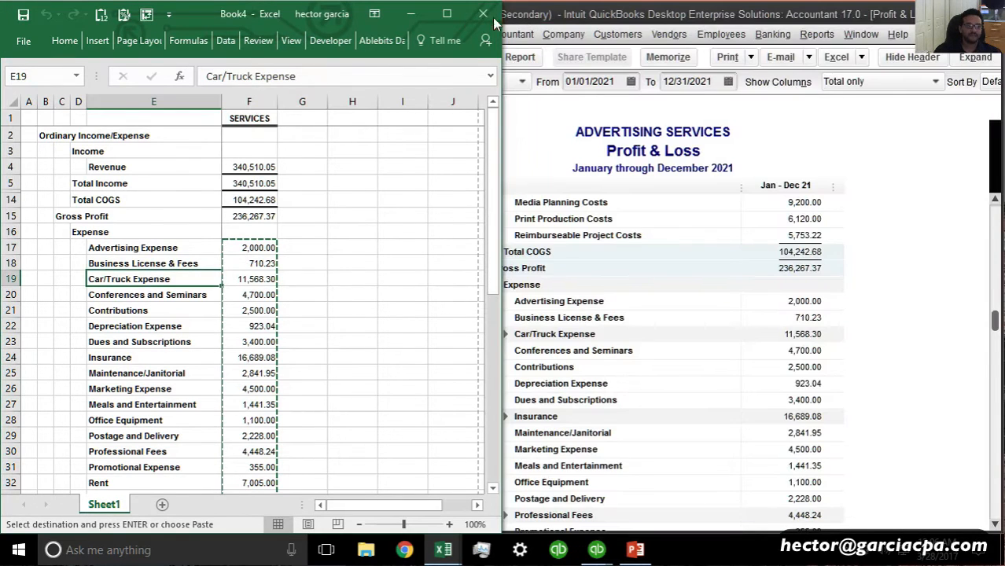
pyautogui.click(492, 20)
pyautogui.click(444, 291)
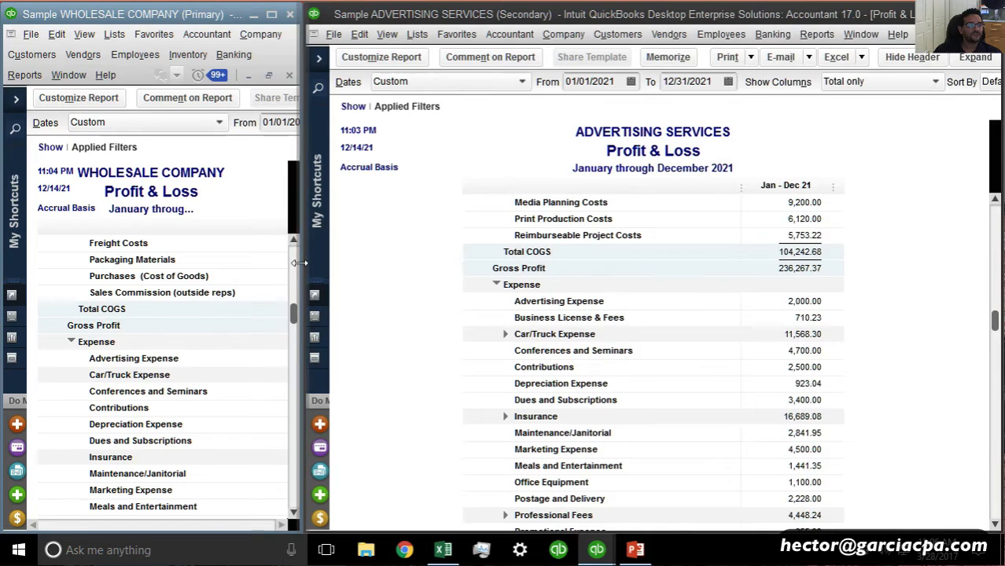
pyautogui.moveTo(300, 263); pyautogui.dragTo(500, 257)
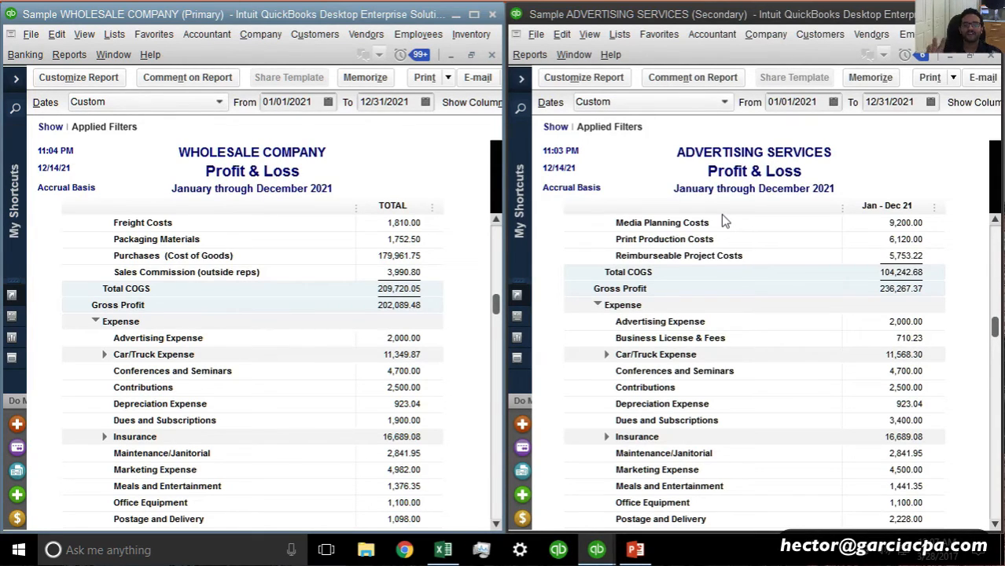
# Try to export the lists of the secondary Advertising Services company to IIF files
pyautogui.click(533, 37)
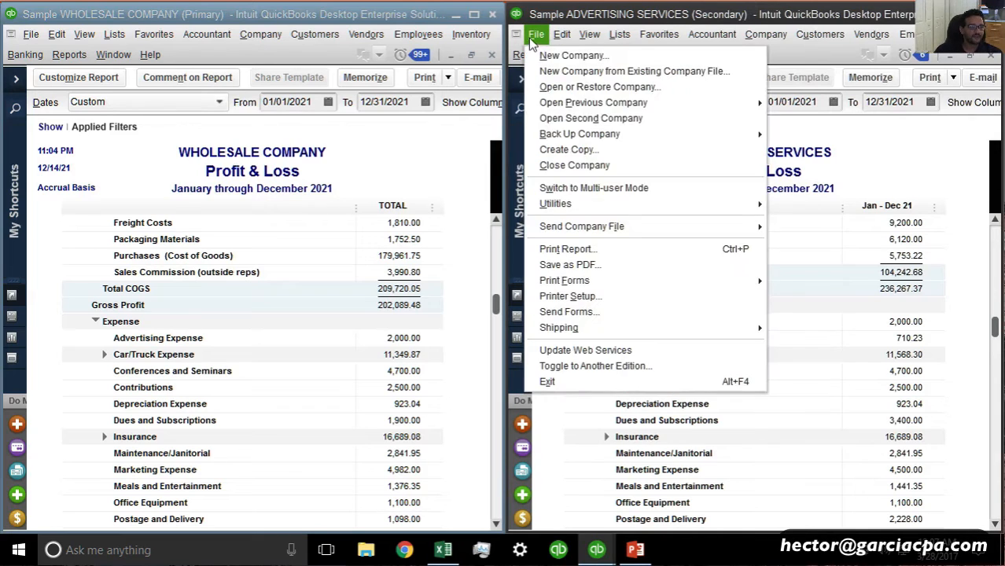
pyautogui.moveTo(591, 208)
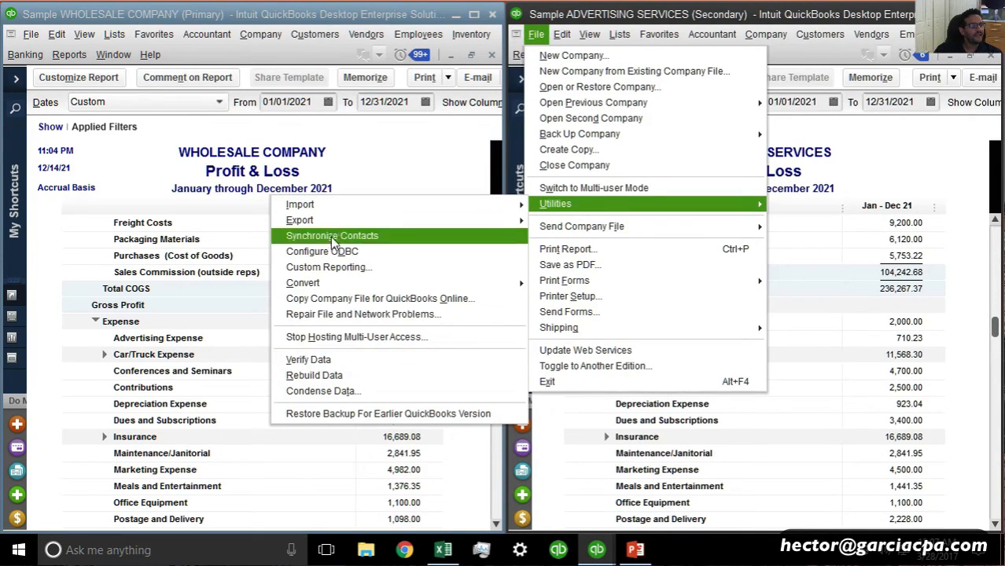
pyautogui.moveTo(317, 224)
pyautogui.click(180, 224)
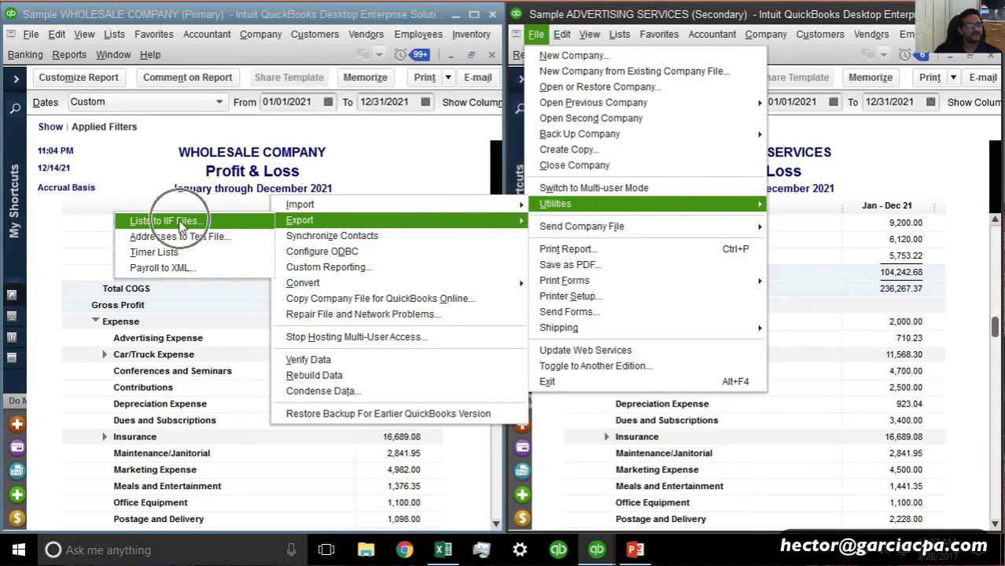
pyautogui.click(497, 256)
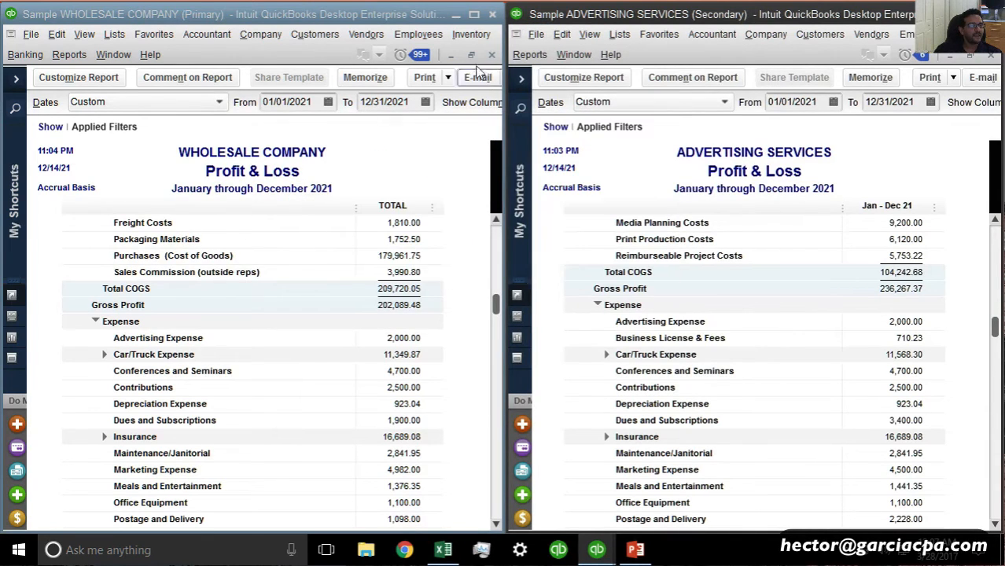
# Maximize the Advertising Services QuickBooks window and close the Wholesale Company one without memorizing its report
pyautogui.click(492, 14)
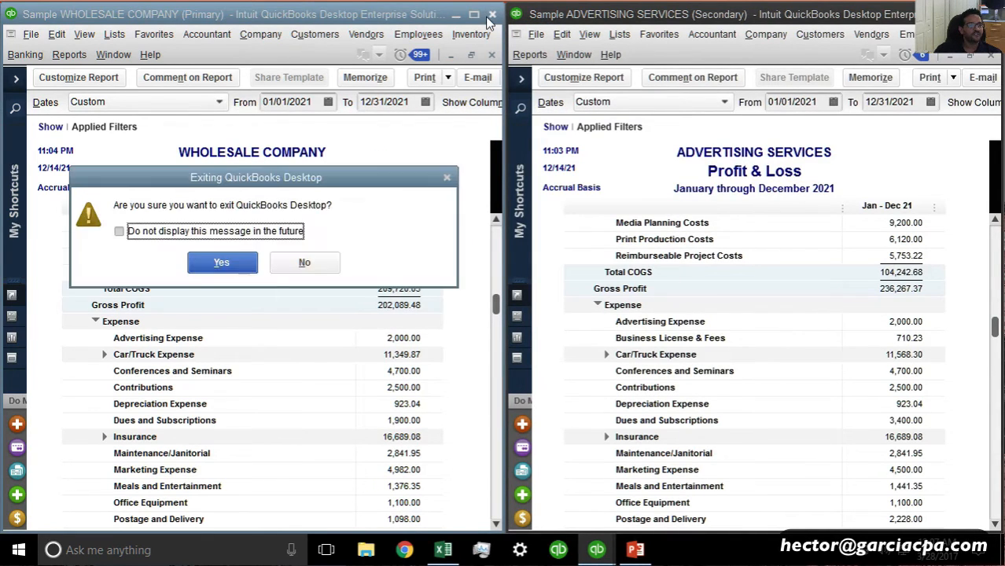
pyautogui.click(304, 264)
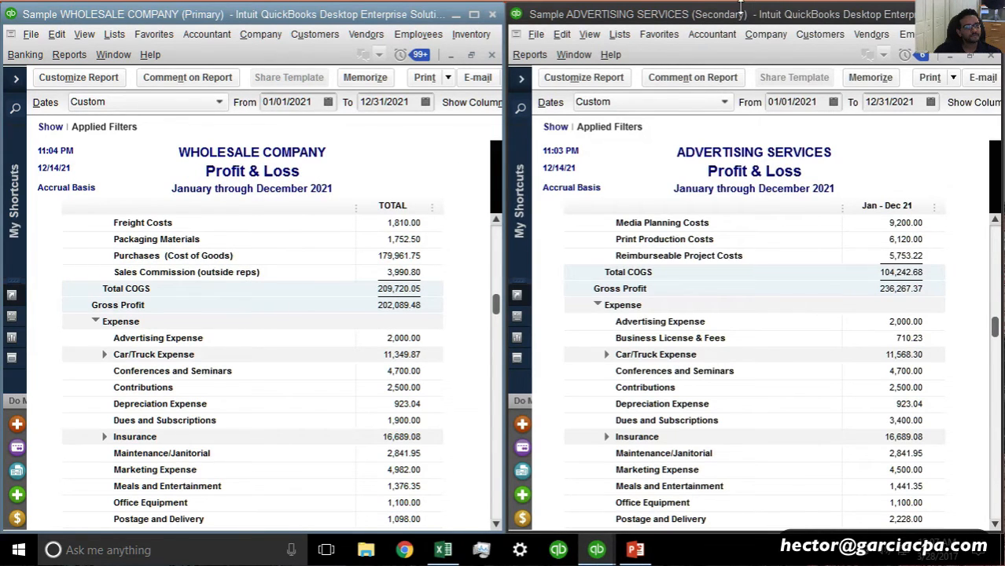
pyautogui.doubleClick(597, 14)
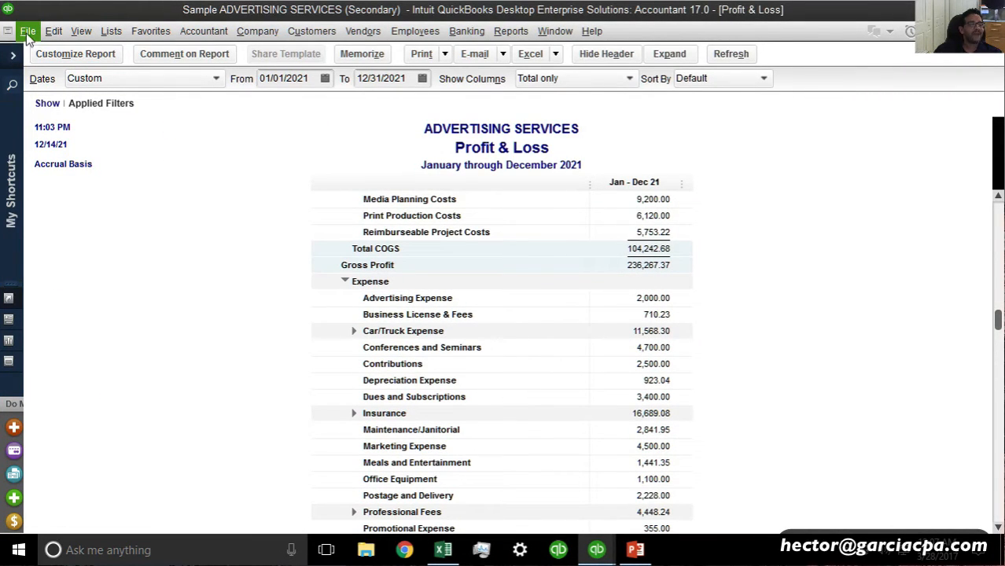
pyautogui.moveTo(596, 550)
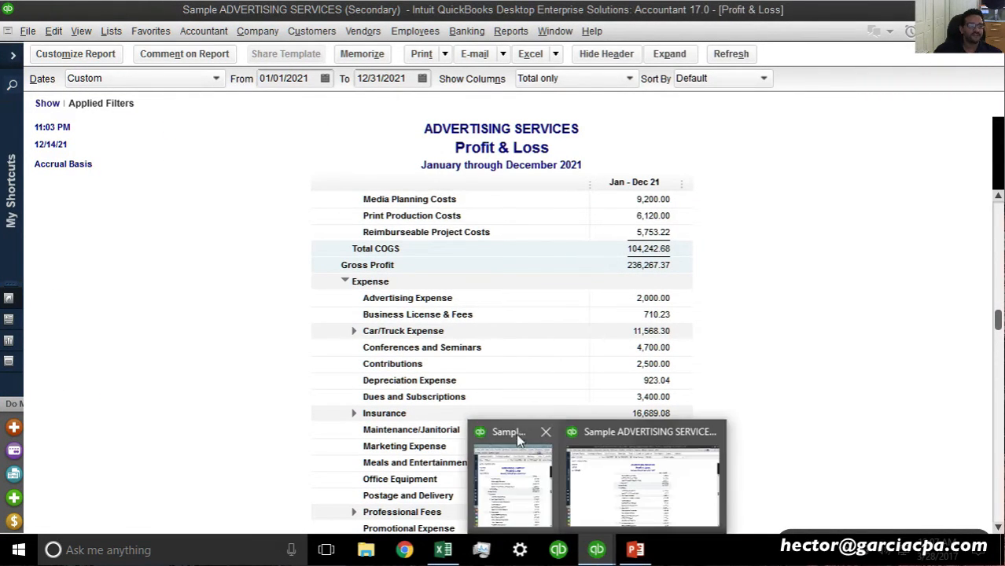
pyautogui.click(544, 433)
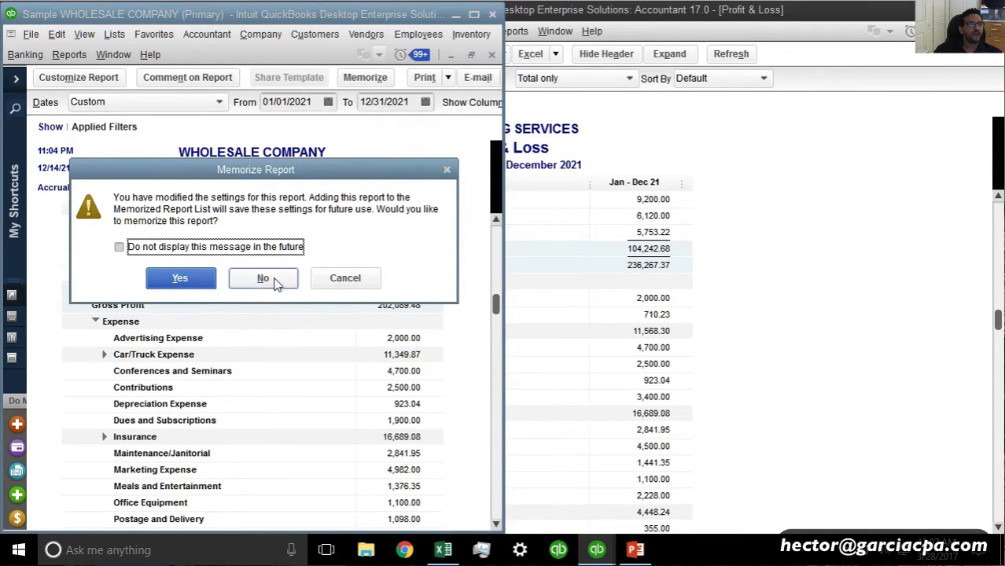
pyautogui.click(267, 280)
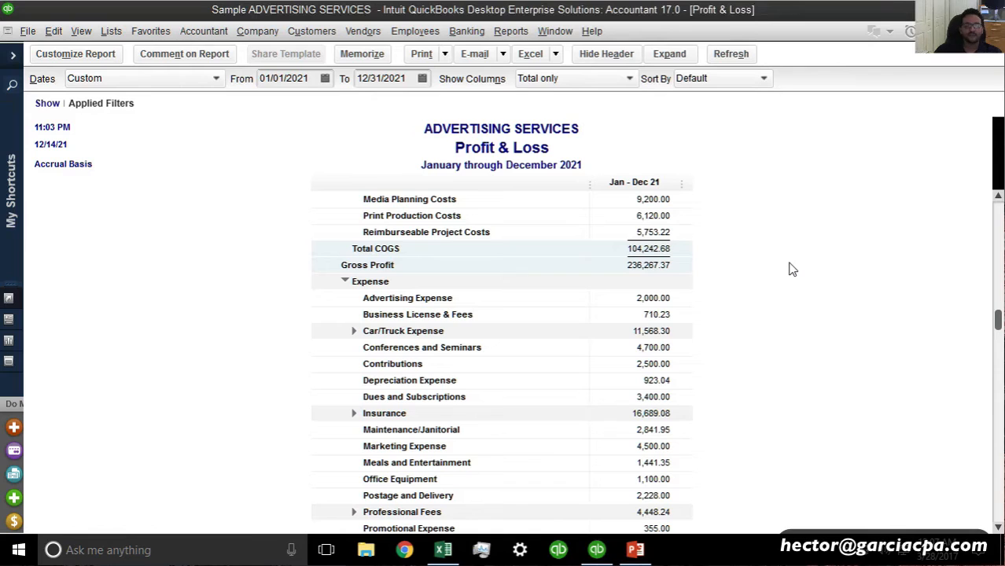
# Export the Advertising Services Chart of Accounts to the desktop as an IIF file named "adversiting services IFF"
pyautogui.click(27, 31)
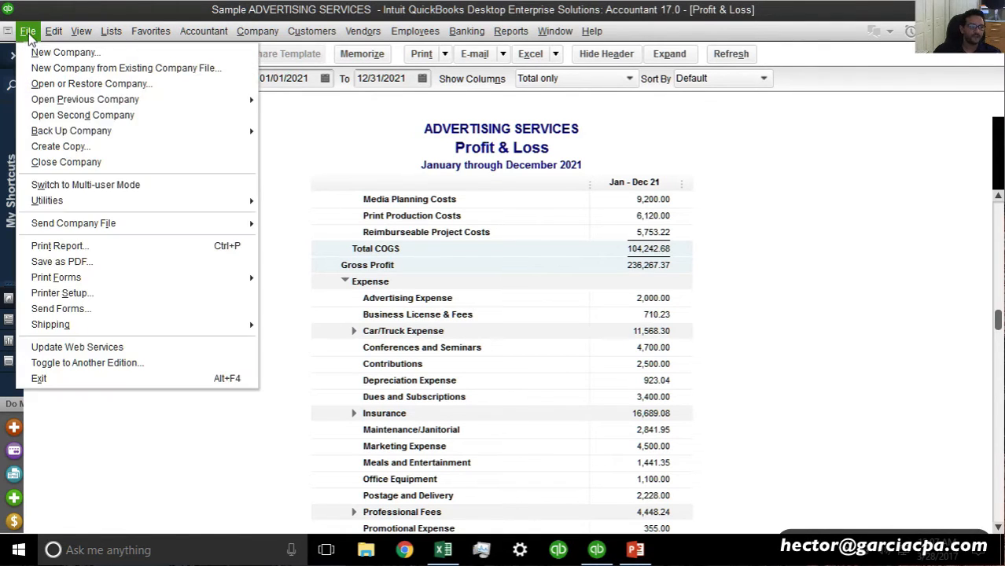
pyautogui.moveTo(98, 201)
pyautogui.moveTo(338, 217)
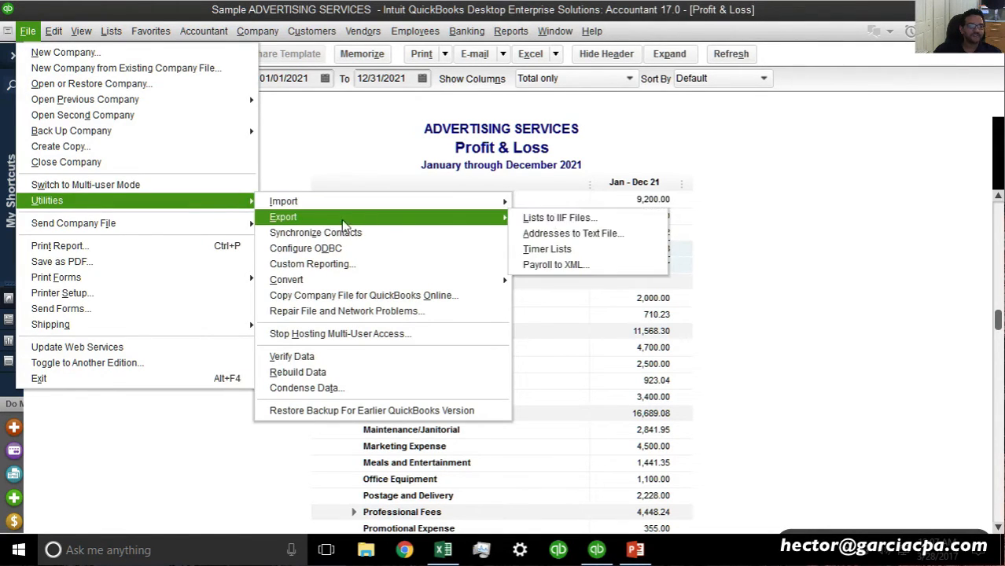
pyautogui.click(617, 223)
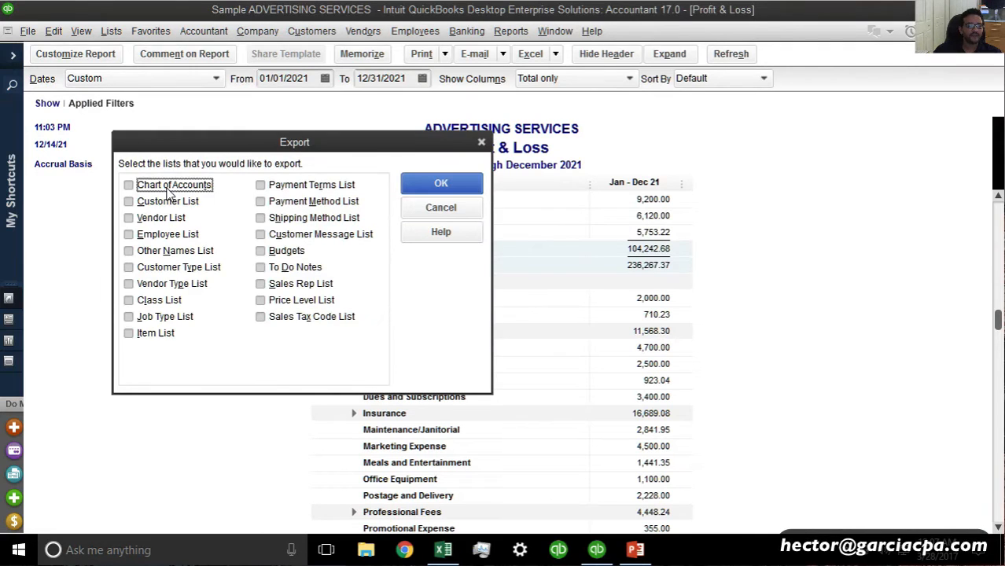
pyautogui.click(436, 186)
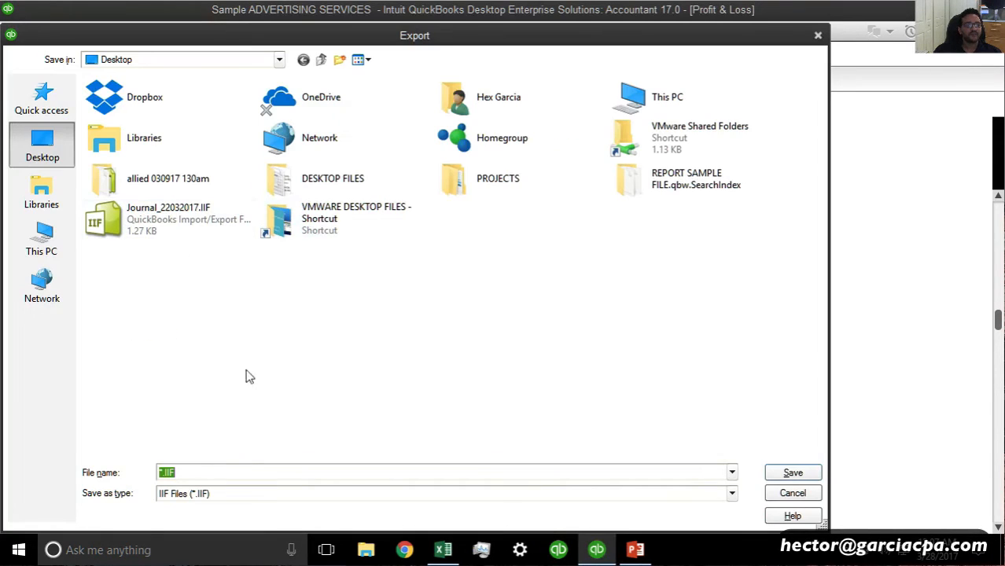
pyautogui.moveTo(236, 38); pyautogui.dragTo(567, 294)
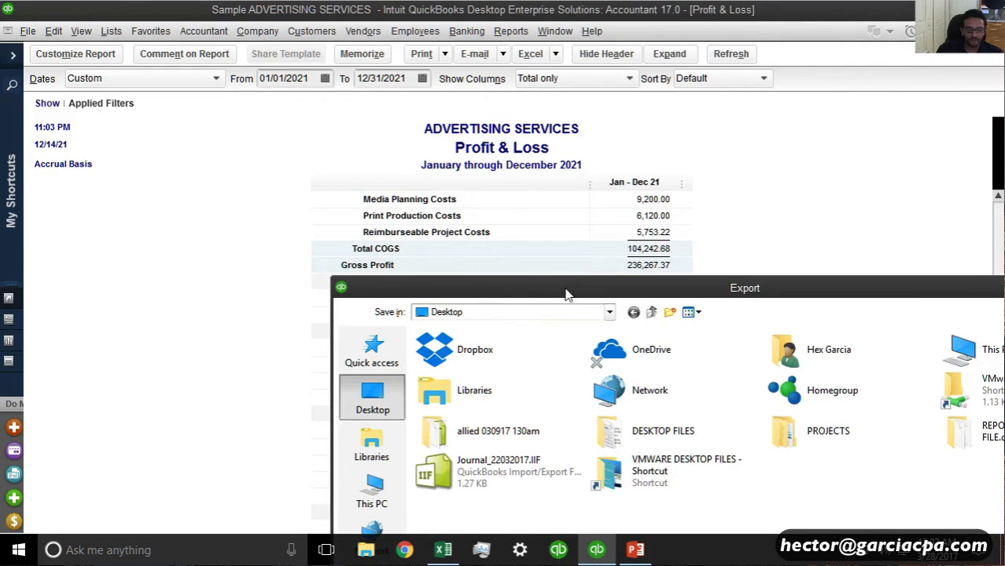
pyautogui.write('a')
pyautogui.moveTo(566, 294); pyautogui.dragTo(478, 28)
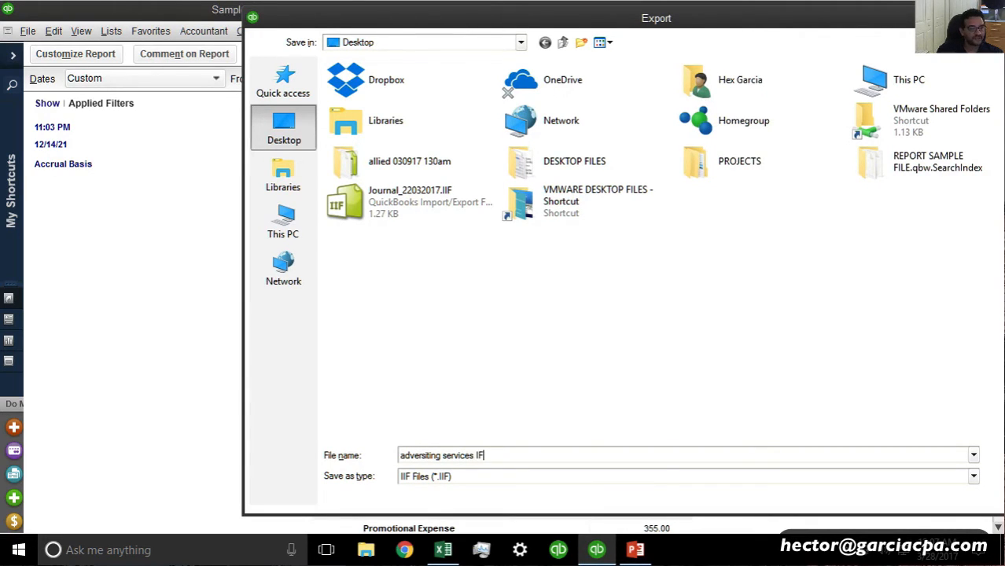
pyautogui.press('Return')
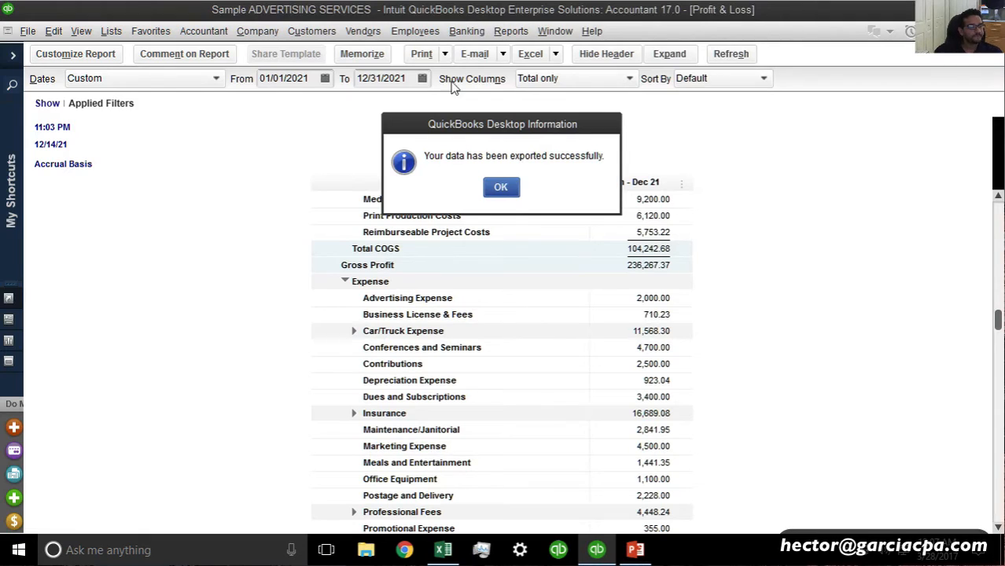
pyautogui.click(506, 191)
# Open the previous company file sample_wholesale-distribution business.QBW without memorizing the Profit & Loss report, and accept the sample file notice
pyautogui.click(27, 31)
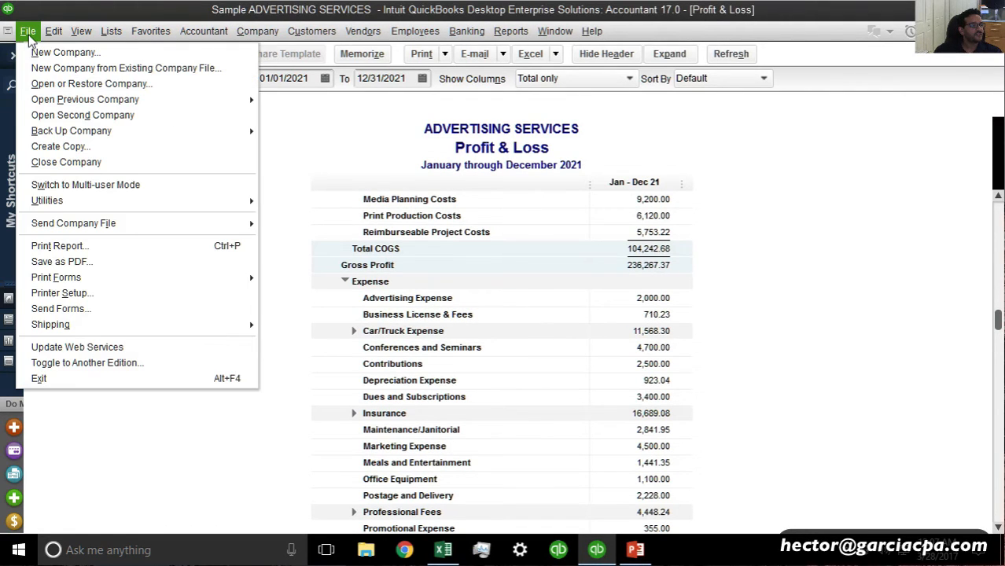
pyautogui.click(88, 84)
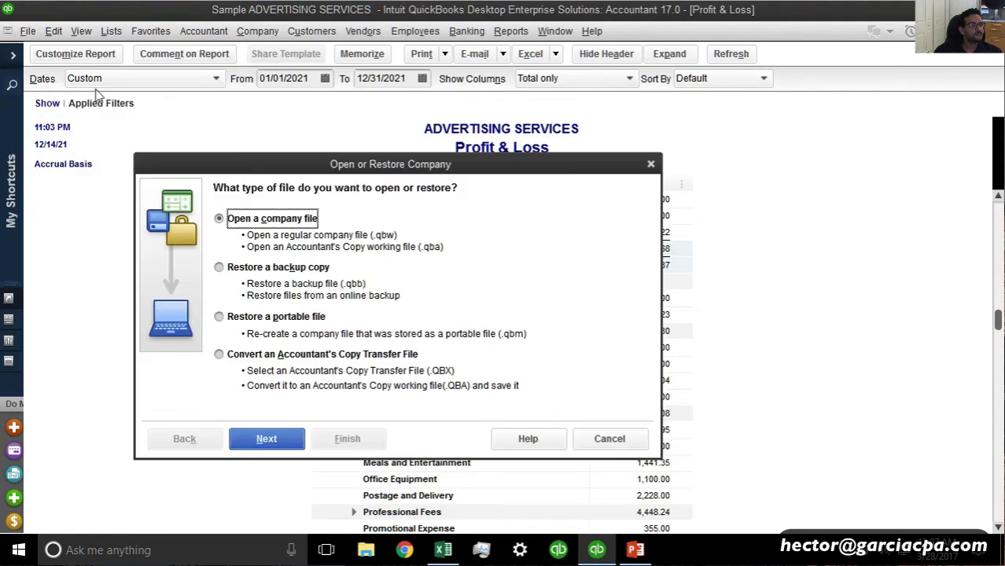
pyautogui.press('Escape')
pyautogui.click(27, 32)
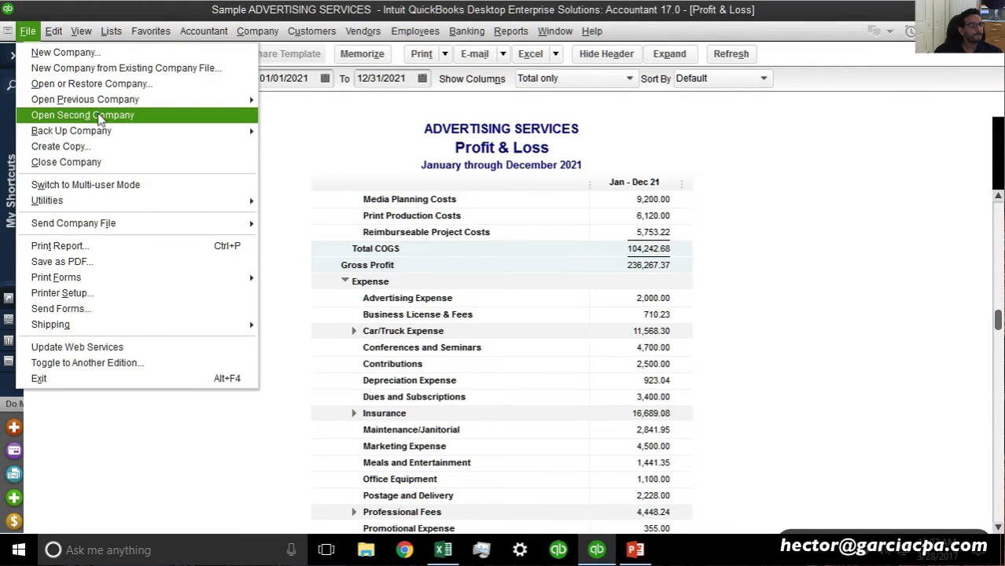
pyautogui.moveTo(102, 101)
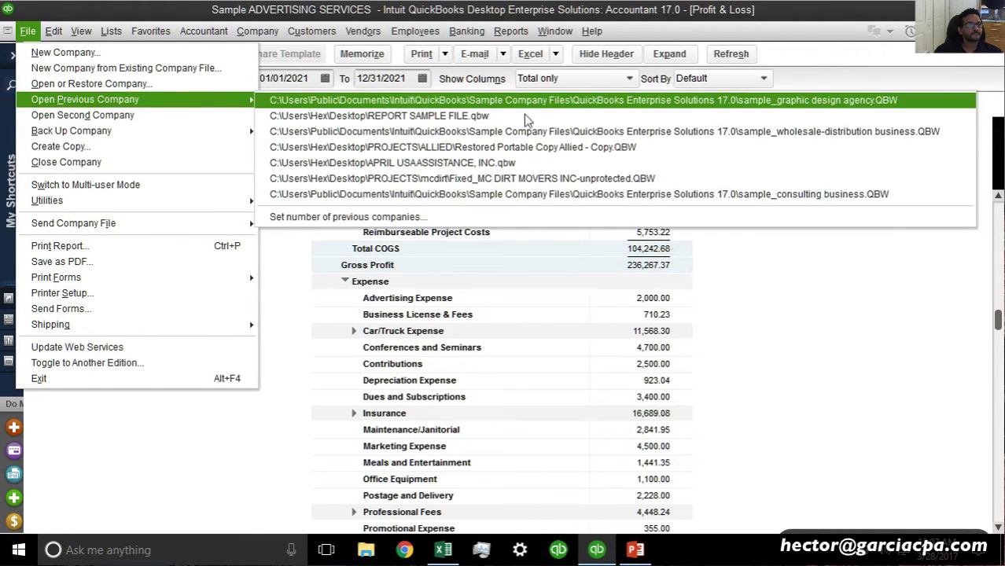
pyautogui.click(592, 132)
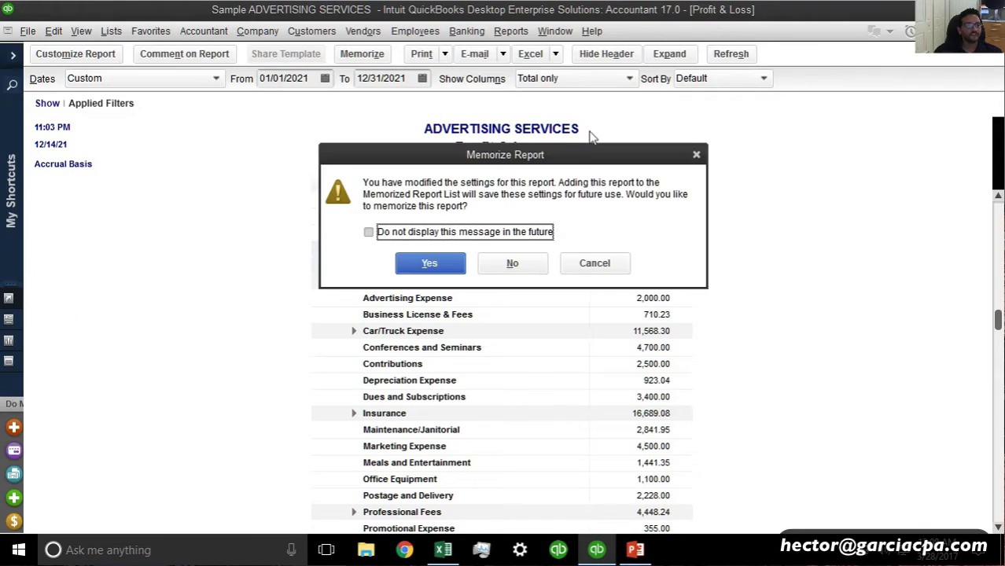
pyautogui.click(507, 265)
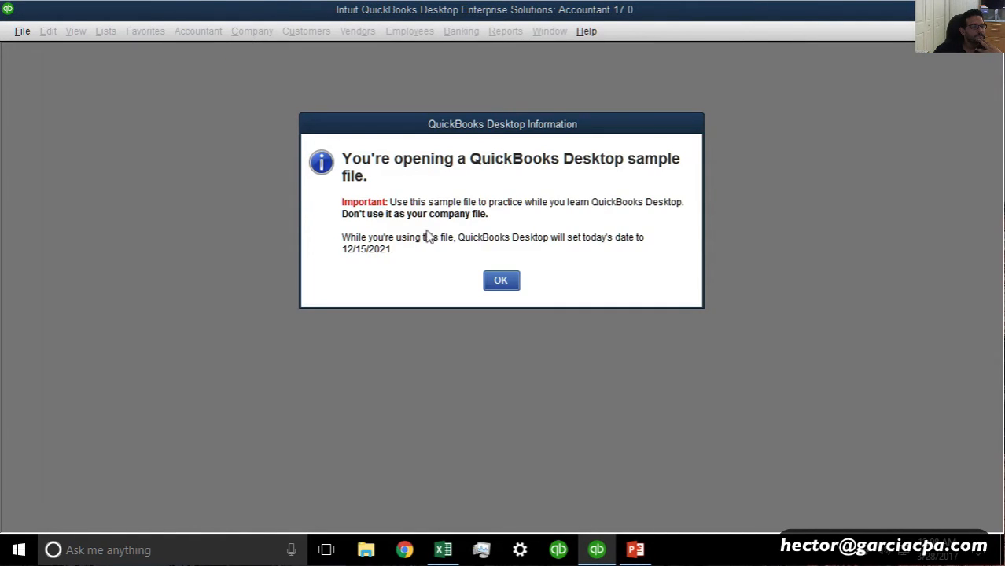
pyautogui.click(501, 281)
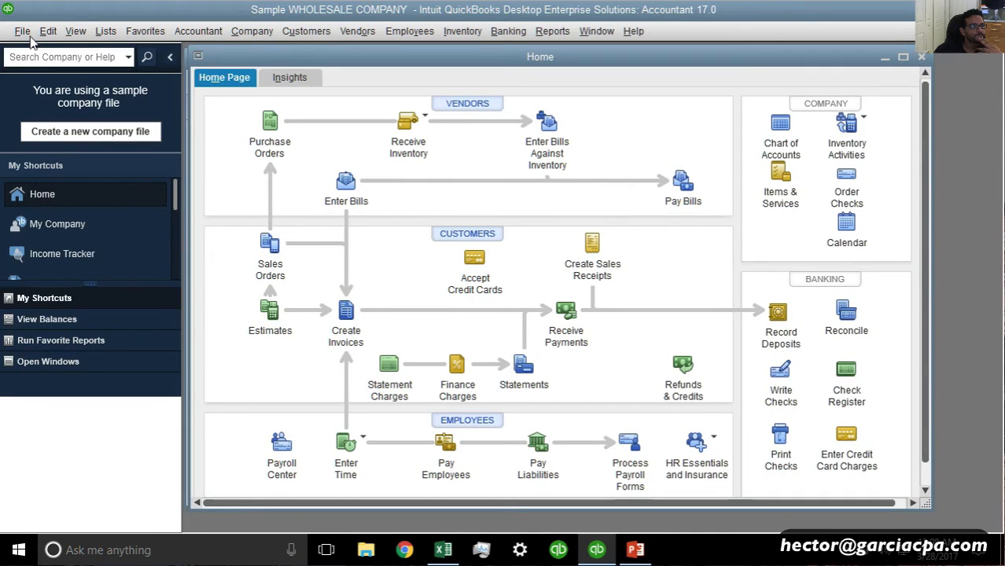
# Import the IIF file "adversiting services IFF.IIF" from the desktop into the Wholesale Company file
pyautogui.click(24, 31)
pyautogui.moveTo(126, 209)
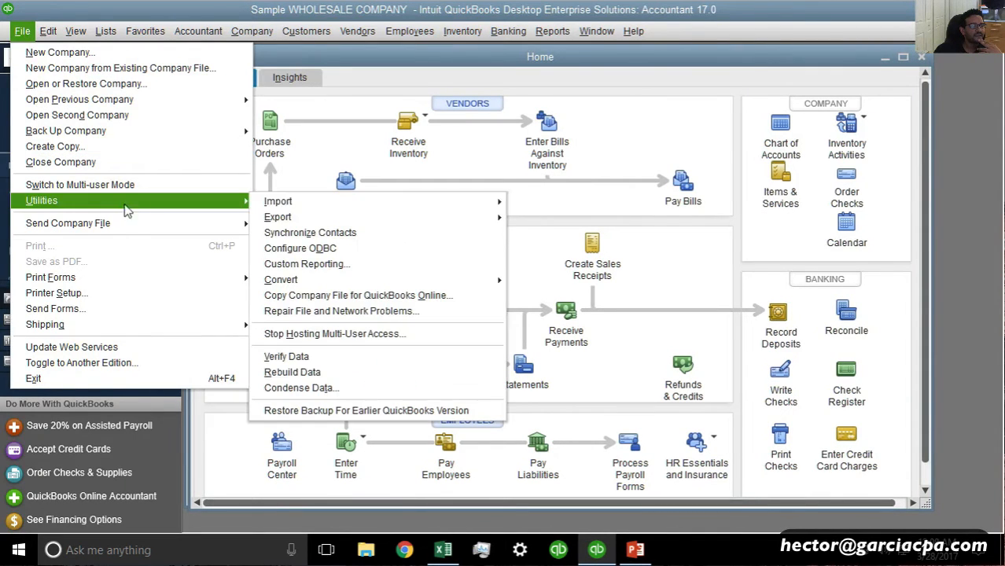
pyautogui.moveTo(415, 208)
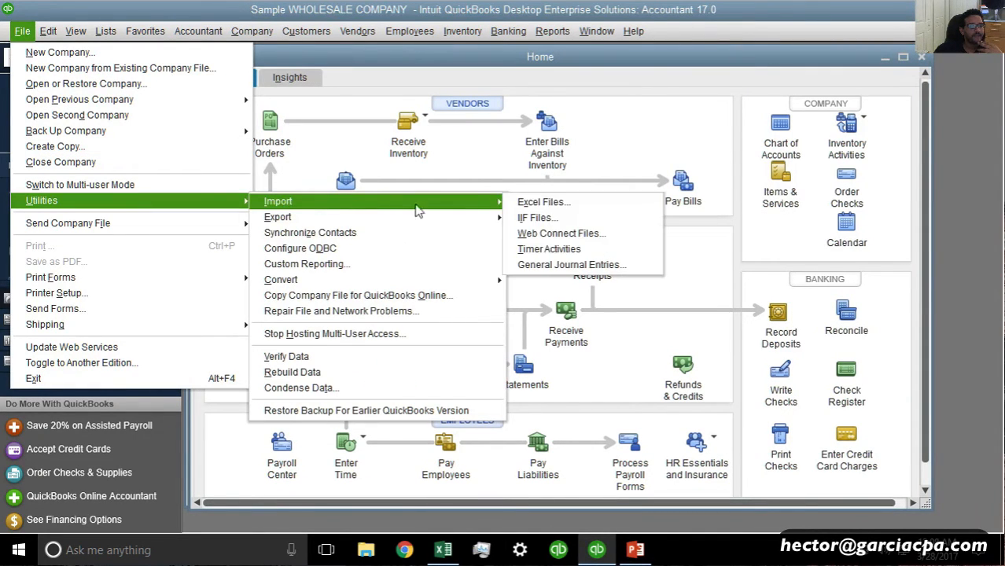
pyautogui.click(560, 220)
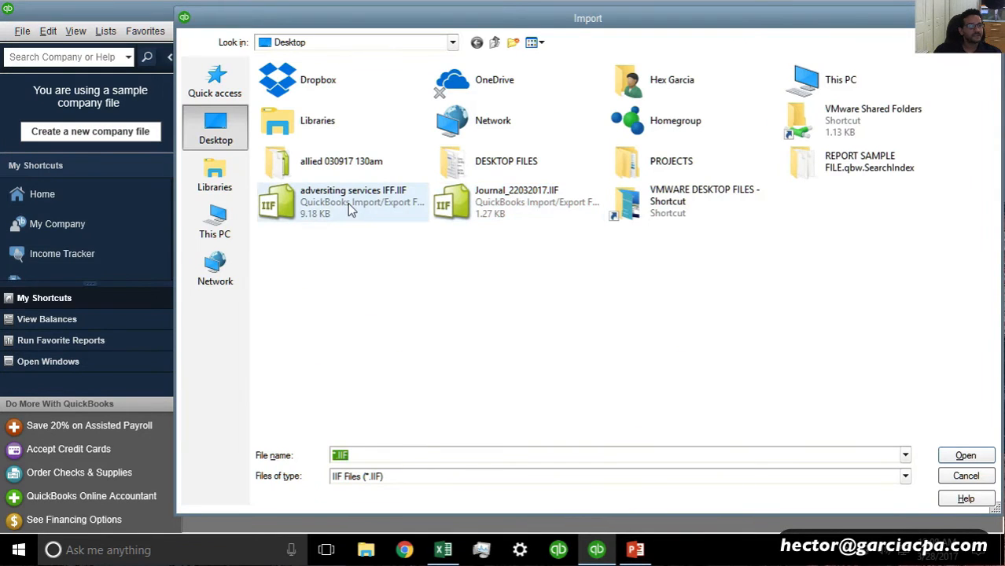
pyautogui.click(347, 204)
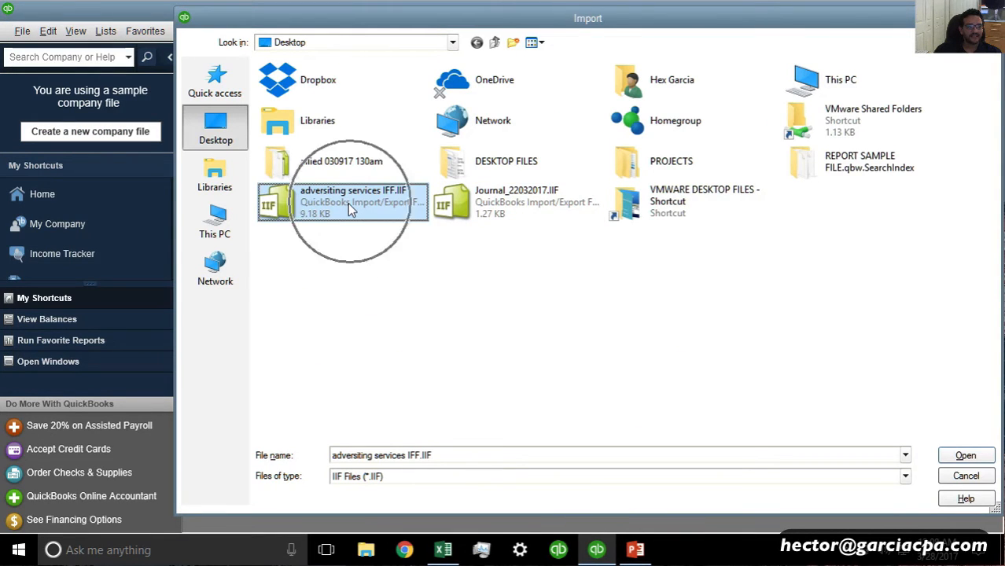
pyautogui.click(978, 455)
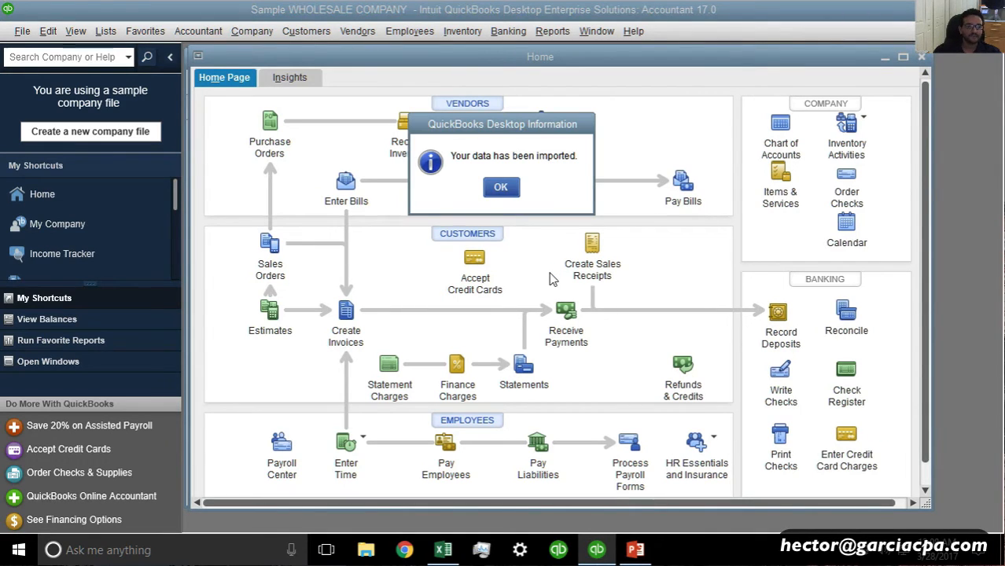
pyautogui.click(493, 189)
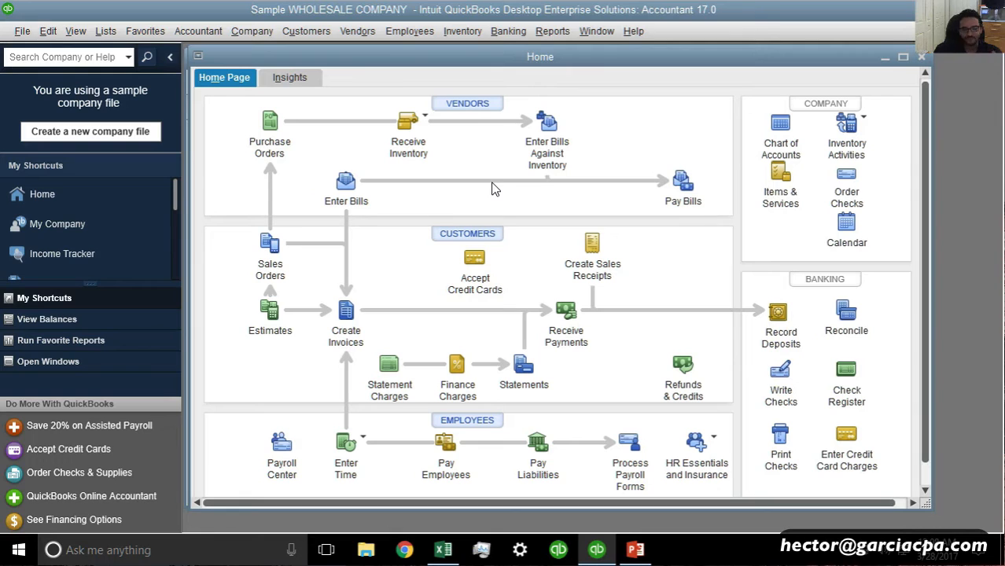
# Export the Wholesale Company Chart of Accounts to the desktop as an IIF file named "wholesale"
pyautogui.click(22, 31)
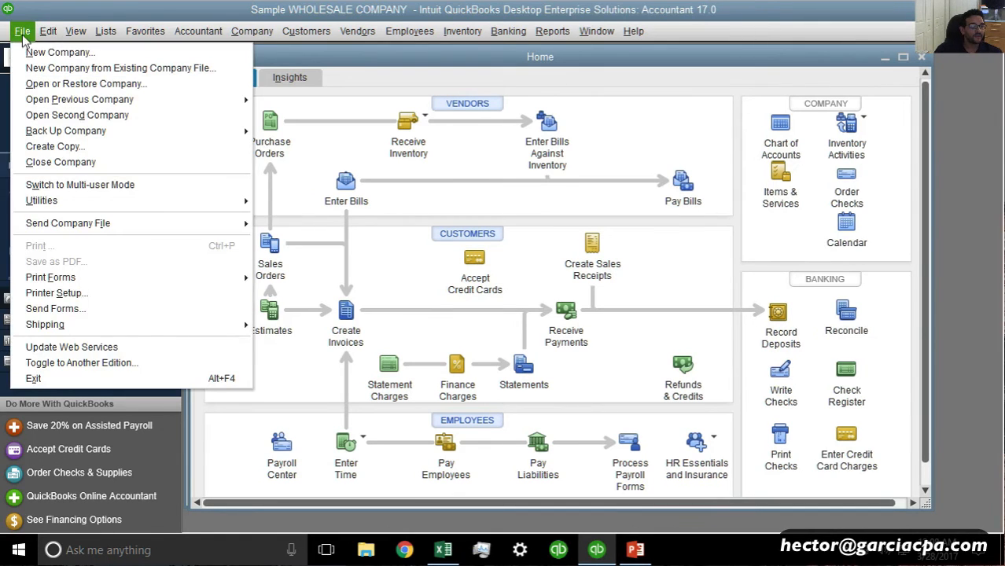
pyautogui.moveTo(87, 206)
pyautogui.moveTo(387, 221)
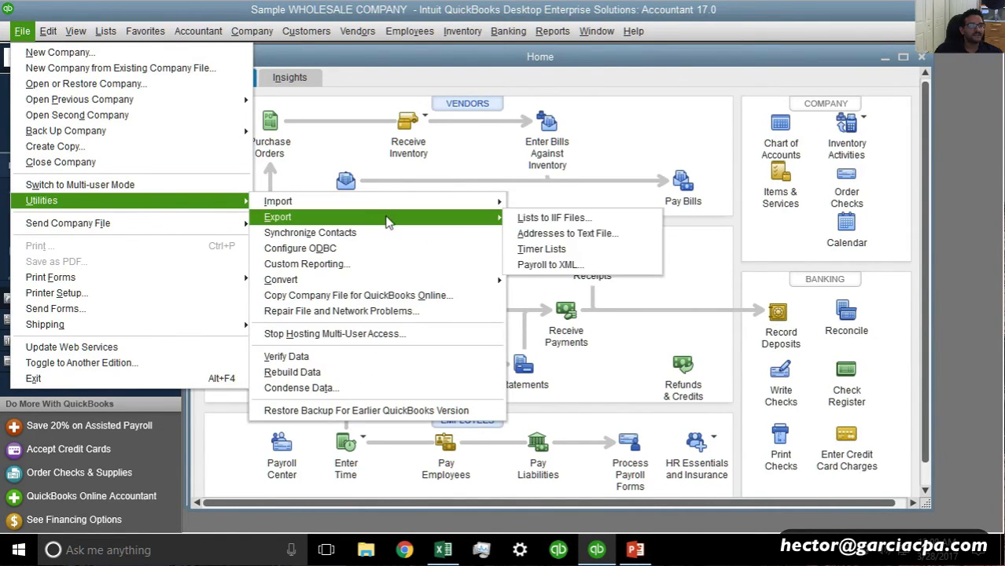
pyautogui.click(563, 219)
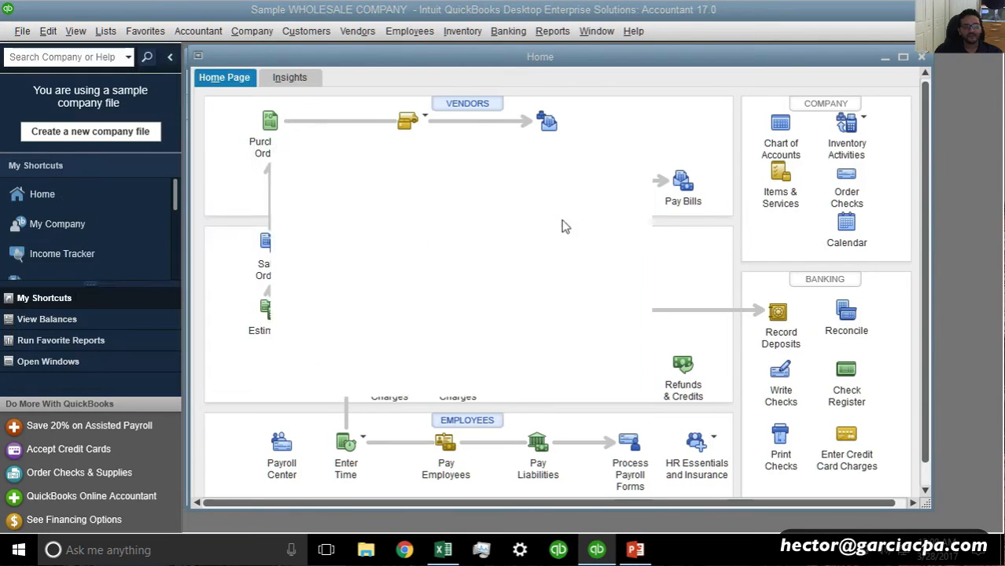
pyautogui.click(334, 188)
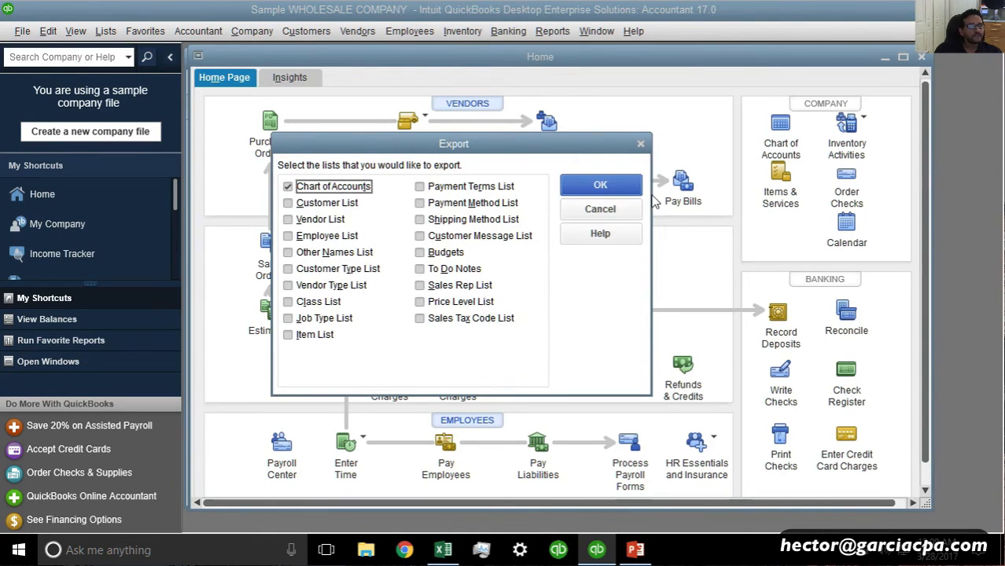
pyautogui.click(600, 186)
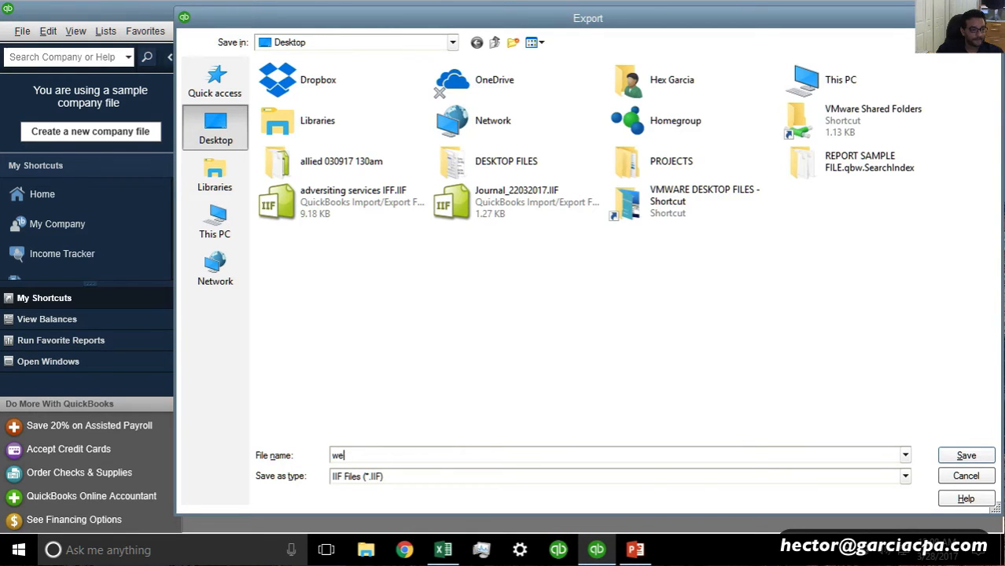
pyautogui.write('wholesale')
pyautogui.press('Return')
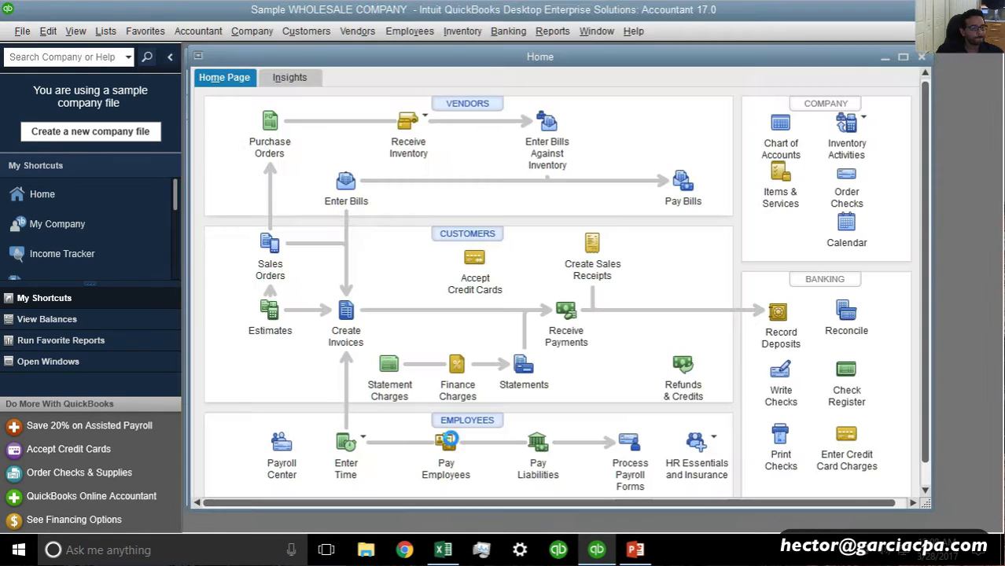
pyautogui.click(503, 190)
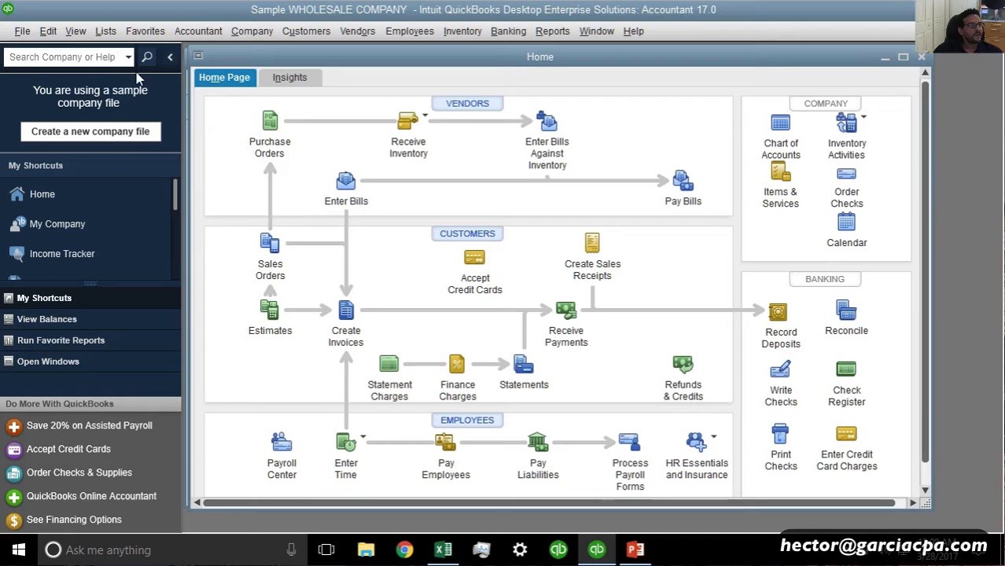
# Reopen the previous company file sample_graphic design agency.QBW, entering the admin password and accepting the sample file notice
pyautogui.click(22, 31)
pyautogui.moveTo(144, 102)
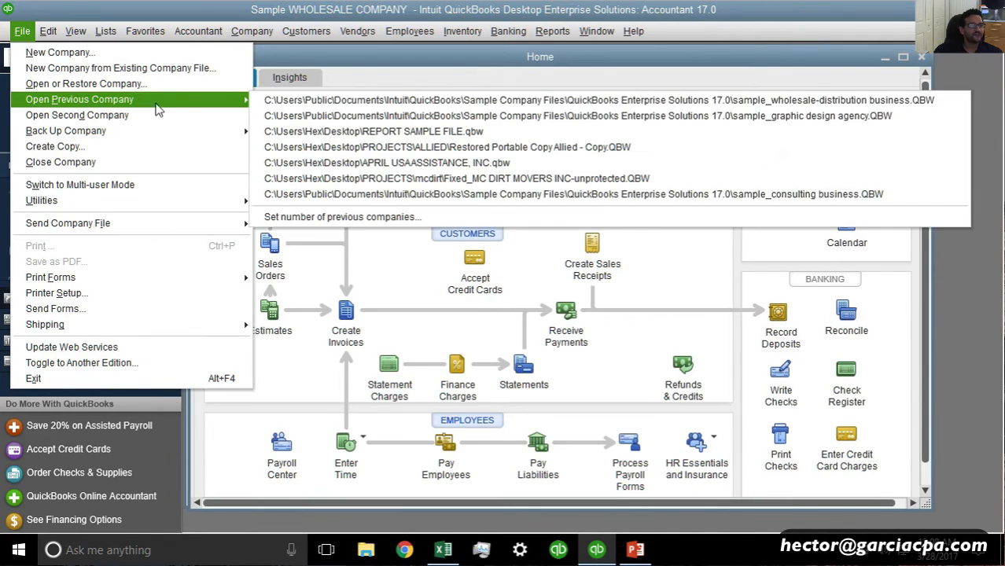
pyautogui.click(527, 115)
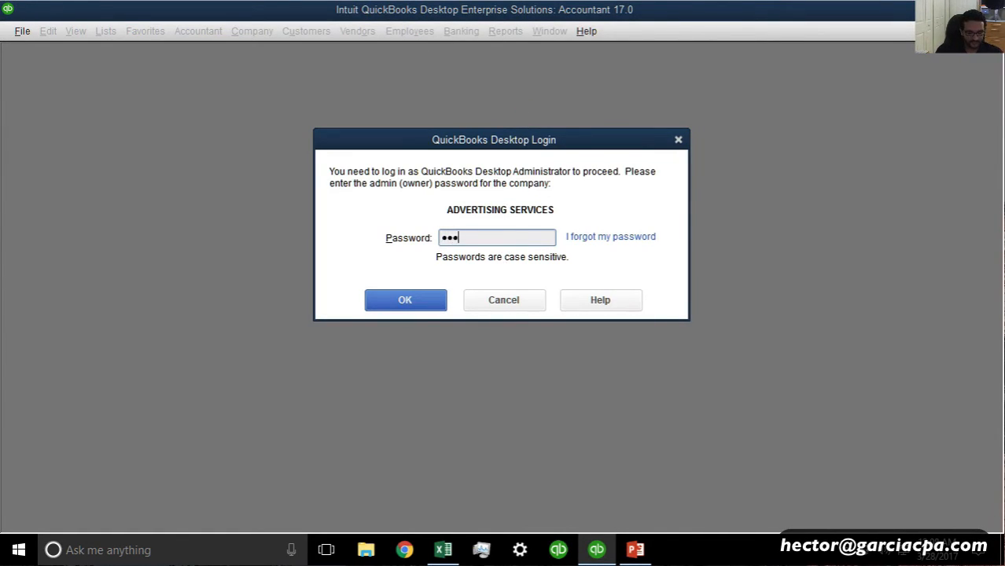
pyautogui.write('••••')
pyautogui.press('Return')
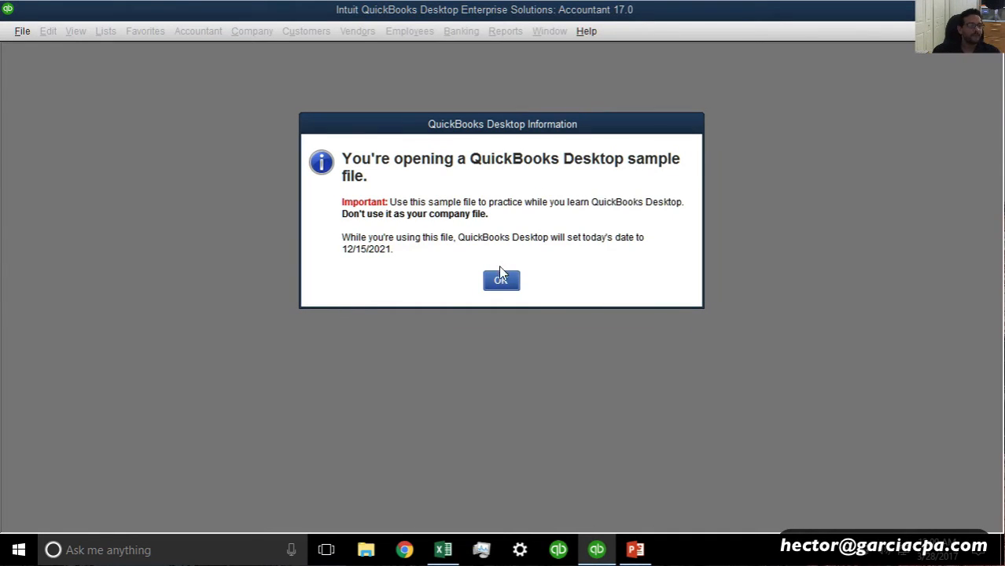
pyautogui.click(501, 280)
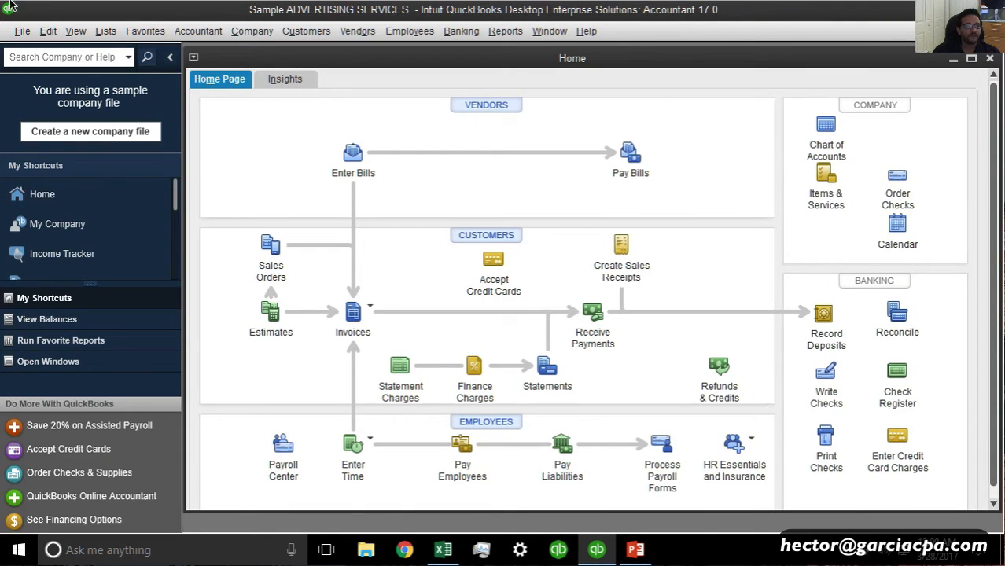
# Import the IIF file wholesale.IIF from the desktop into the Advertising Services company file
pyautogui.click(22, 31)
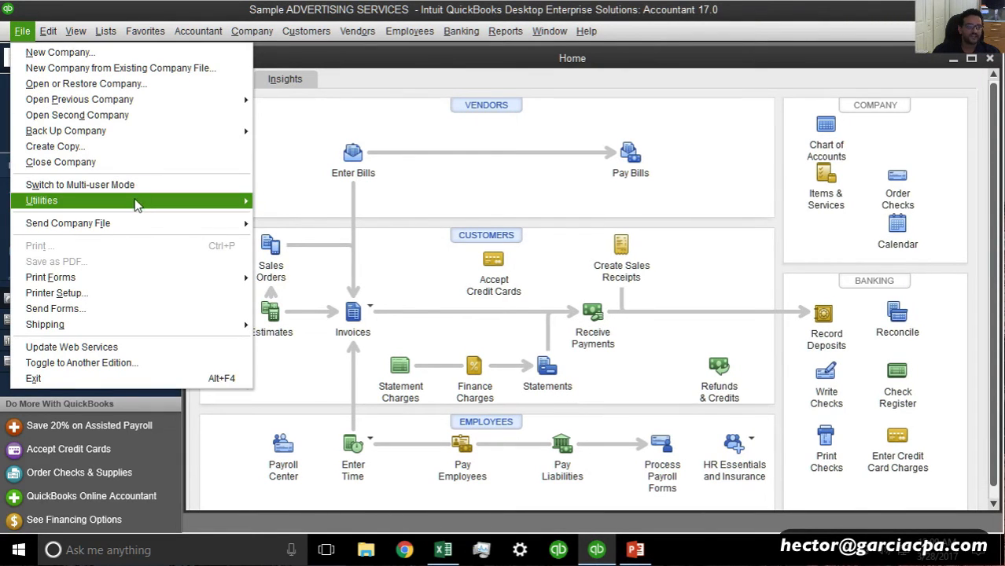
pyautogui.moveTo(135, 202)
pyautogui.moveTo(342, 206)
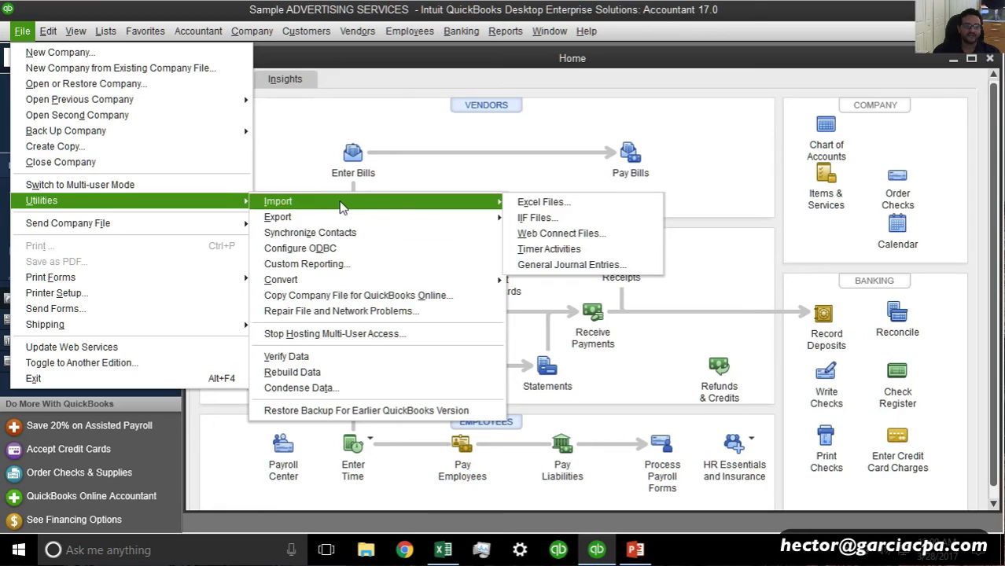
pyautogui.click(550, 218)
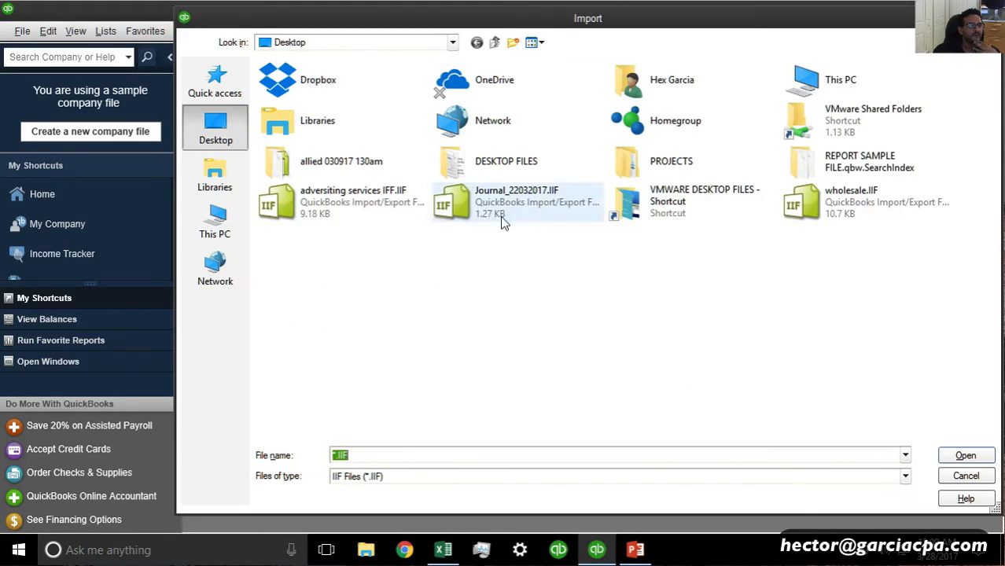
pyautogui.doubleClick(840, 206)
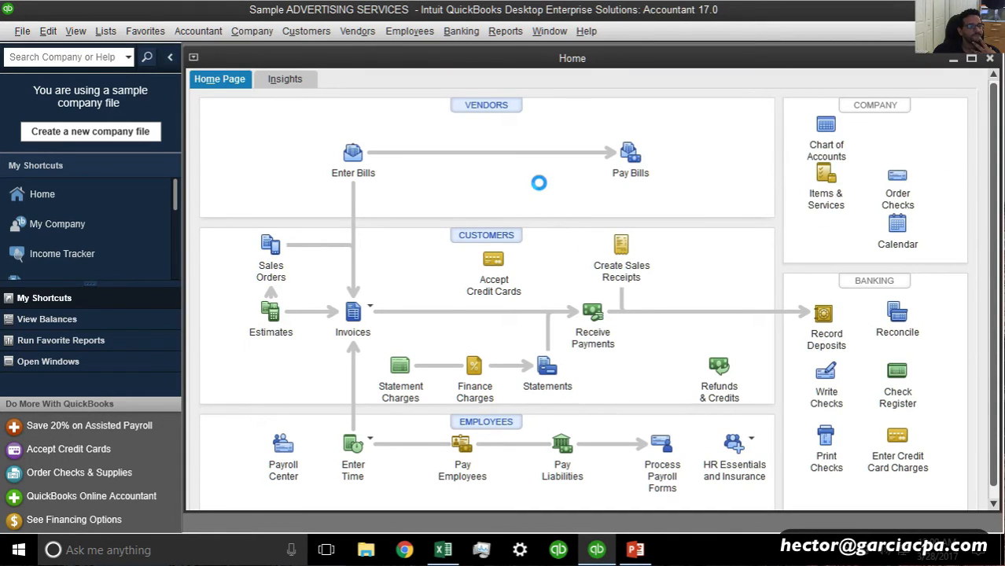
# Close the Home page and run the standard Profit & Loss report for Advertising Services
pyautogui.click(500, 188)
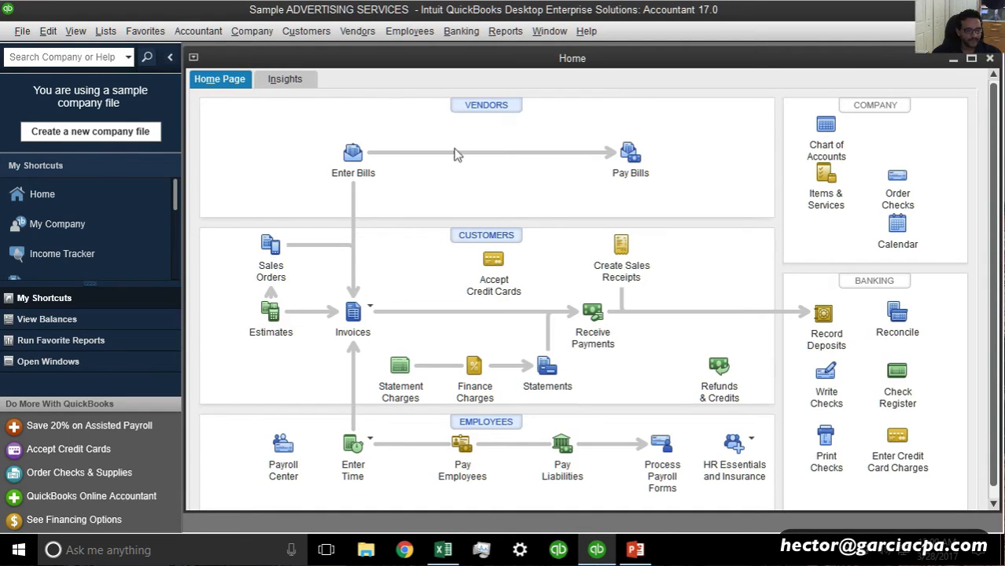
pyautogui.press('Escape')
pyautogui.click(504, 32)
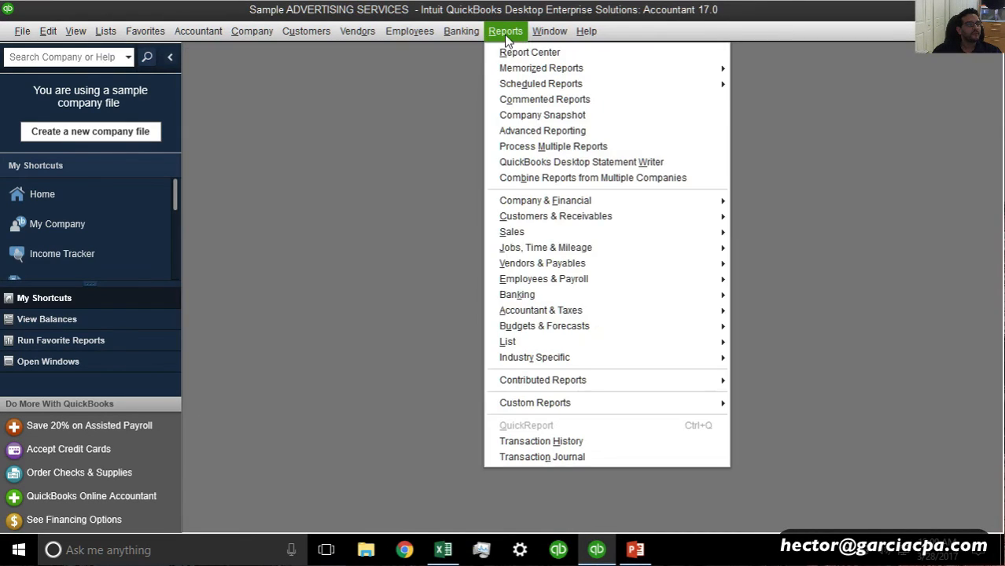
pyautogui.moveTo(550, 200)
pyautogui.click(767, 202)
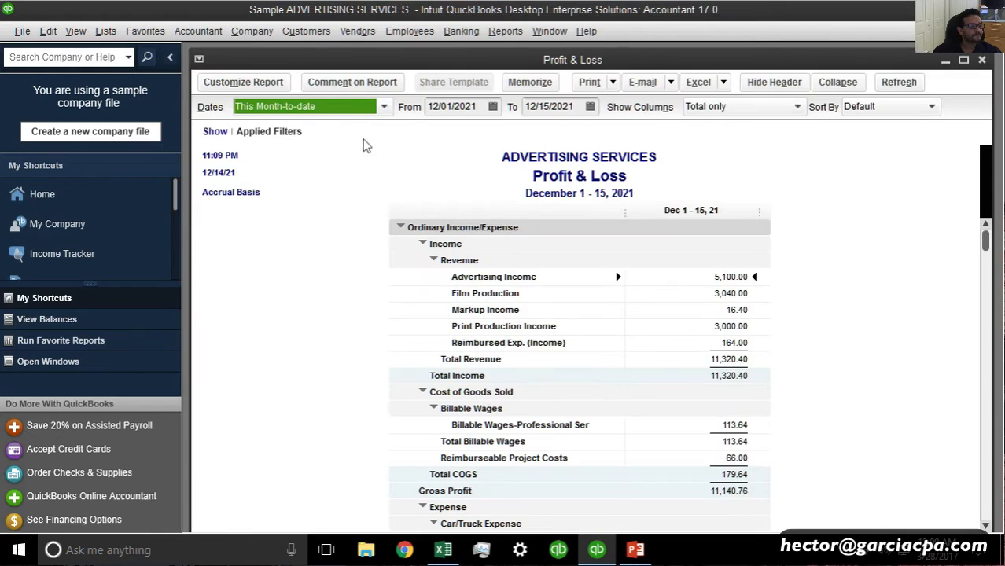
# Set the Profit & Loss date range to This Fiscal Year and collapse its subaccounts to review the main accounts
pyautogui.click(302, 108)
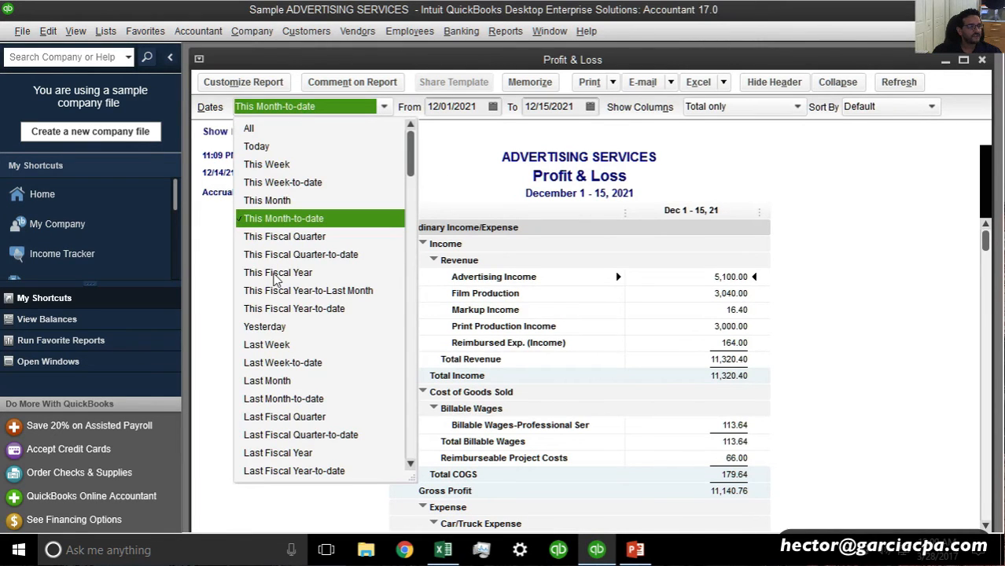
pyautogui.click(275, 274)
pyautogui.click(840, 85)
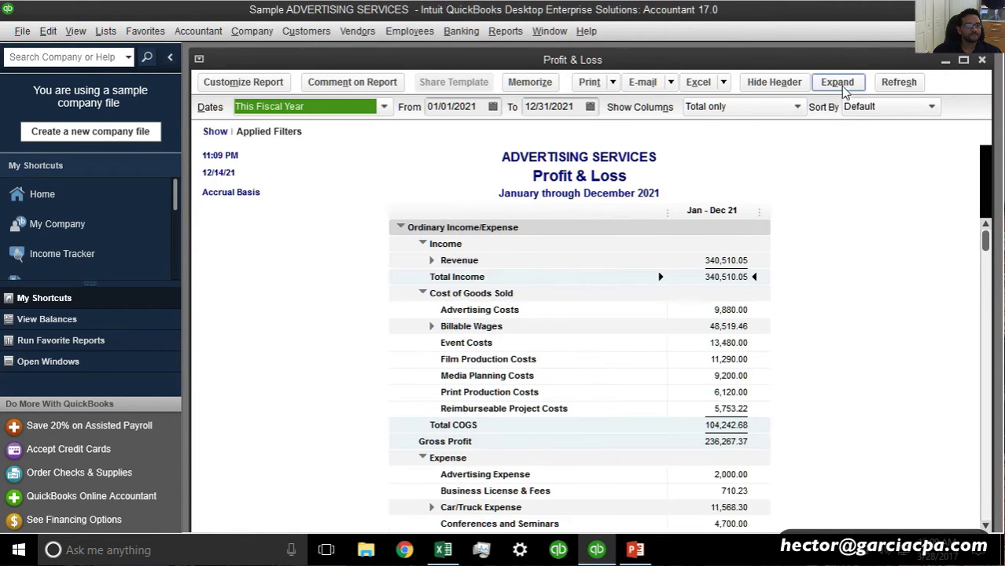
pyautogui.scroll(-7, 876, 367)
pyautogui.scroll(1, 879, 369)
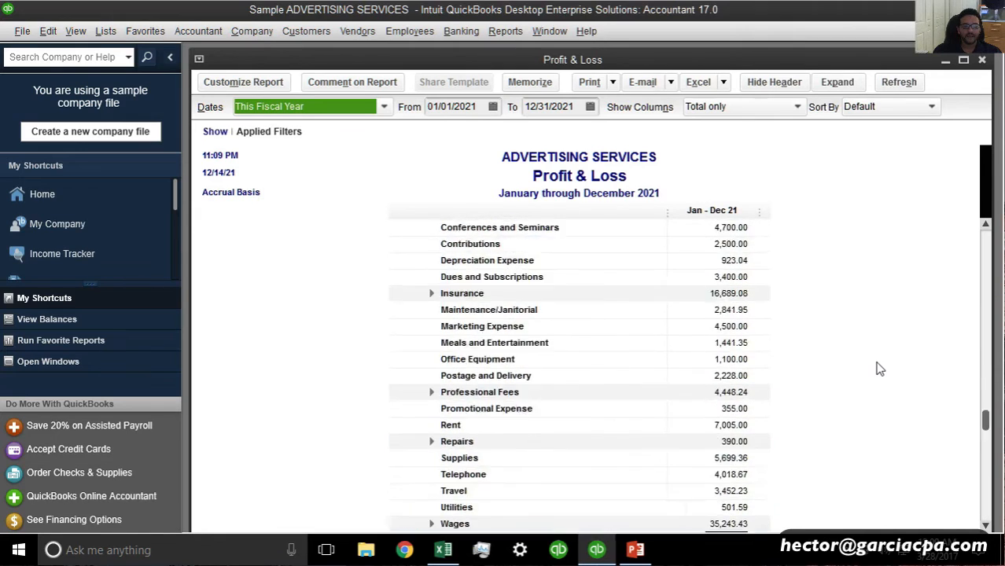
pyautogui.scroll(6, 879, 369)
pyautogui.scroll(-3, 879, 369)
pyautogui.scroll(-6, 879, 369)
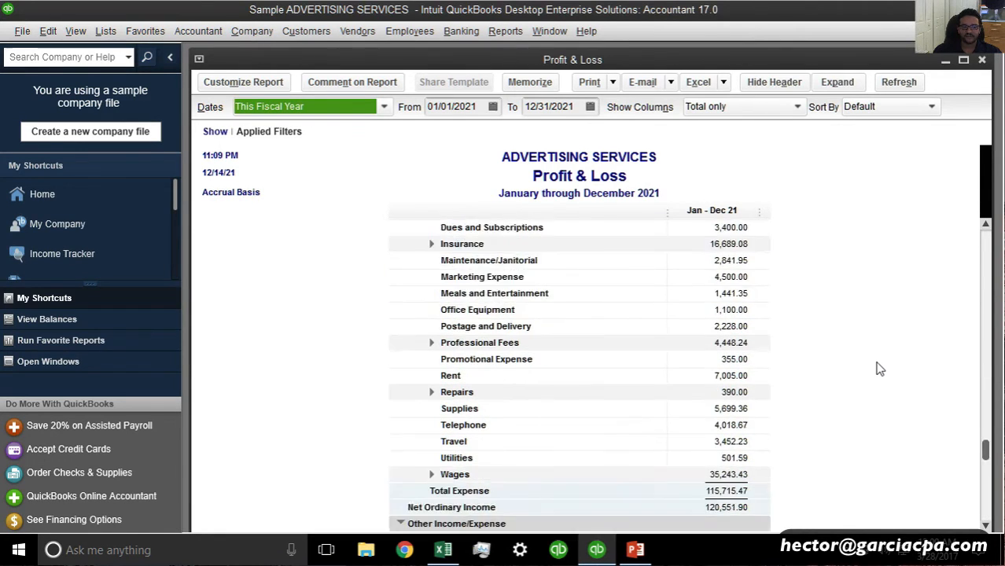
pyautogui.scroll(6, 871, 274)
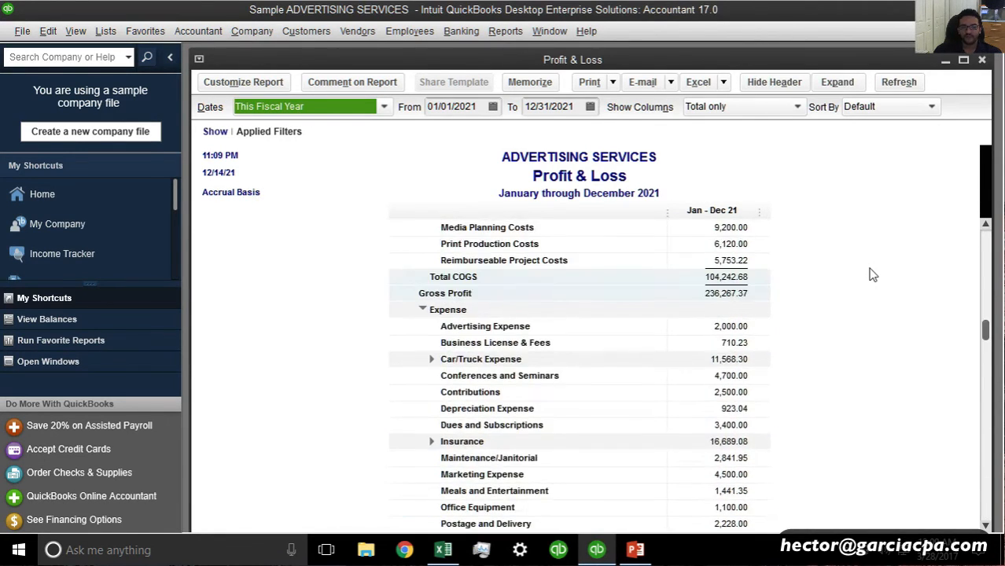
# Start a second company session and arrange its window side by side with the Advertising Services window
pyautogui.click(22, 31)
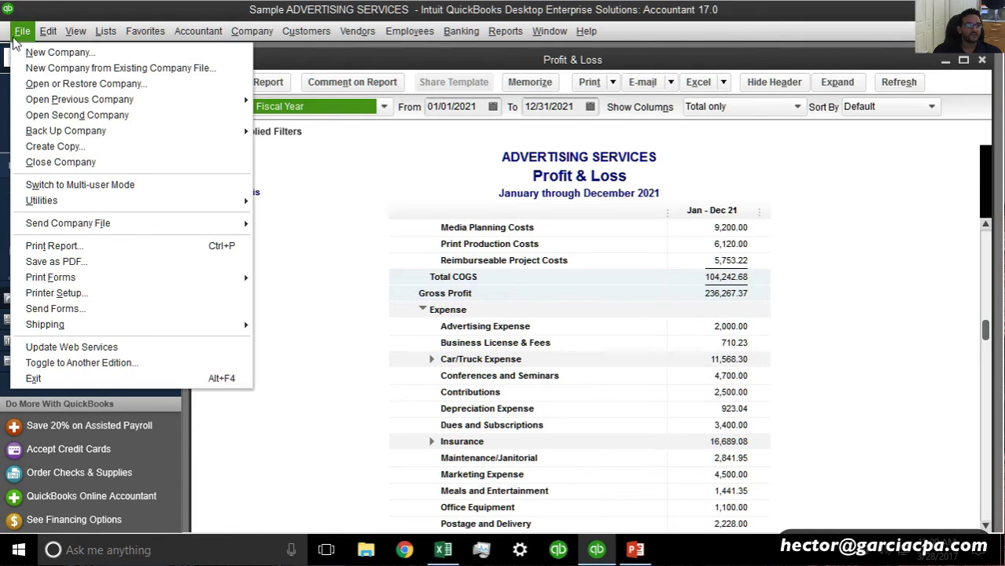
pyautogui.click(90, 118)
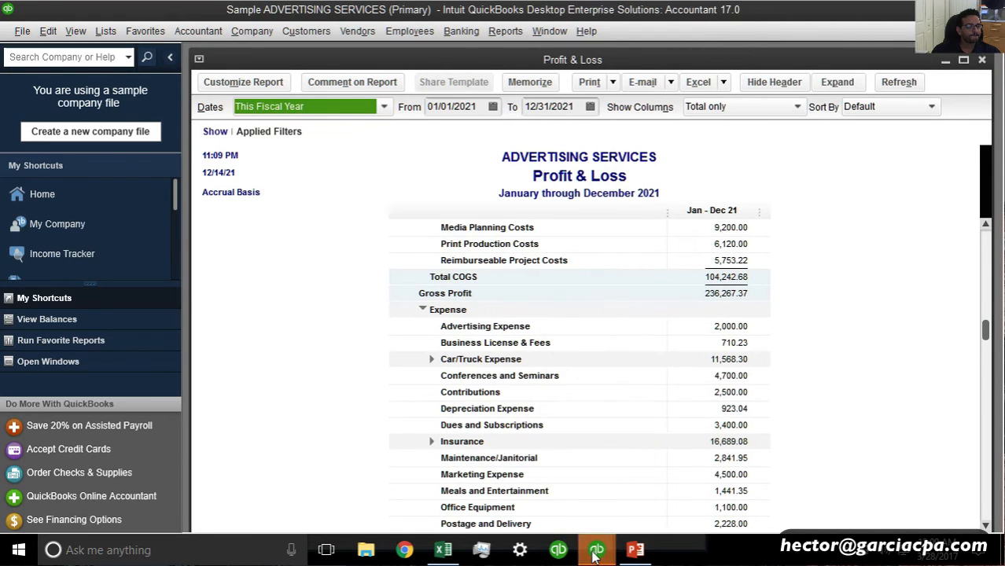
pyautogui.moveTo(597, 550)
pyautogui.click(653, 476)
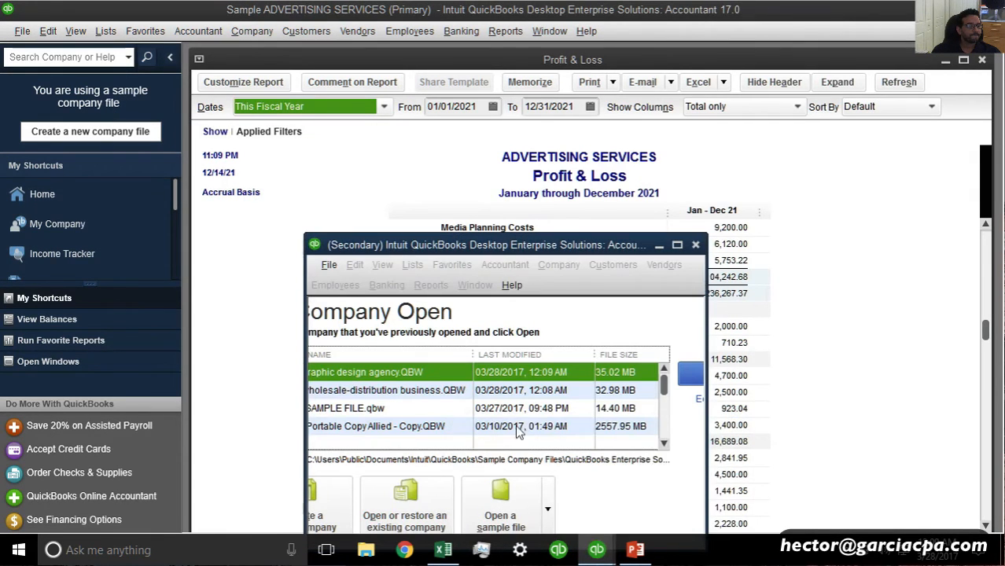
pyautogui.doubleClick(371, 375)
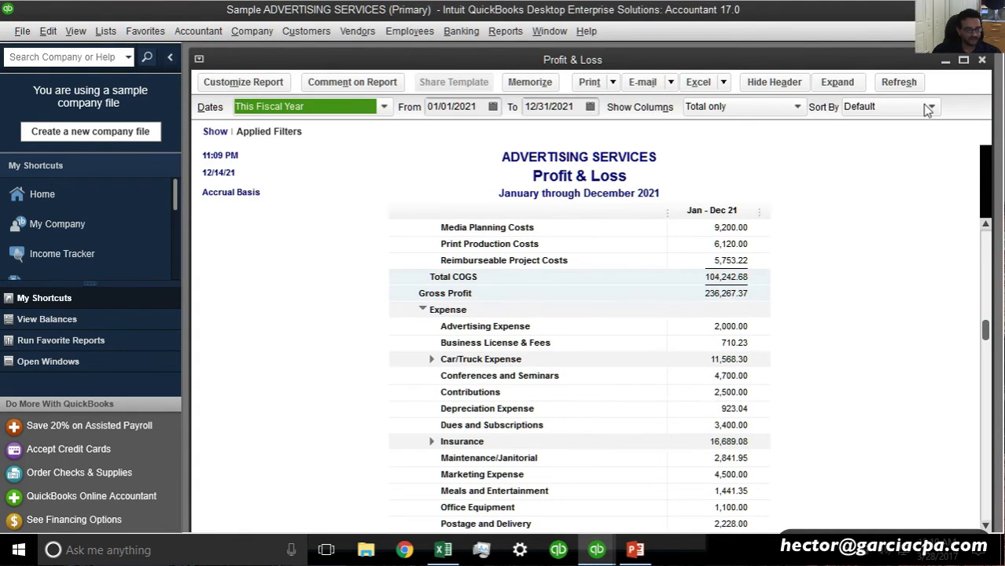
pyautogui.press('super+Right')
# Open sample_wholesale-distribution business.QBW in the secondary session, accept the sample file notice, and collapse the shortcuts pane in the Advertising Services session
pyautogui.click(202, 206)
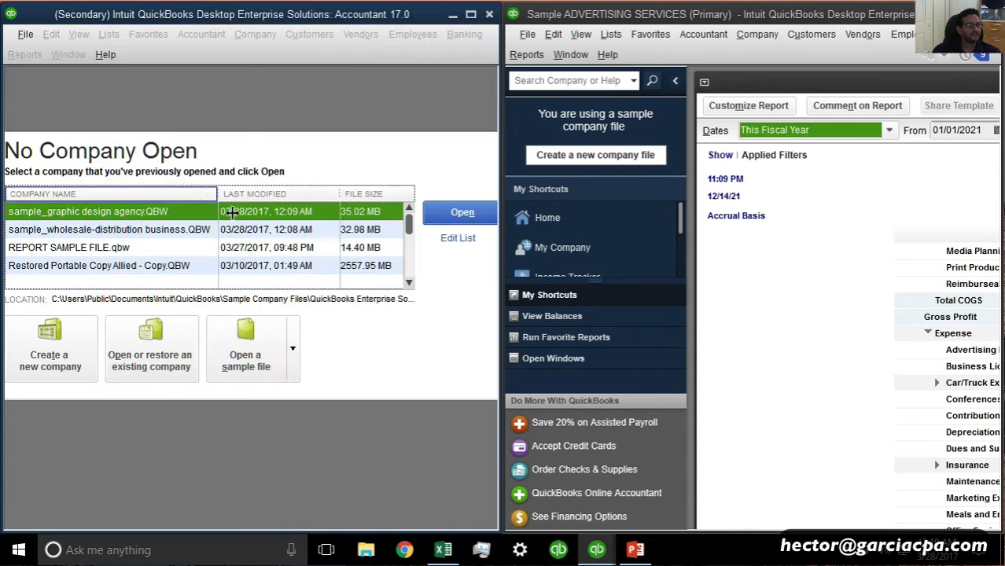
pyautogui.doubleClick(96, 230)
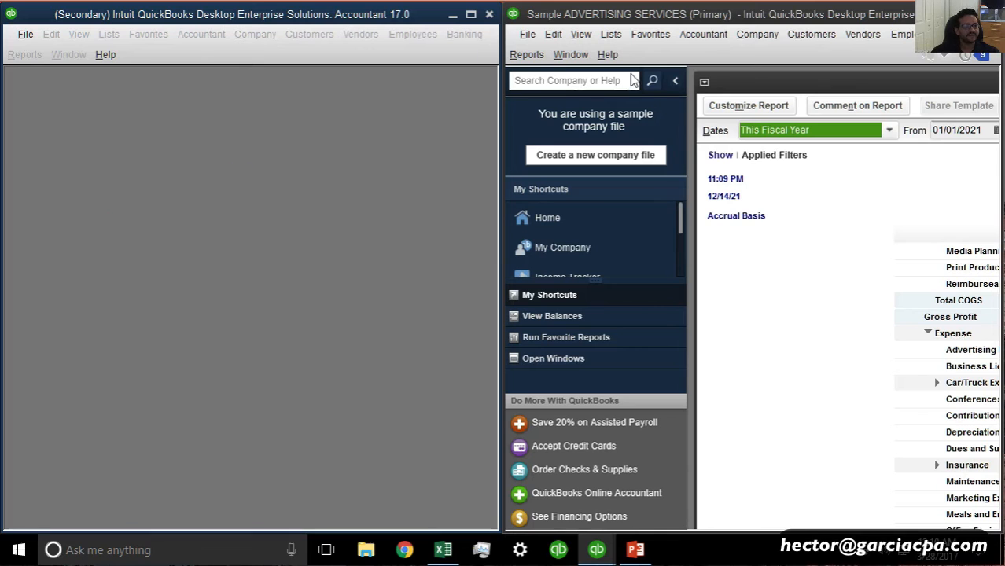
pyautogui.click(673, 81)
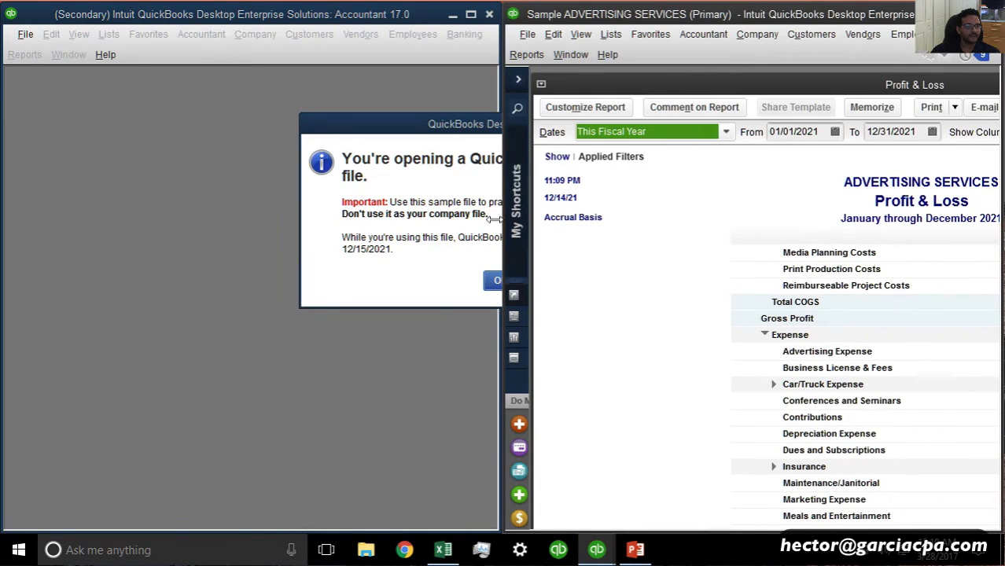
pyautogui.click(495, 280)
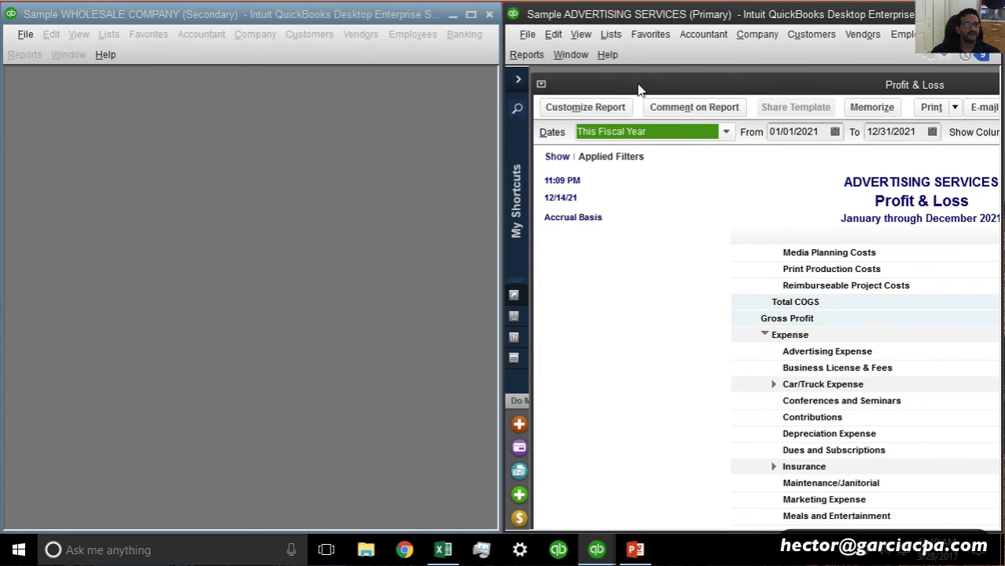
# Maximize the Profit & Loss report in both company sessions, clearing the Wholesale shortcuts pane and Home page, and compare the two account lists
pyautogui.doubleClick(637, 84)
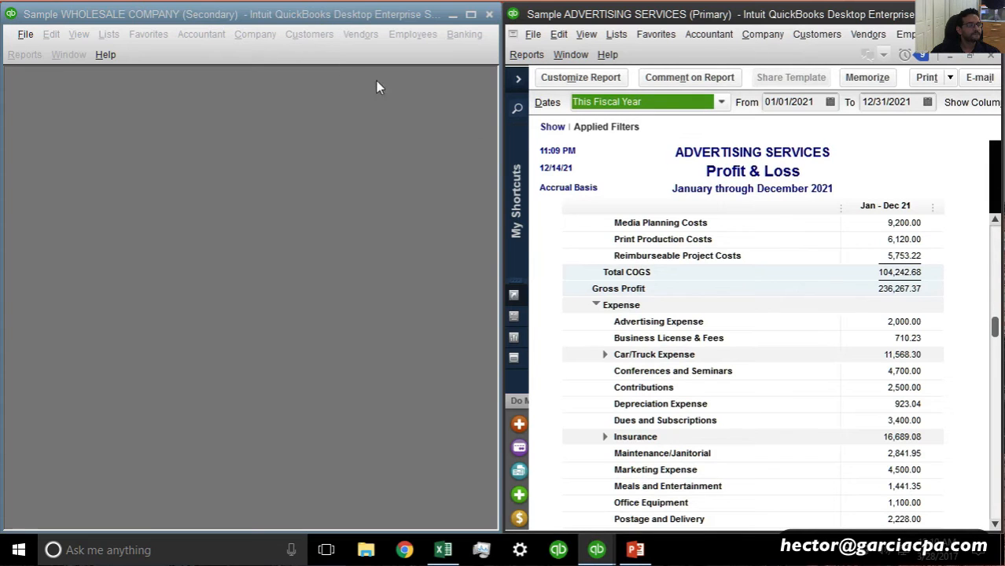
pyautogui.scroll(3, 842, 283)
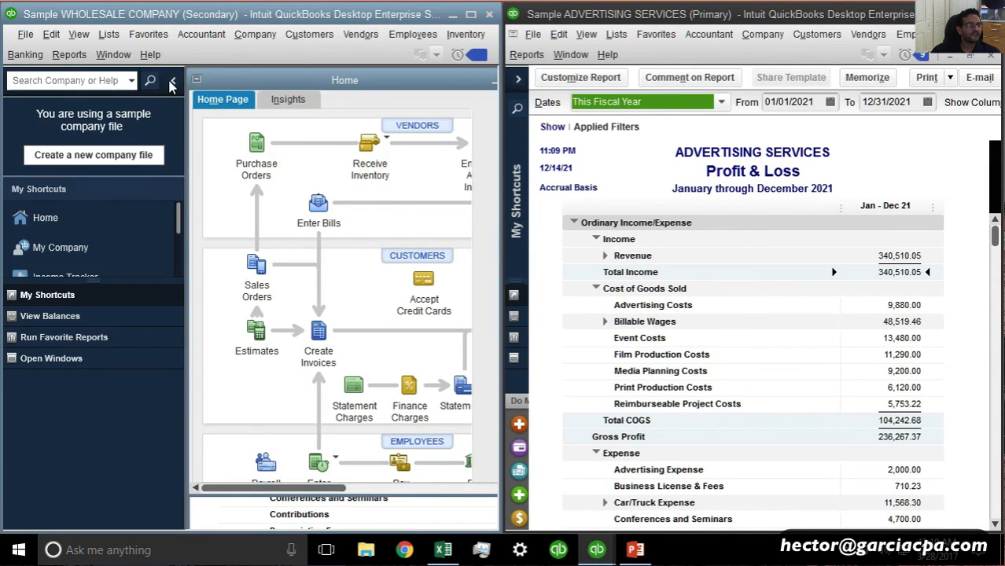
pyautogui.click(173, 81)
pyautogui.click(496, 81)
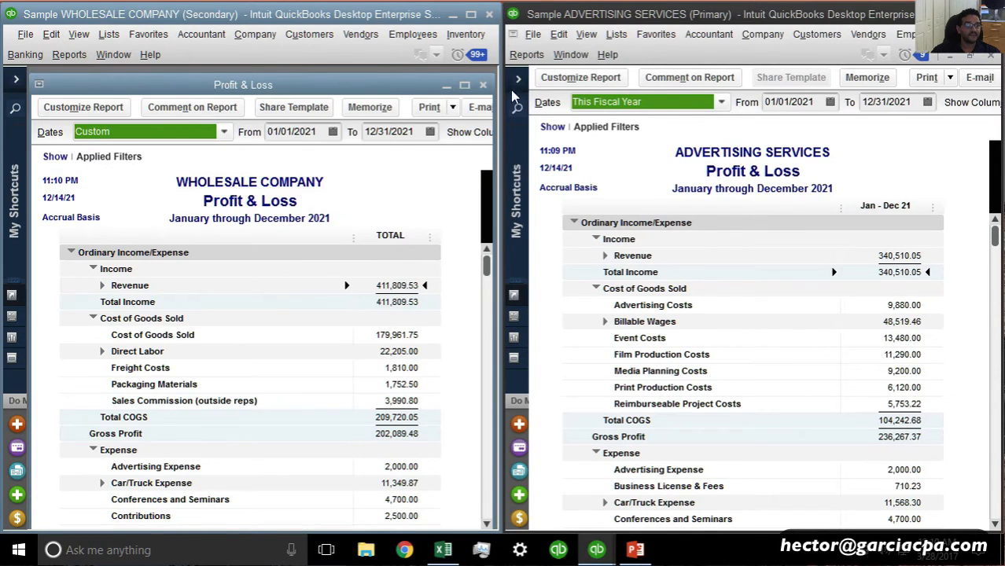
pyautogui.click(464, 85)
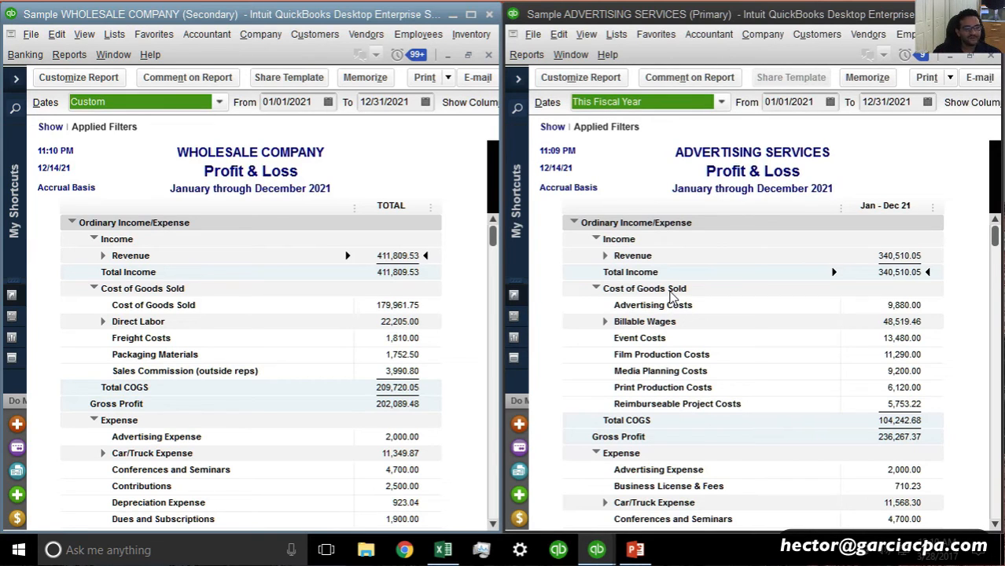
pyautogui.scroll(-8, 340, 381)
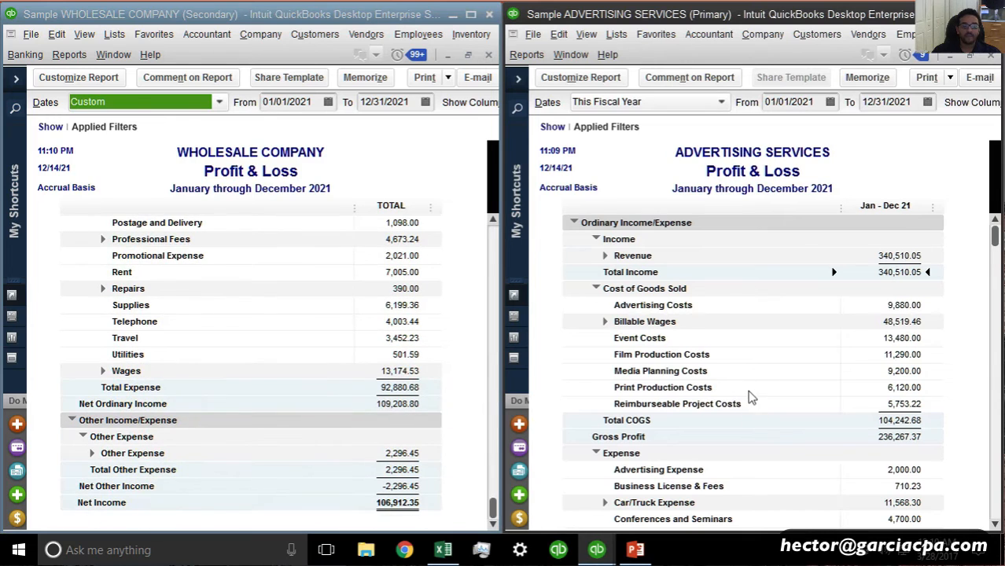
pyautogui.scroll(-10, 747, 390)
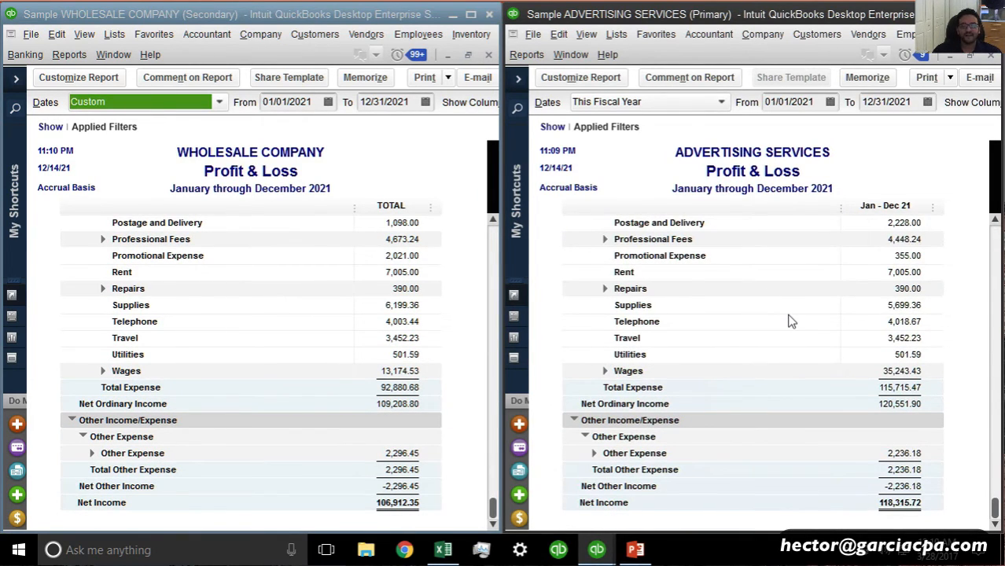
pyautogui.scroll(10, 790, 320)
pyautogui.scroll(3, 416, 286)
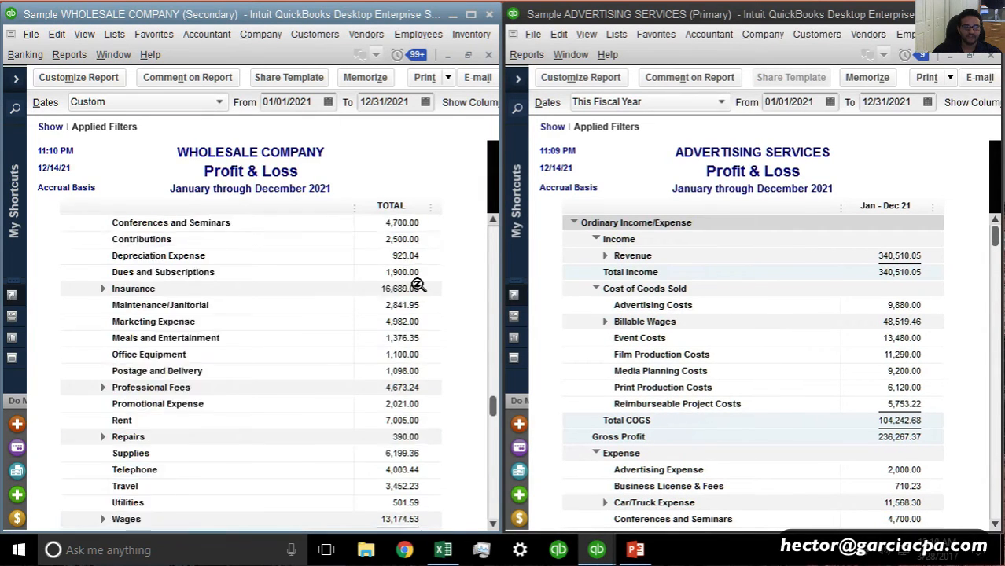
pyautogui.scroll(5, 416, 286)
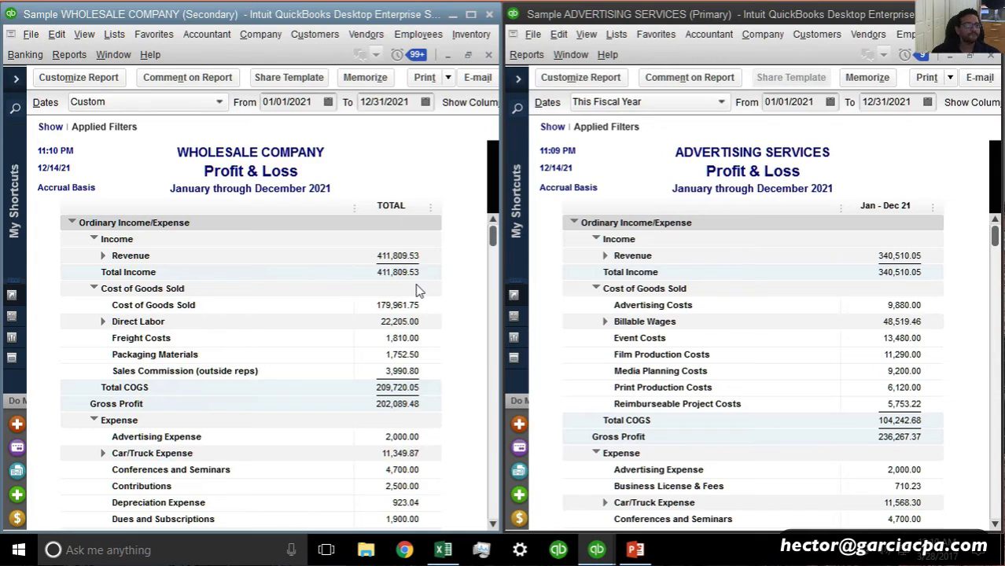
# Customize the Wholesale Company Profit & Loss so its advanced row display is set to All, and review the full account list
pyautogui.click(79, 77)
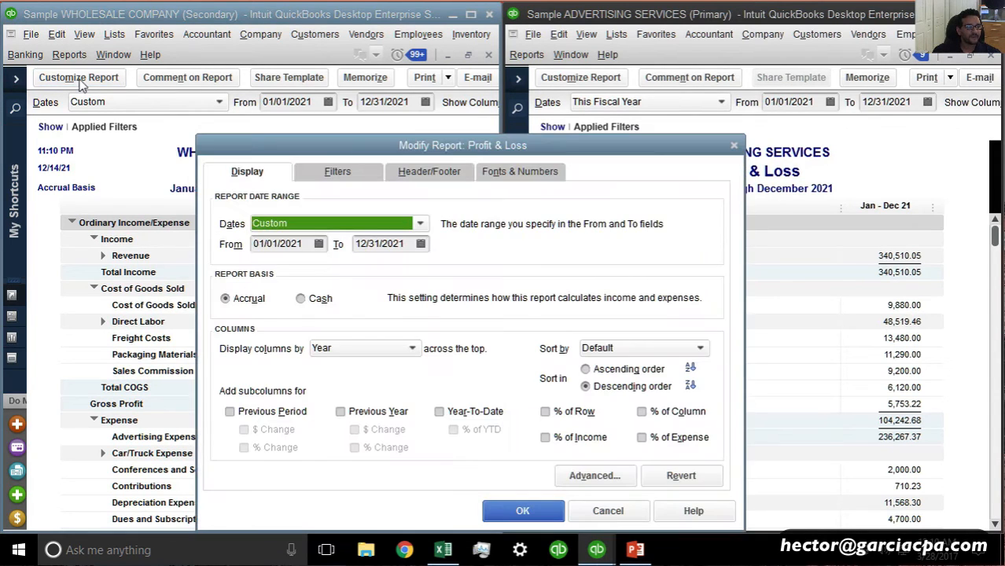
pyautogui.click(580, 475)
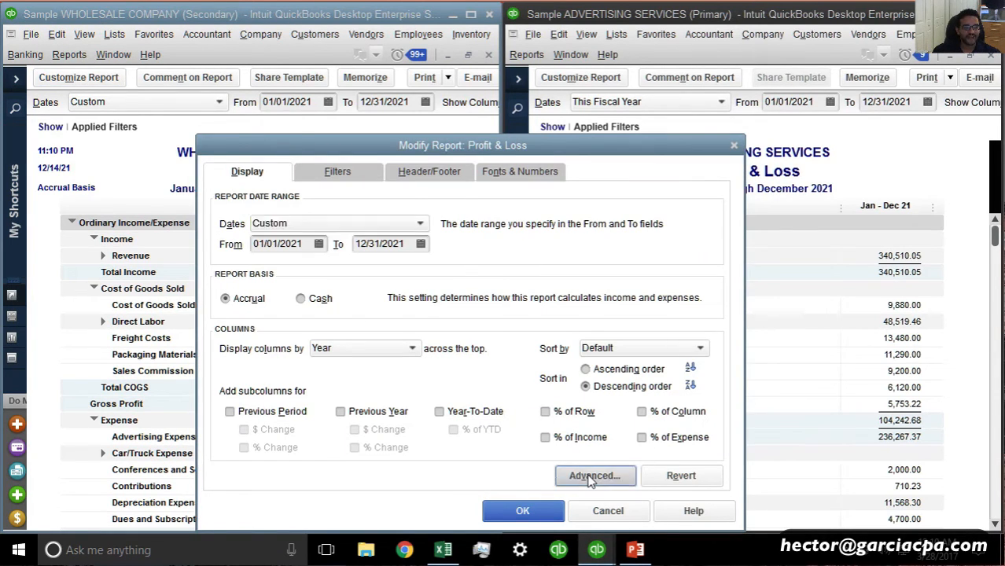
pyautogui.click(152, 230)
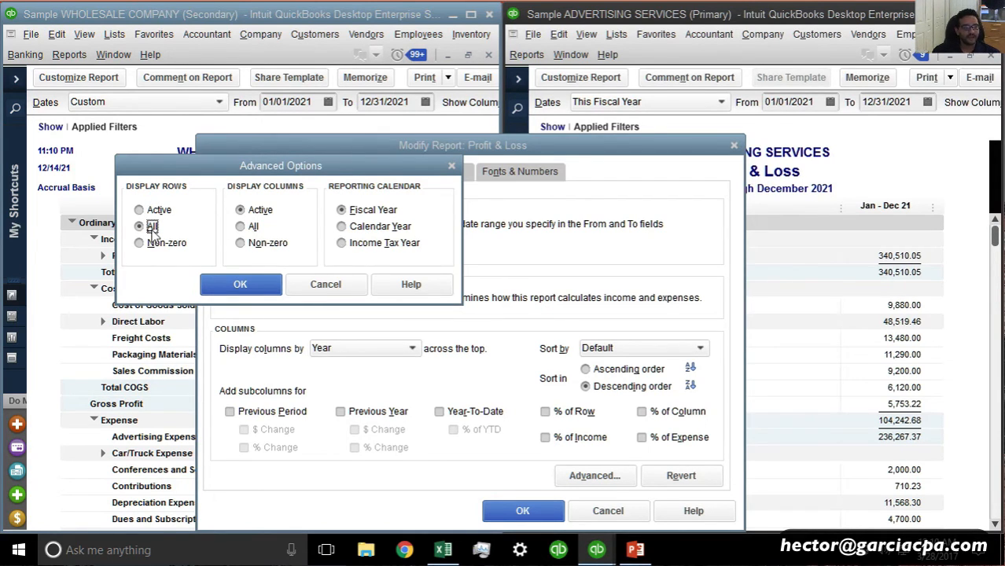
pyautogui.click(238, 285)
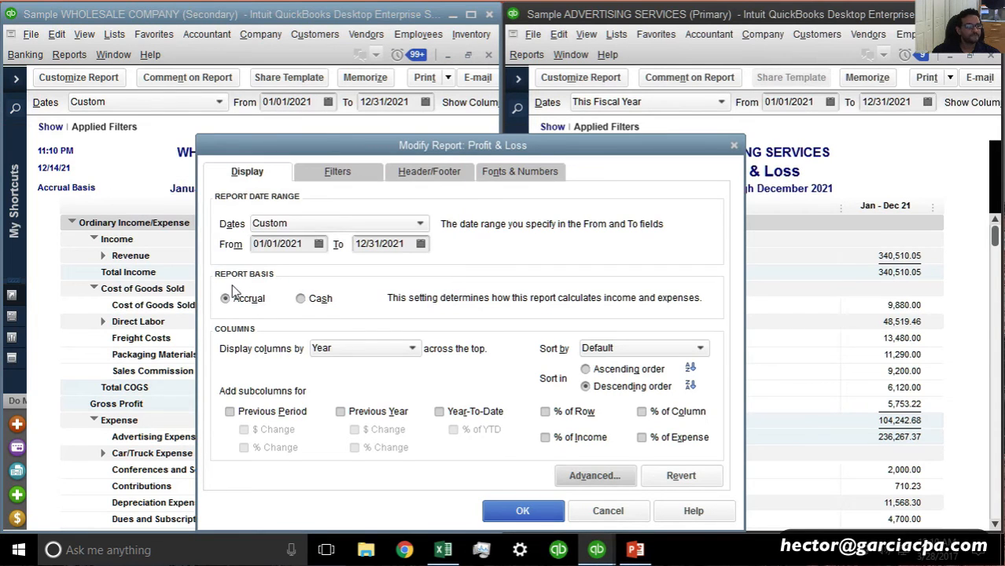
pyautogui.click(506, 507)
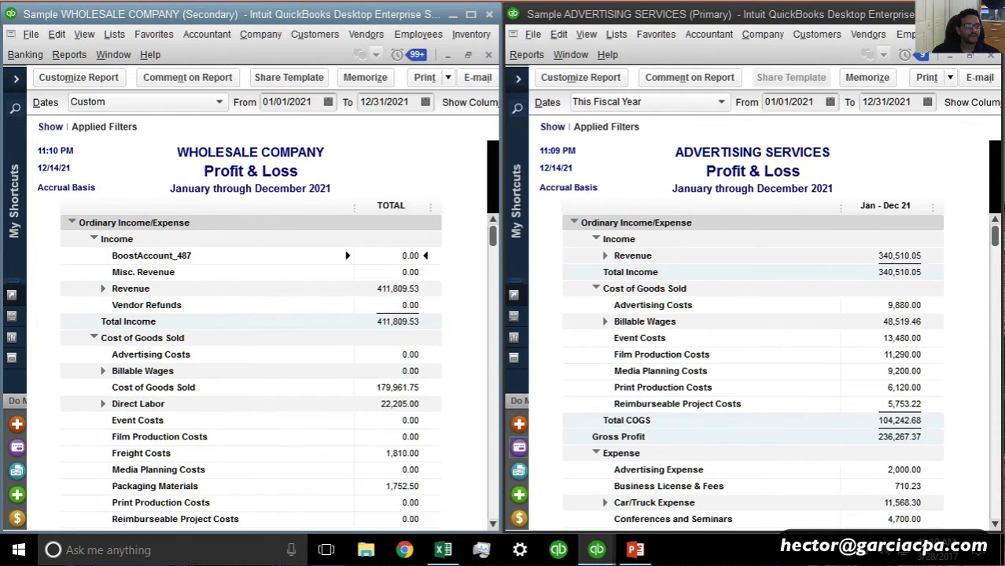
pyautogui.scroll(-1, 437, 359)
pyautogui.scroll(1, 437, 359)
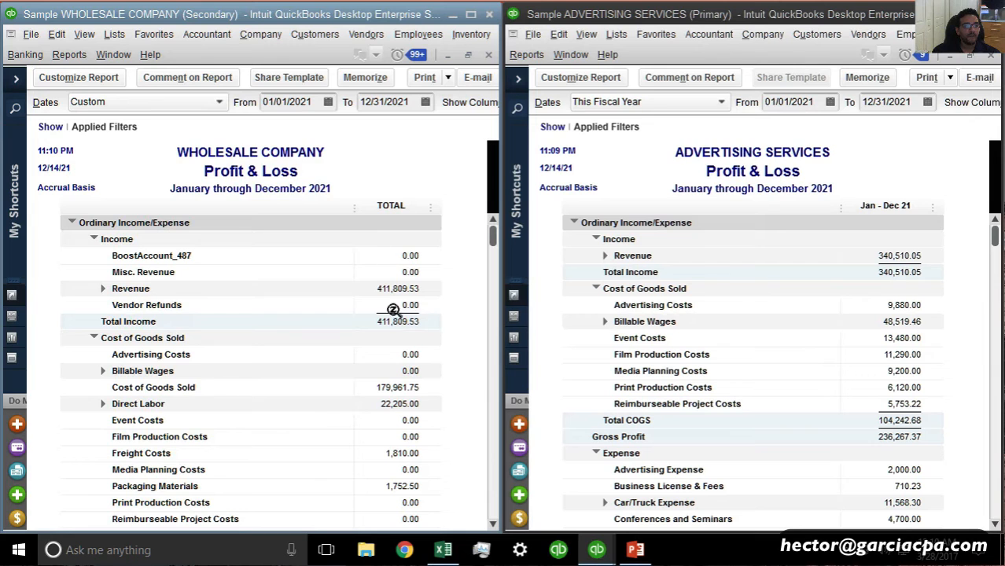
pyautogui.scroll(-15, 406, 366)
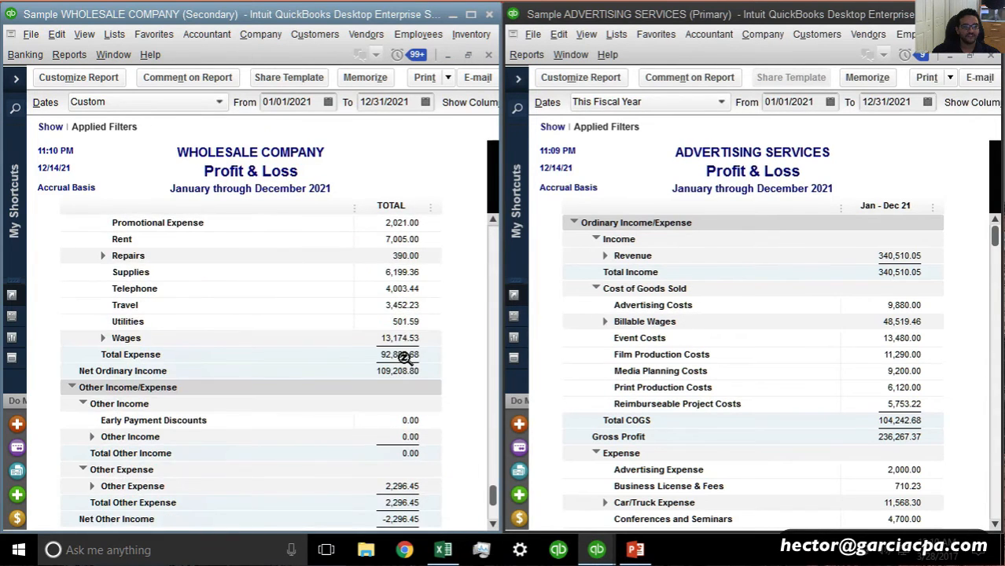
pyautogui.scroll(15, 404, 359)
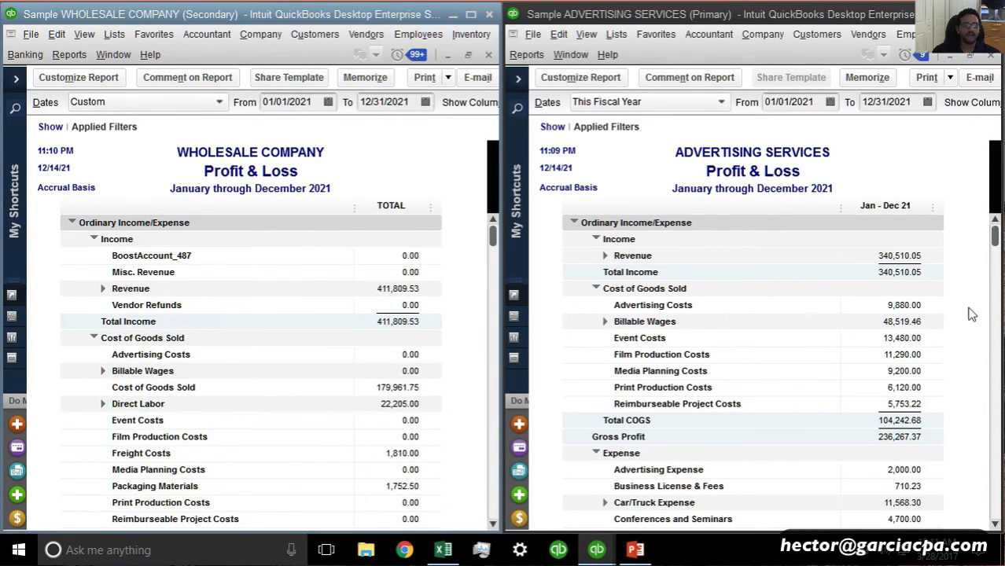
# Customize the Advertising Services Profit & Loss so its advanced row display is set to All
pyautogui.click(577, 78)
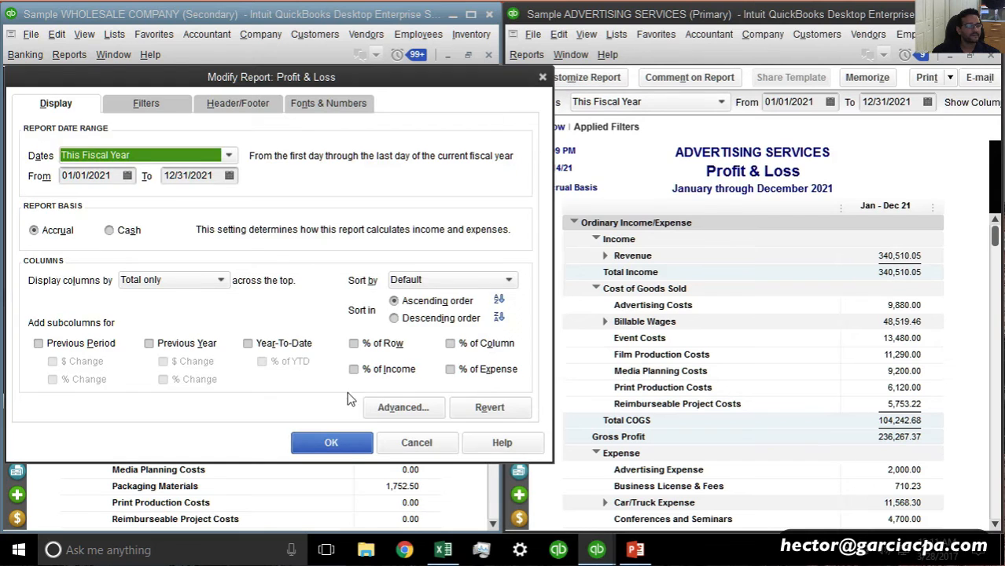
pyautogui.click(406, 404)
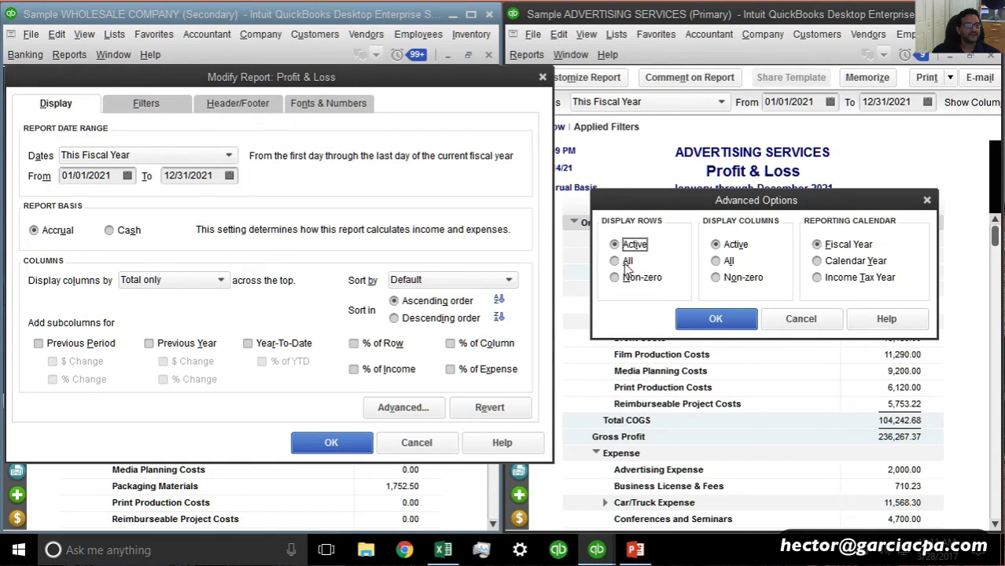
pyautogui.click(716, 319)
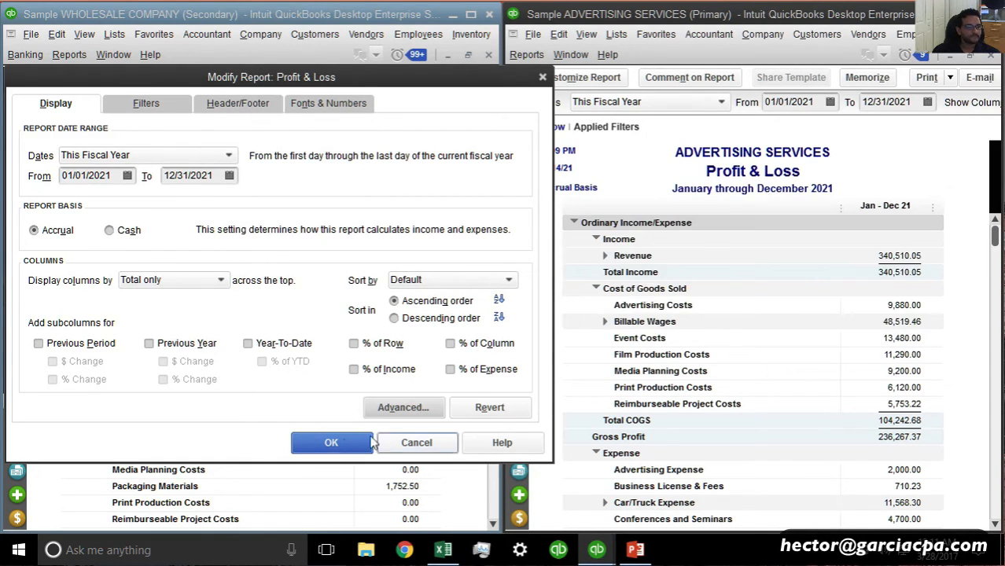
pyautogui.click(331, 442)
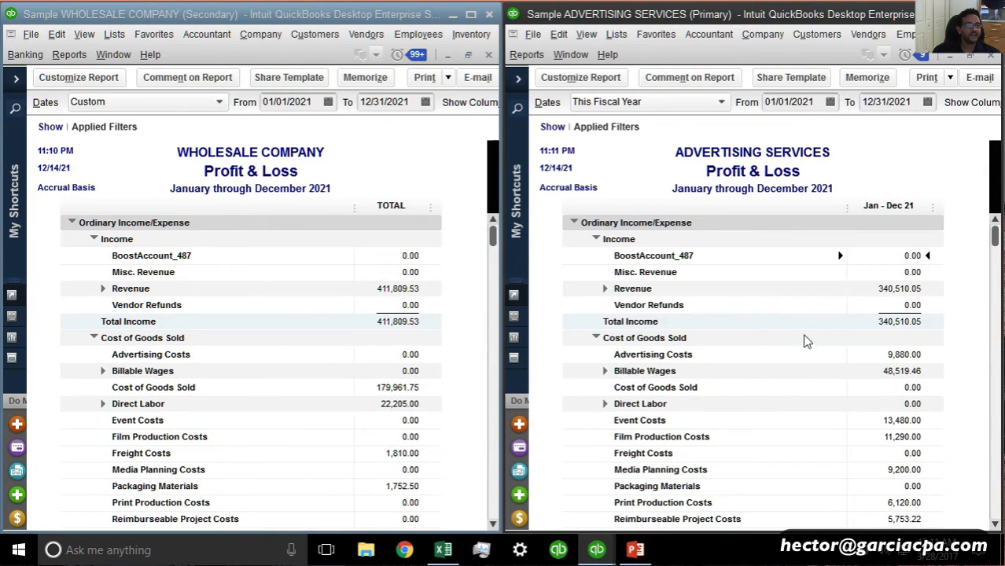
# Compare the account rows of the Wholesale Company and Advertising Services Profit & Loss reports from Income through Other Income/Expense
pyautogui.click(377, 350)
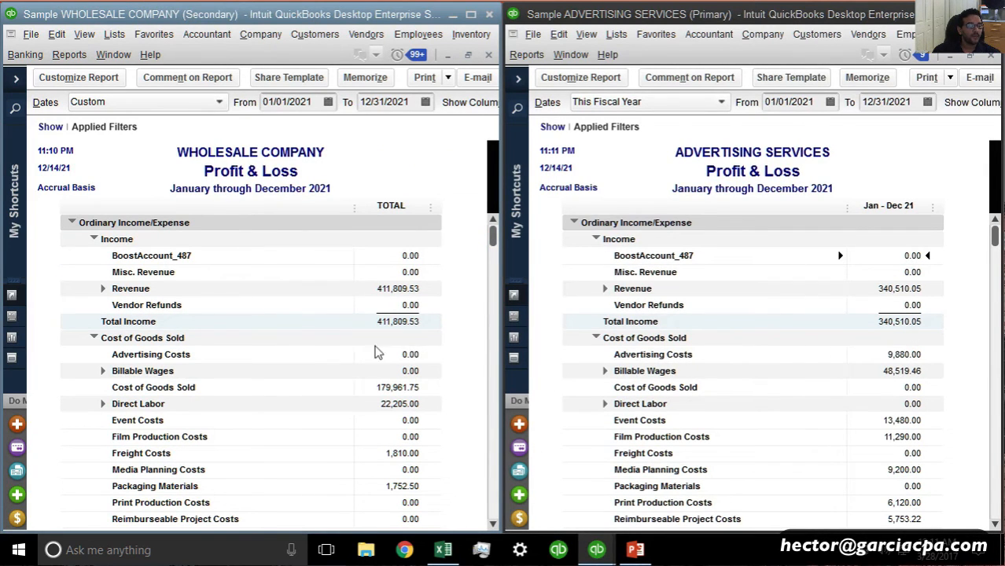
pyautogui.scroll(-6, 371, 347)
pyautogui.scroll(-9, 371, 348)
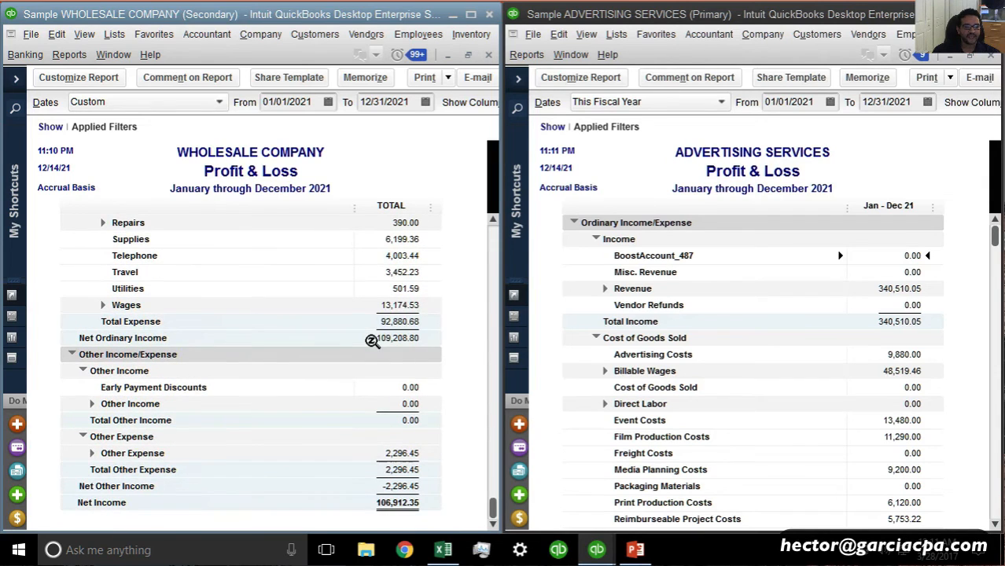
pyautogui.click(934, 380)
pyautogui.scroll(-8, 939, 384)
pyautogui.scroll(-3, 939, 383)
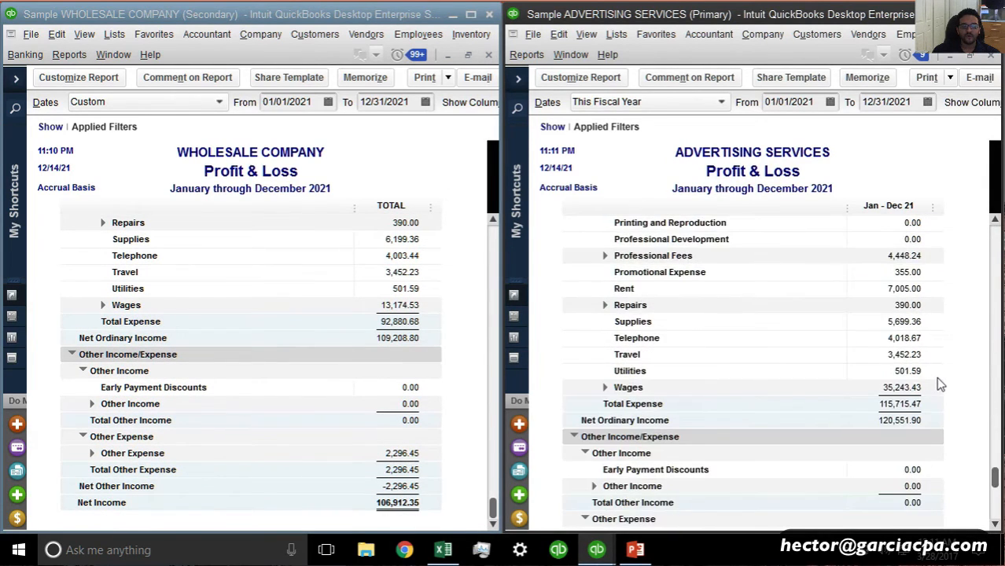
pyautogui.scroll(15, 941, 382)
pyautogui.click(320, 302)
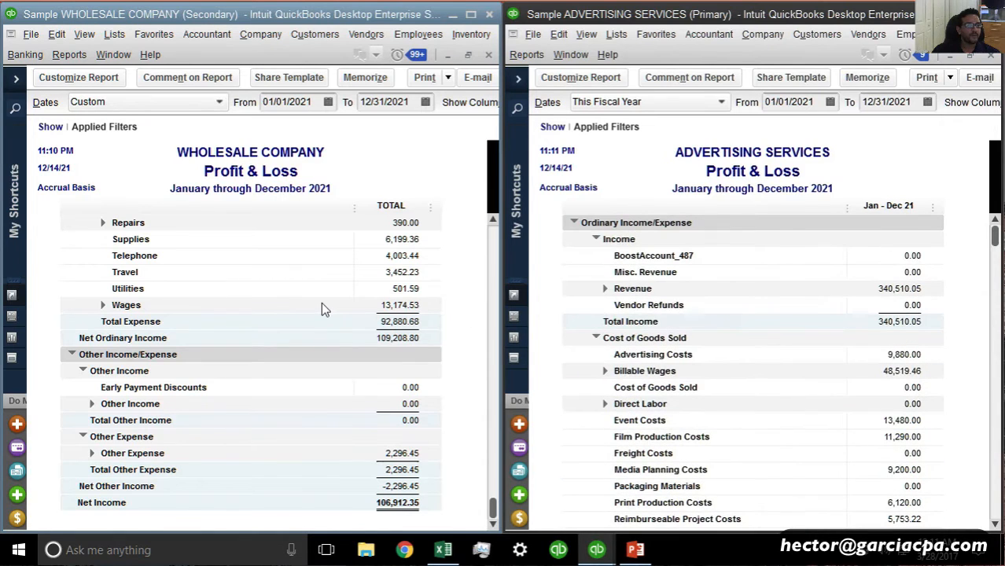
pyautogui.scroll(8, 322, 300)
pyautogui.scroll(6, 325, 305)
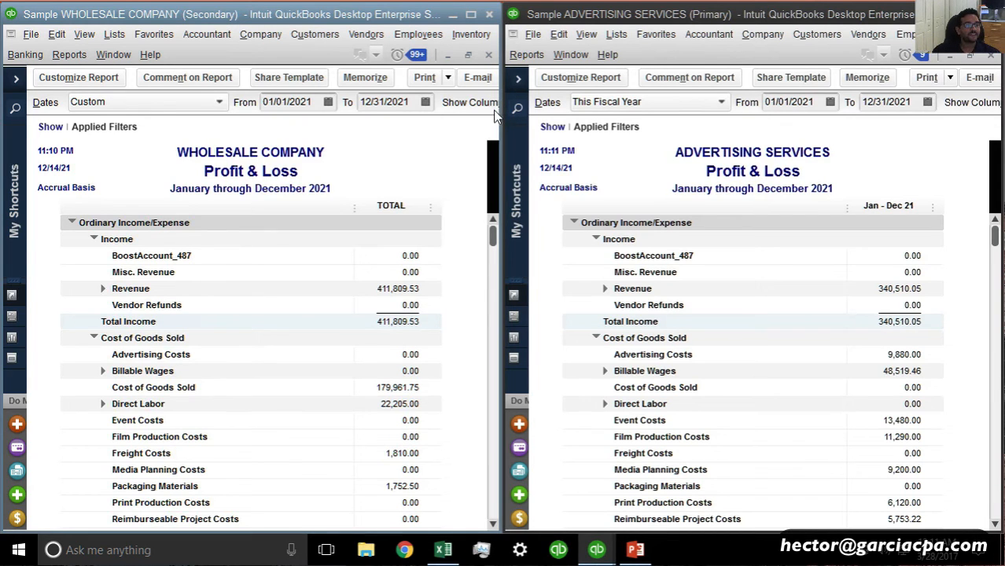
# Widen the Wholesale Company window and export its Profit & Loss to Excel as a new worksheet in a new workbook
pyautogui.moveTo(496, 145); pyautogui.dragTo(735, 145)
pyautogui.click(557, 57)
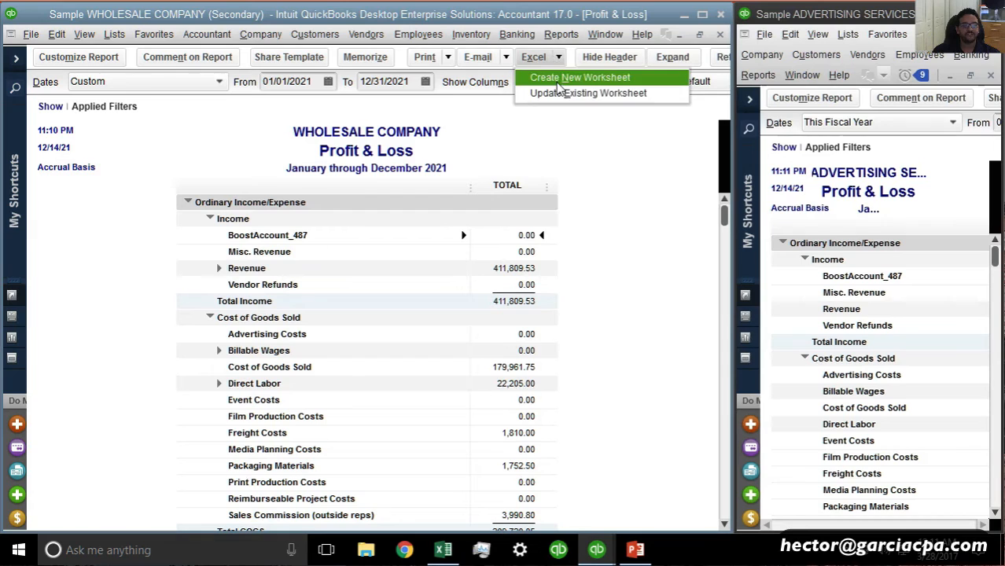
pyautogui.click(556, 78)
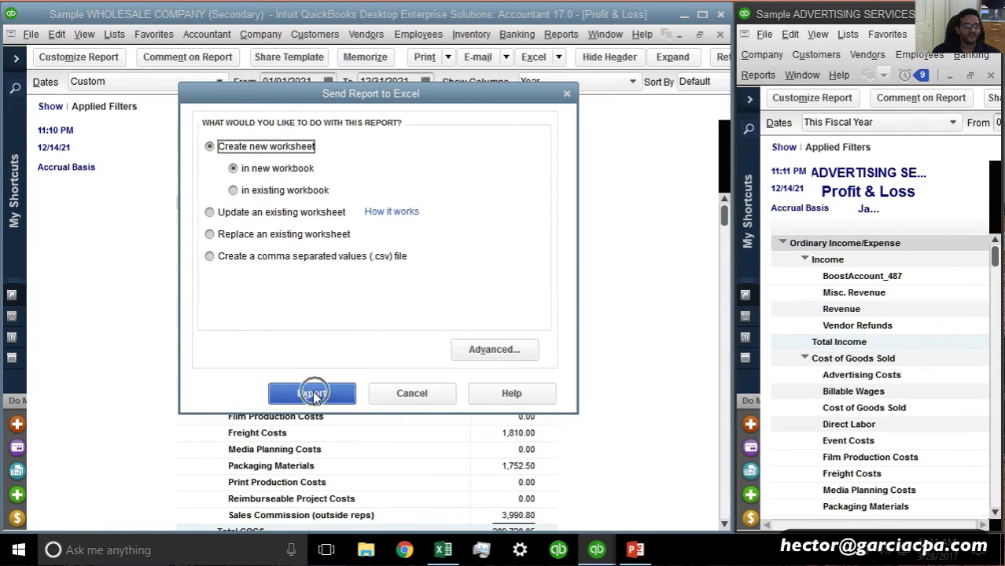
pyautogui.click(313, 394)
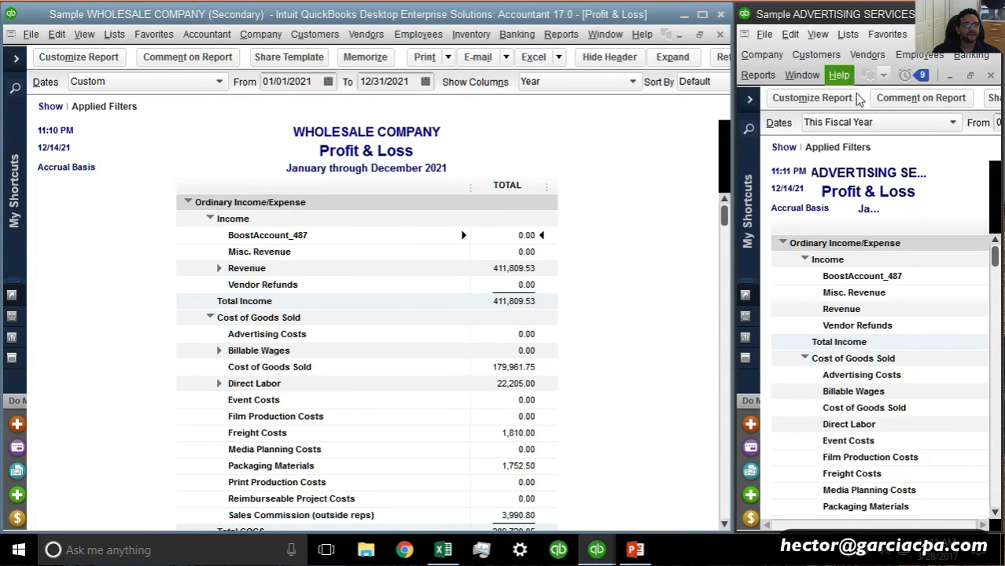
# Export the Advertising Services Profit & Loss to a new Excel workbook, and arrange the two exported workbooks side by side
pyautogui.moveTo(730, 111); pyautogui.dragTo(375, 111)
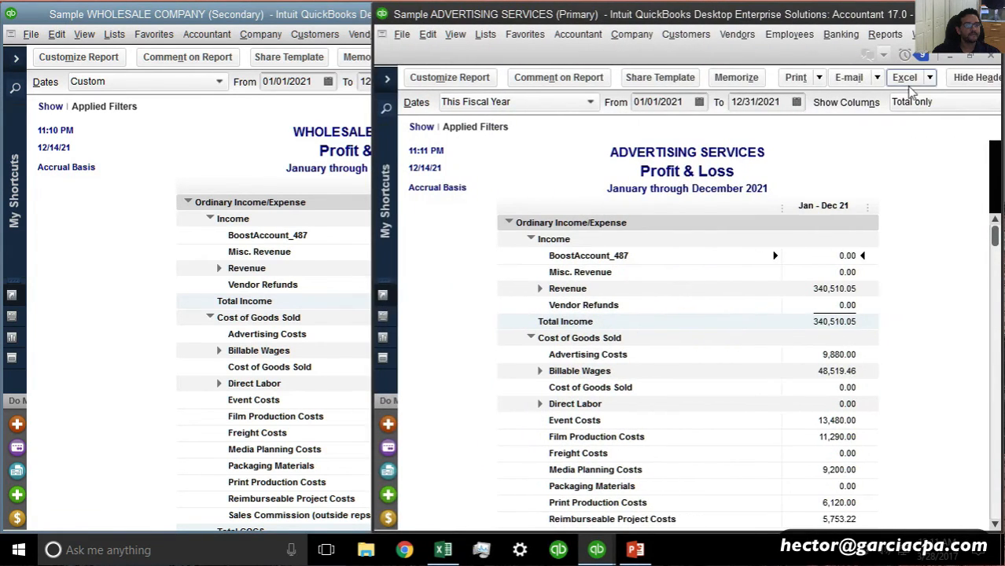
pyautogui.click(929, 77)
pyautogui.click(799, 101)
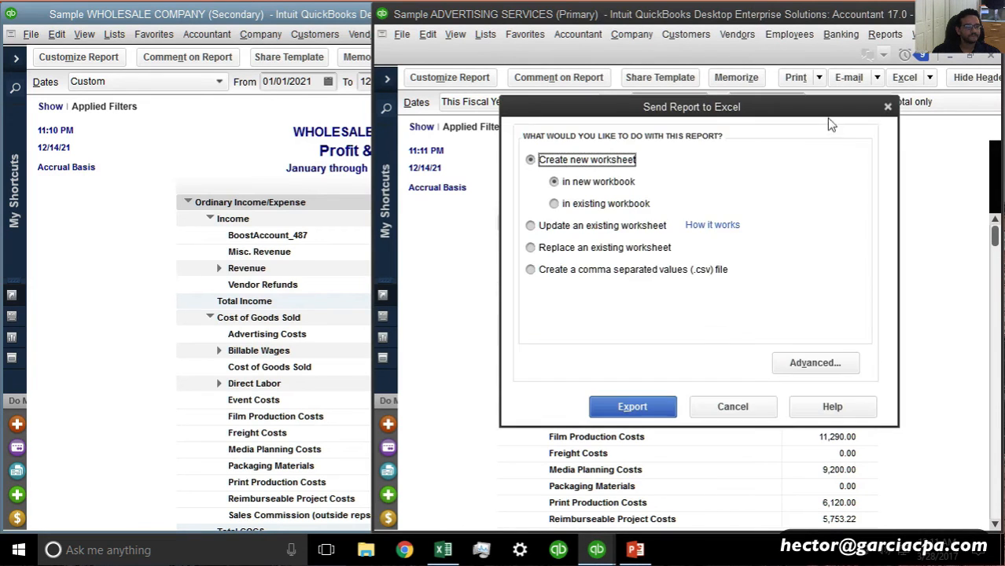
pyautogui.click(639, 402)
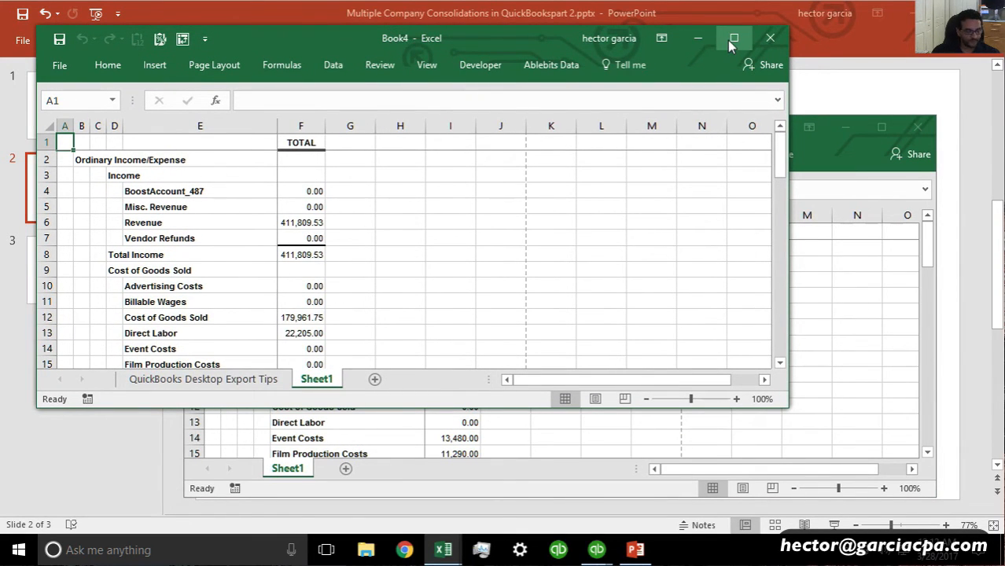
pyautogui.press('super+Left')
pyautogui.click(609, 198)
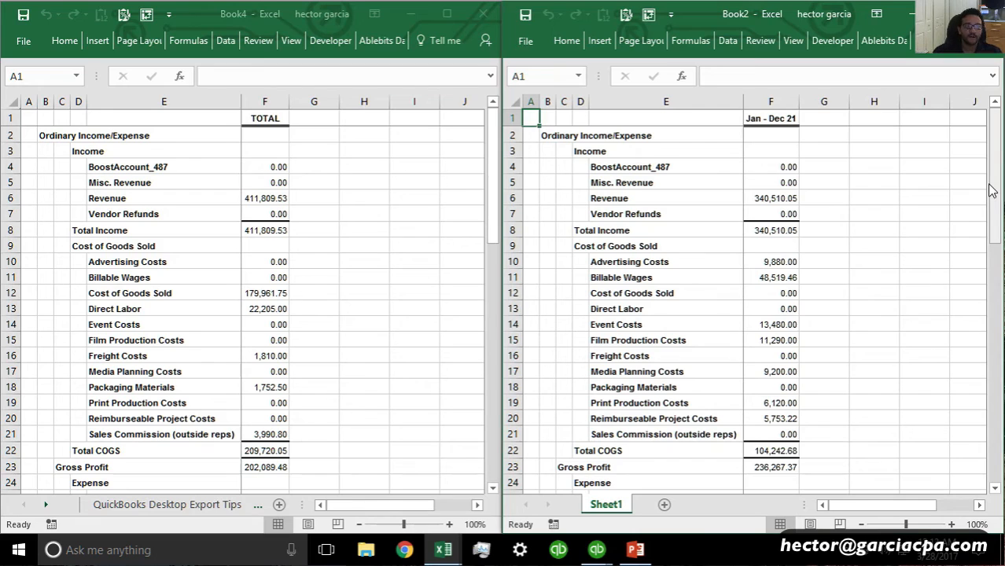
# Replace the Jan - Dec 21 heading in F1 with ADVERTISING SERVICES and widen column F to fit it
pyautogui.click(748, 229)
pyautogui.click(763, 118)
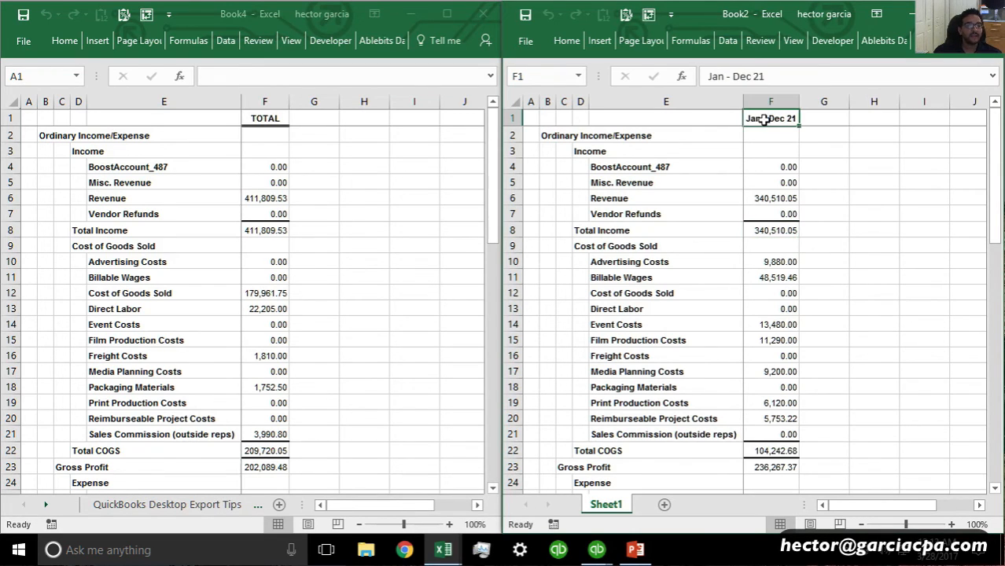
pyautogui.write('ADVER')
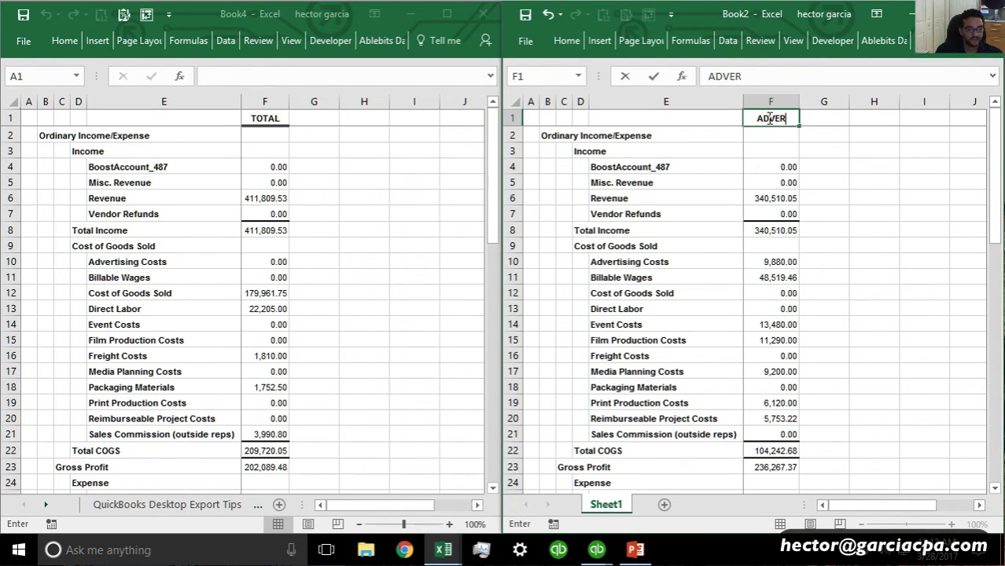
pyautogui.write('TISING SER')
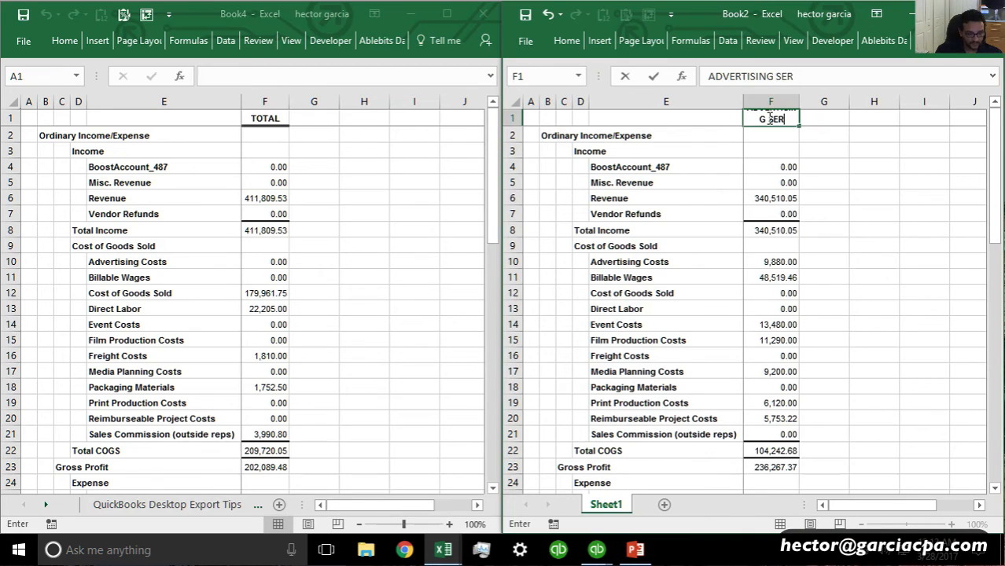
pyautogui.write('VICES')
pyautogui.press('Return')
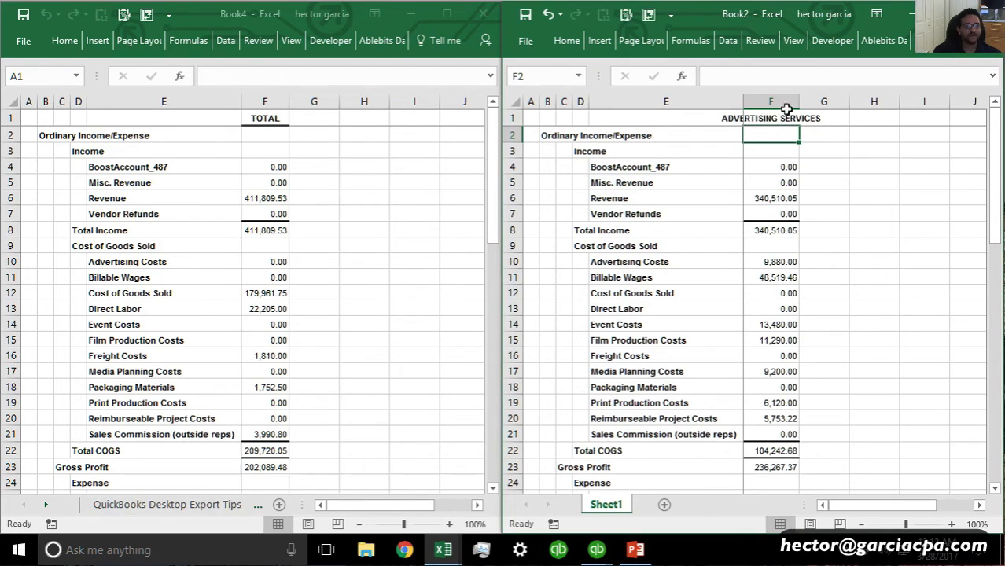
pyautogui.moveTo(823, 102); pyautogui.dragTo(880, 101)
# Copy column F of the Wholesale workbook into column G of the Advertising Services workbook
pyautogui.click(265, 116)
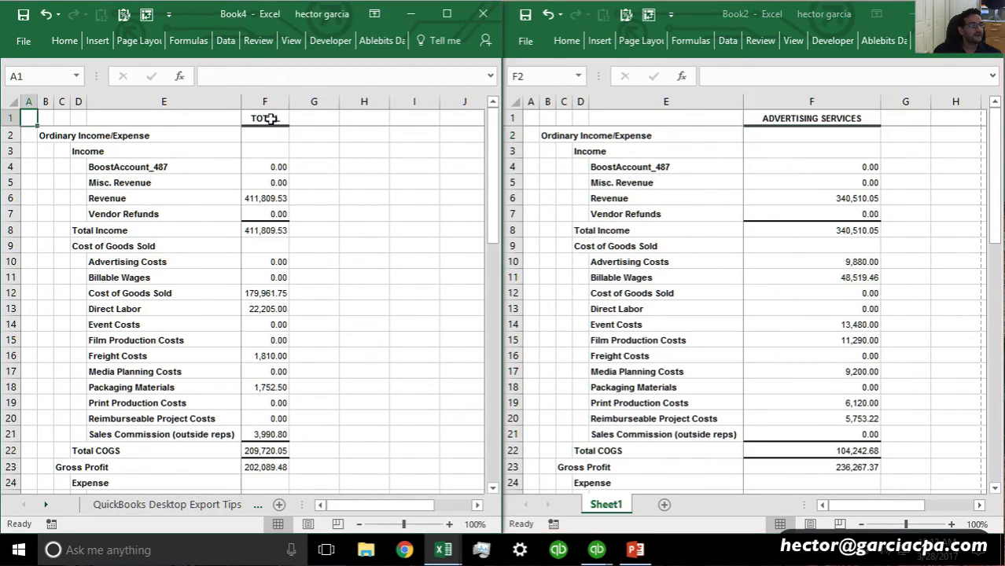
pyautogui.click(267, 102)
pyautogui.hotkey('ctrl', 'c')
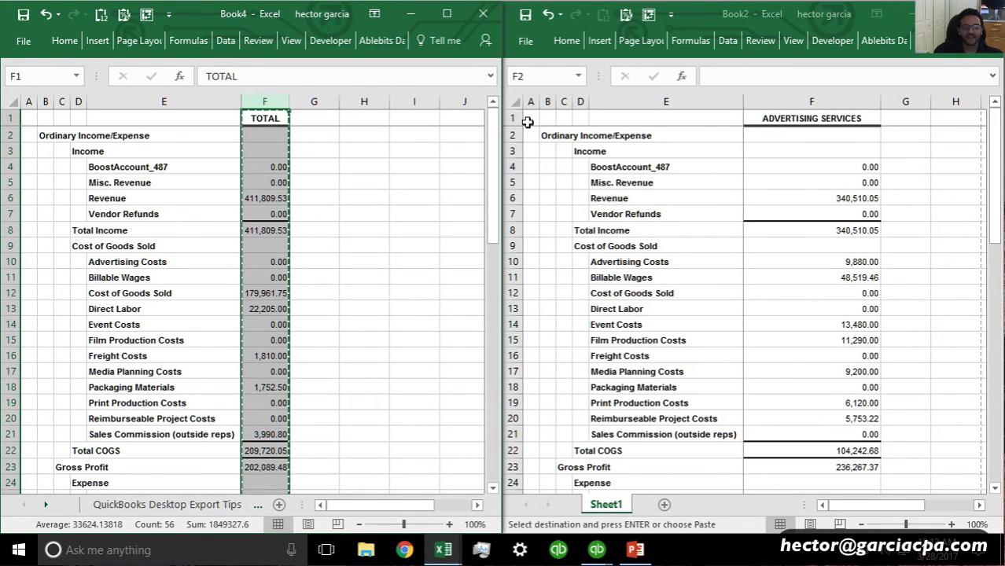
pyautogui.click(898, 101)
pyautogui.click(898, 101)
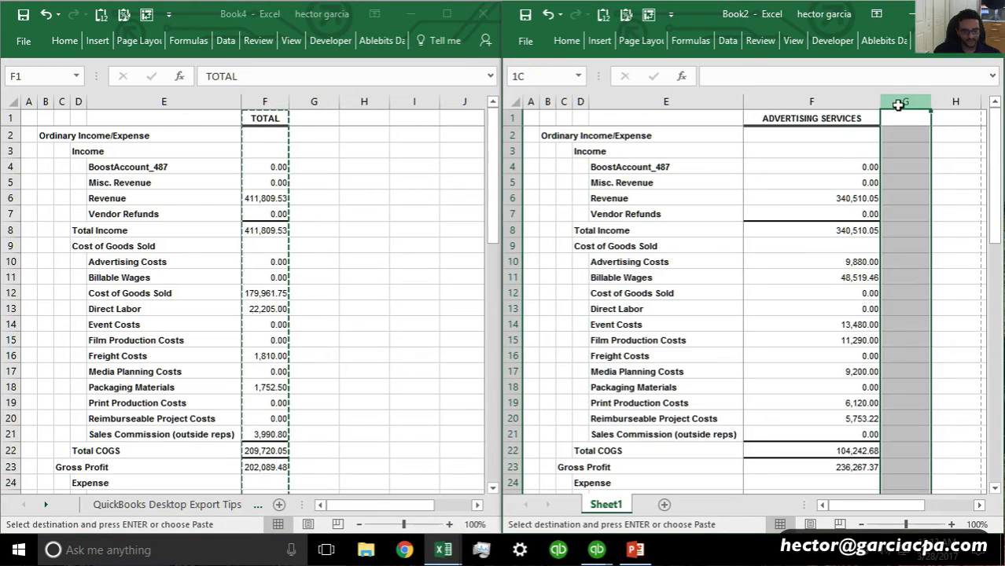
pyautogui.hotkey('ctrl', 'v')
pyautogui.moveTo(998, 140)
pyautogui.mouseDown()
pyautogui.moveTo(987, 403)
pyautogui.moveTo(992, 126)
pyautogui.mouseUp()
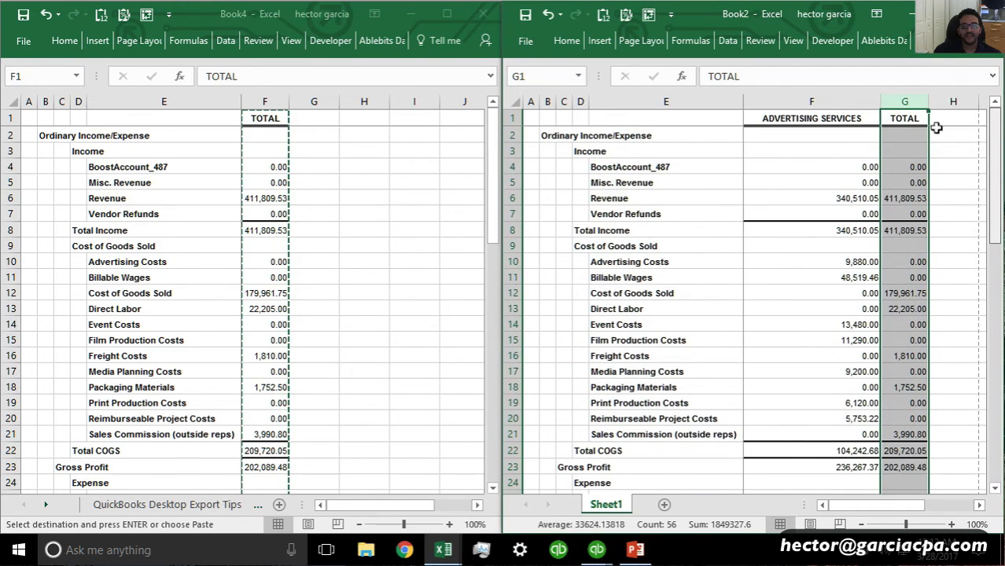
# Widen column G in the Advertising Services workbook and change its G1 heading to WHOLESALE
pyautogui.click(894, 124)
pyautogui.moveTo(928, 101); pyautogui.dragTo(967, 103)
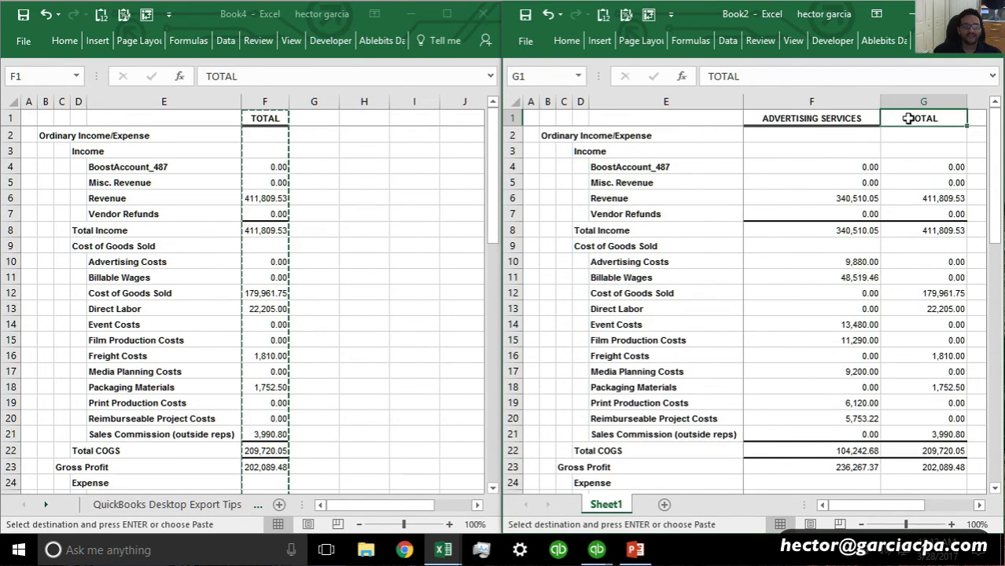
pyautogui.write('WHOLESALE')
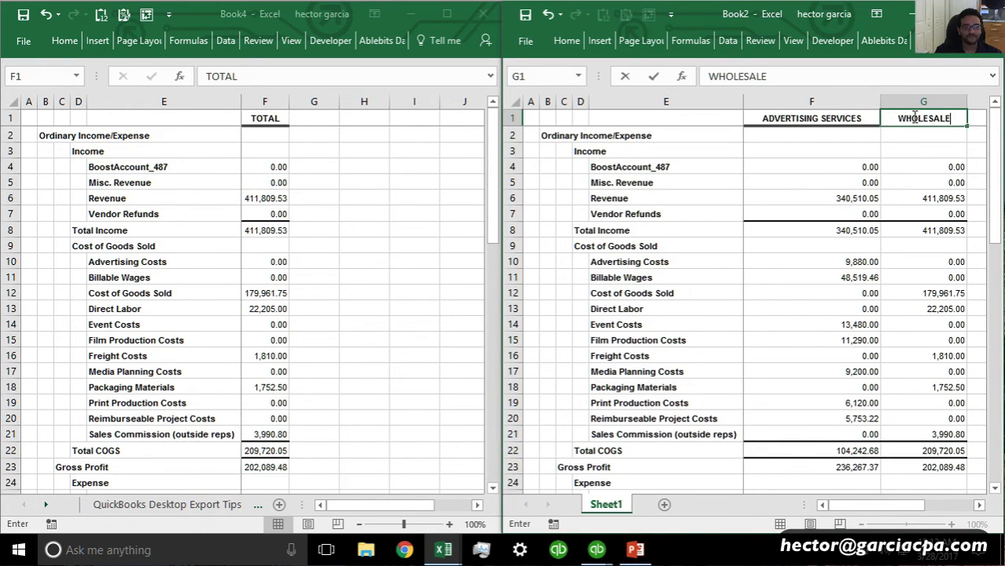
pyautogui.press('Return')
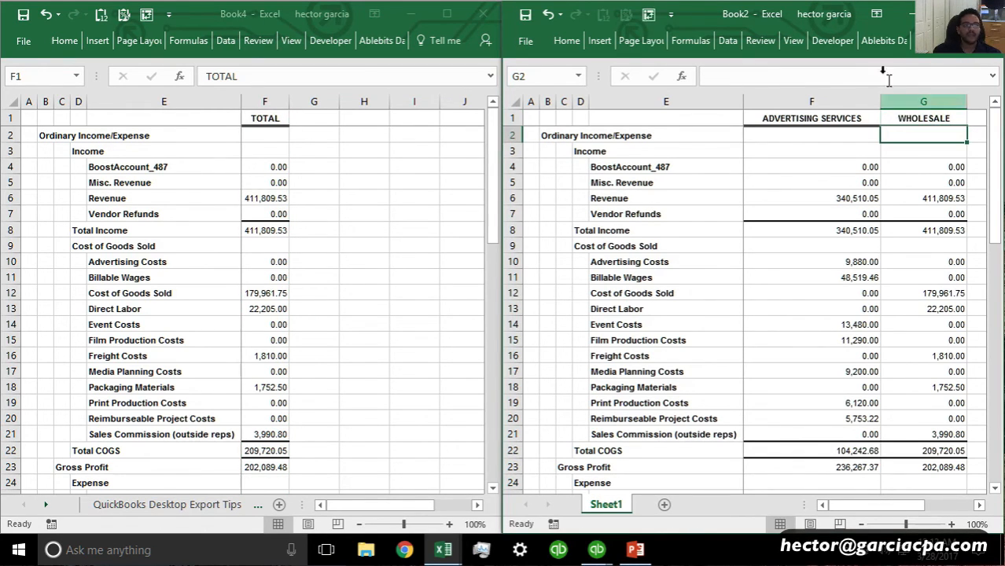
# Maximize the combined workbook, widen column H, and enter the heading TOTAL in H1
pyautogui.click(949, 14)
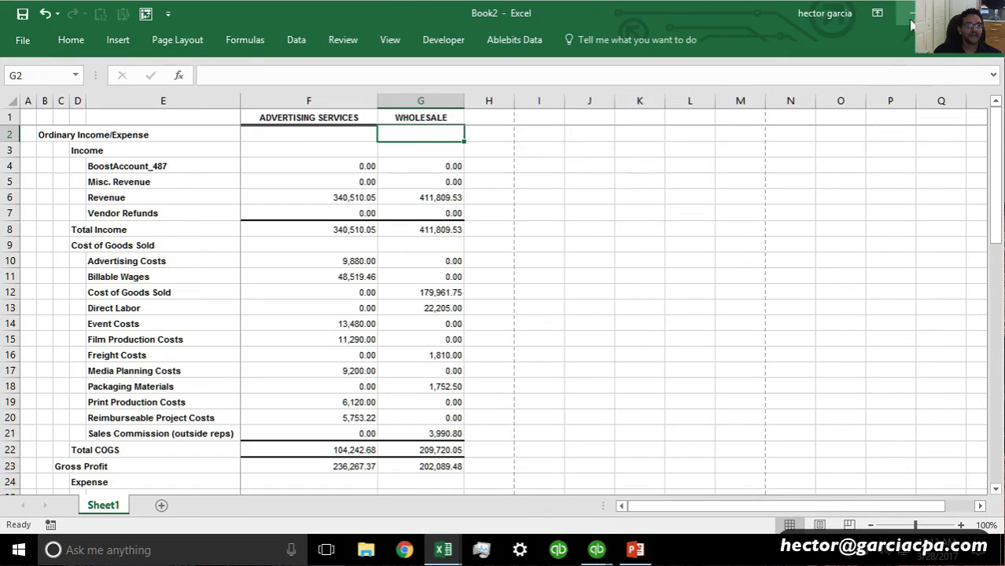
pyautogui.click(459, 245)
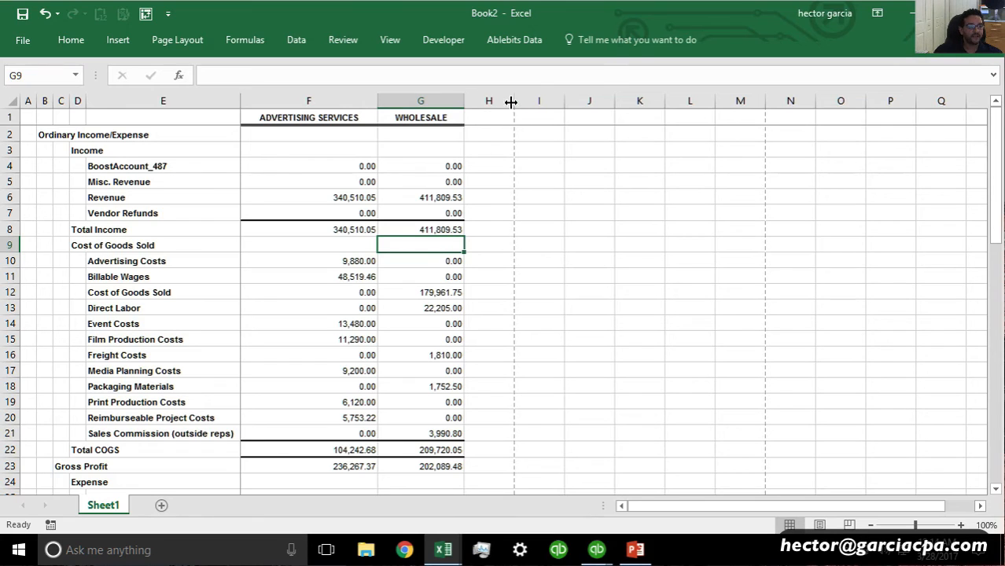
pyautogui.moveTo(511, 101); pyautogui.dragTo(577, 102)
pyautogui.click(542, 117)
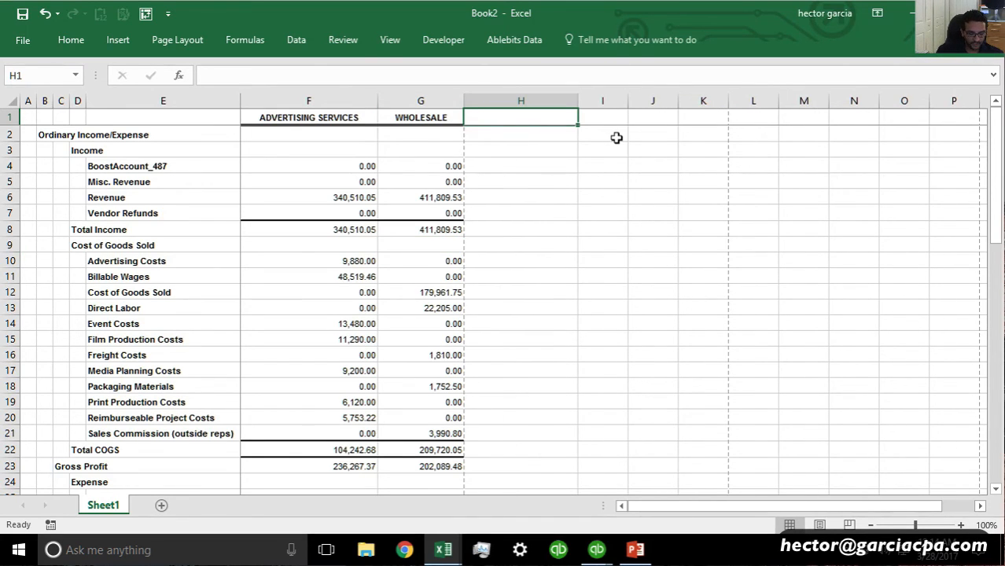
pyautogui.write('TOTAL')
pyautogui.press('Return')
# Enter the formula =F4+G4 in H4 to add both companies' BoostAccount_487 amounts, and reselect the cell
pyautogui.press('Return')
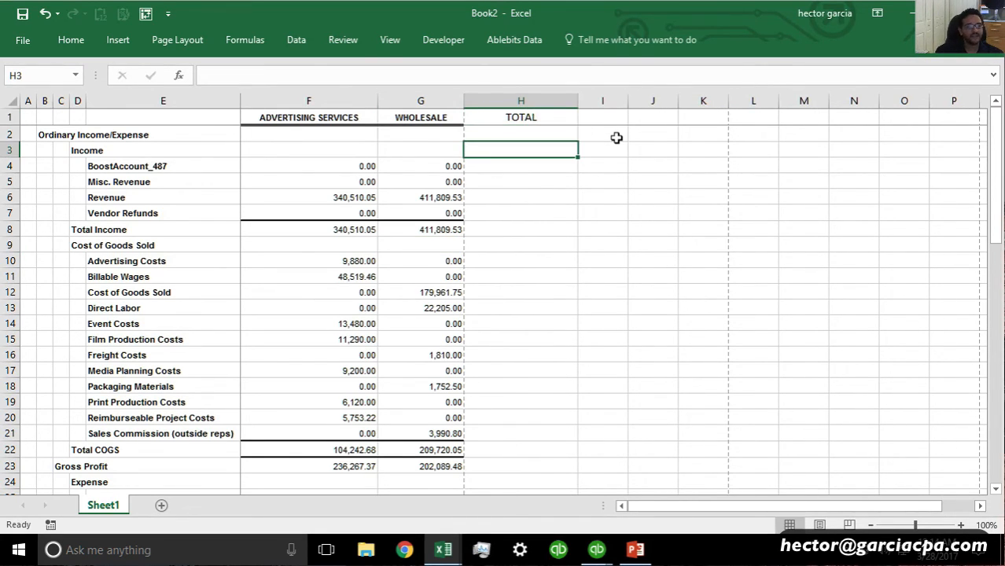
pyautogui.press('Return')
pyautogui.write('=')
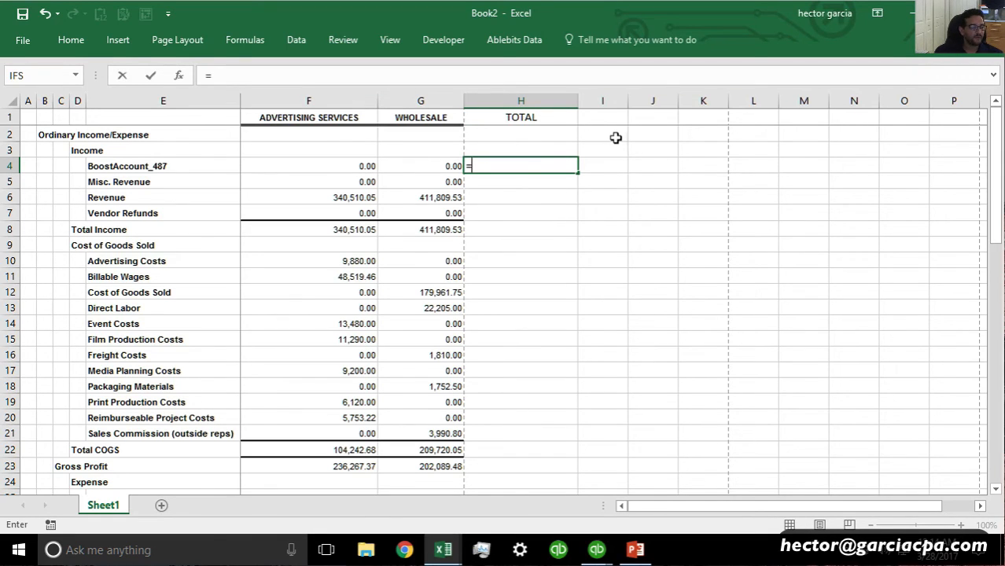
pyautogui.click(347, 168)
pyautogui.write('+')
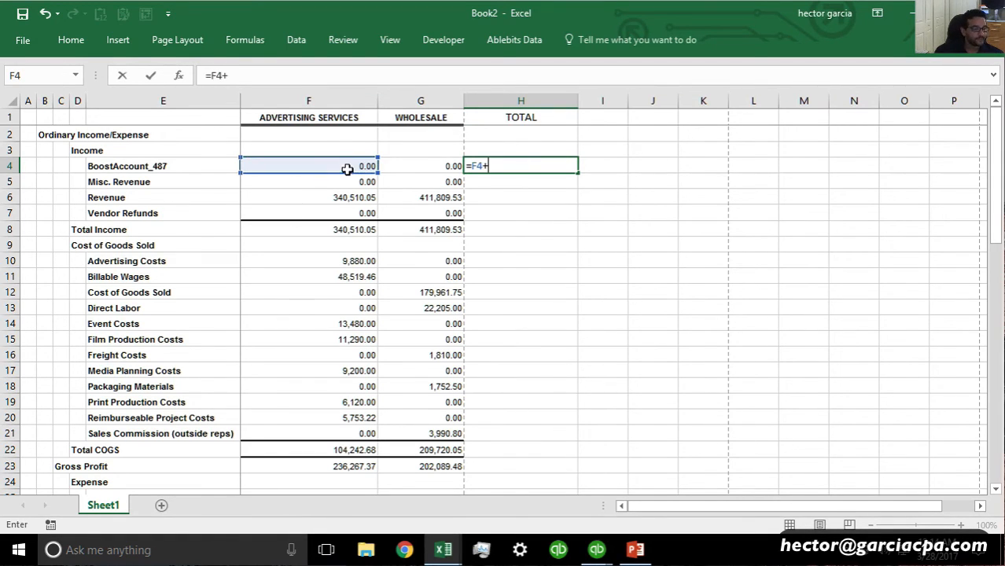
pyautogui.click(431, 167)
pyautogui.press('Return')
pyautogui.press('Return')
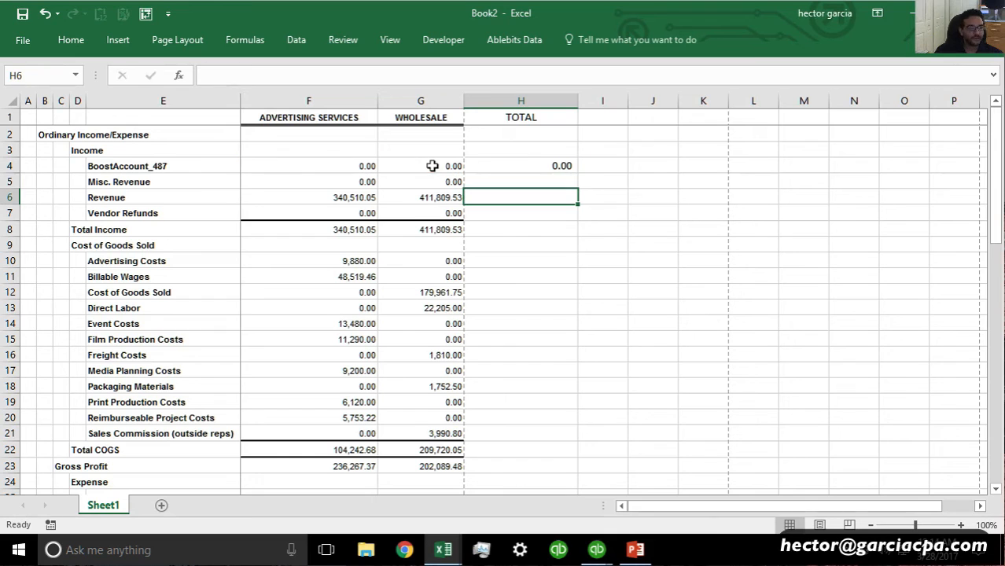
pyautogui.click(560, 167)
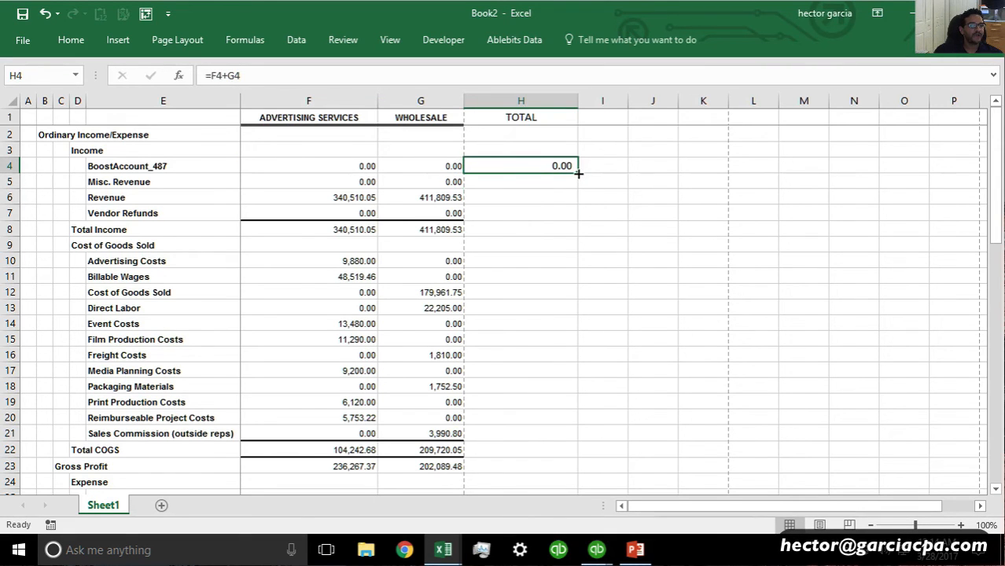
# Fill the H4 total formula down to H63 and clear it from the heading rows at H59, H55 and H54
pyautogui.moveTo(578, 173); pyautogui.dragTo(542, 482)
pyautogui.click(530, 418)
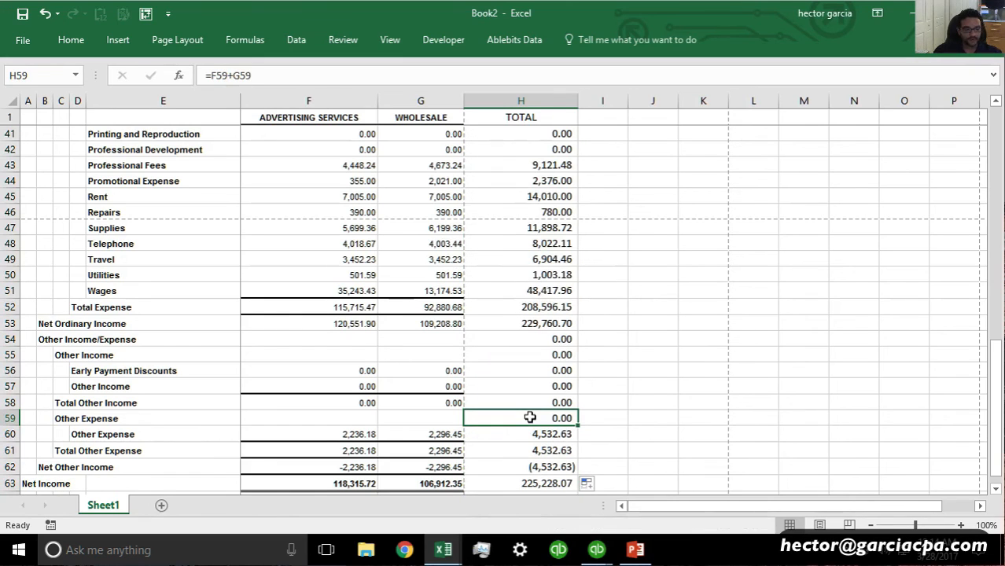
pyautogui.press('Delete')
pyautogui.click(543, 354)
pyautogui.press('BackSpace')
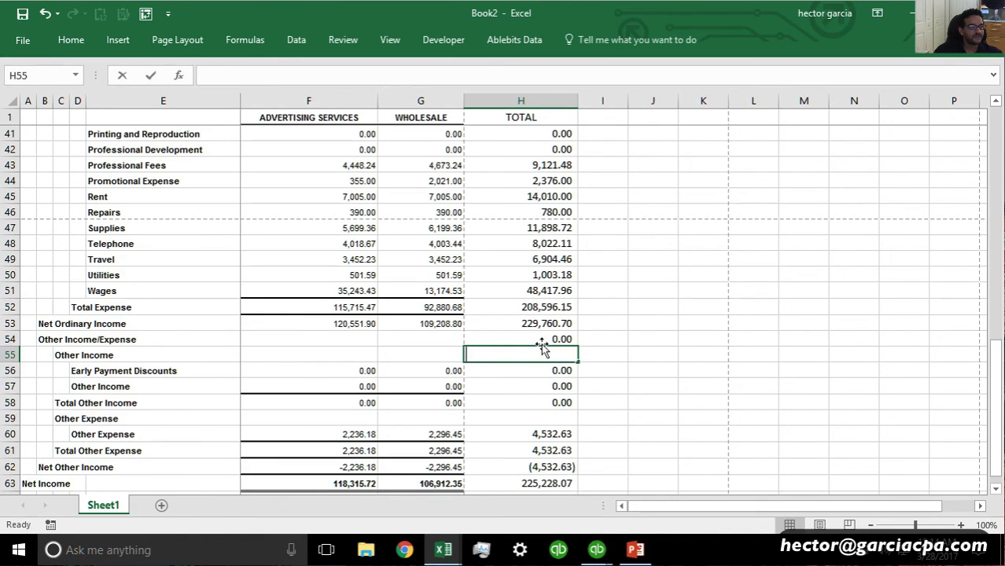
pyautogui.click(542, 339)
pyautogui.press('BackSpace')
# Clear the total formulas from the Expense and Cost of Goods Sold heading rows in H24 and H9
pyautogui.scroll(9, 540, 298)
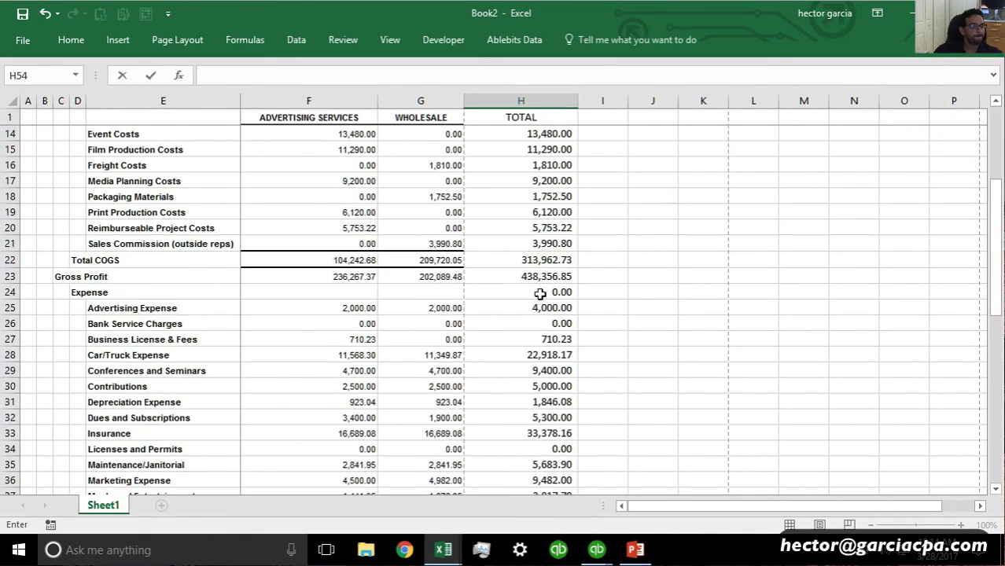
pyautogui.scroll(1, 540, 293)
pyautogui.click(552, 337)
pyautogui.press('BackSpace')
pyautogui.scroll(2, 554, 334)
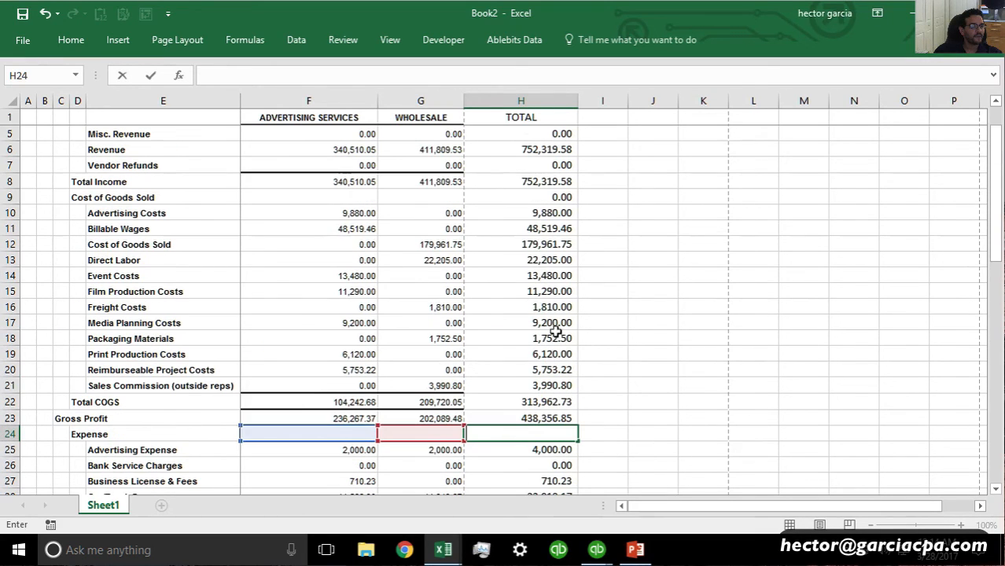
pyautogui.click(541, 197)
pyautogui.press('BackSpace')
pyautogui.scroll(1, 553, 263)
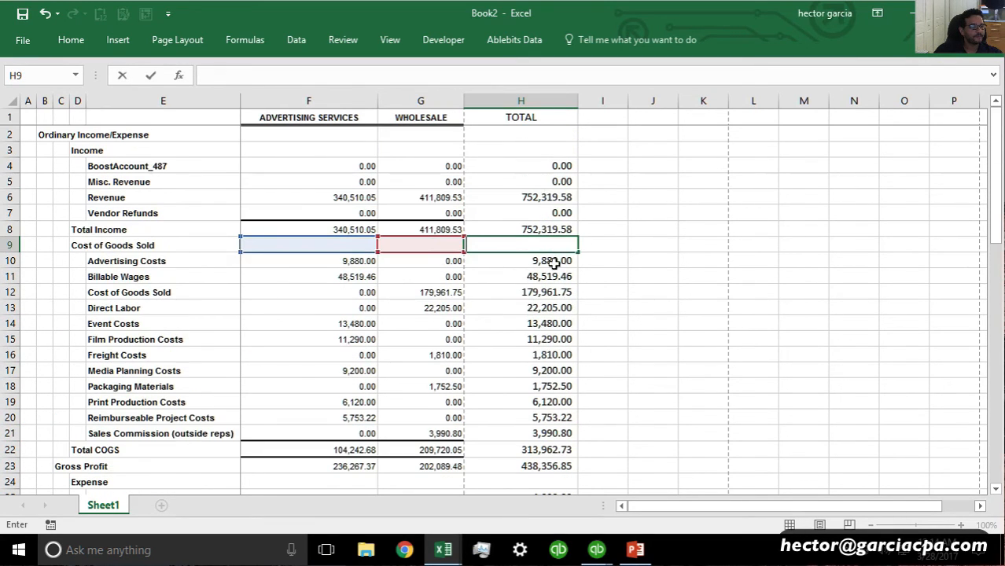
pyautogui.click(546, 243)
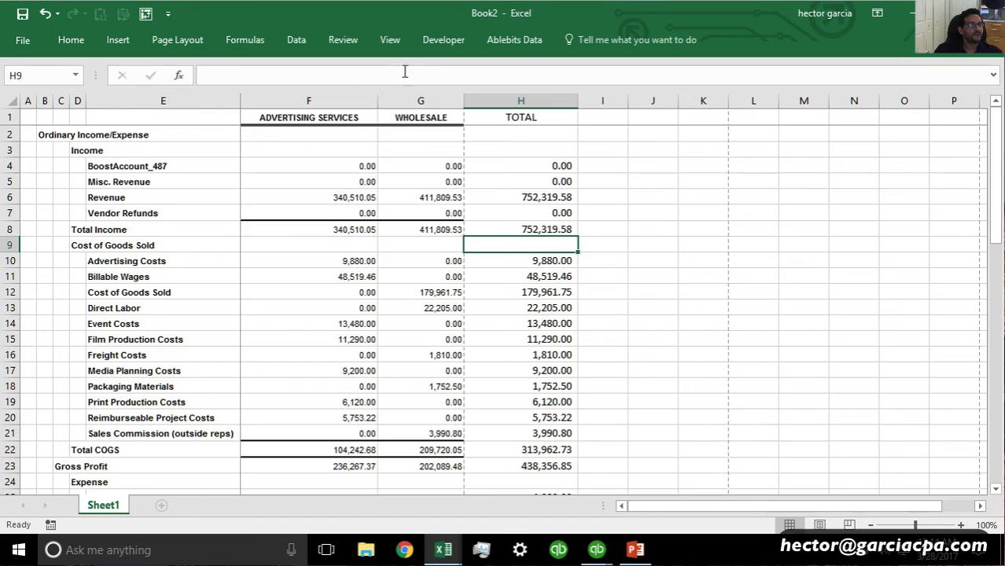
# Copy the WHOLESALE column G and paste only its formats onto the TOTAL column H using Paste Special
pyautogui.click(420, 101)
pyautogui.hotkey('ctrl', 'c')
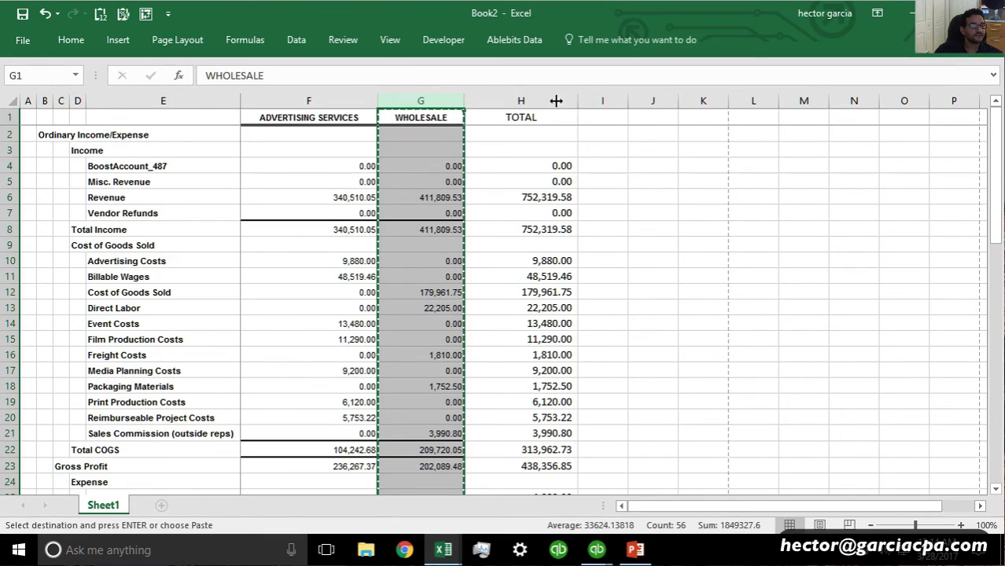
pyautogui.rightClick(555, 101)
pyautogui.click(597, 189)
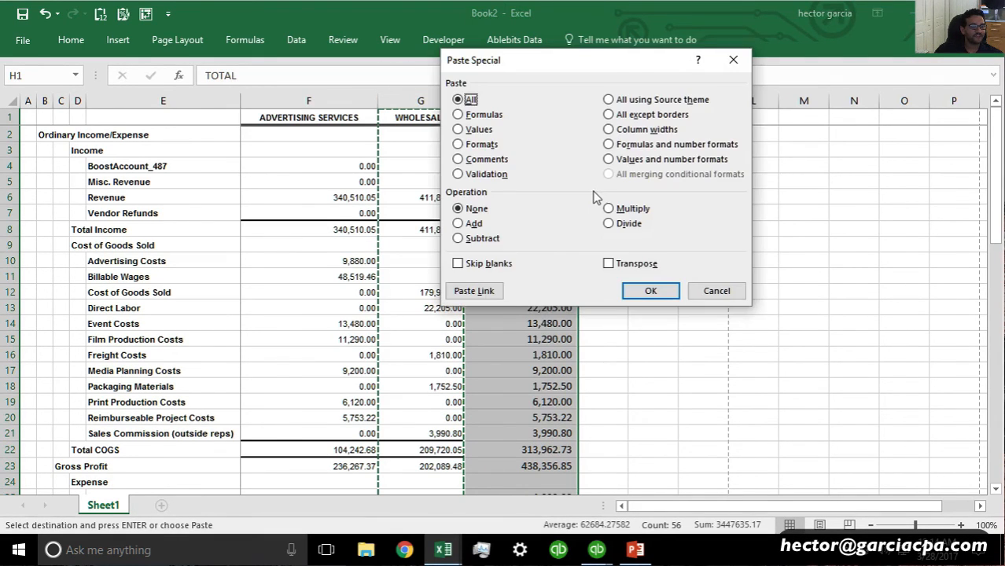
pyautogui.click(458, 145)
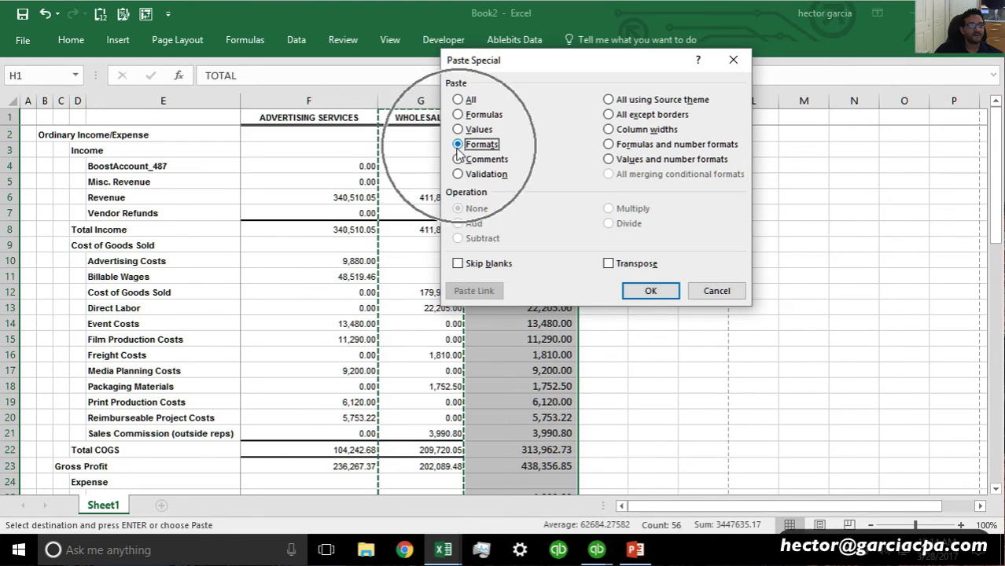
pyautogui.click(649, 291)
pyautogui.click(664, 385)
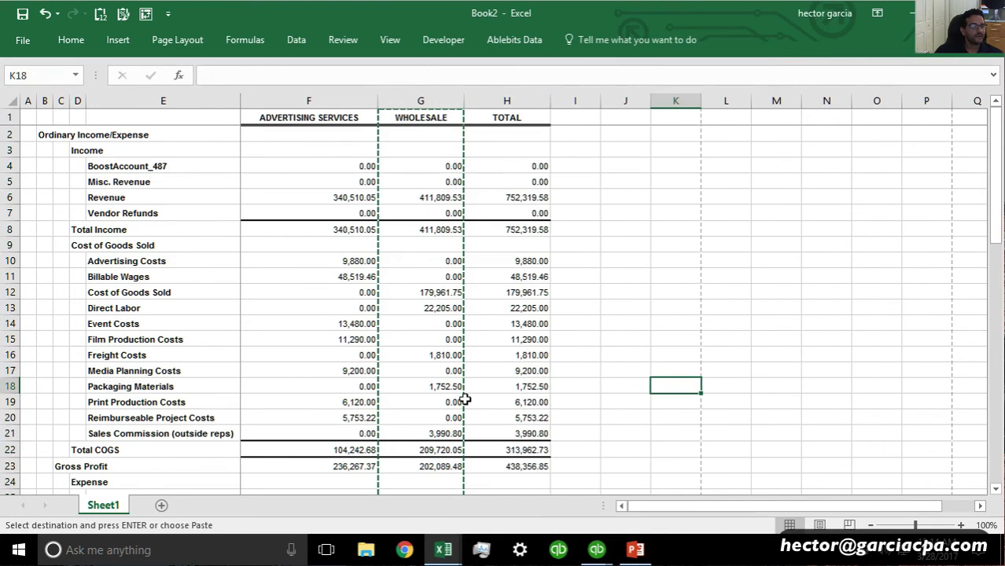
# Add filters to the header row across columns A through H
pyautogui.scroll(-11, 544, 236)
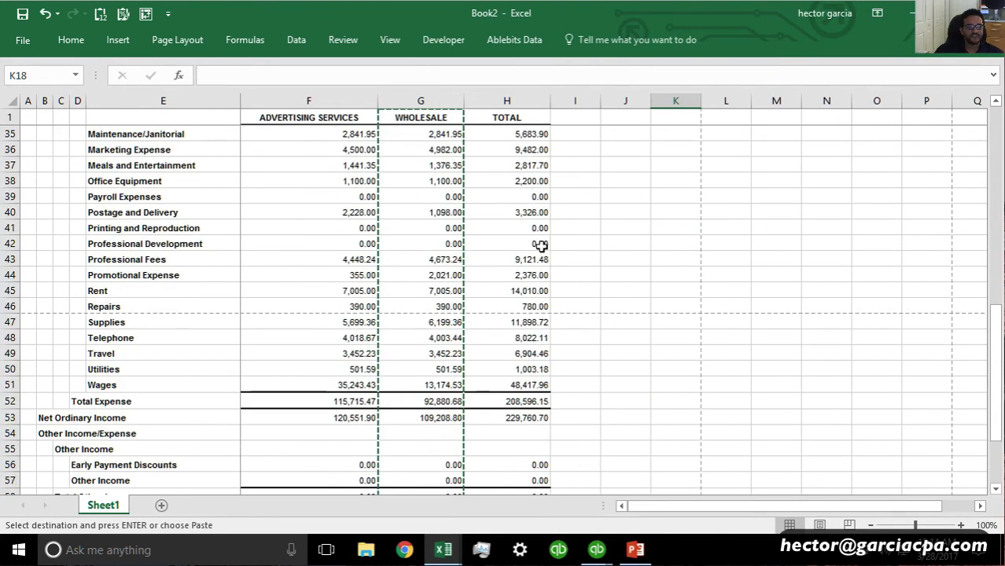
pyautogui.scroll(-3, 541, 246)
pyautogui.scroll(14, 541, 247)
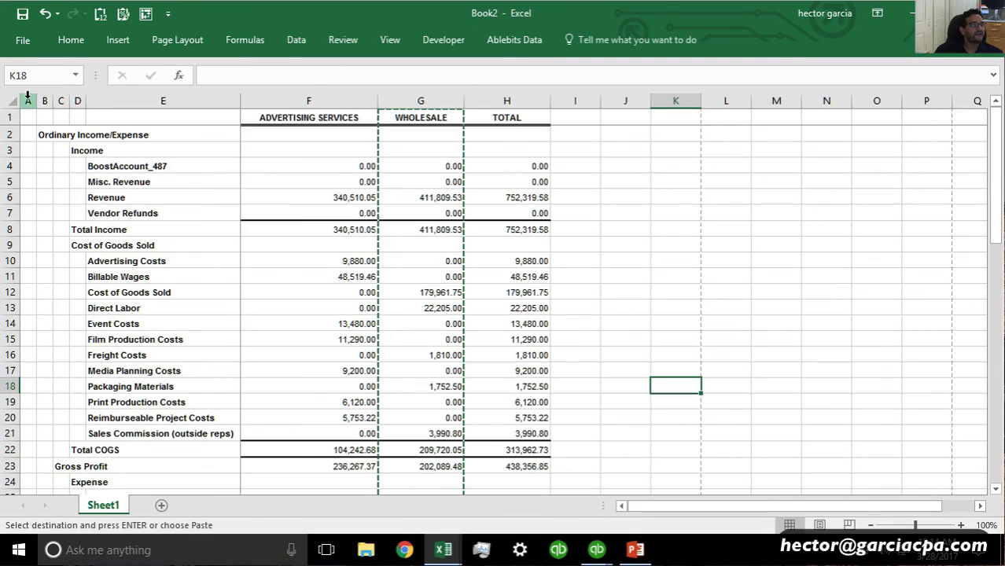
pyautogui.moveTo(28, 101); pyautogui.dragTo(532, 100)
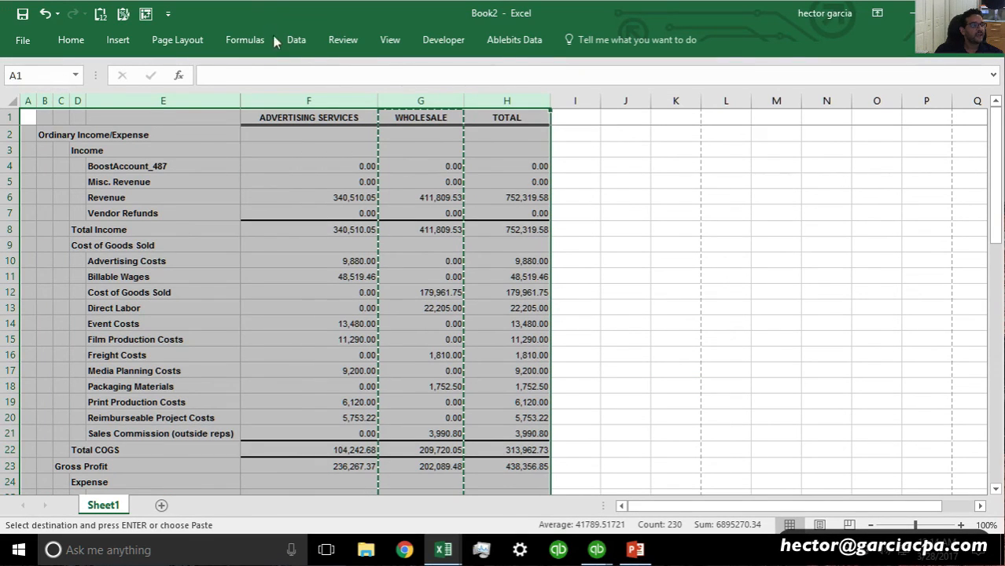
pyautogui.click(296, 41)
pyautogui.click(375, 79)
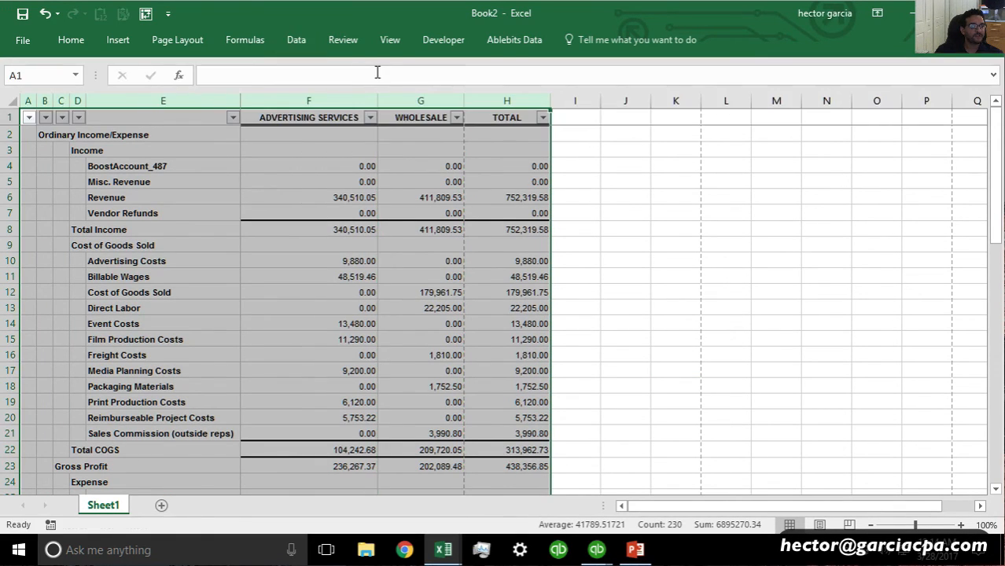
# Filter the TOTAL column to exclude rows with the value 0.00
pyautogui.click(541, 120)
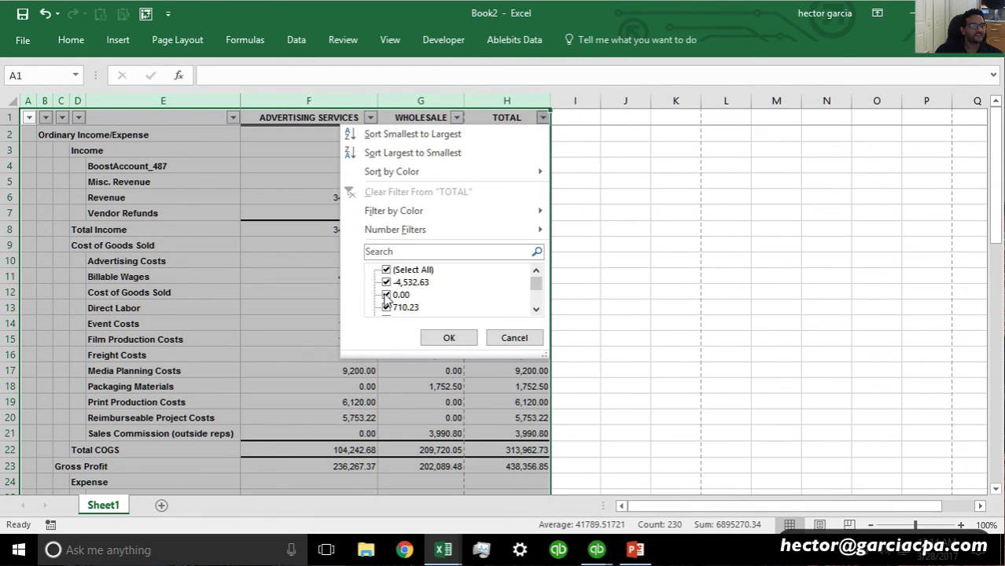
pyautogui.click(385, 298)
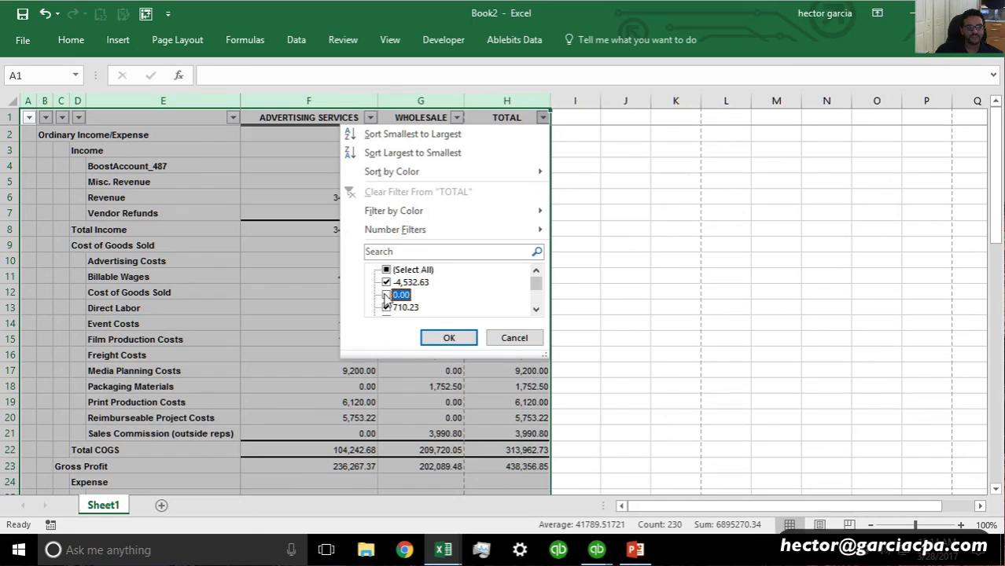
pyautogui.click(449, 338)
pyautogui.click(494, 338)
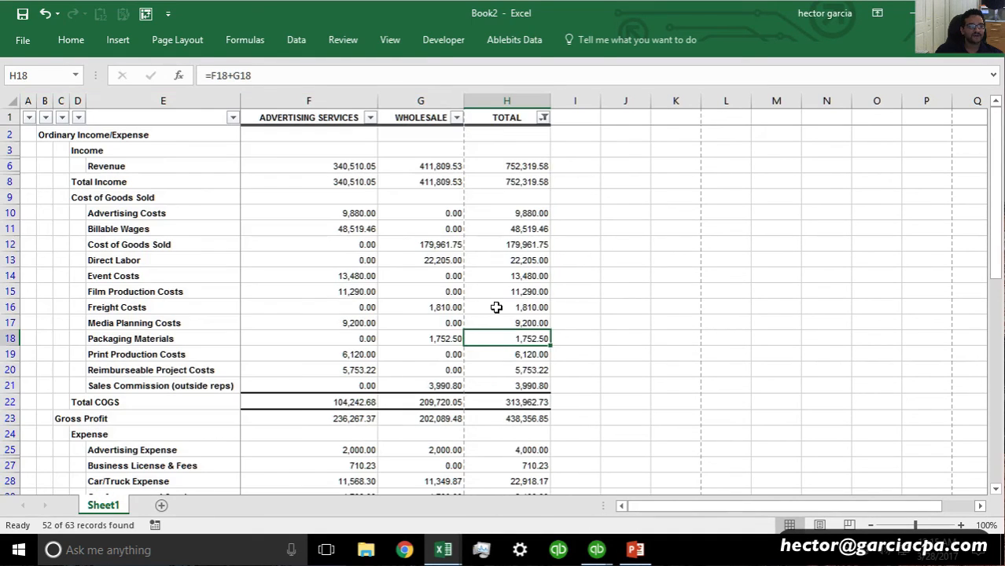
# Review the filtered Profit & Loss rows down to Net Income, and switch to the PowerPoint presentation
pyautogui.scroll(-8, 496, 307)
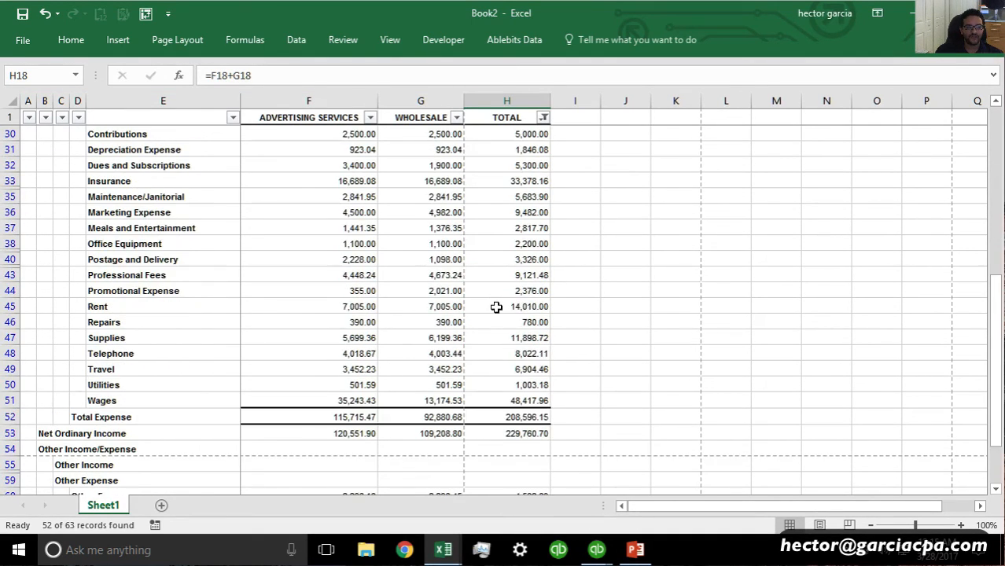
pyautogui.scroll(-3, 496, 307)
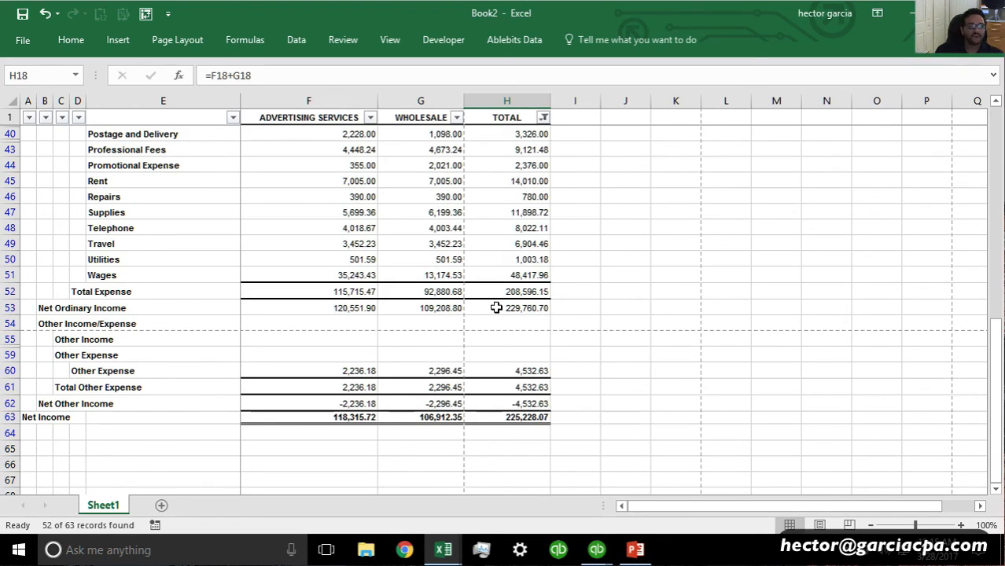
pyautogui.scroll(12, 496, 307)
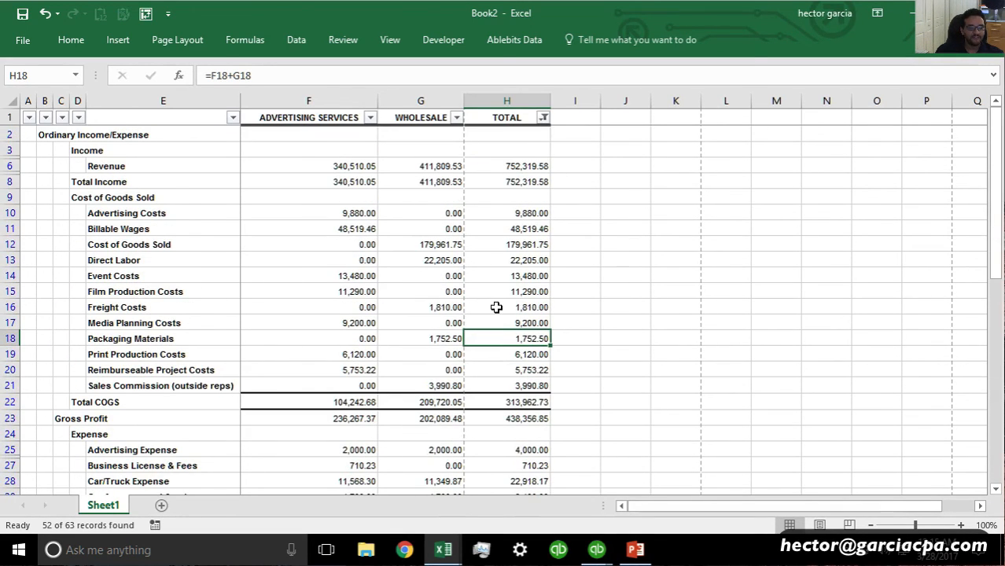
pyautogui.scroll(-4, 496, 306)
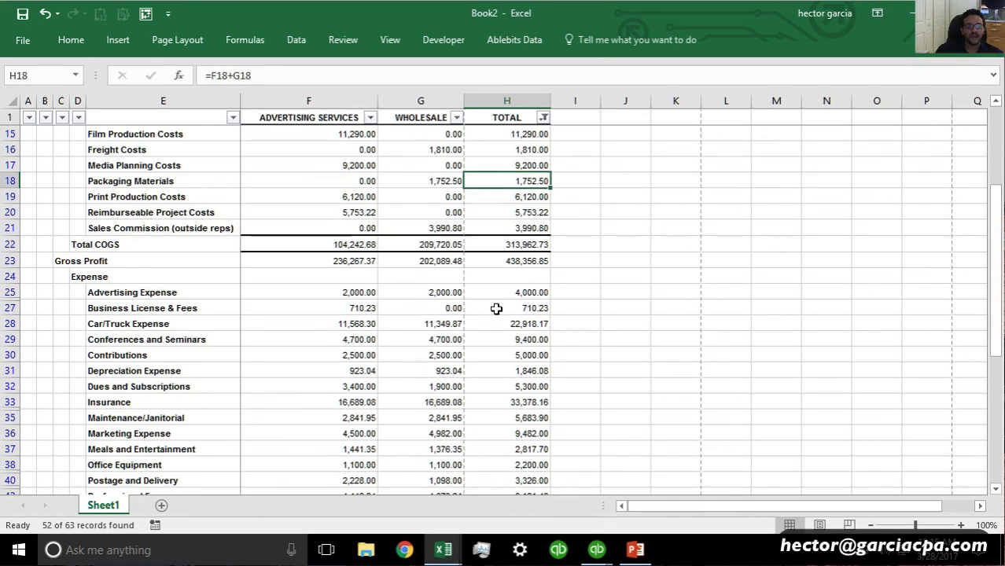
pyautogui.scroll(-7, 496, 308)
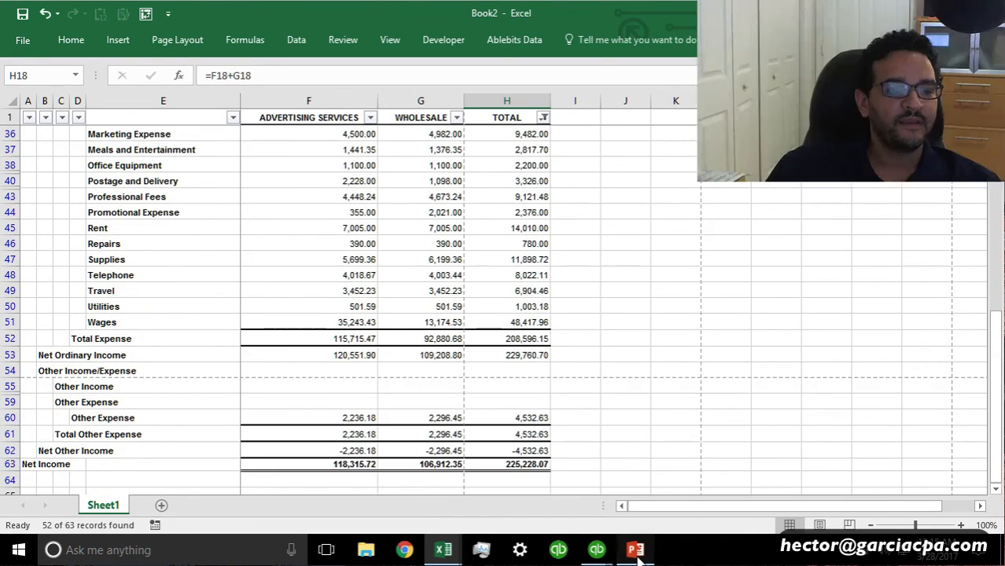
pyautogui.click(636, 551)
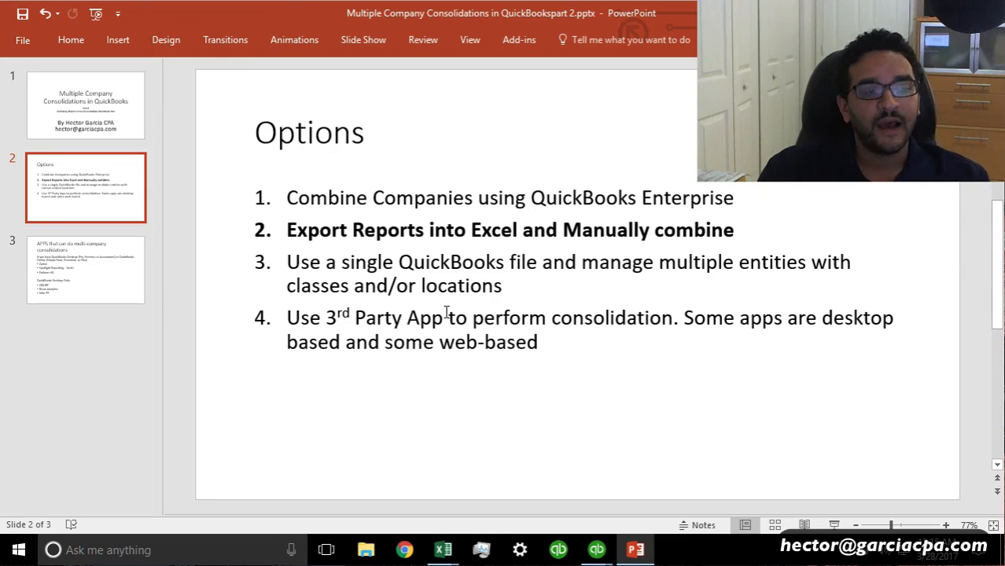